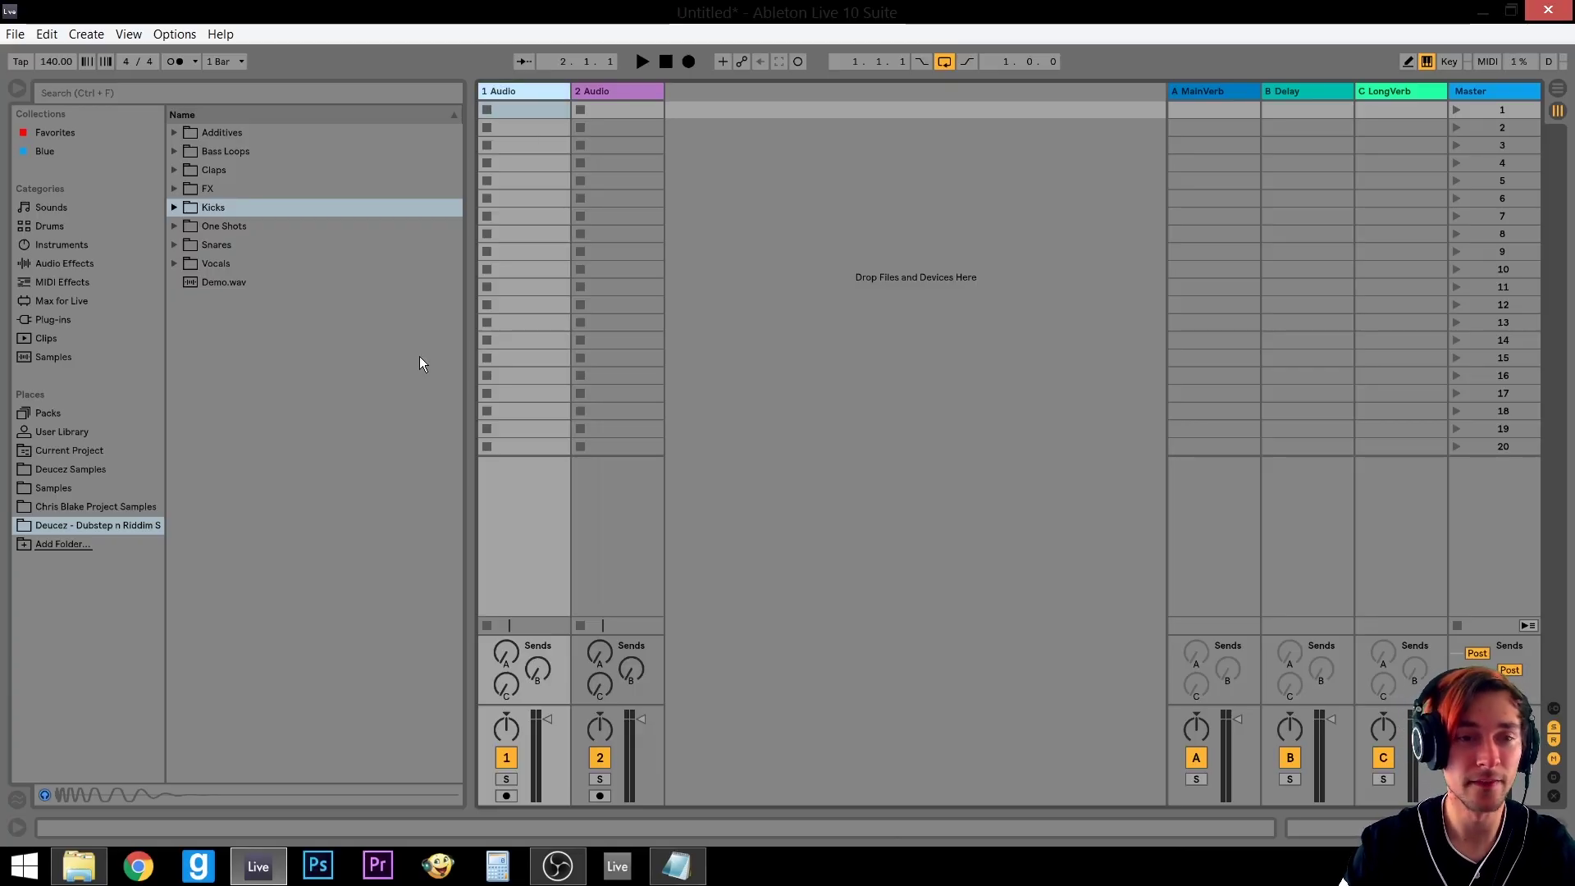
Look through the browser's categories from Sounds to Samples and the places Packs, User Library and Current Project
click(86, 263)
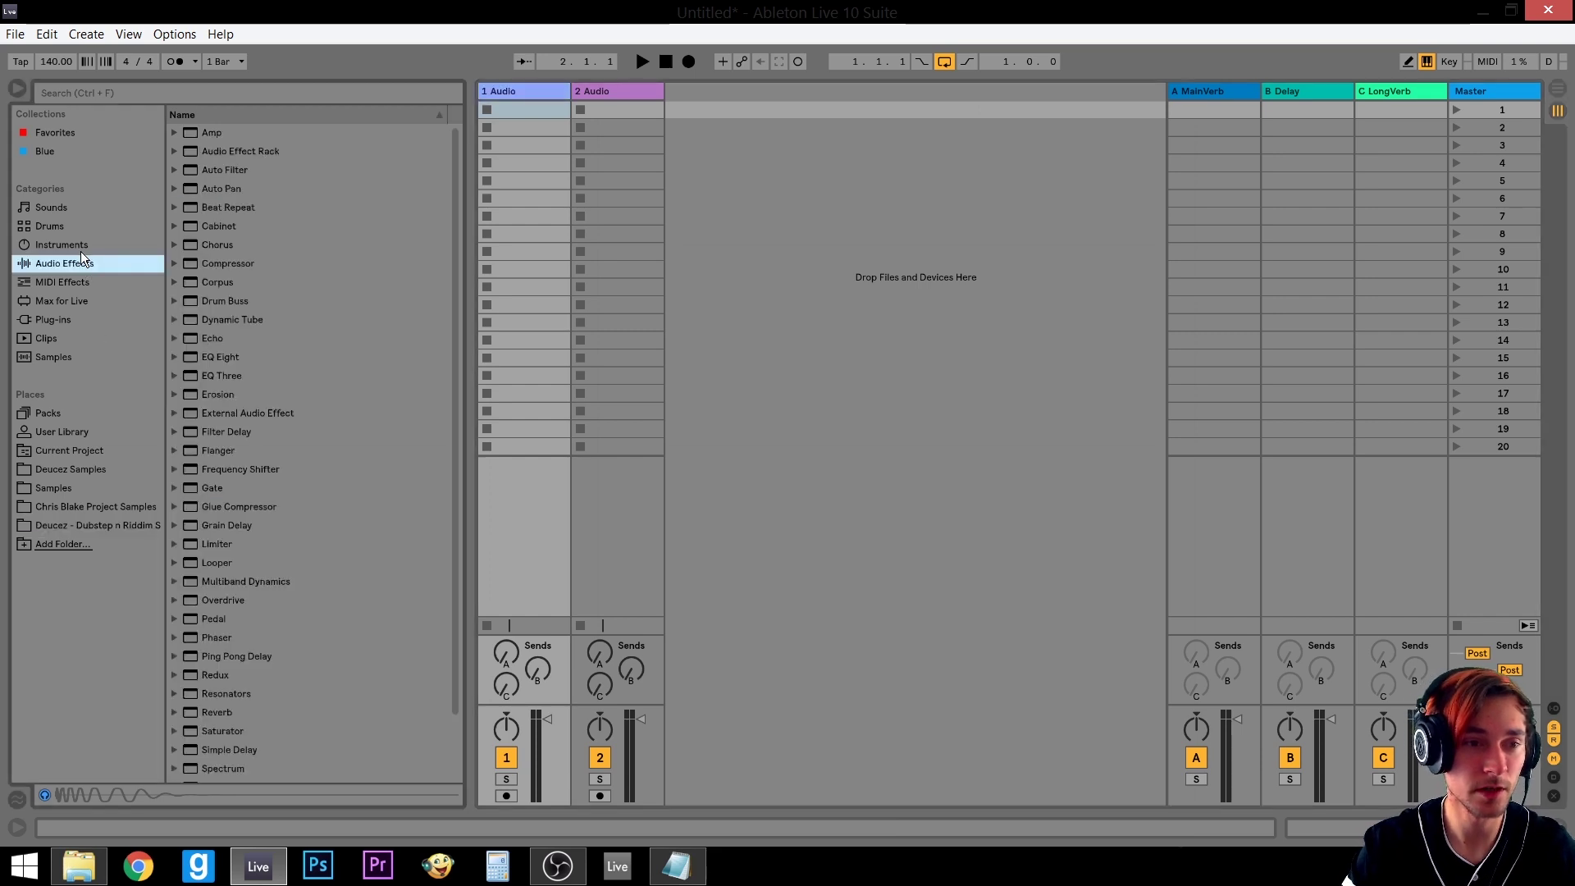
click(90, 246)
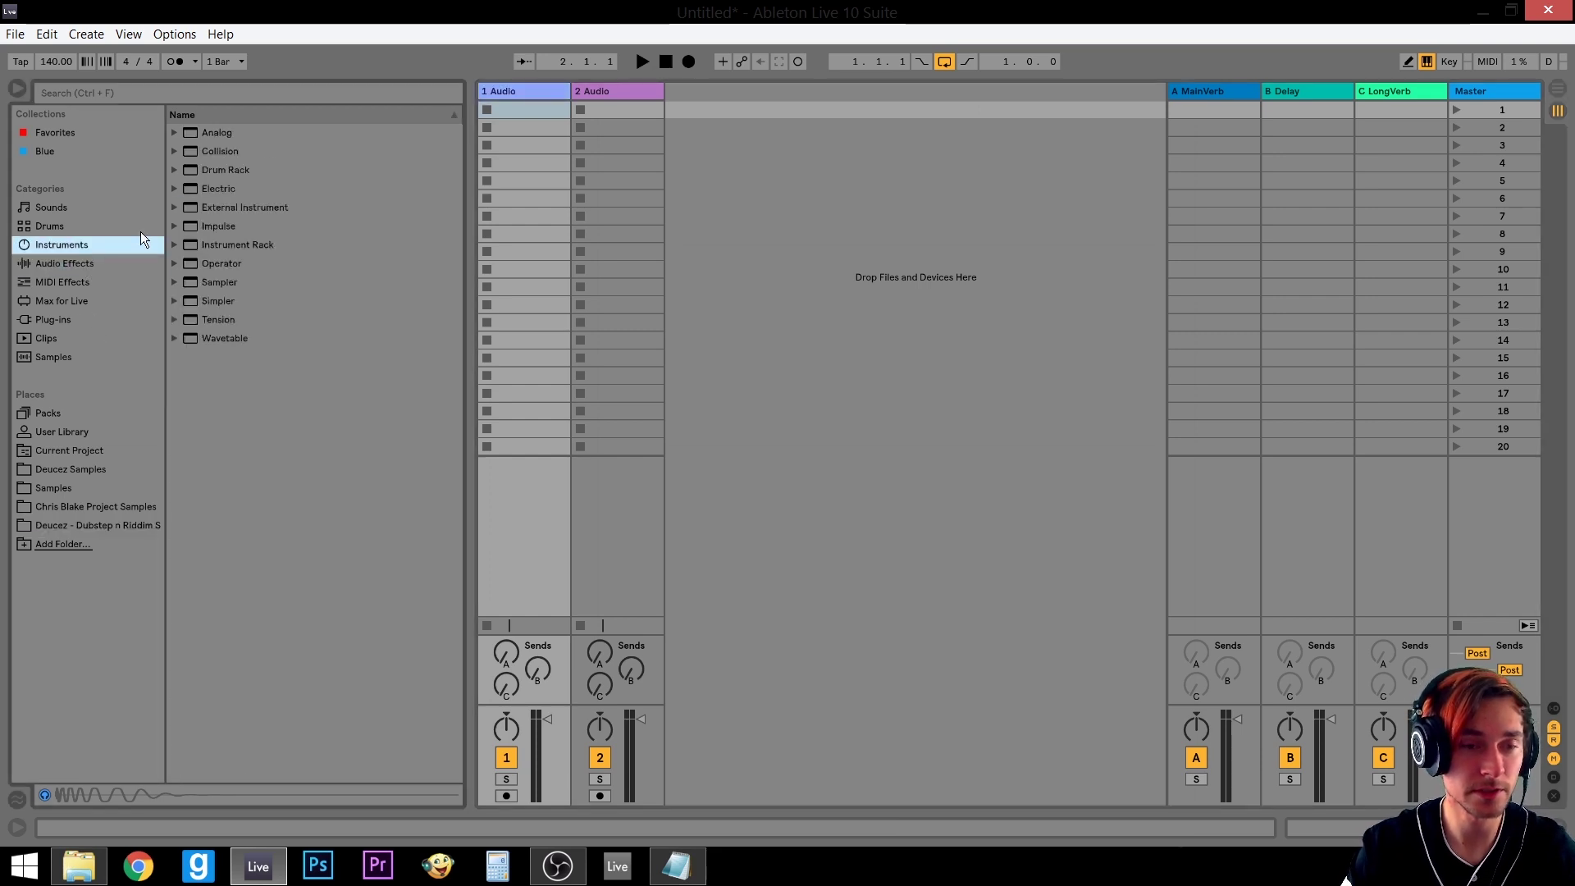
click(82, 227)
click(102, 209)
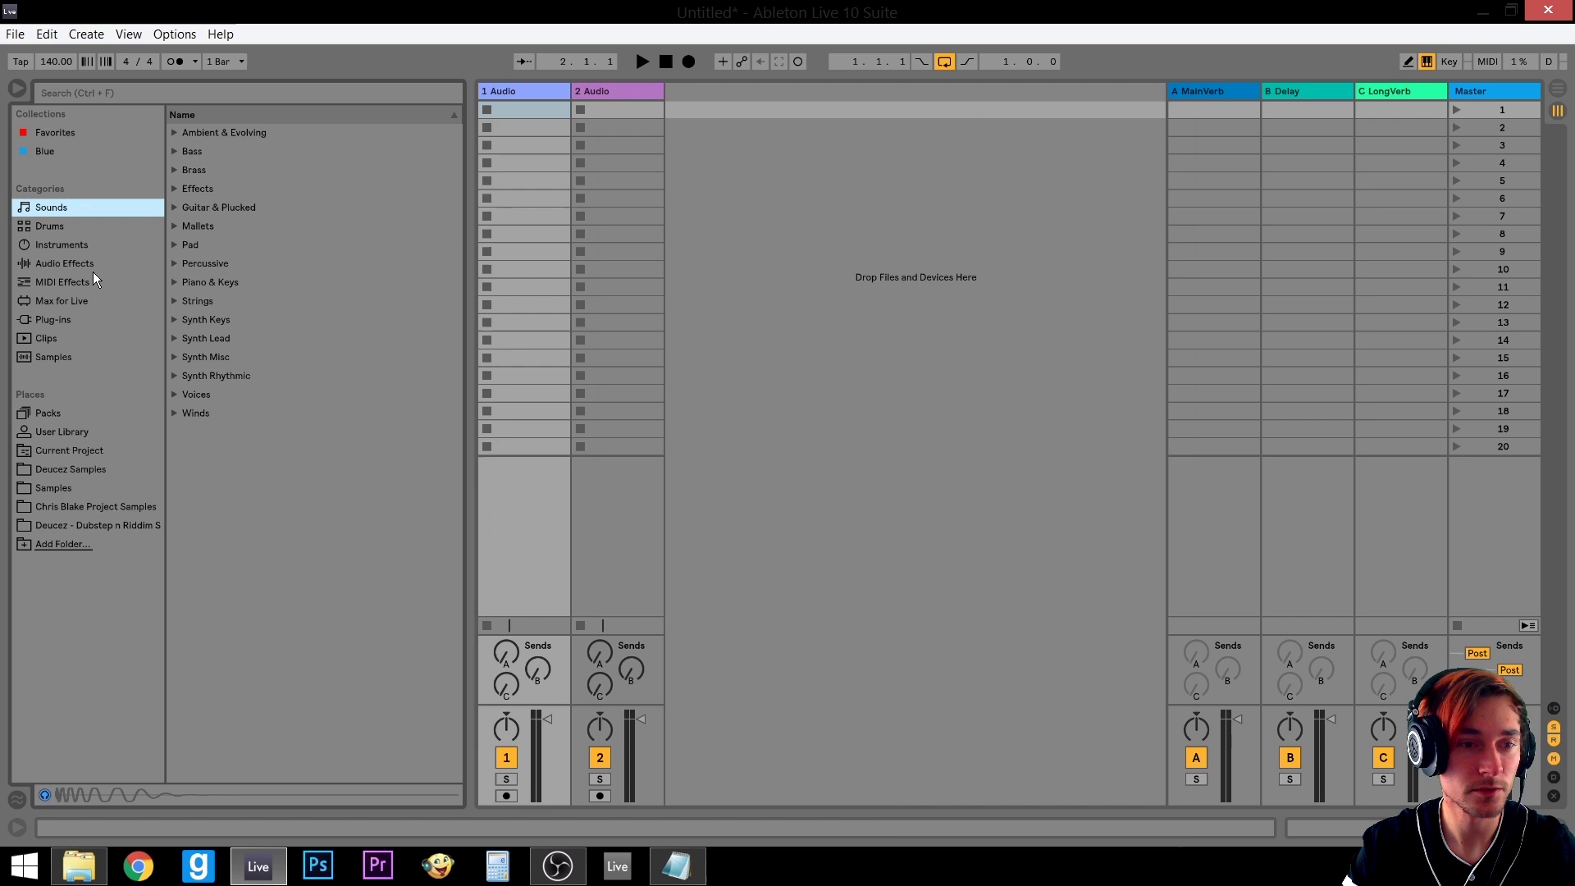
click(94, 263)
click(92, 282)
click(94, 301)
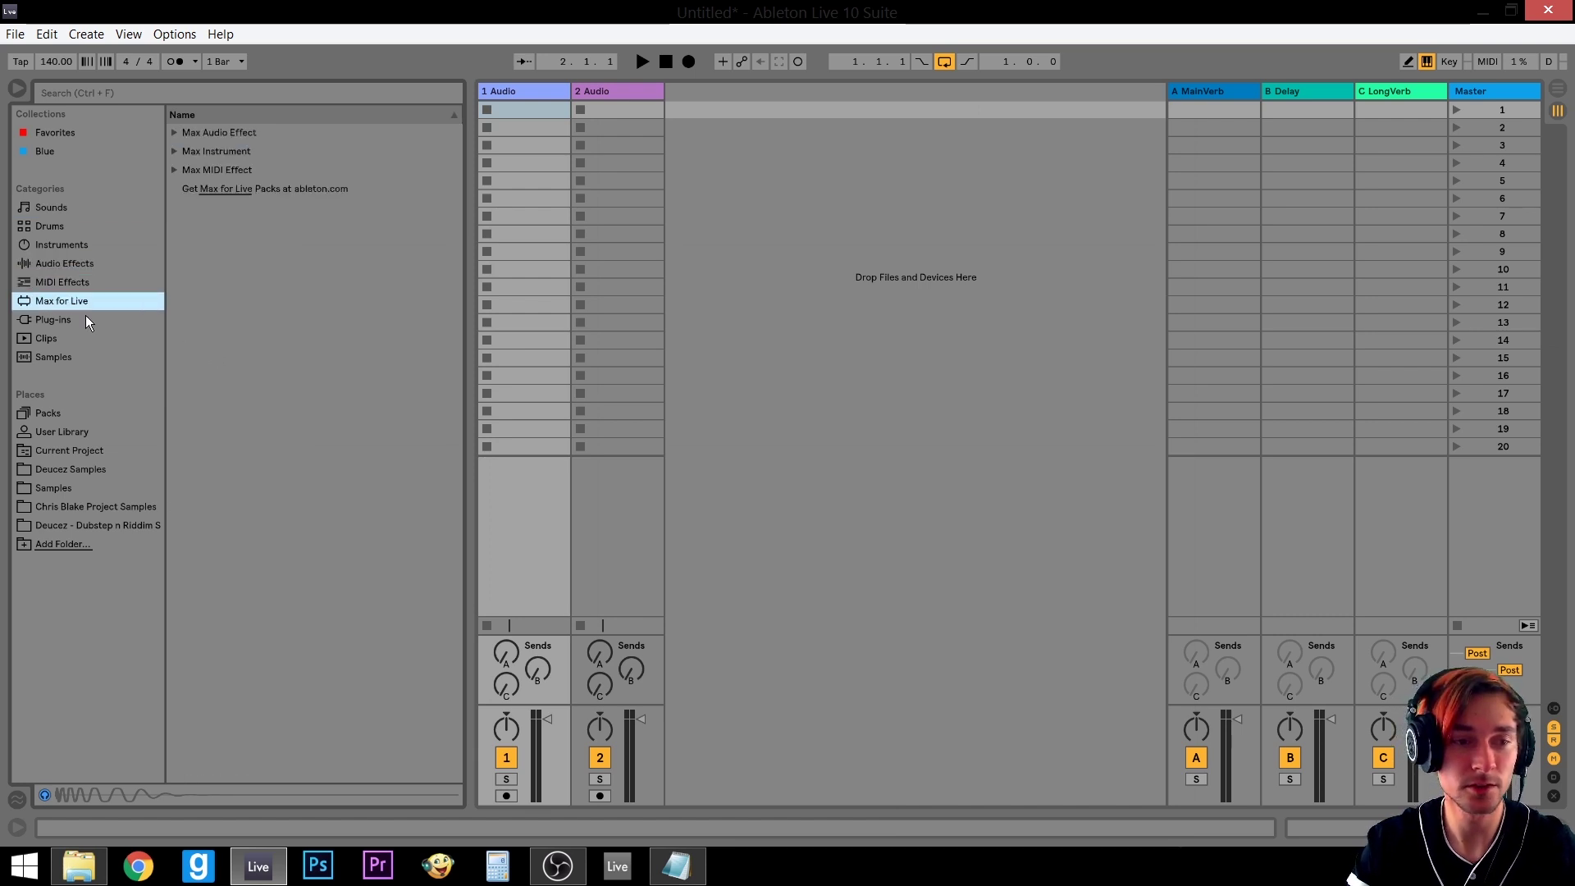
click(82, 320)
click(72, 339)
click(78, 358)
click(97, 414)
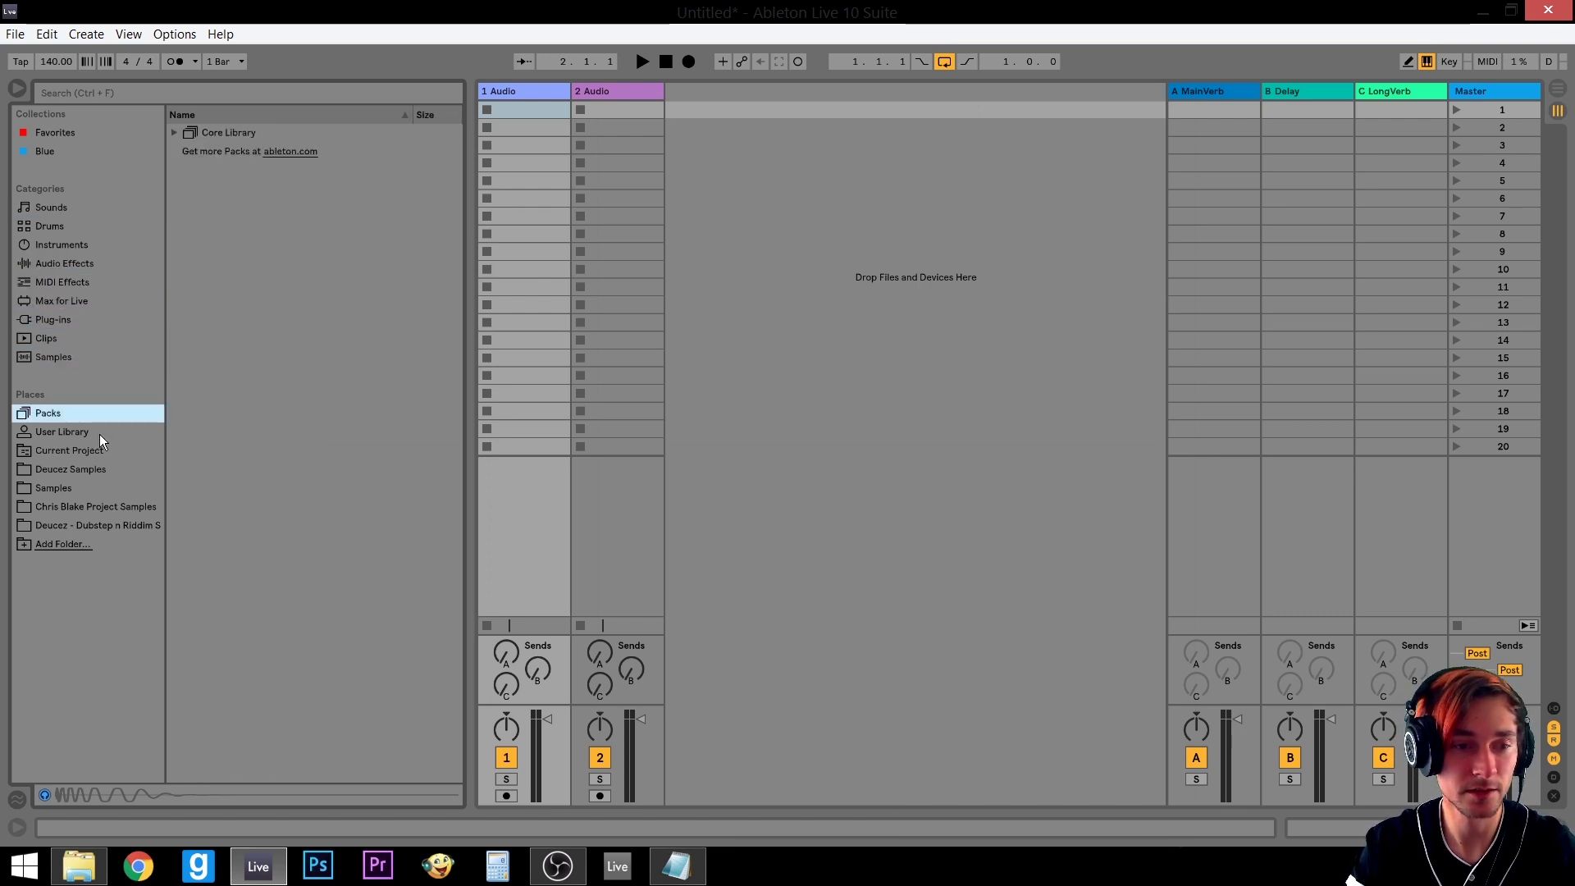
click(100, 432)
click(104, 450)
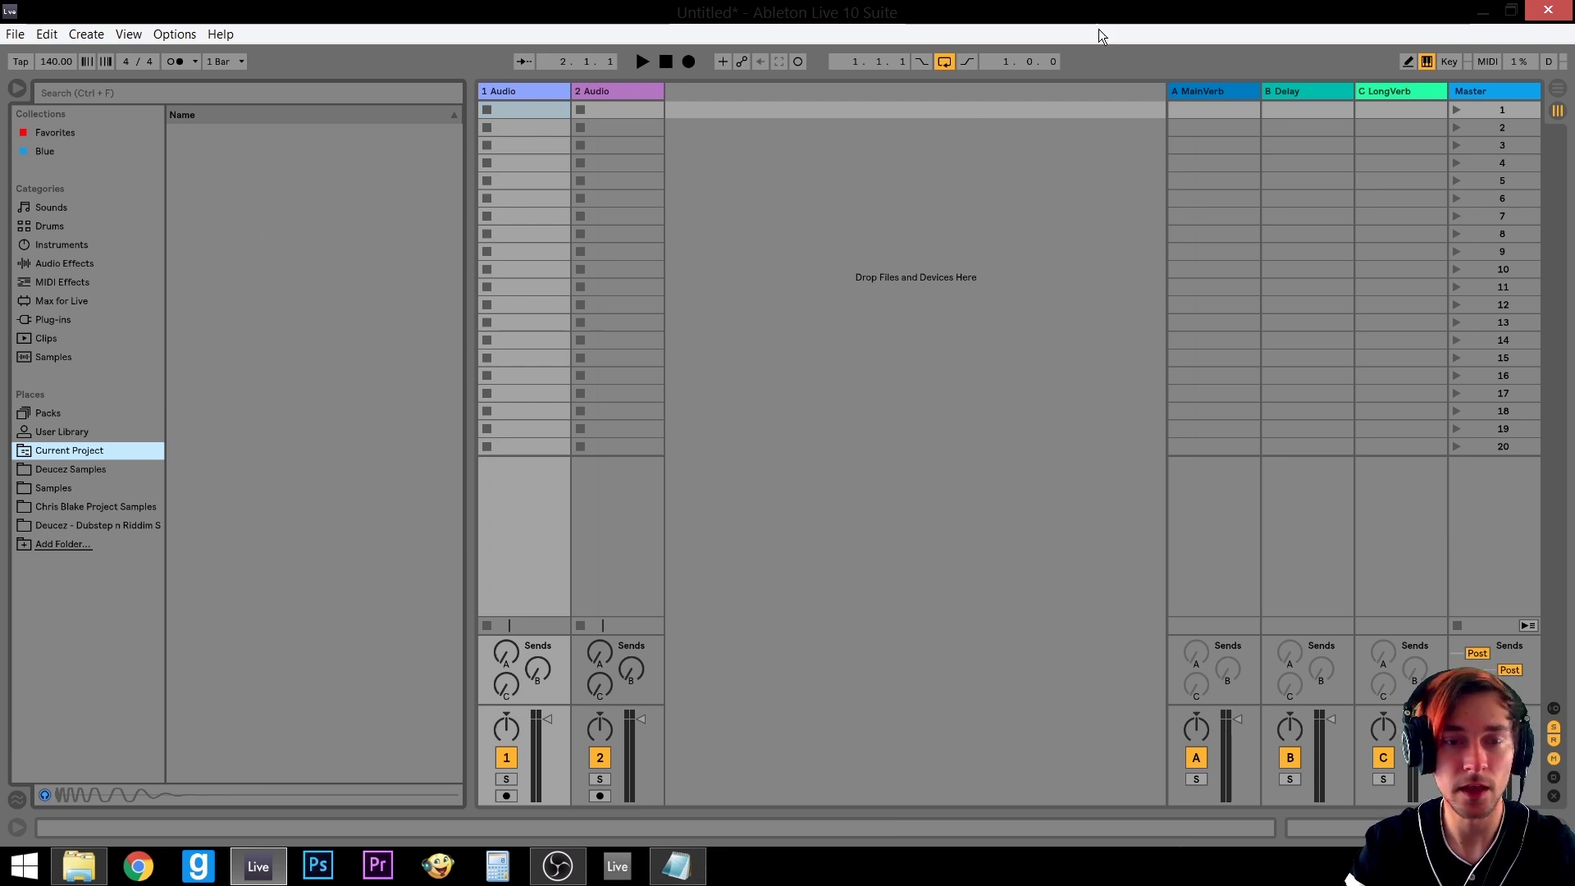
Look over the second audio track, the MainVerb, Delay and LongVerb return tracks, and the Master track
click(625, 89)
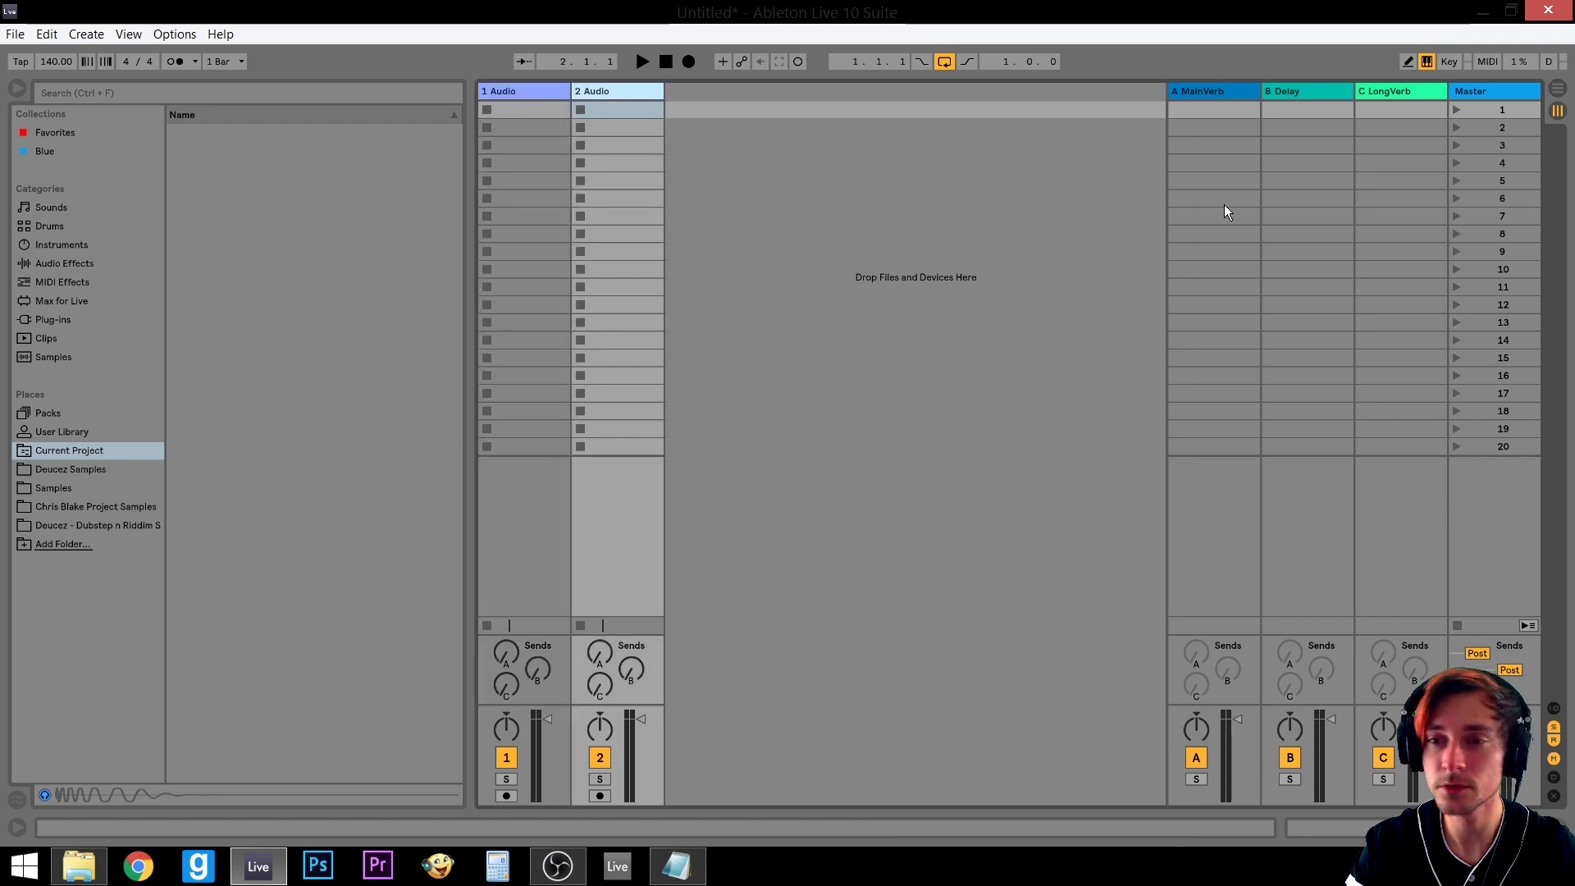
click(1186, 97)
click(1286, 92)
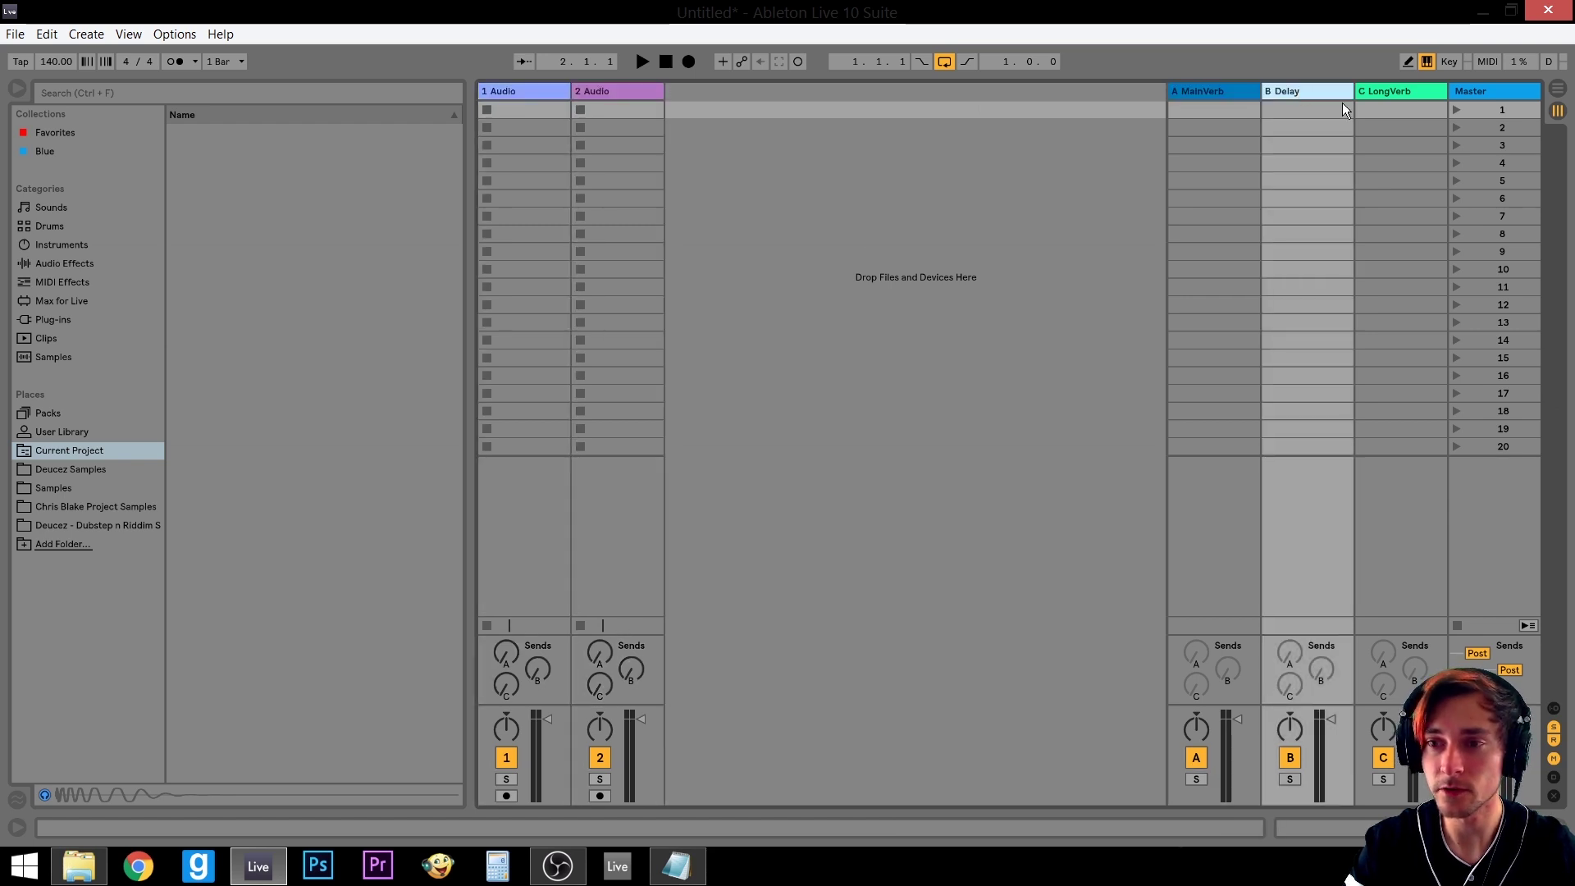
click(1389, 92)
click(1502, 95)
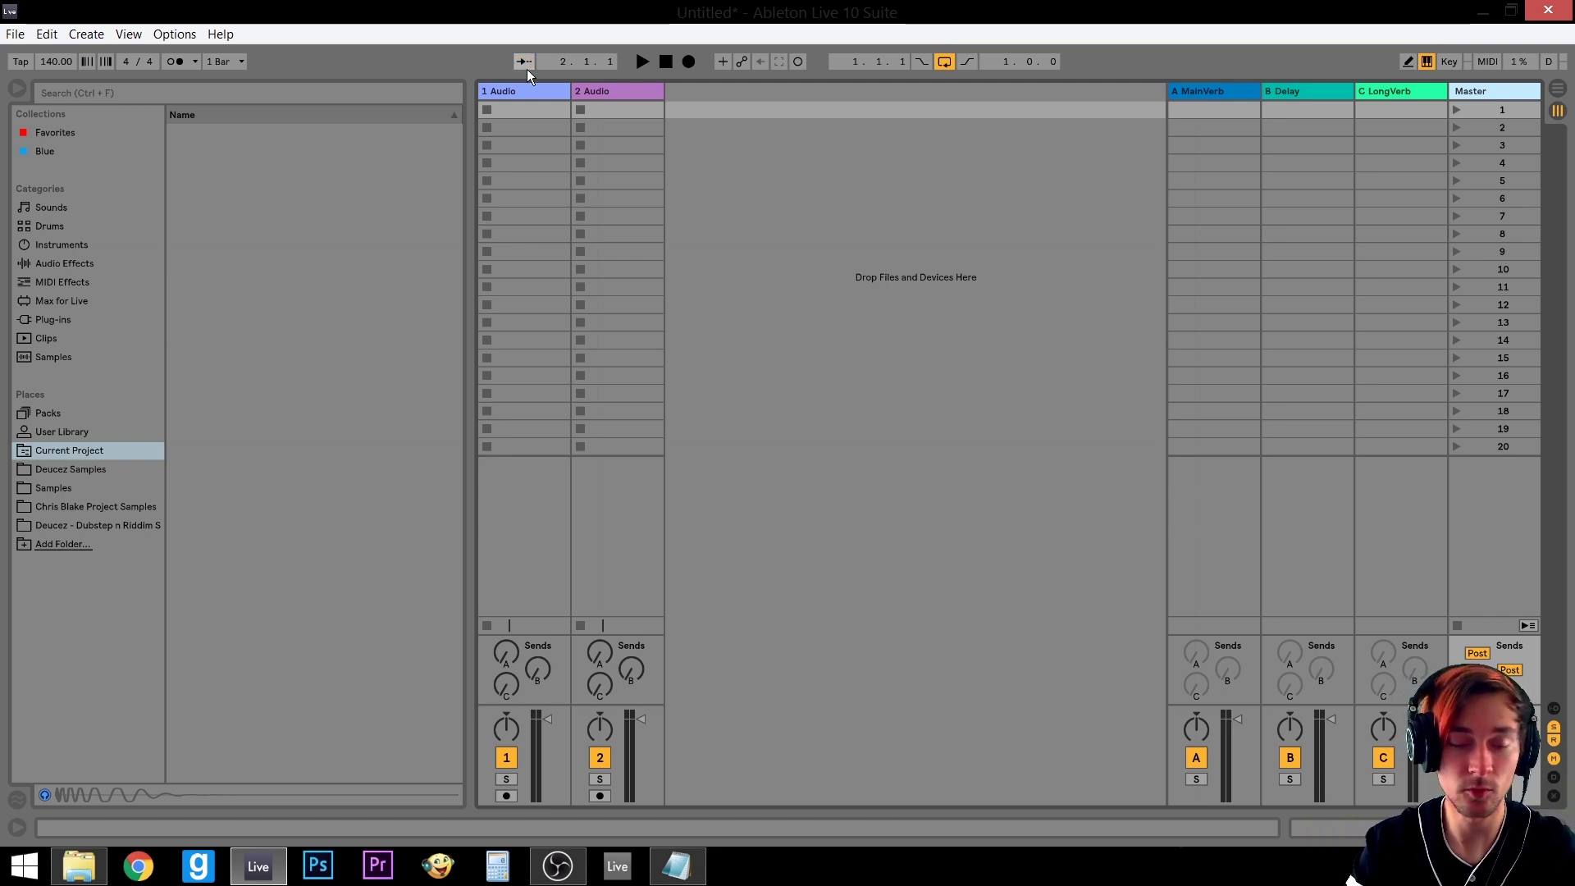
Compare the Session and Arrangement views, ending in Session View with the first audio track selected
key(Tab)
key(Tab)
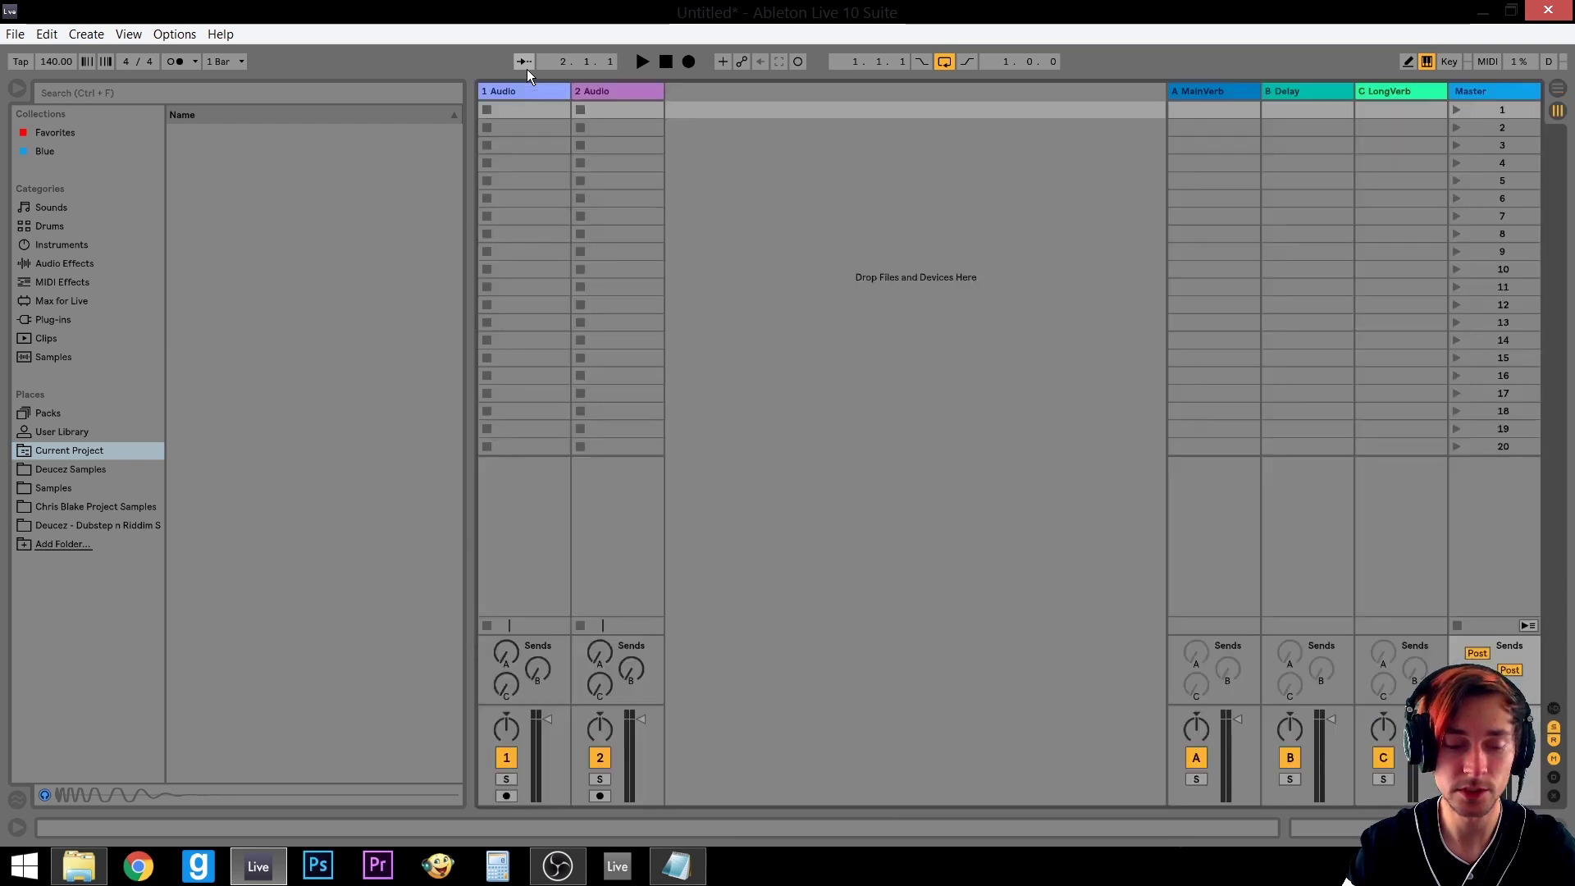
key(Tab)
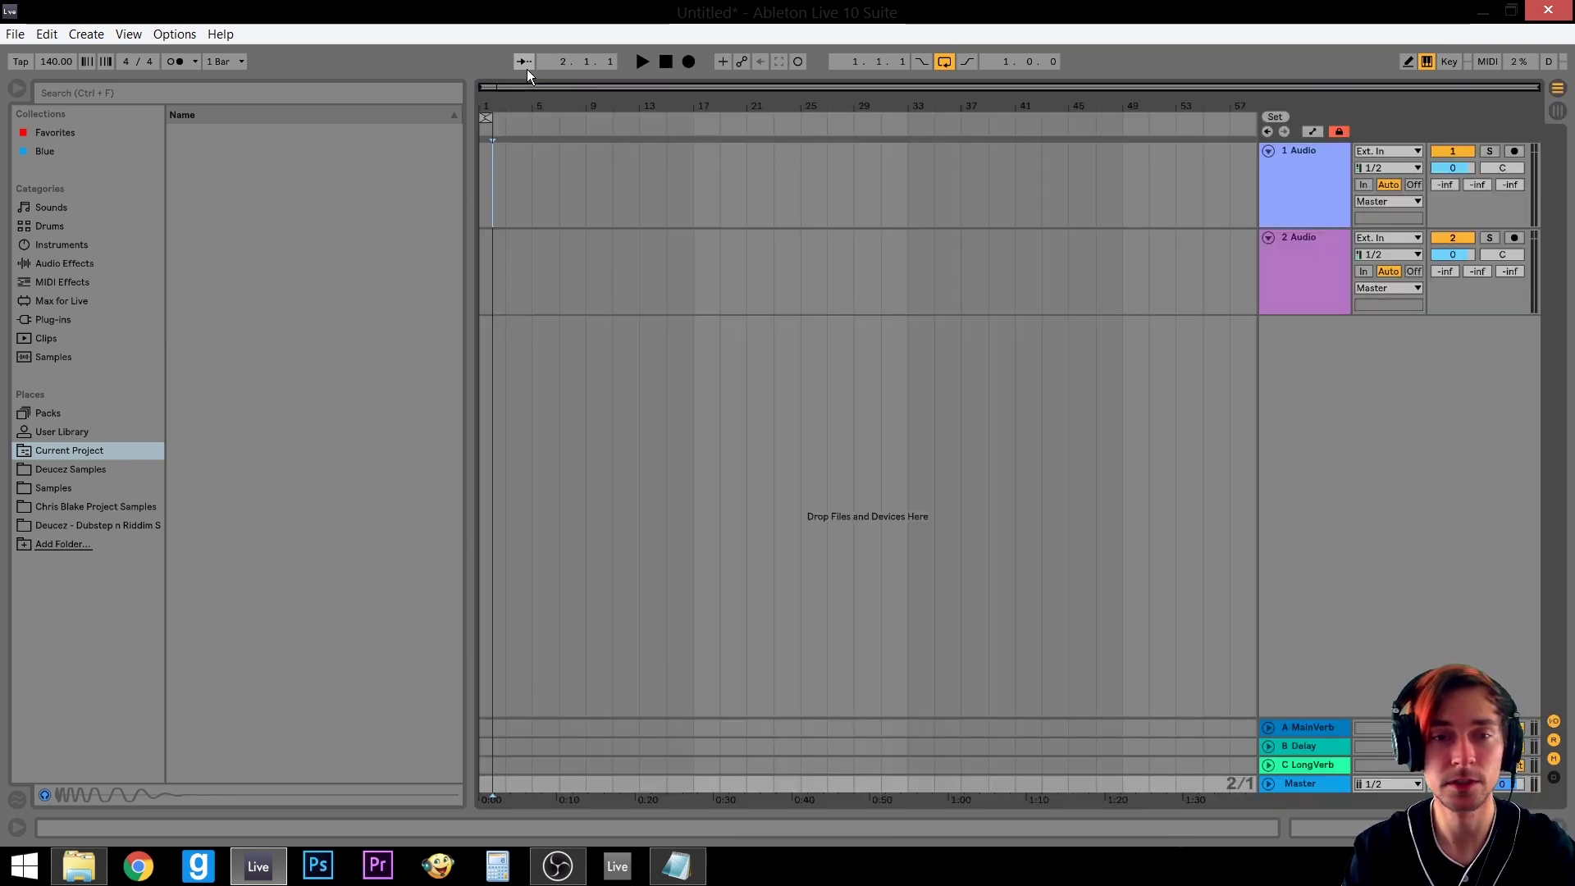
key(Tab)
click(540, 89)
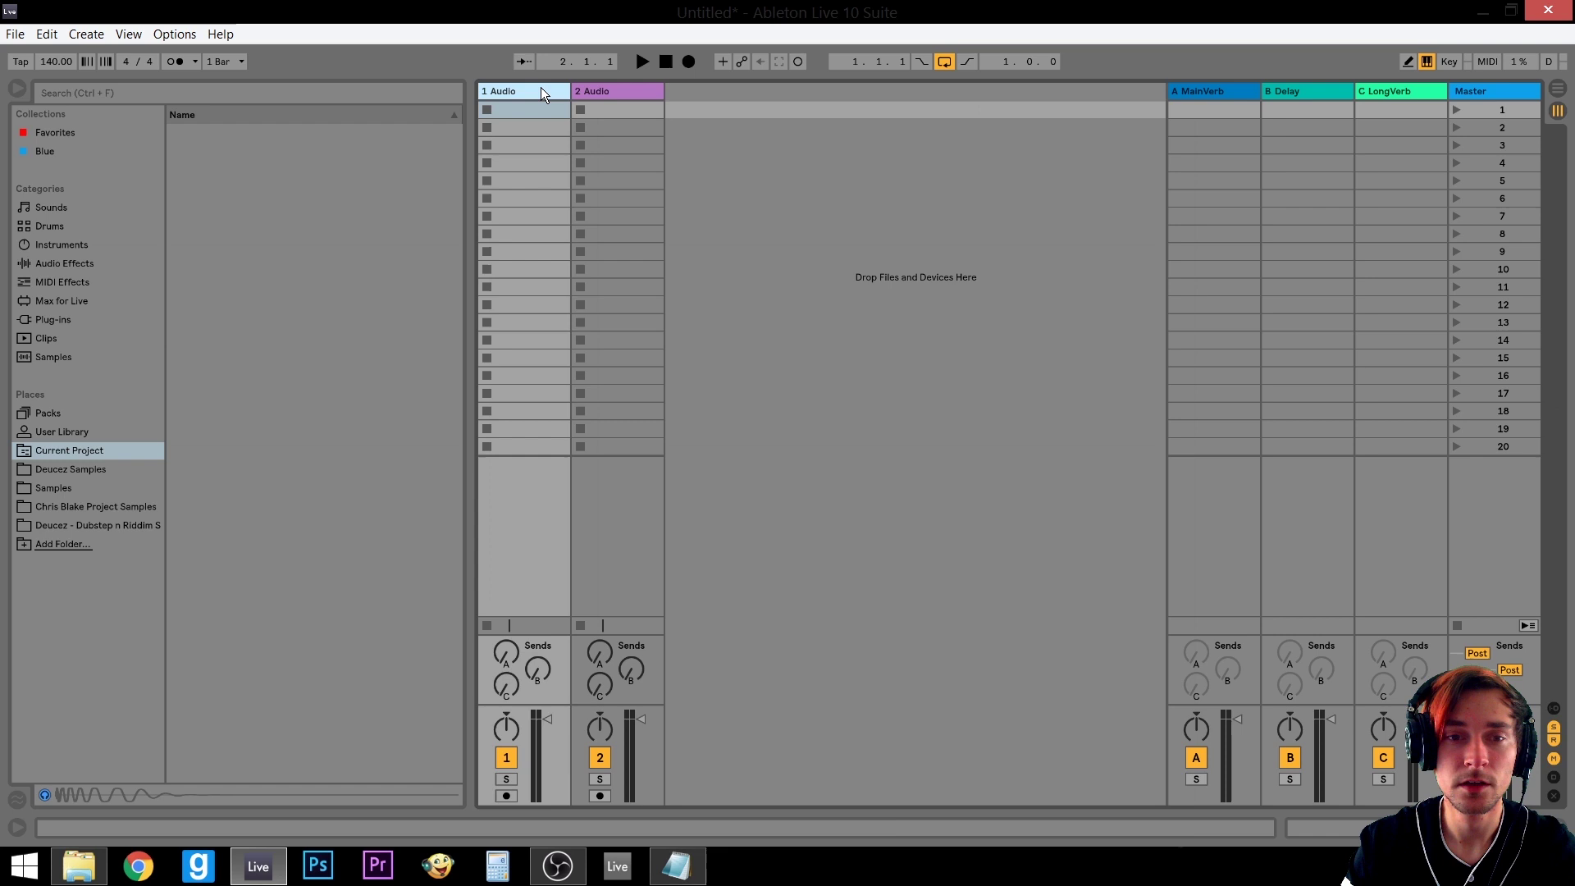
click(637, 98)
click(539, 91)
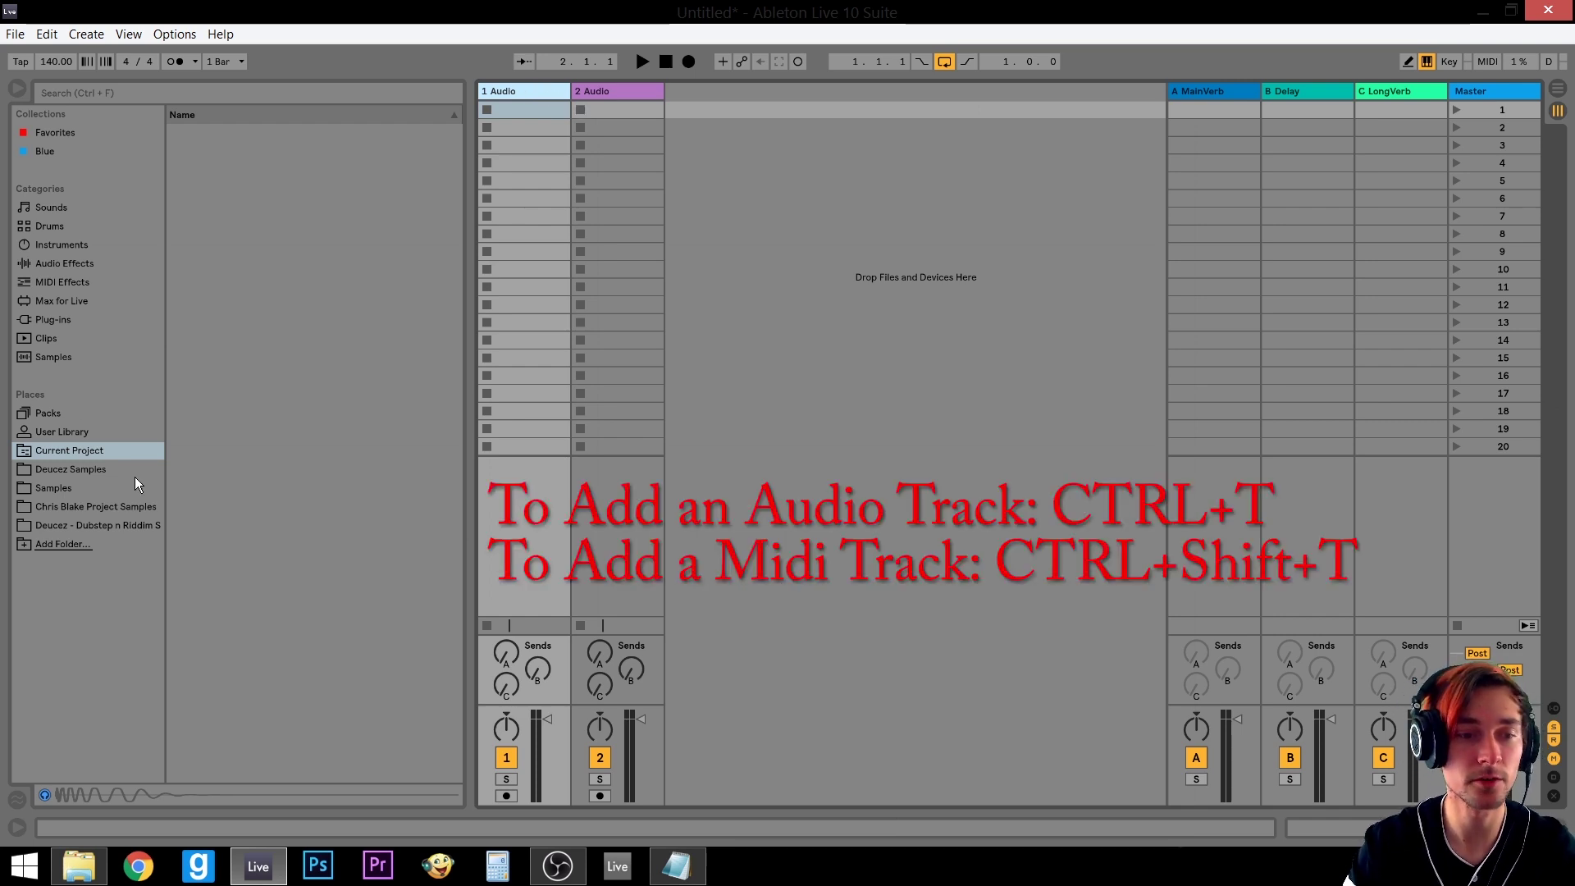
Place Kick 02 E.wav from the Dubstep n Riddim pack's Kicks folder in the first clip slot of the first audio track
click(117, 525)
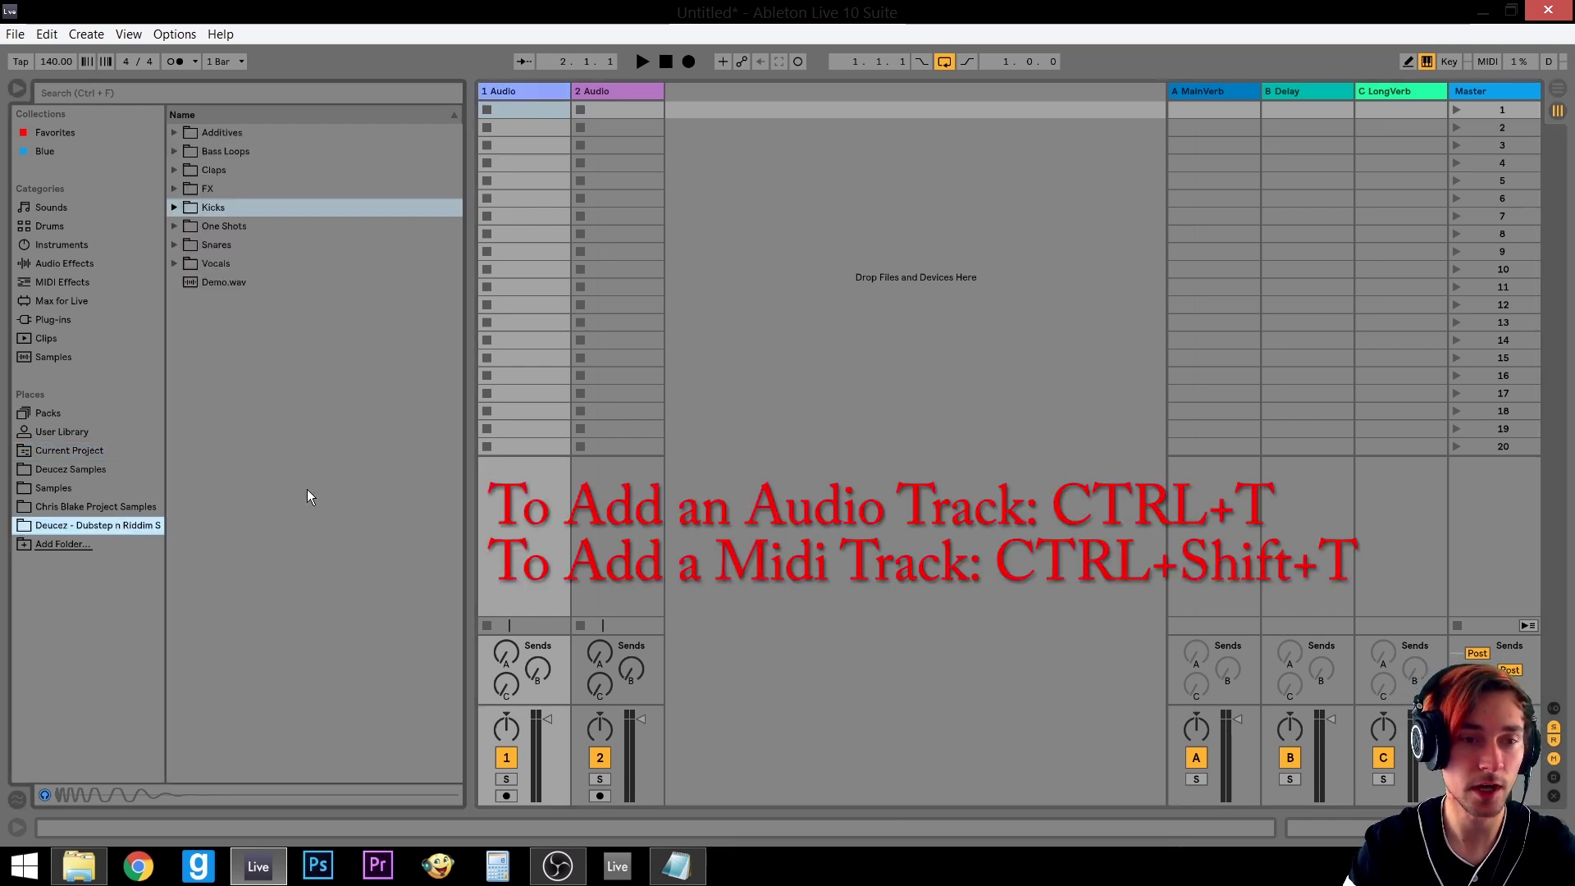
click(172, 208)
drag(243, 245, 549, 106)
Insert a MIDI track after the kick track and create an empty MIDI clip in its first slot
click(547, 92)
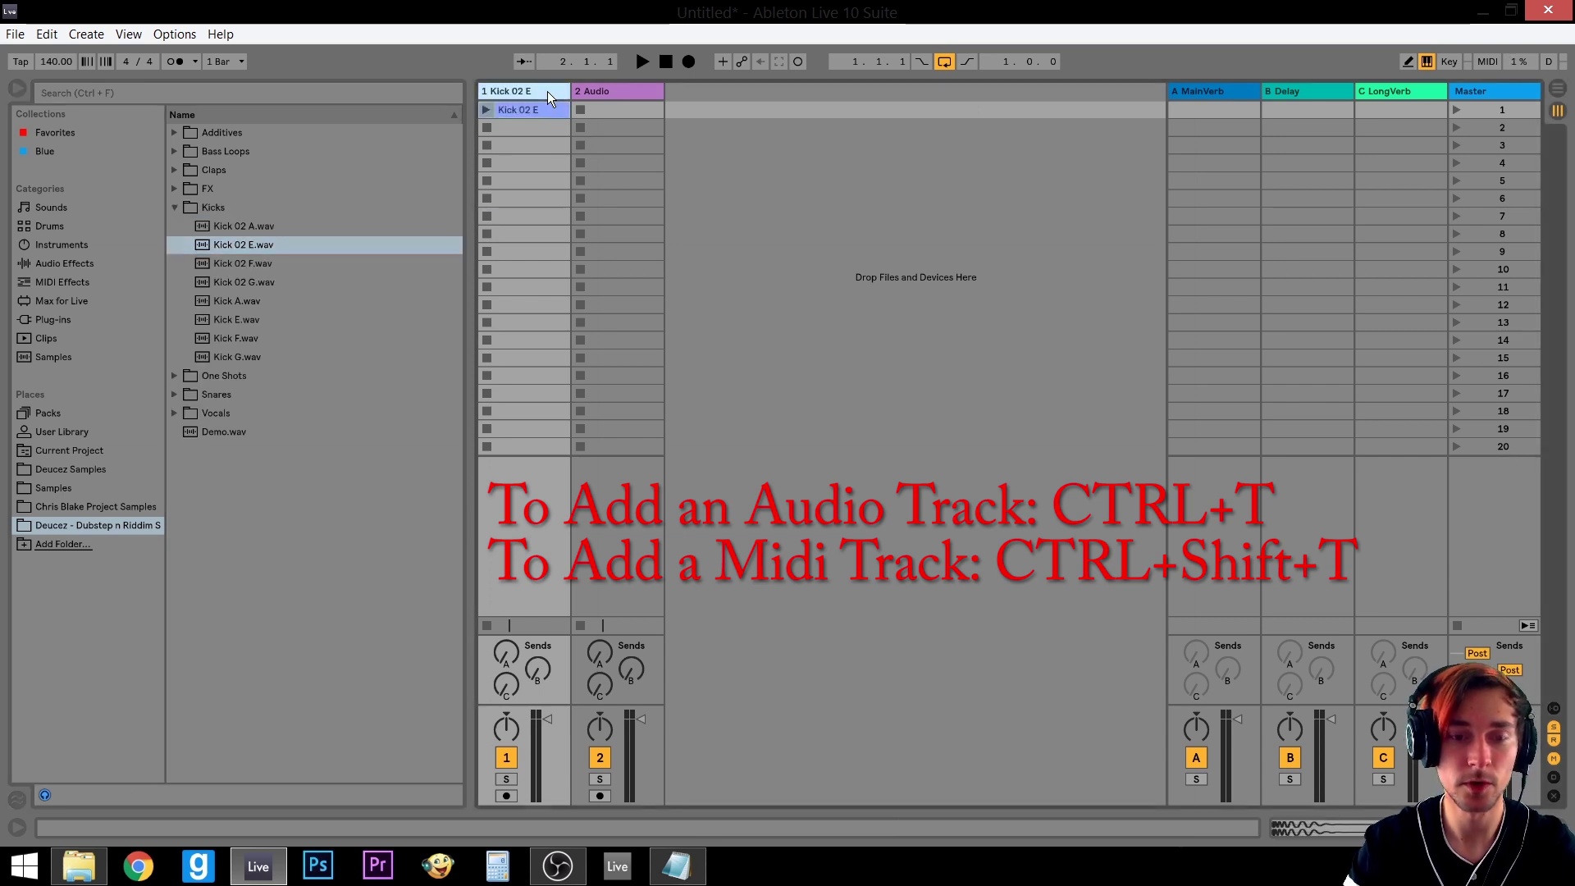
key(ctrl+shift+t)
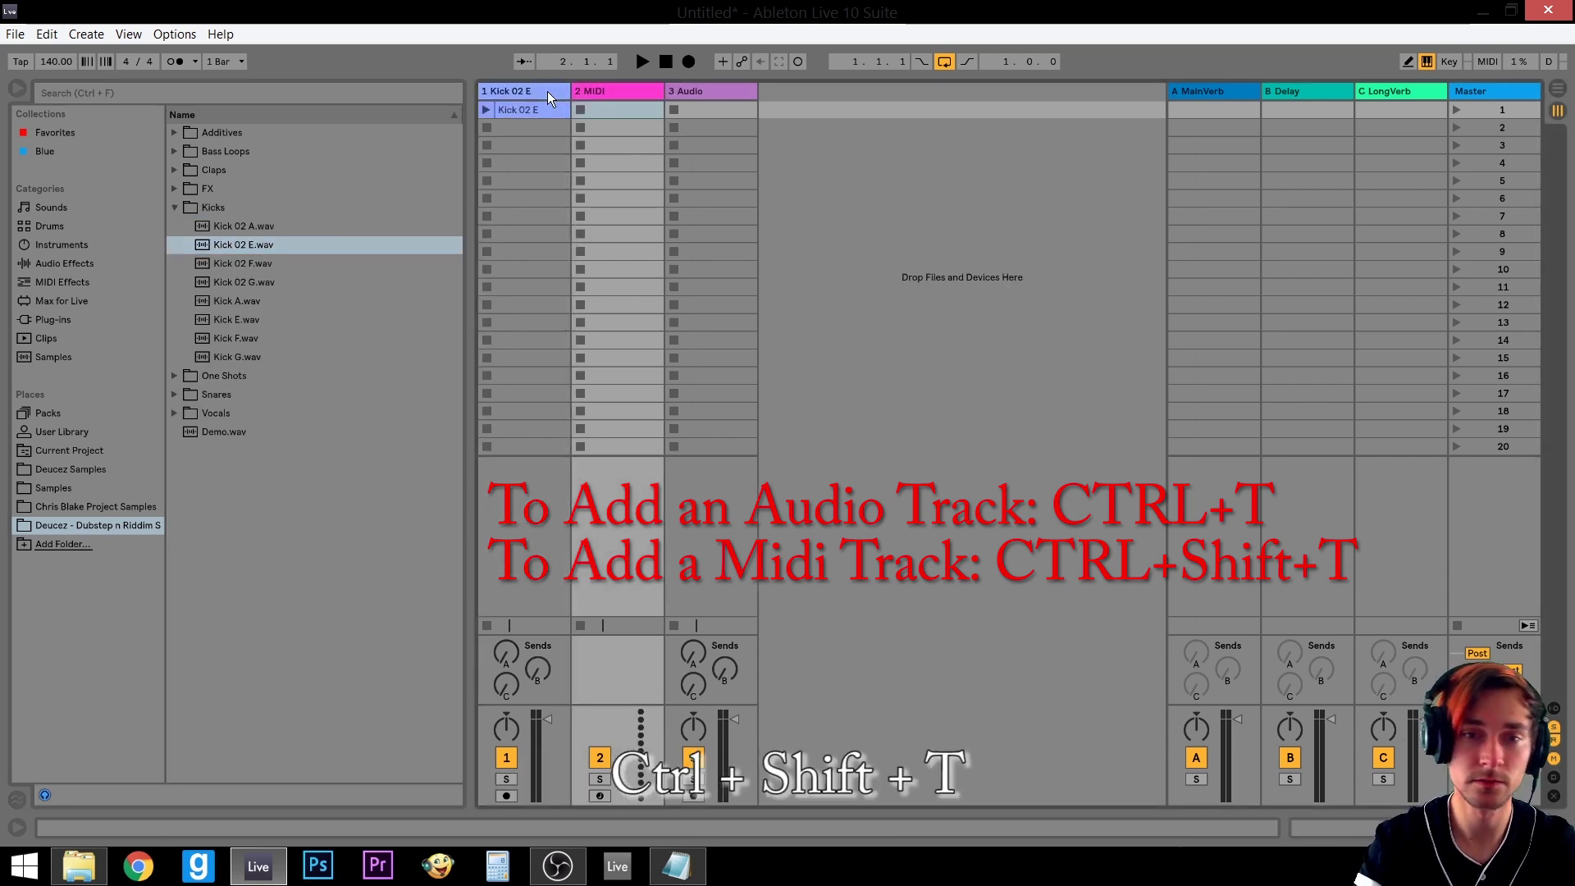
double_click(622, 109)
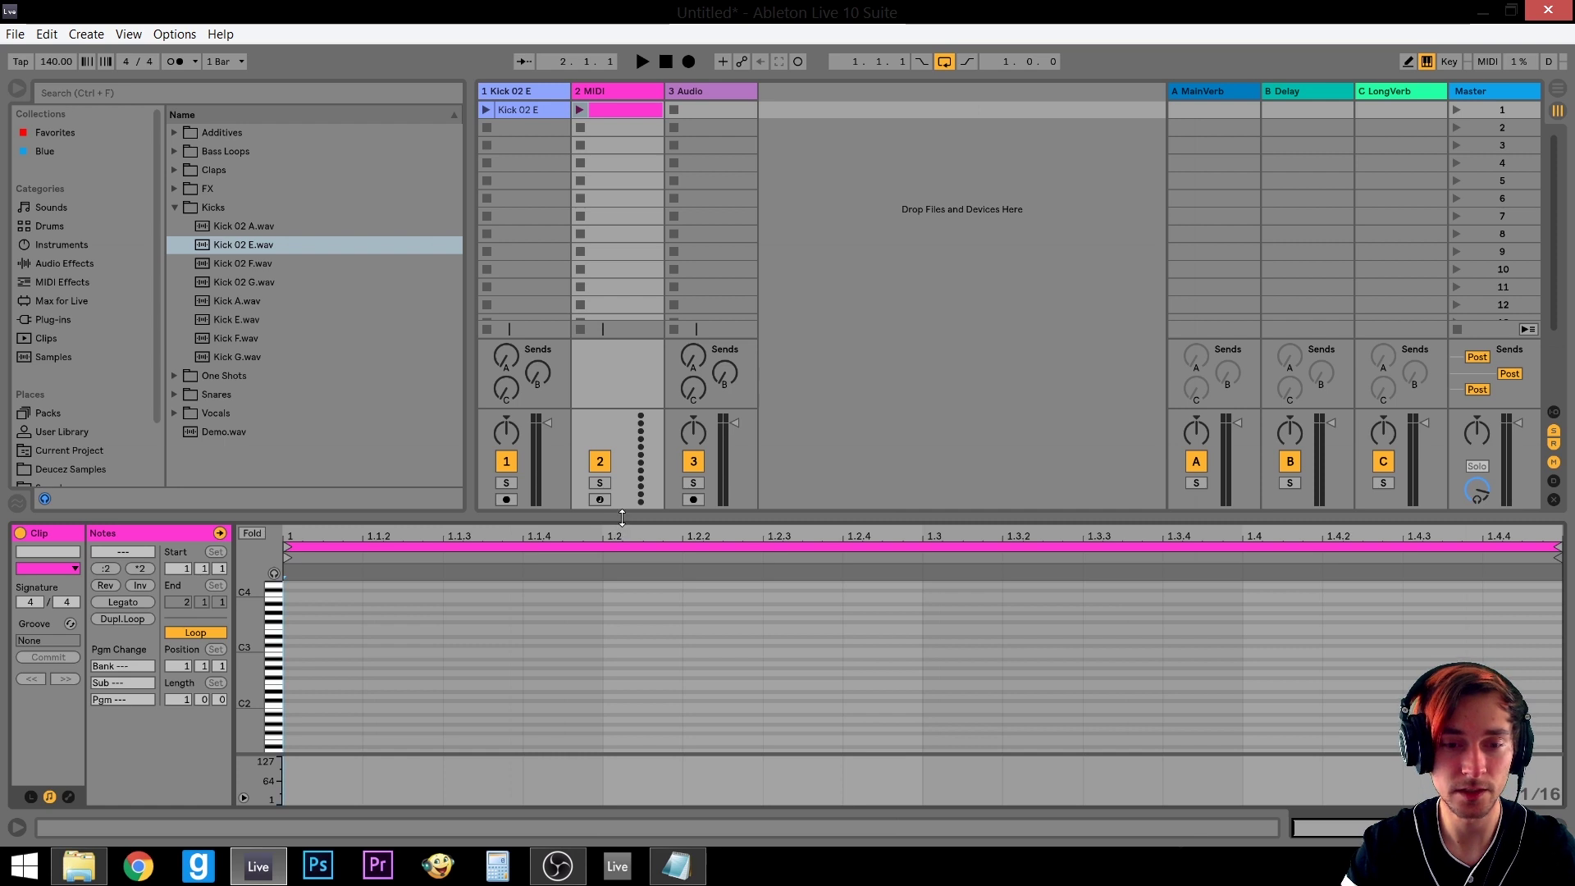
key(ctrl+alt+l)
Load the Simpler instrument preset E-Piano Cmin7 Chord.adv from Piano & Keys onto the MIDI track
double_click(622, 91)
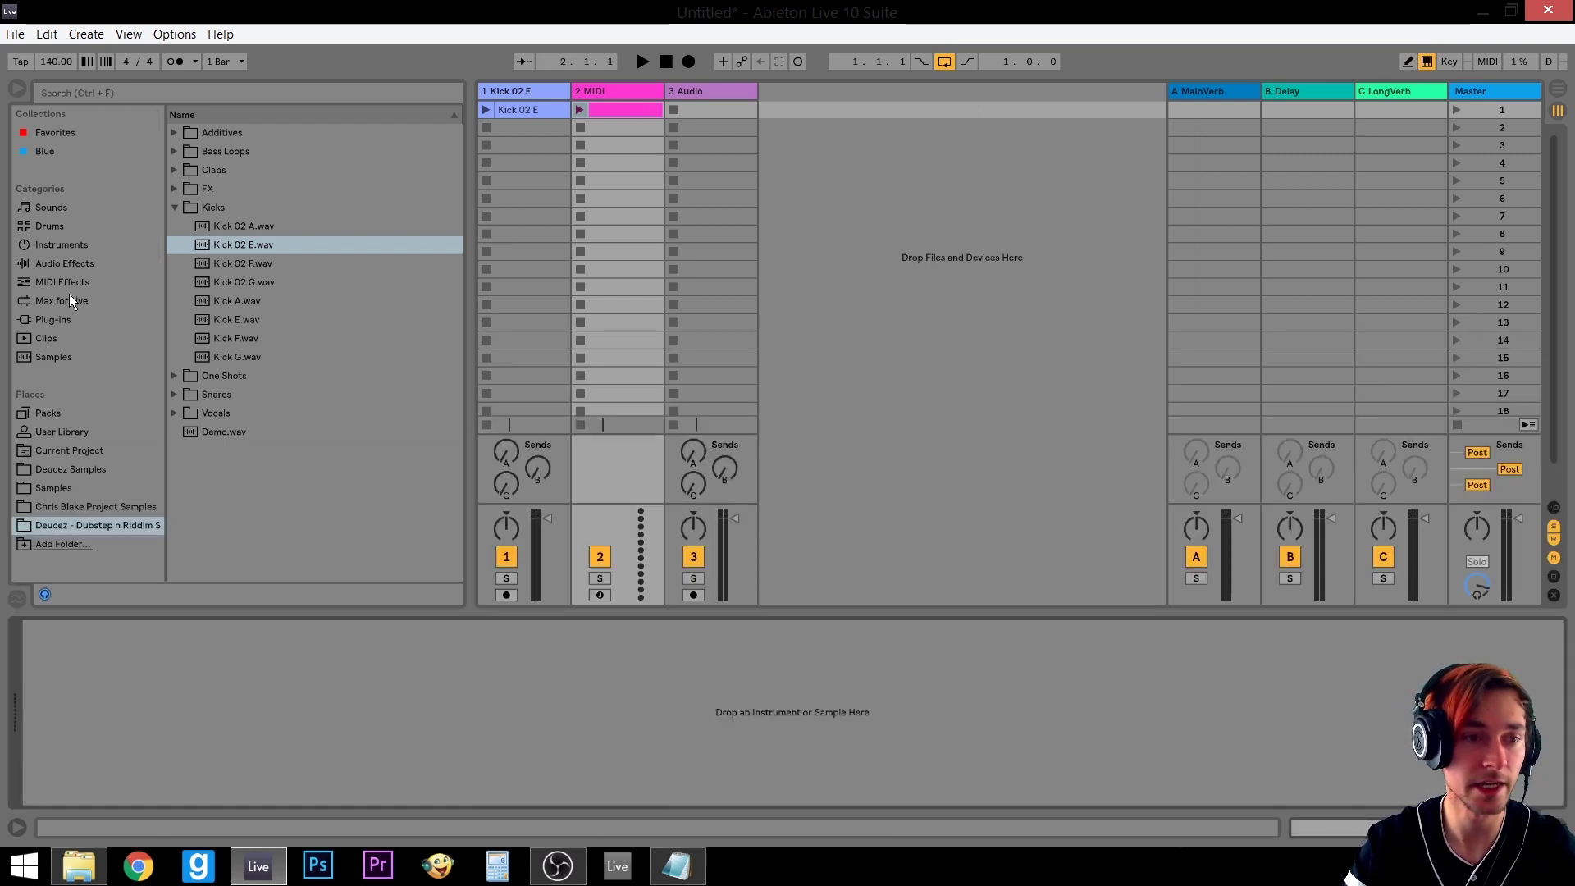
click(73, 244)
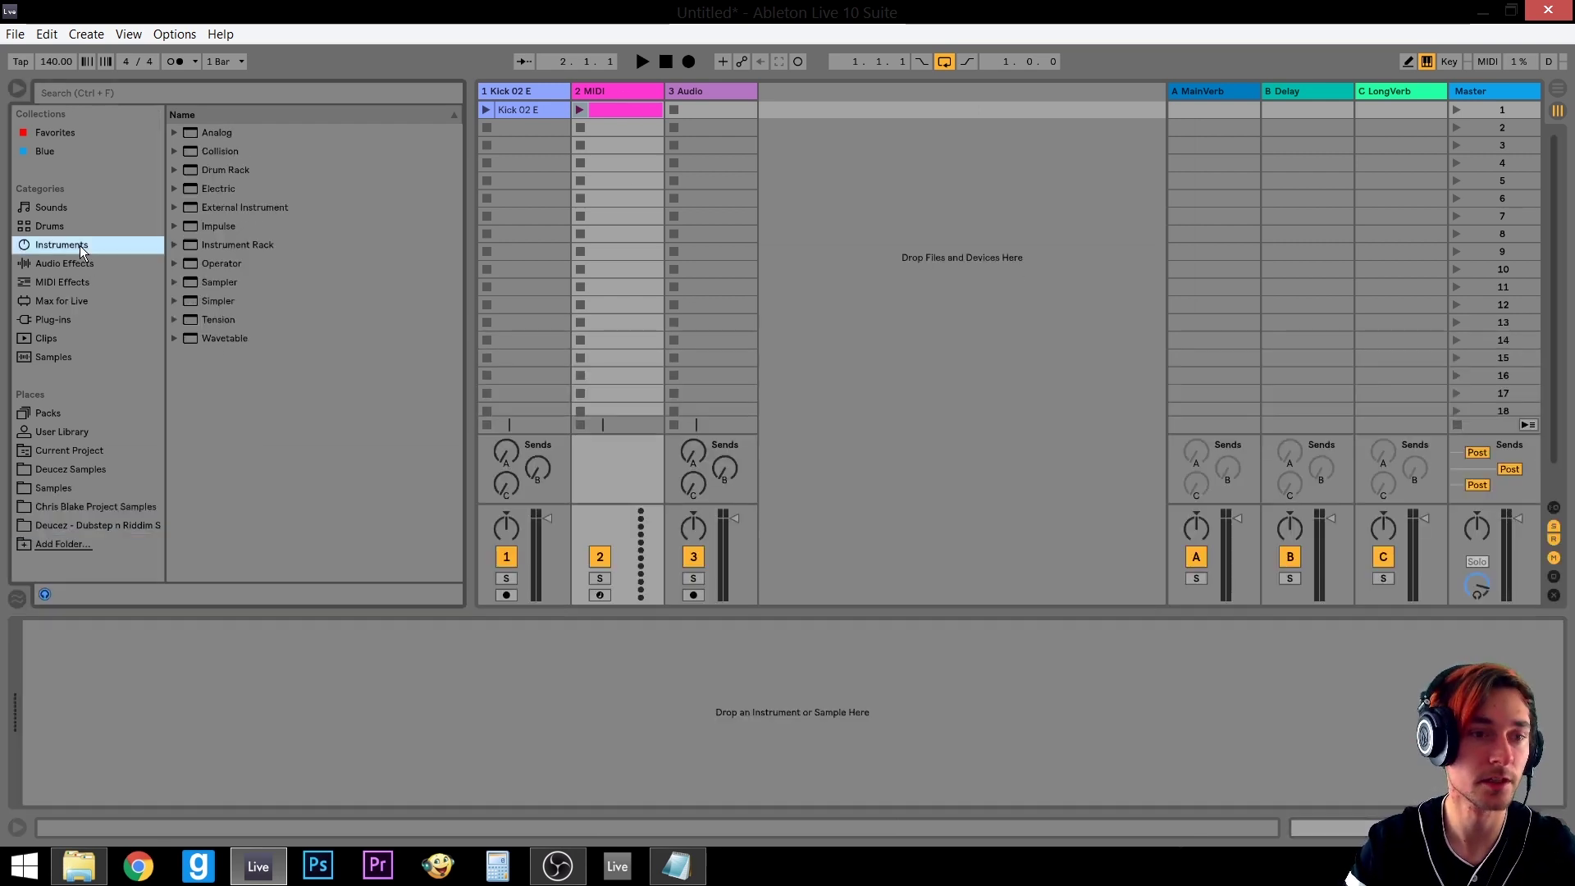
click(173, 298)
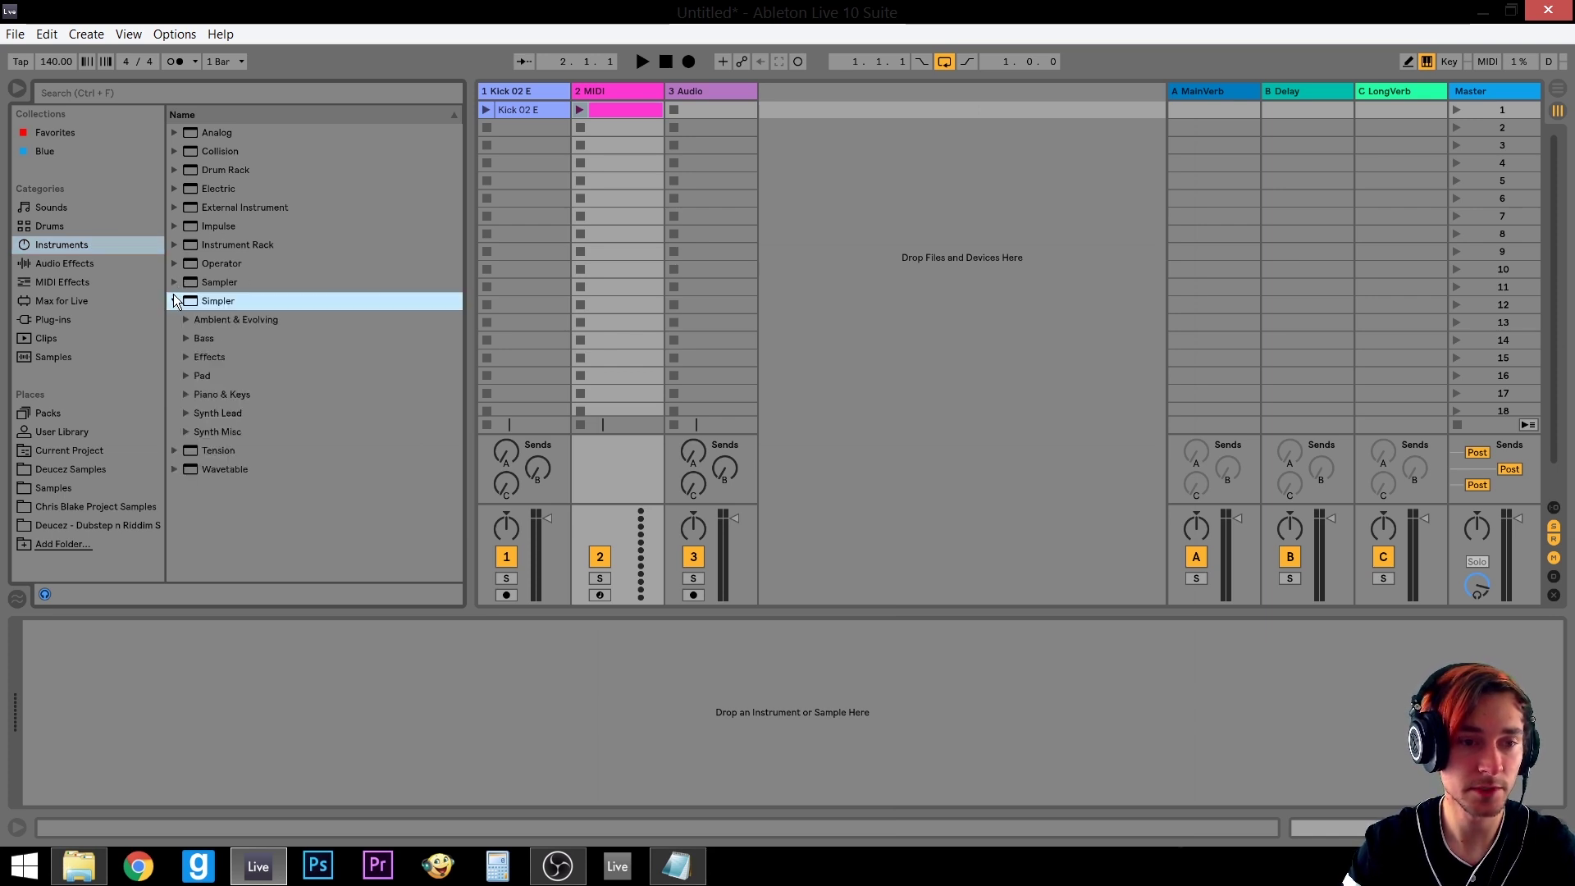
click(183, 393)
click(326, 457)
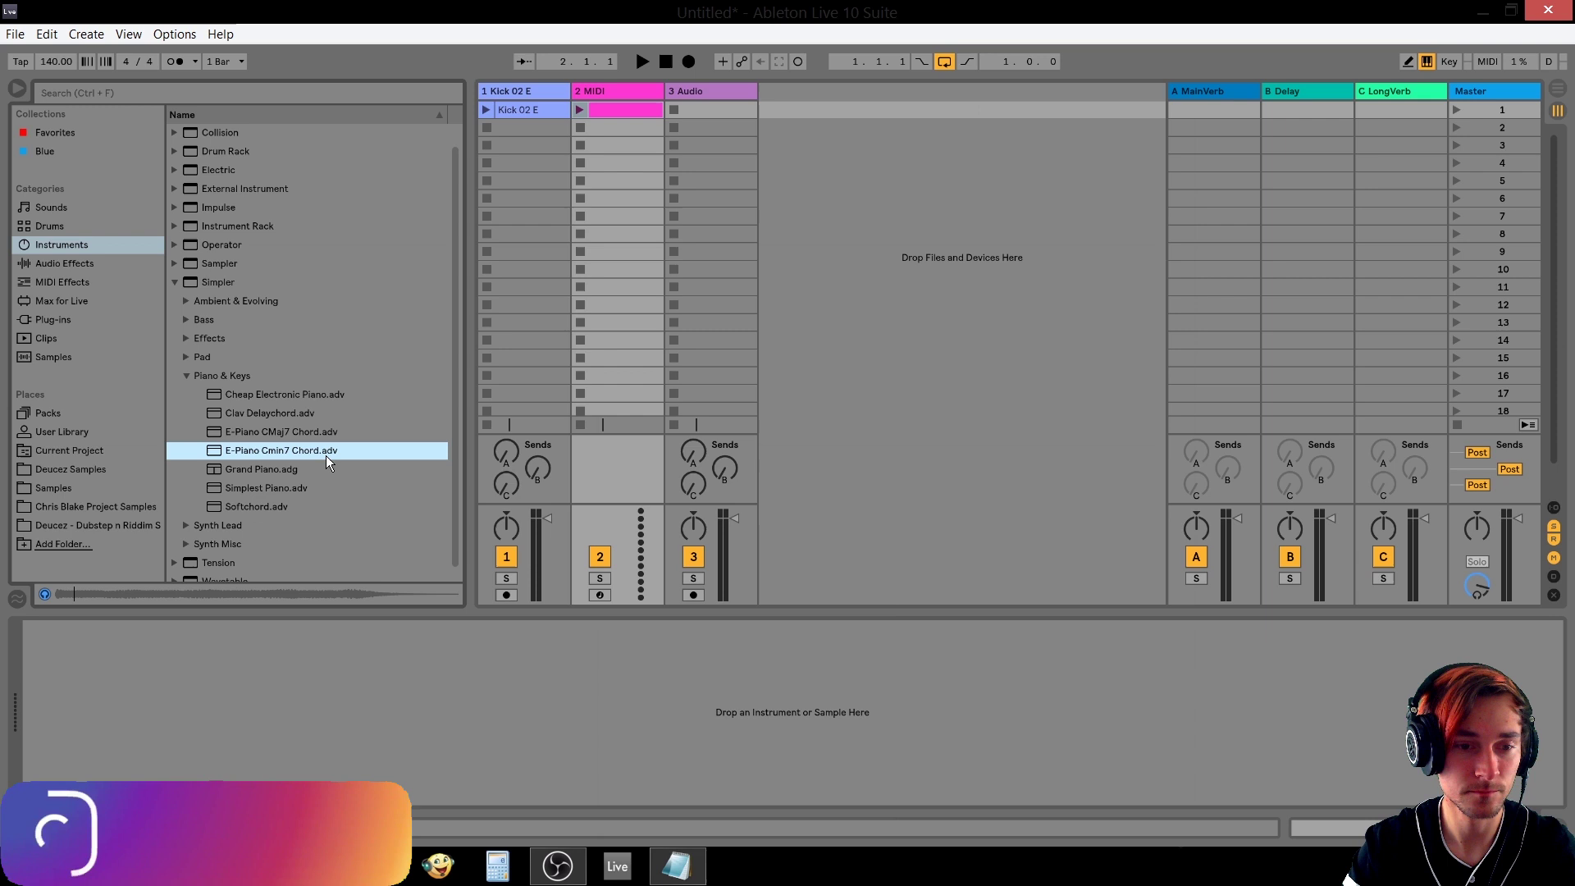
drag(293, 449, 648, 109)
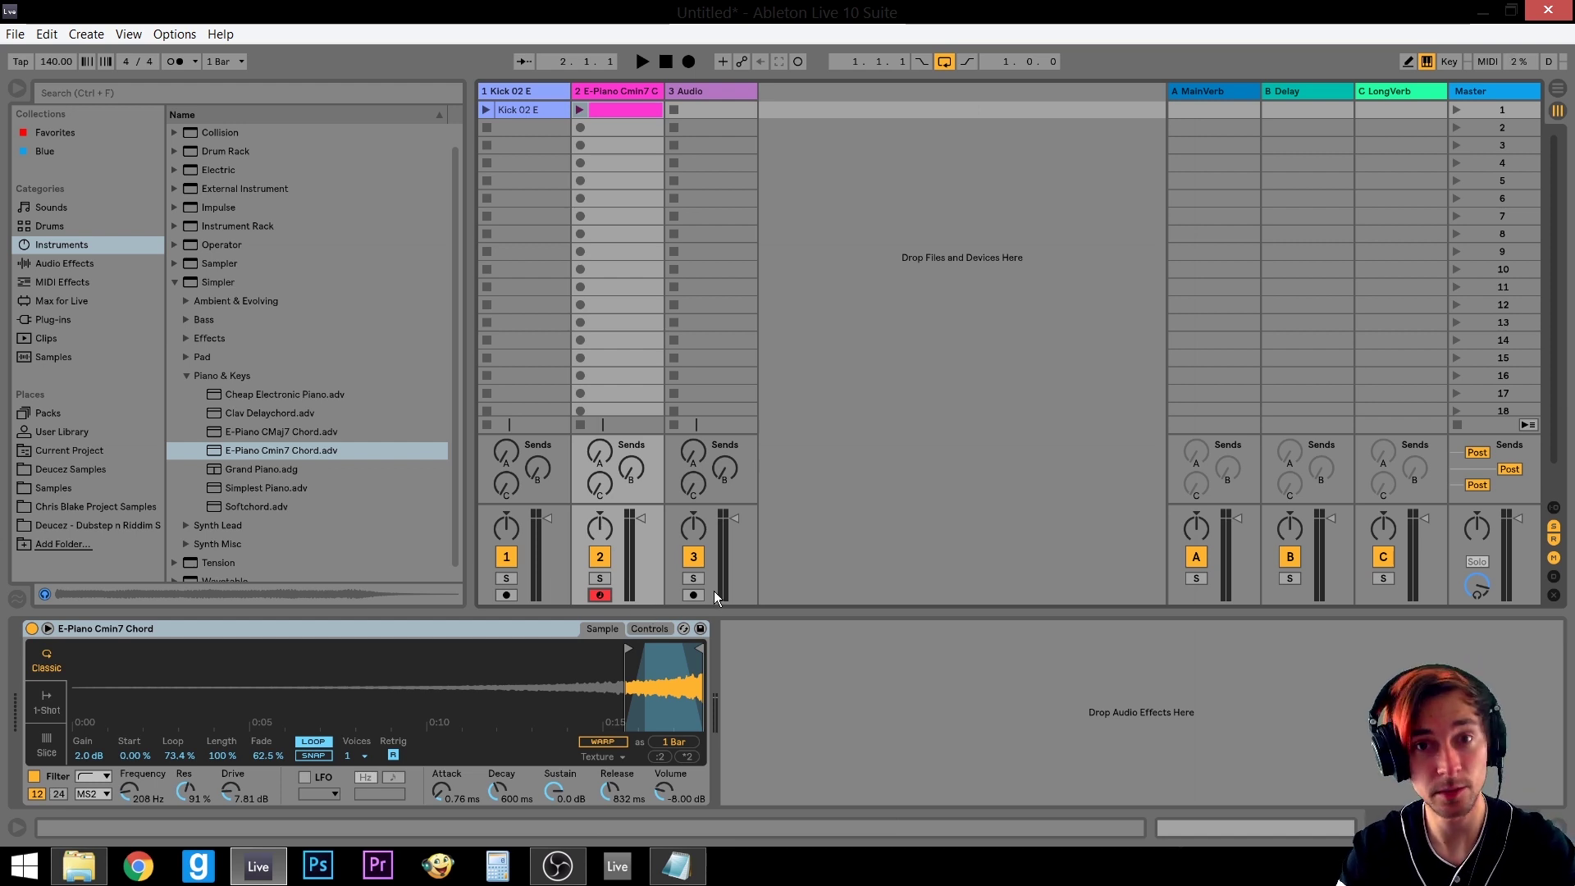
Play test notes on the E-Piano track, toggle its record arming off and on, and open its MIDI clip for note editing
key(a)
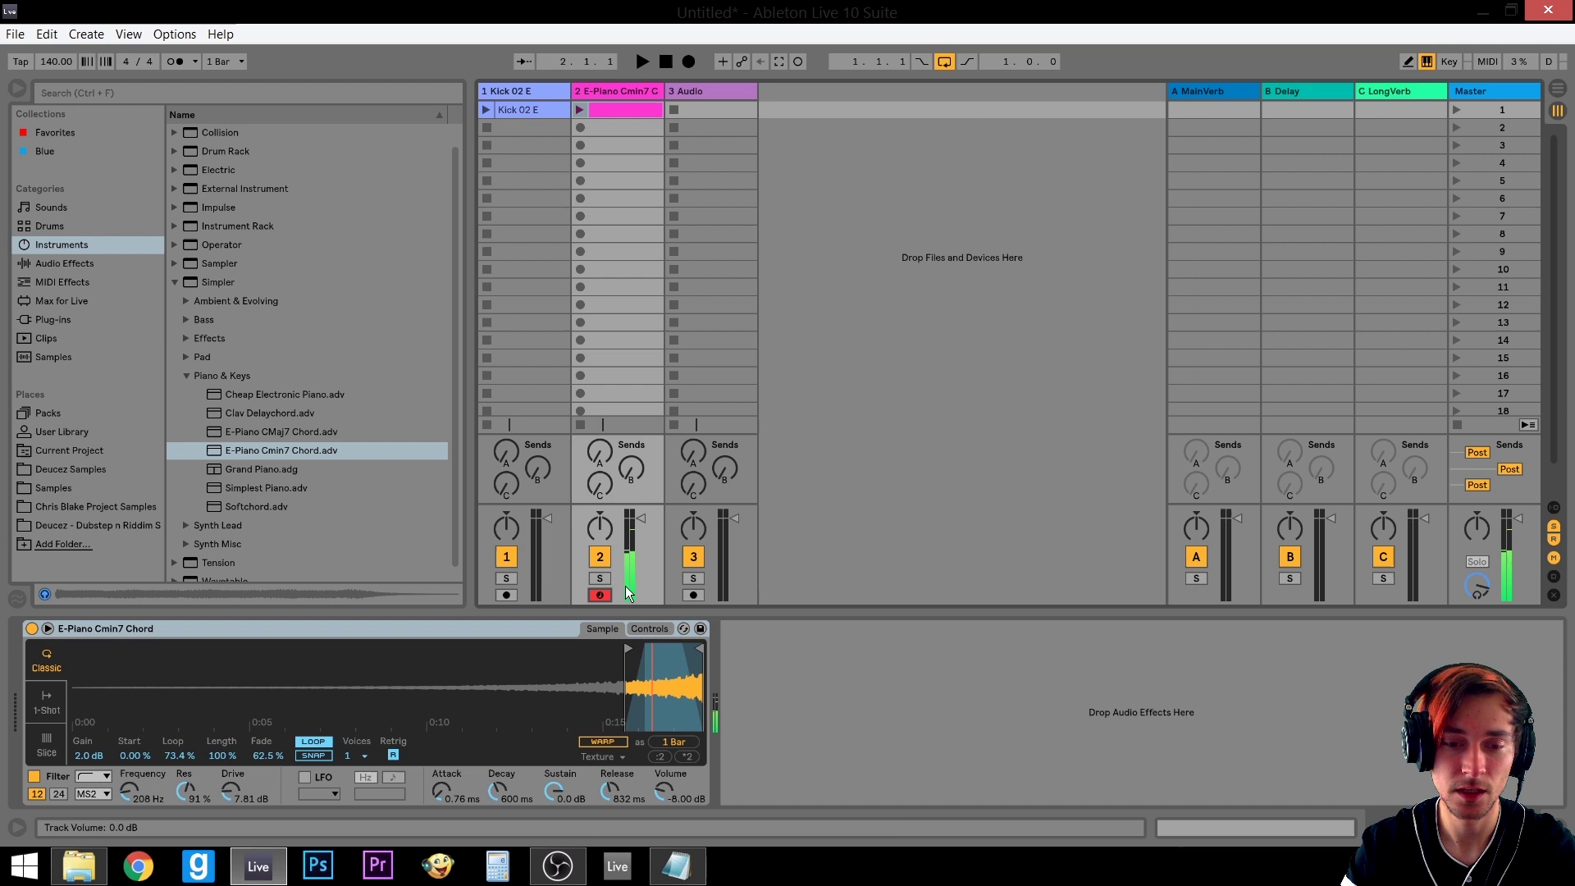
click(599, 596)
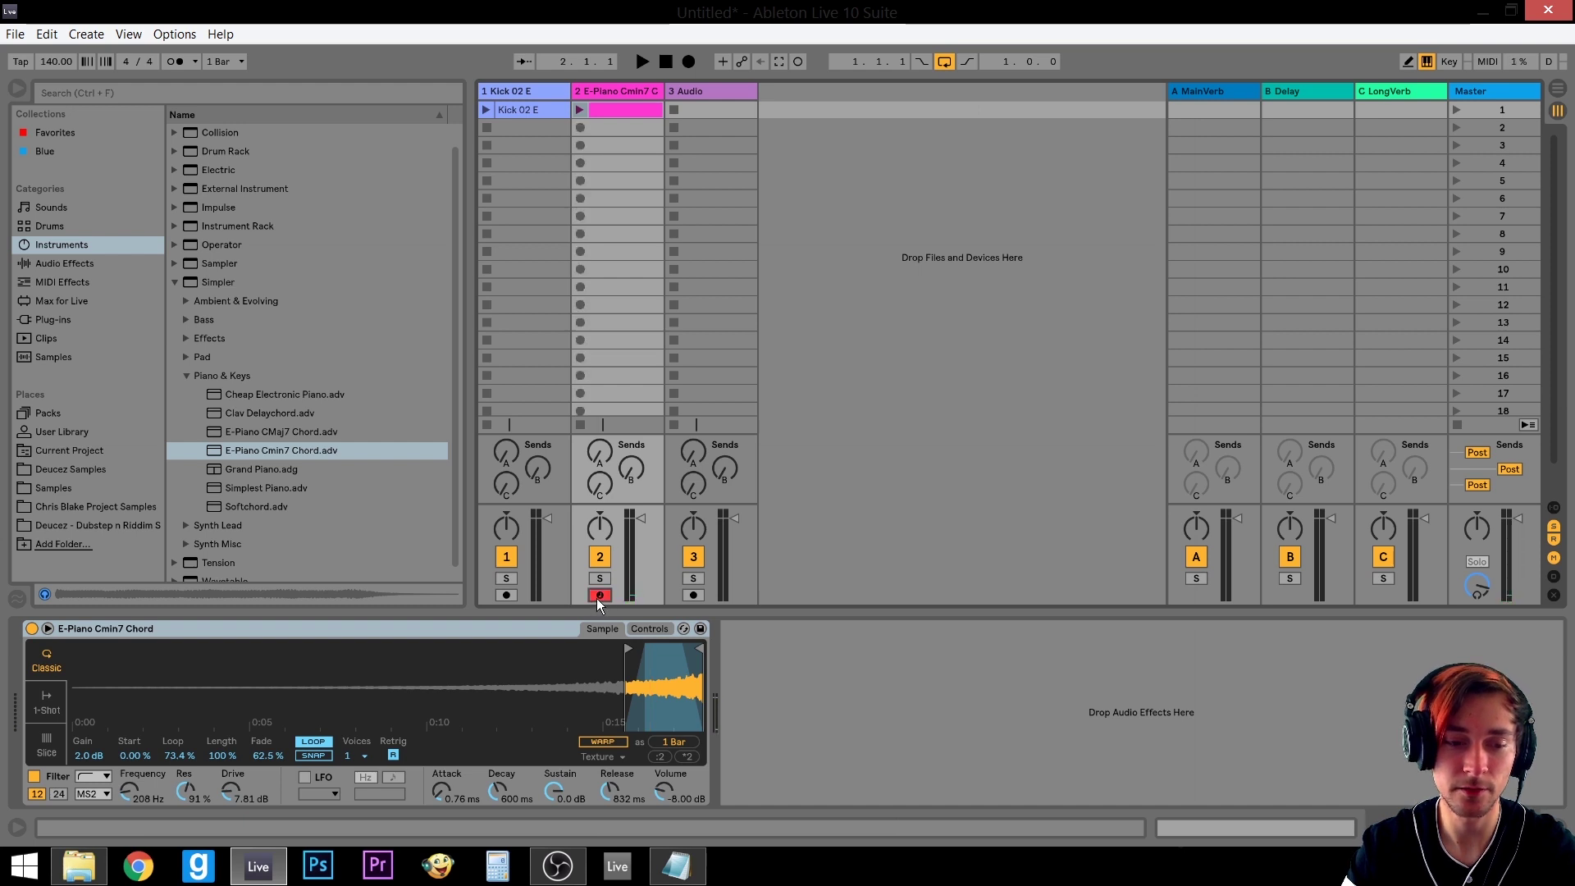
click(600, 596)
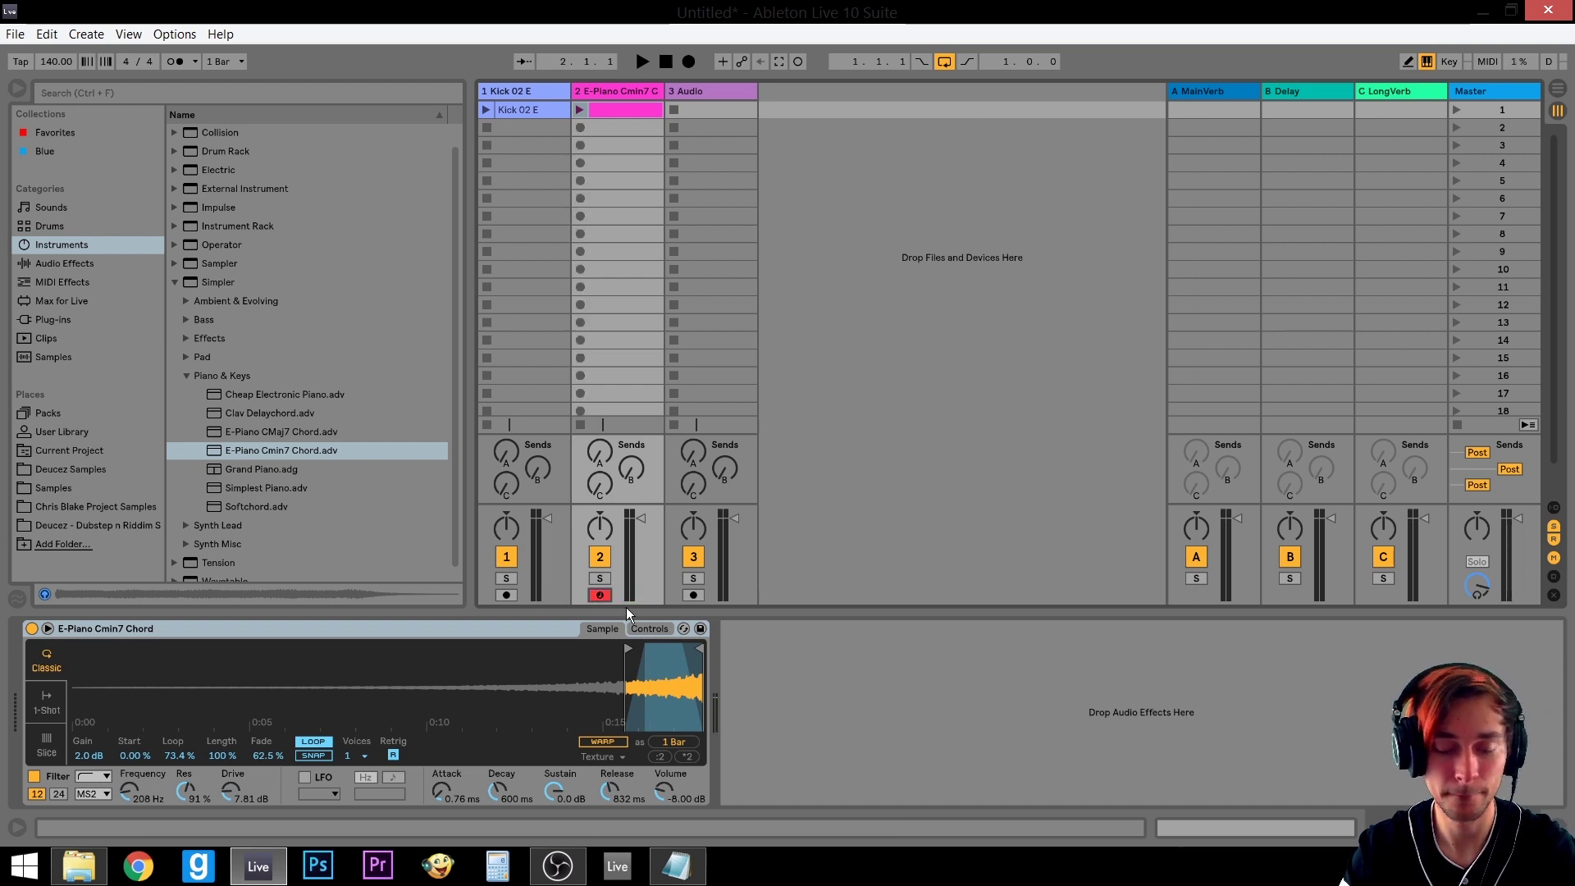
click(618, 115)
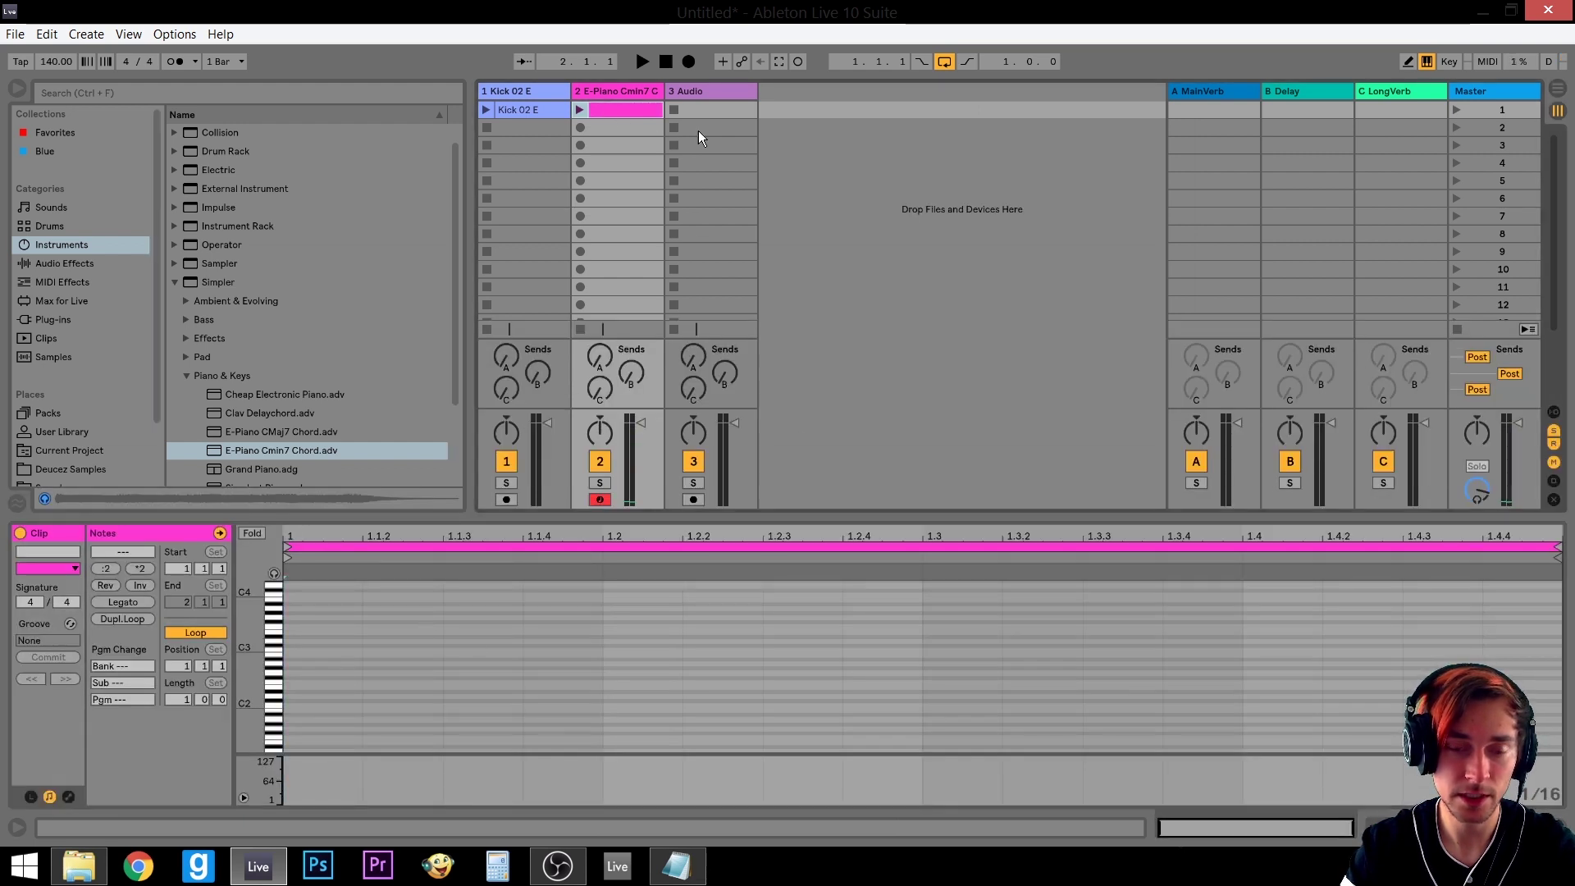
key(a)
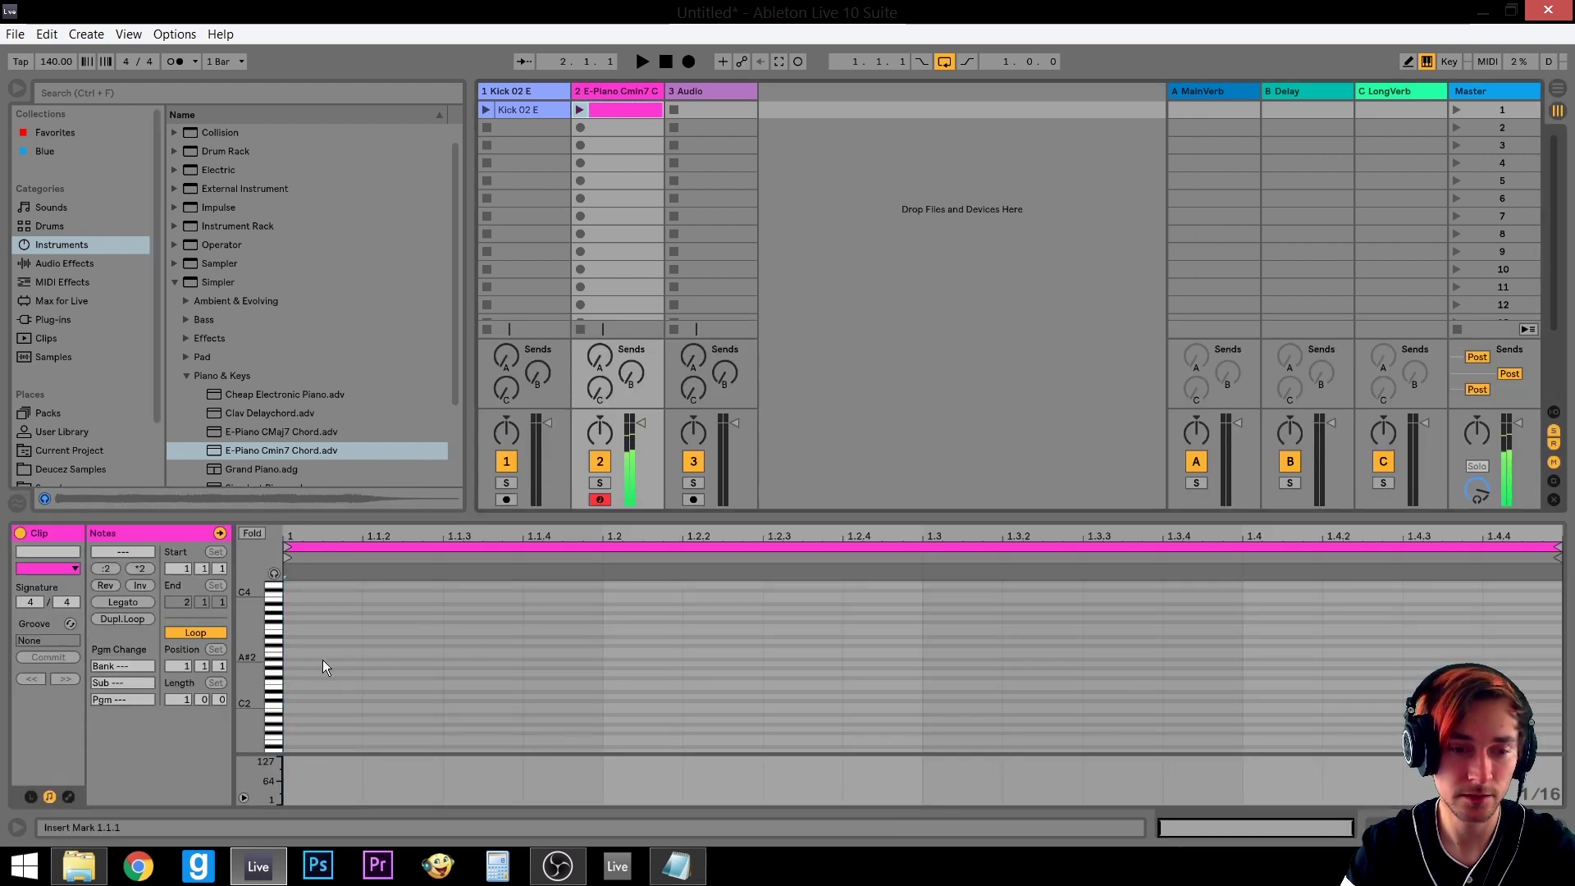
Try adding a sixteenth-length D#3 note at the start of the MIDI clip and removing it again
drag(258, 649, 257, 645)
double_click(299, 649)
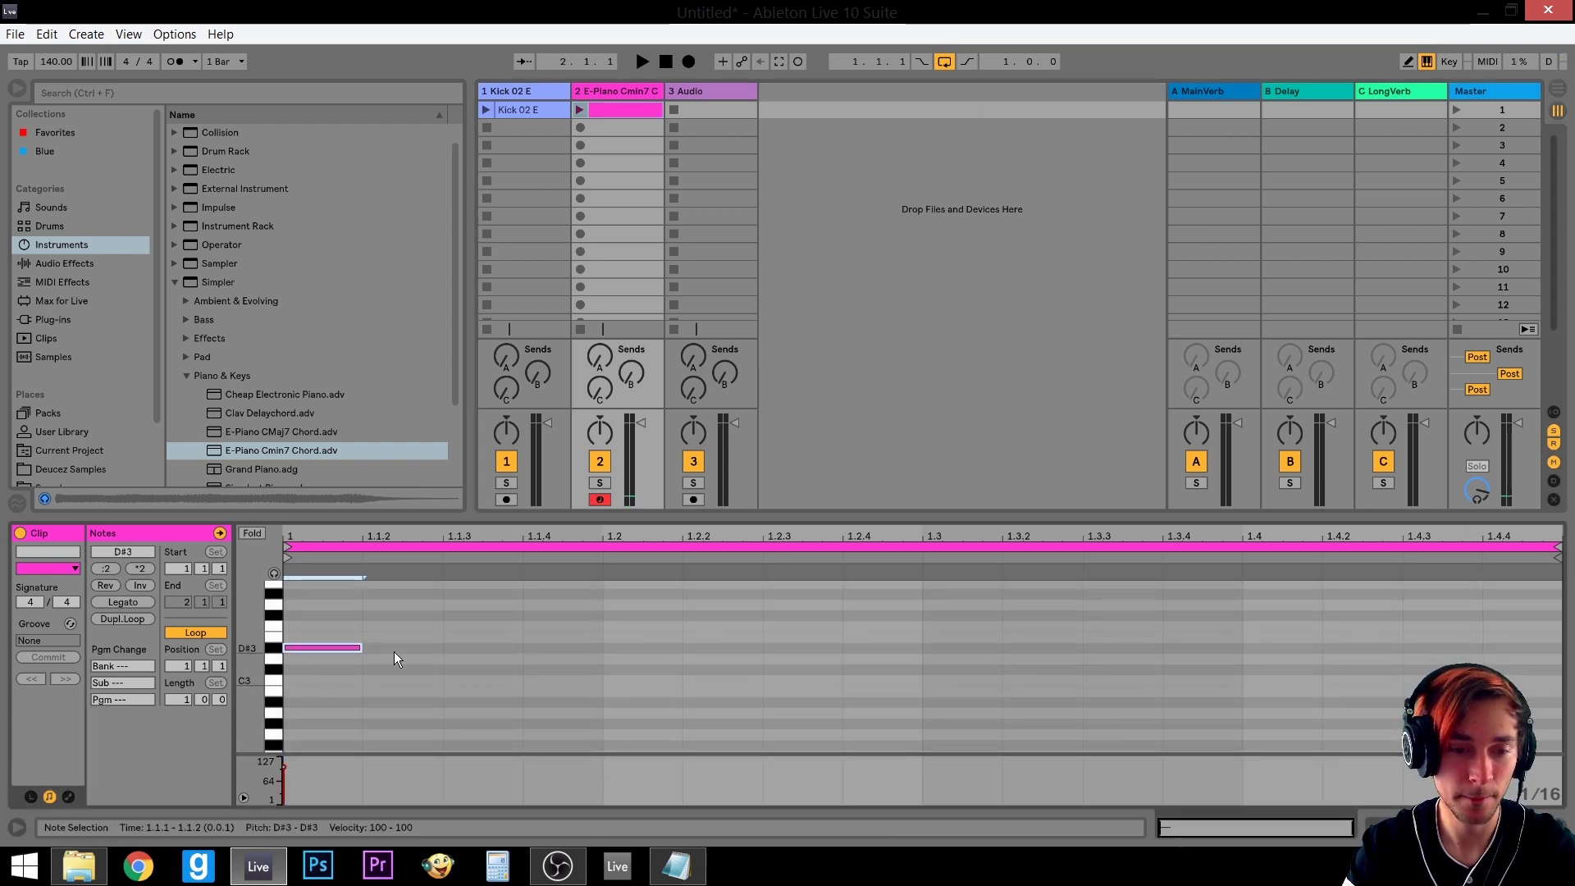
mouse_move(357, 648)
mouse_down()
mouse_move(1001, 647)
mouse_move(362, 647)
mouse_up()
double_click(341, 648)
double_click(341, 648)
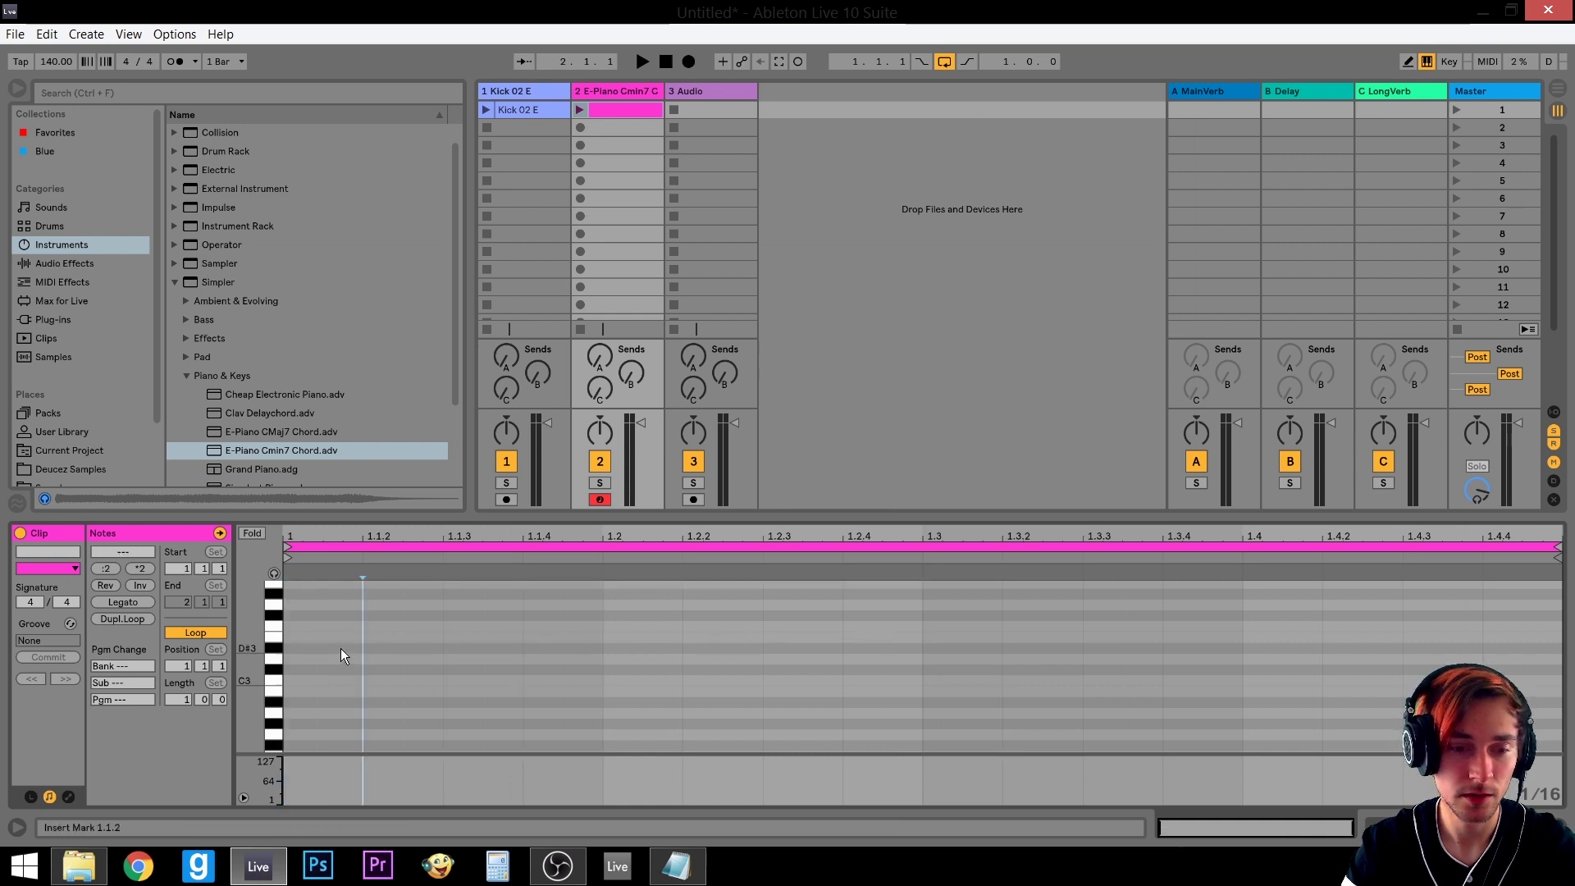
double_click(343, 648)
Turn on Draw Mode and draw several sixteenth notes in the clip, including D#3 at the start and E3 at 1.1.4
right_click(343, 648)
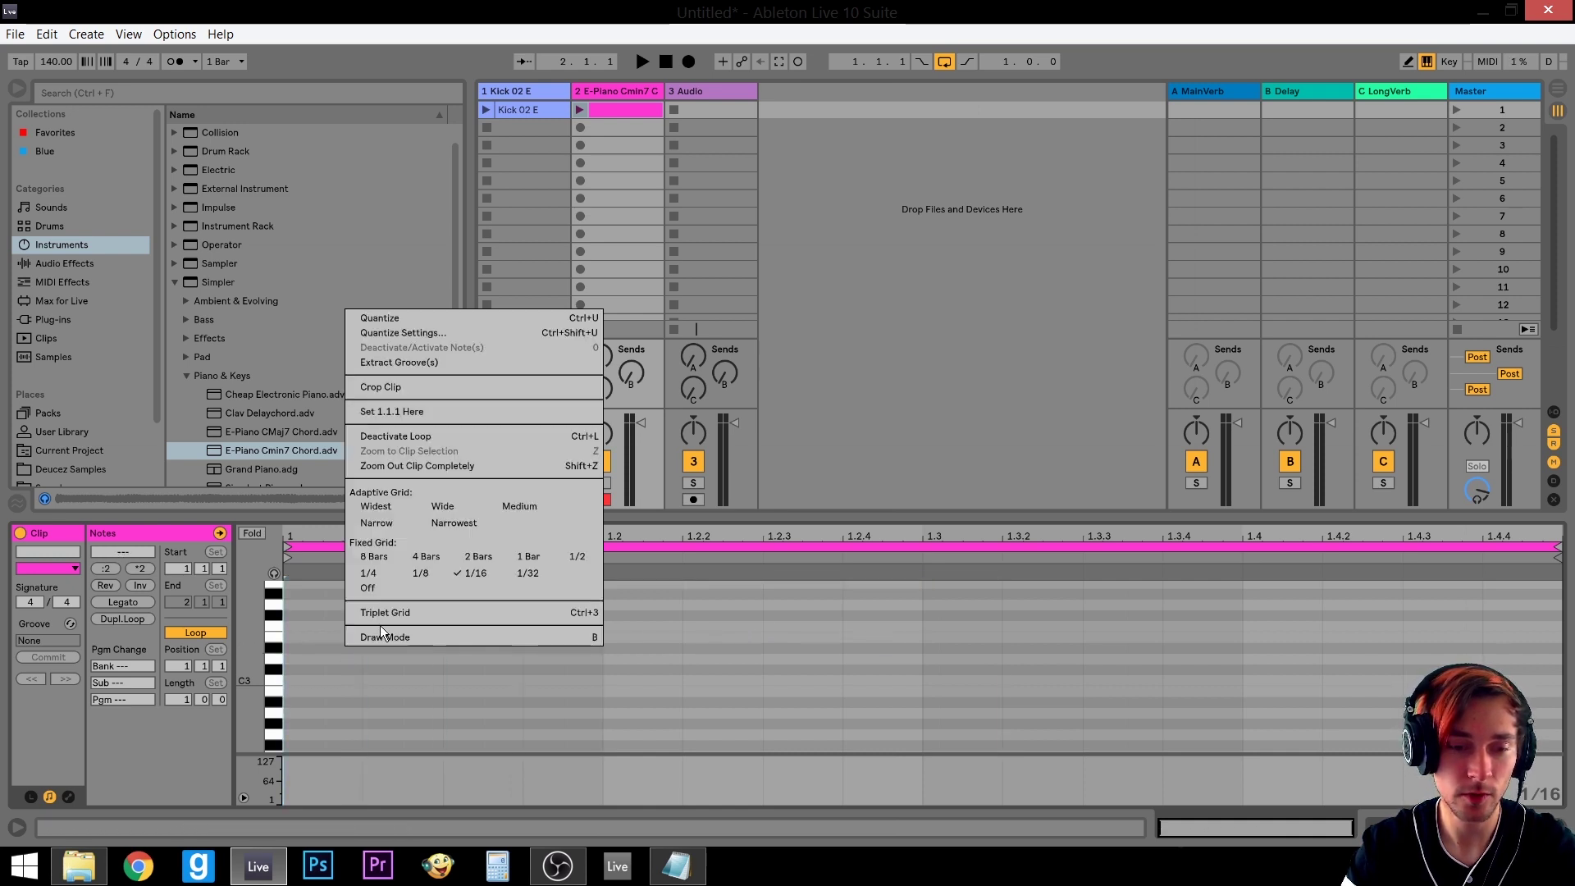
click(381, 636)
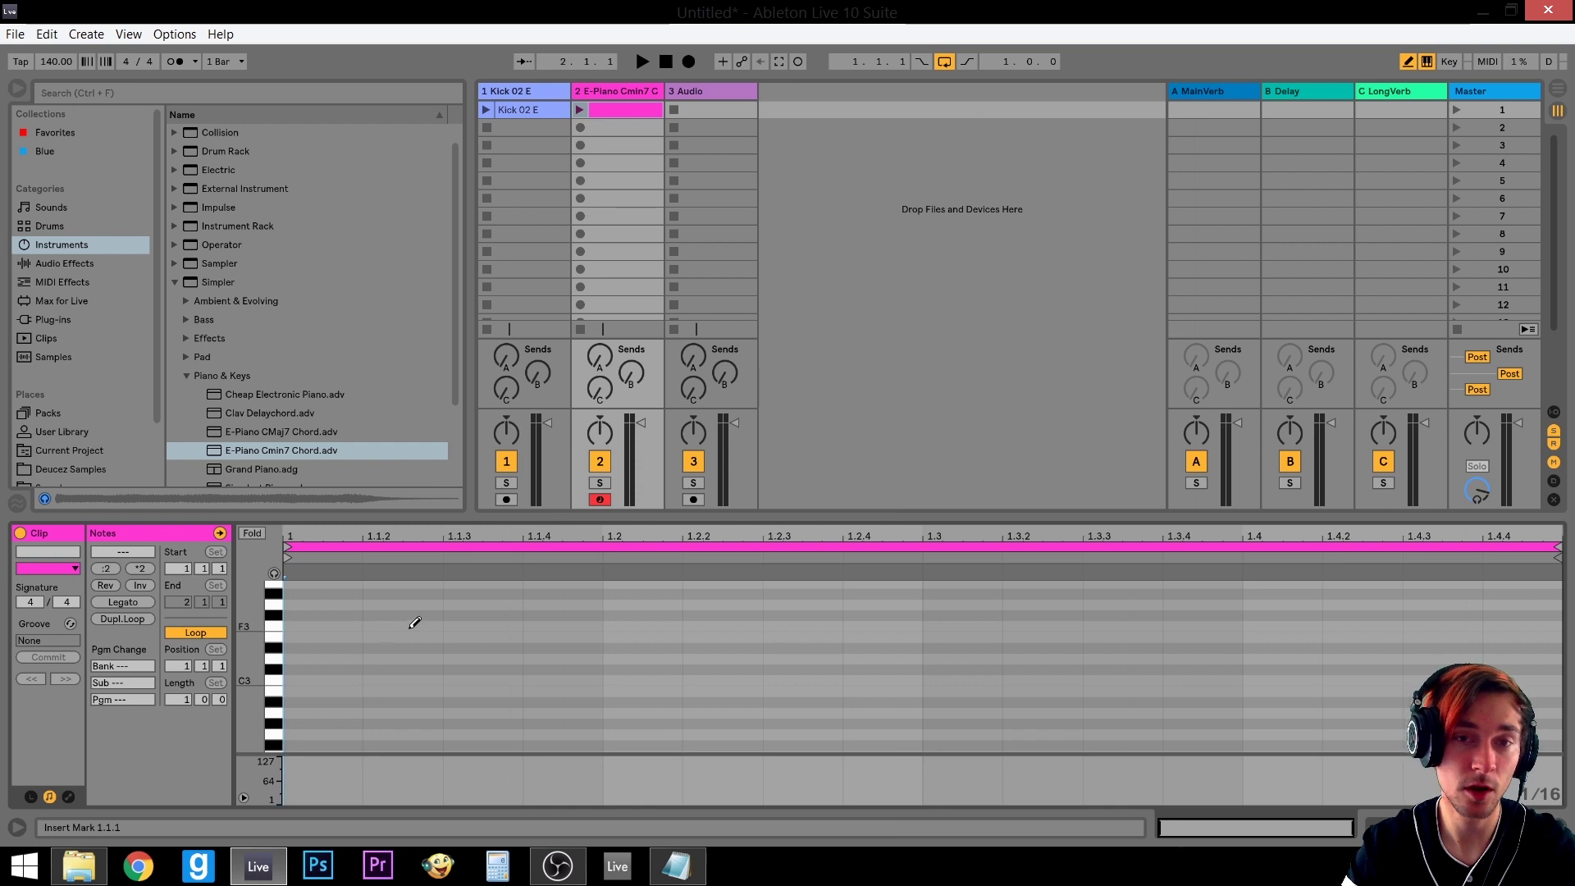
click(350, 647)
click(563, 637)
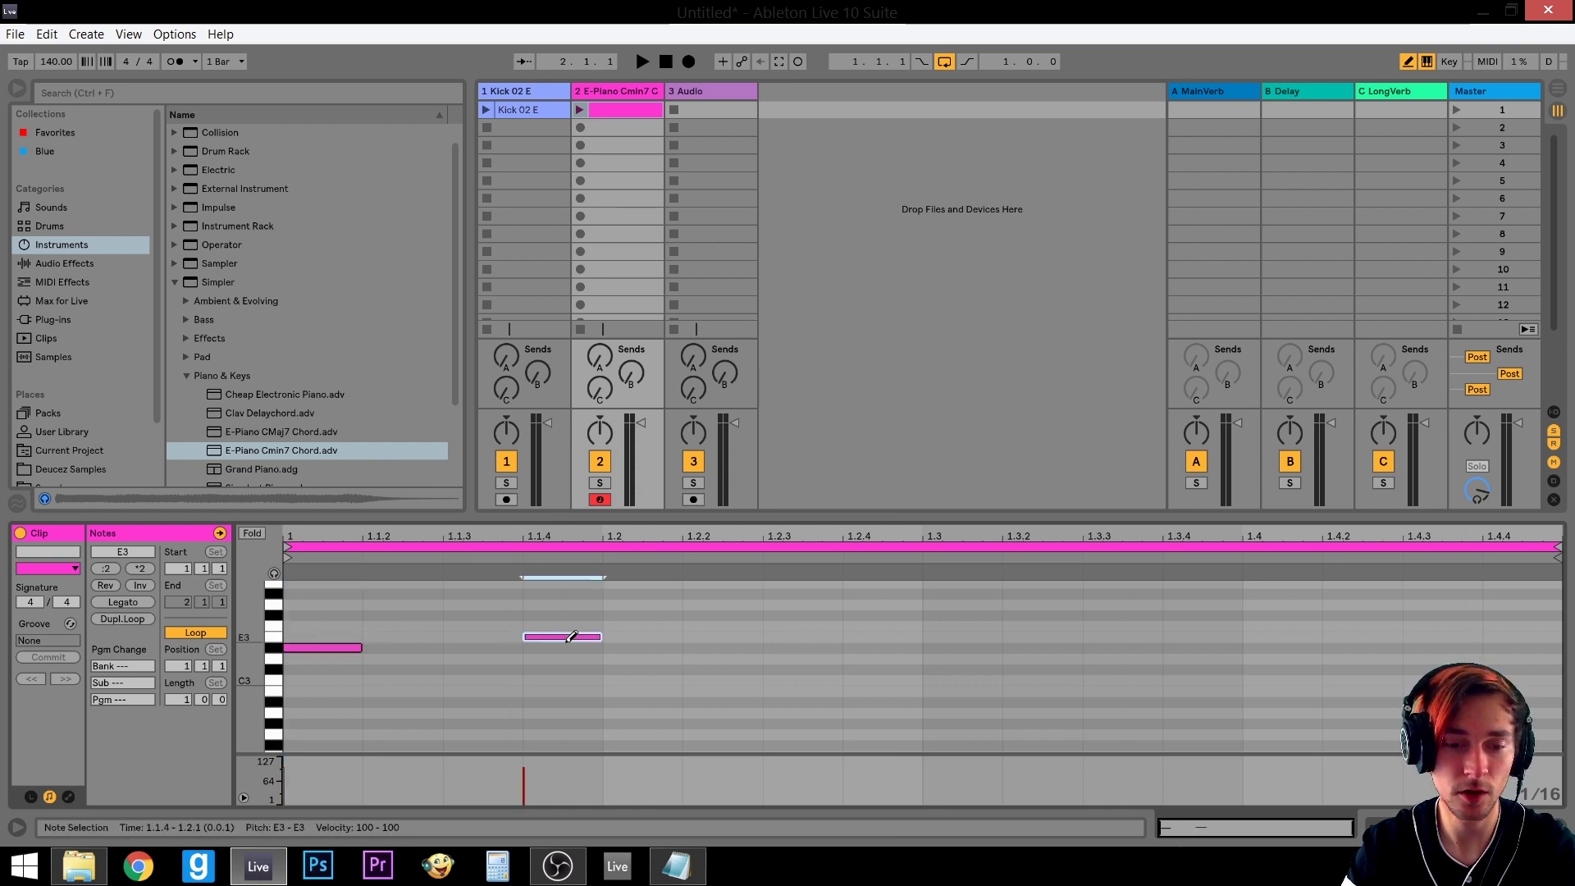
click(644, 648)
mouse_move(701, 648)
mouse_down()
mouse_move(820, 644)
mouse_move(522, 716)
mouse_move(265, 726)
mouse_up()
Turn off Draw Mode and delete all the drawn notes from the MIDI clip
right_click(802, 647)
click(754, 648)
right_click(811, 631)
click(828, 621)
key(Delete)
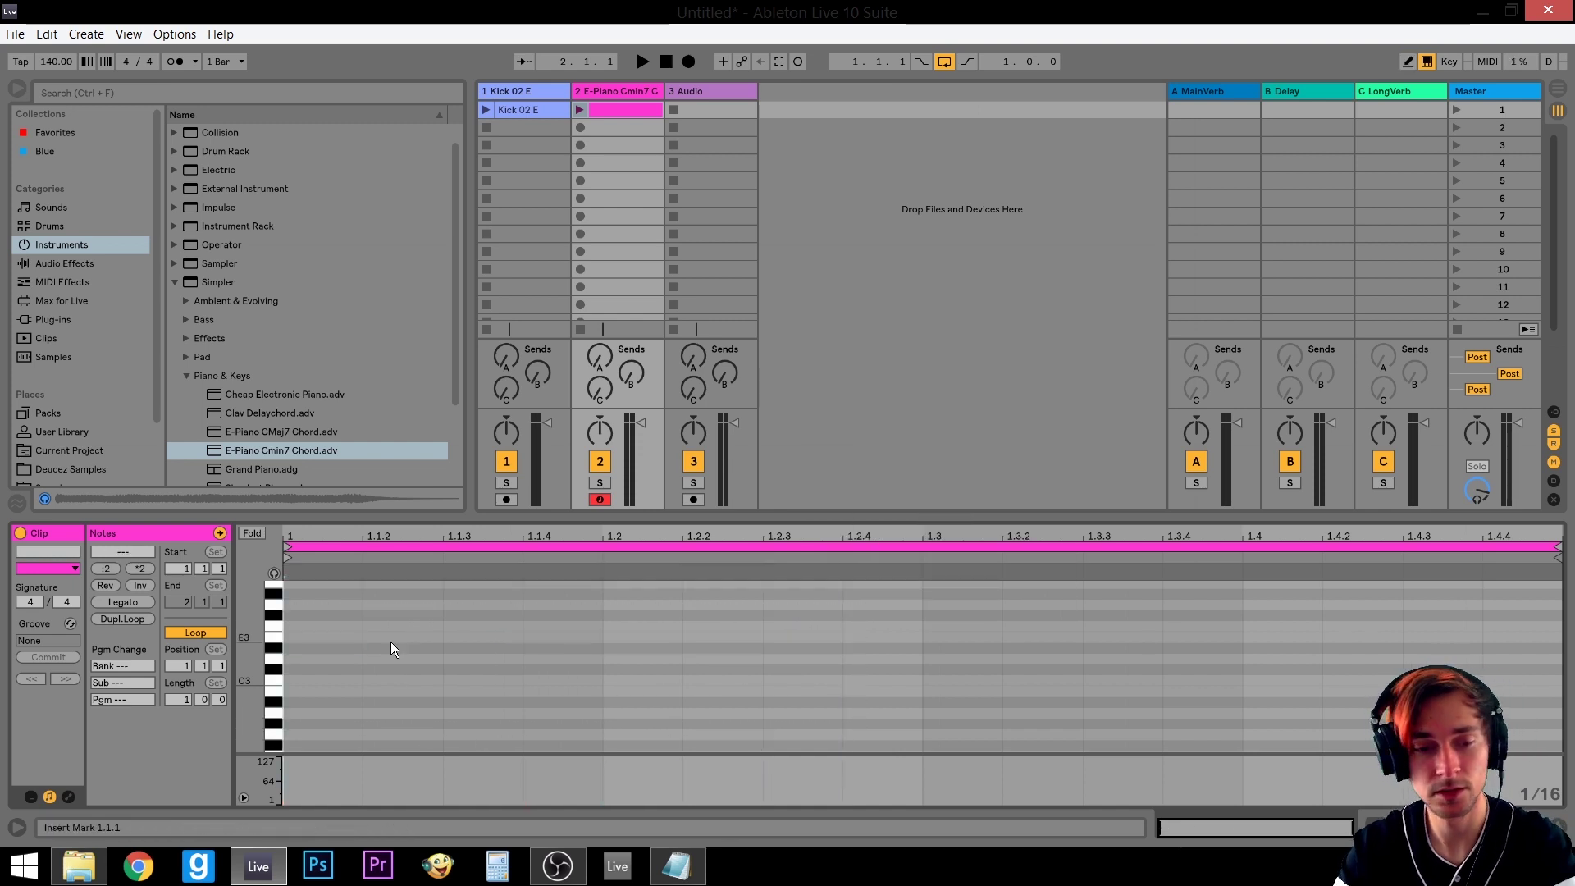
Add a D#3 note at the start of the MIDI clip and lengthen it to one beat, ending at 1.2
click(369, 643)
double_click(328, 646)
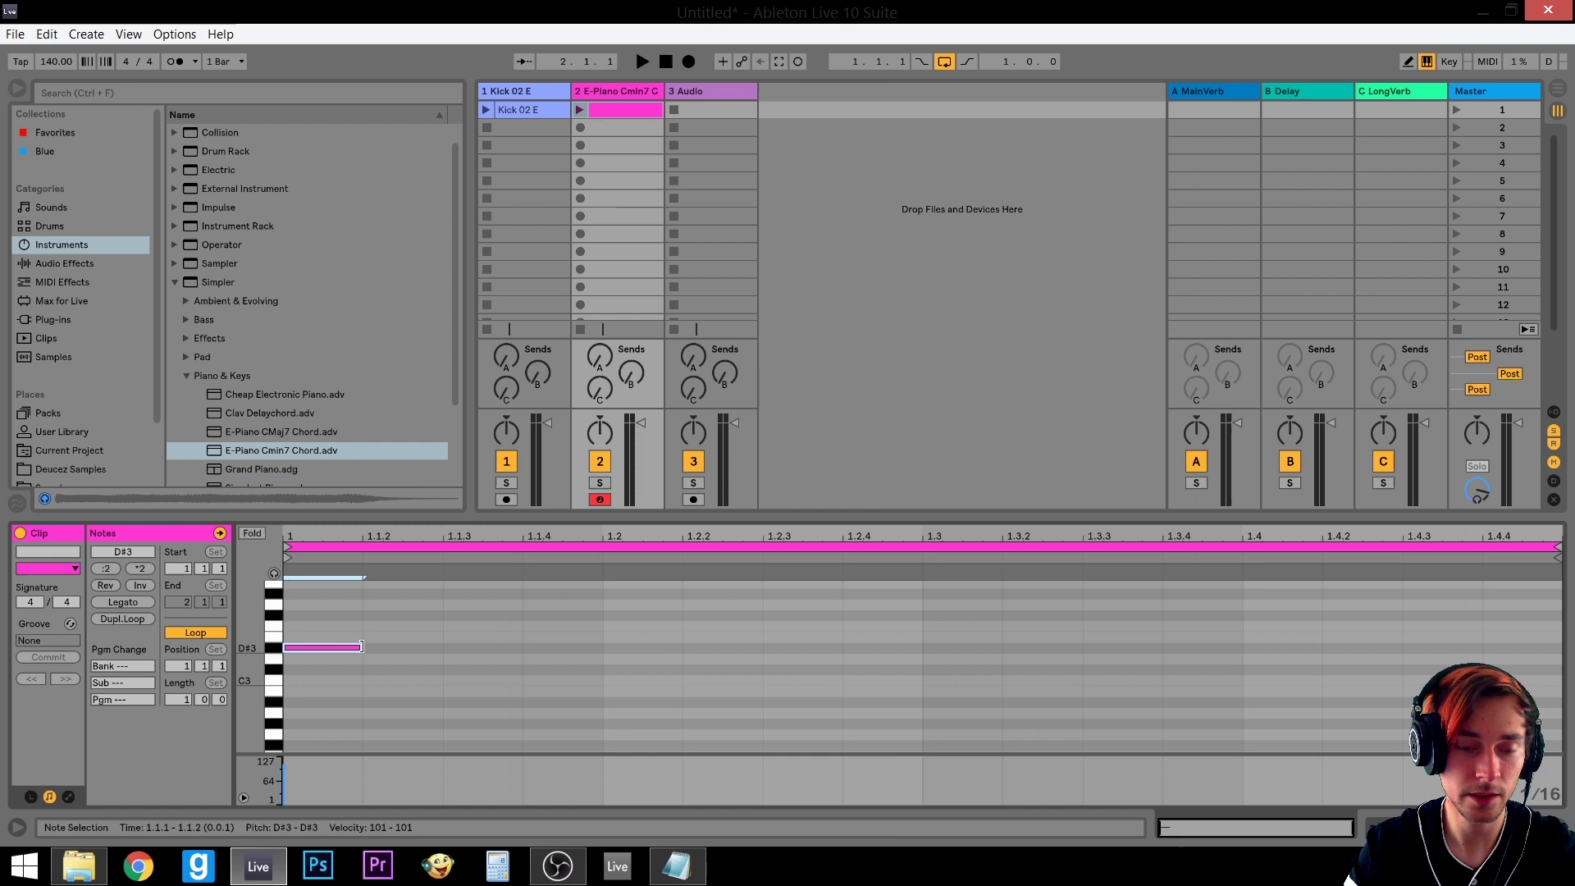
drag(359, 648, 740, 656)
drag(634, 666, 602, 650)
drag(285, 647, 253, 541)
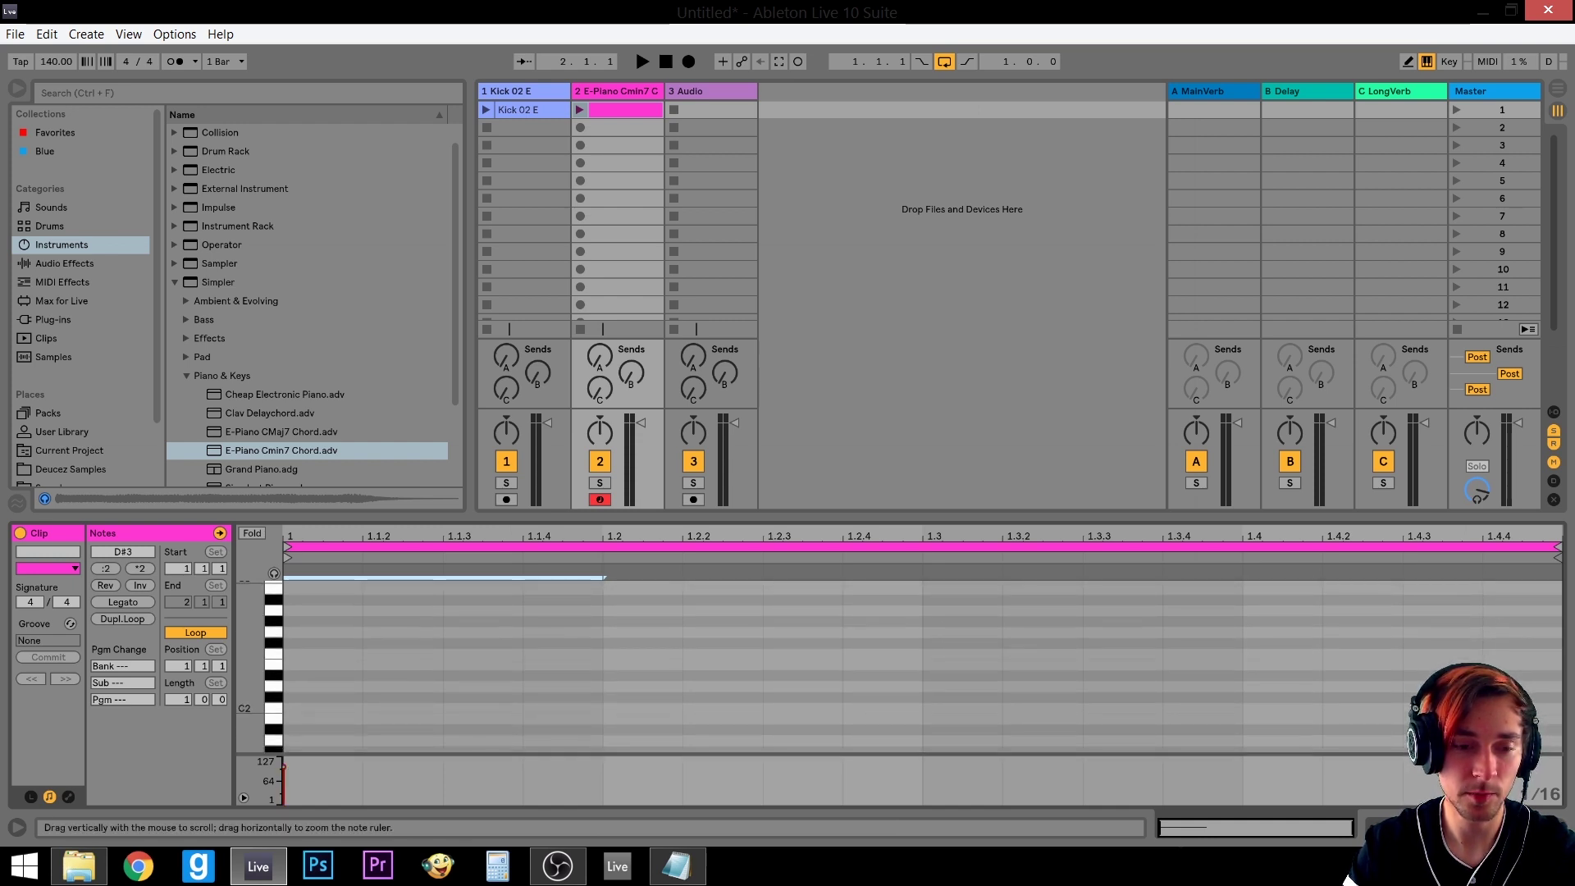
Extend the MIDI clip's loop from its end so that the clip is two bars long
mouse_move(250, 656)
mouse_down()
mouse_move(250, 861)
mouse_move(247, 578)
mouse_move(253, 659)
mouse_move(271, 677)
mouse_move(205, 669)
mouse_move(246, 655)
mouse_up()
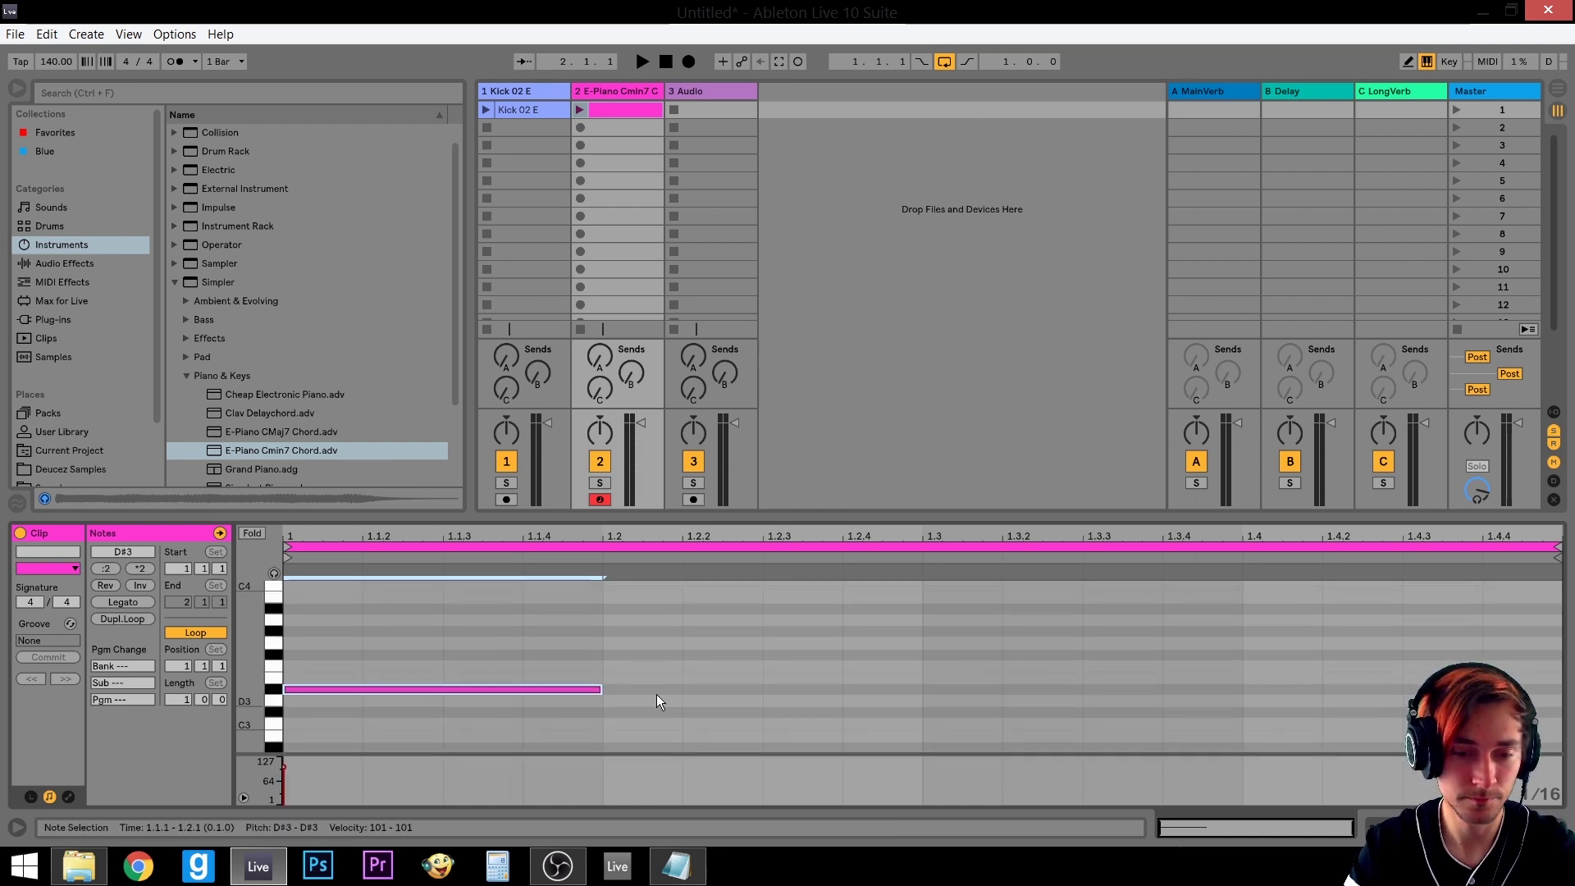
click(1559, 550)
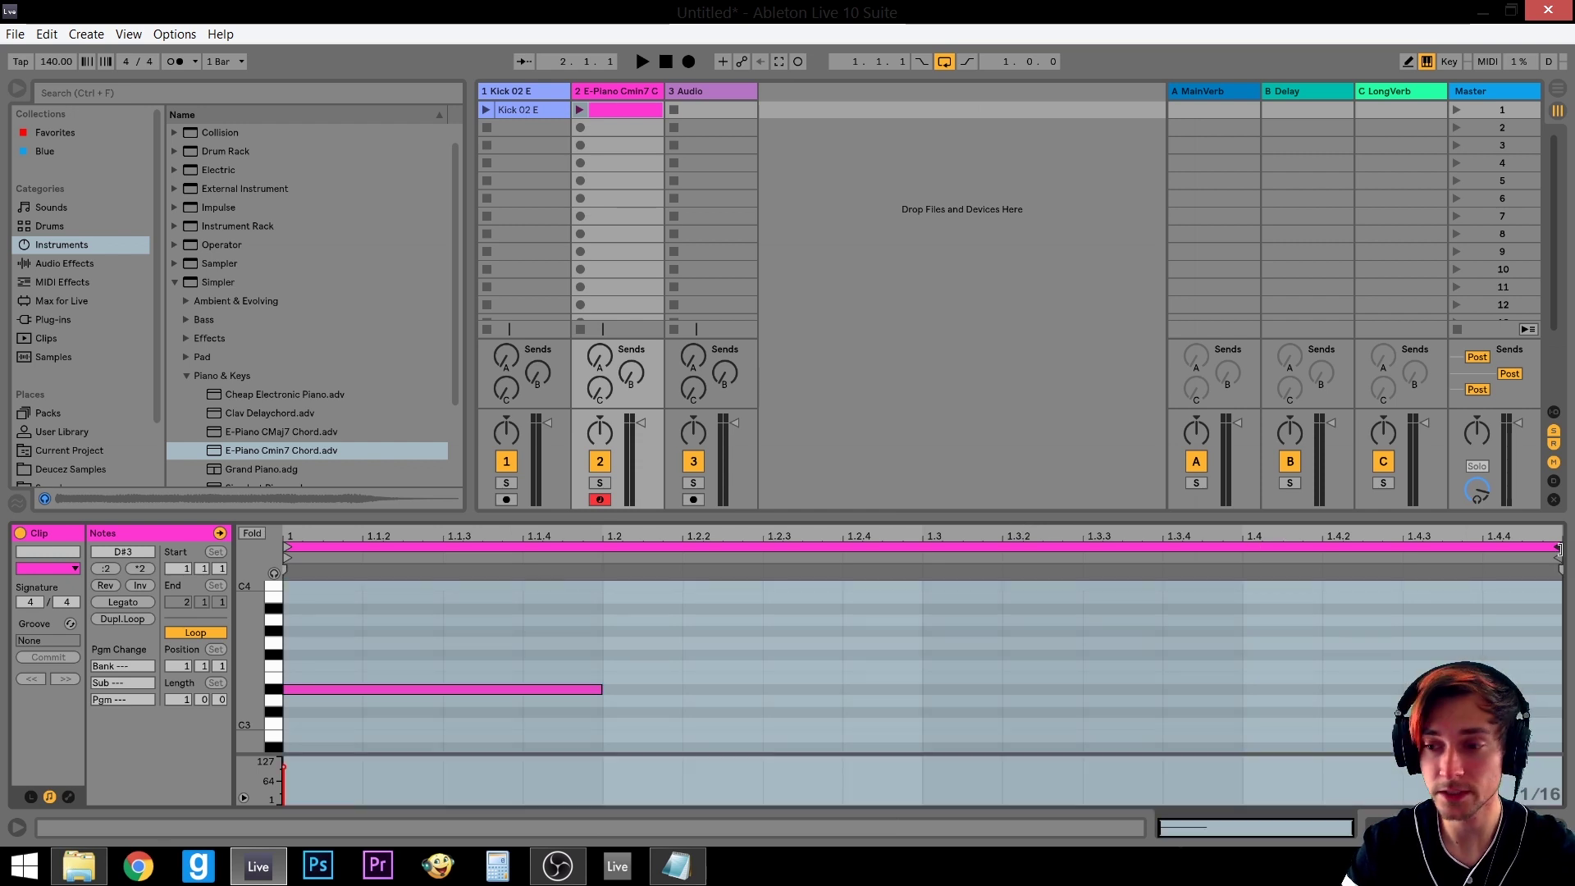
drag(1559, 549, 1394, 607)
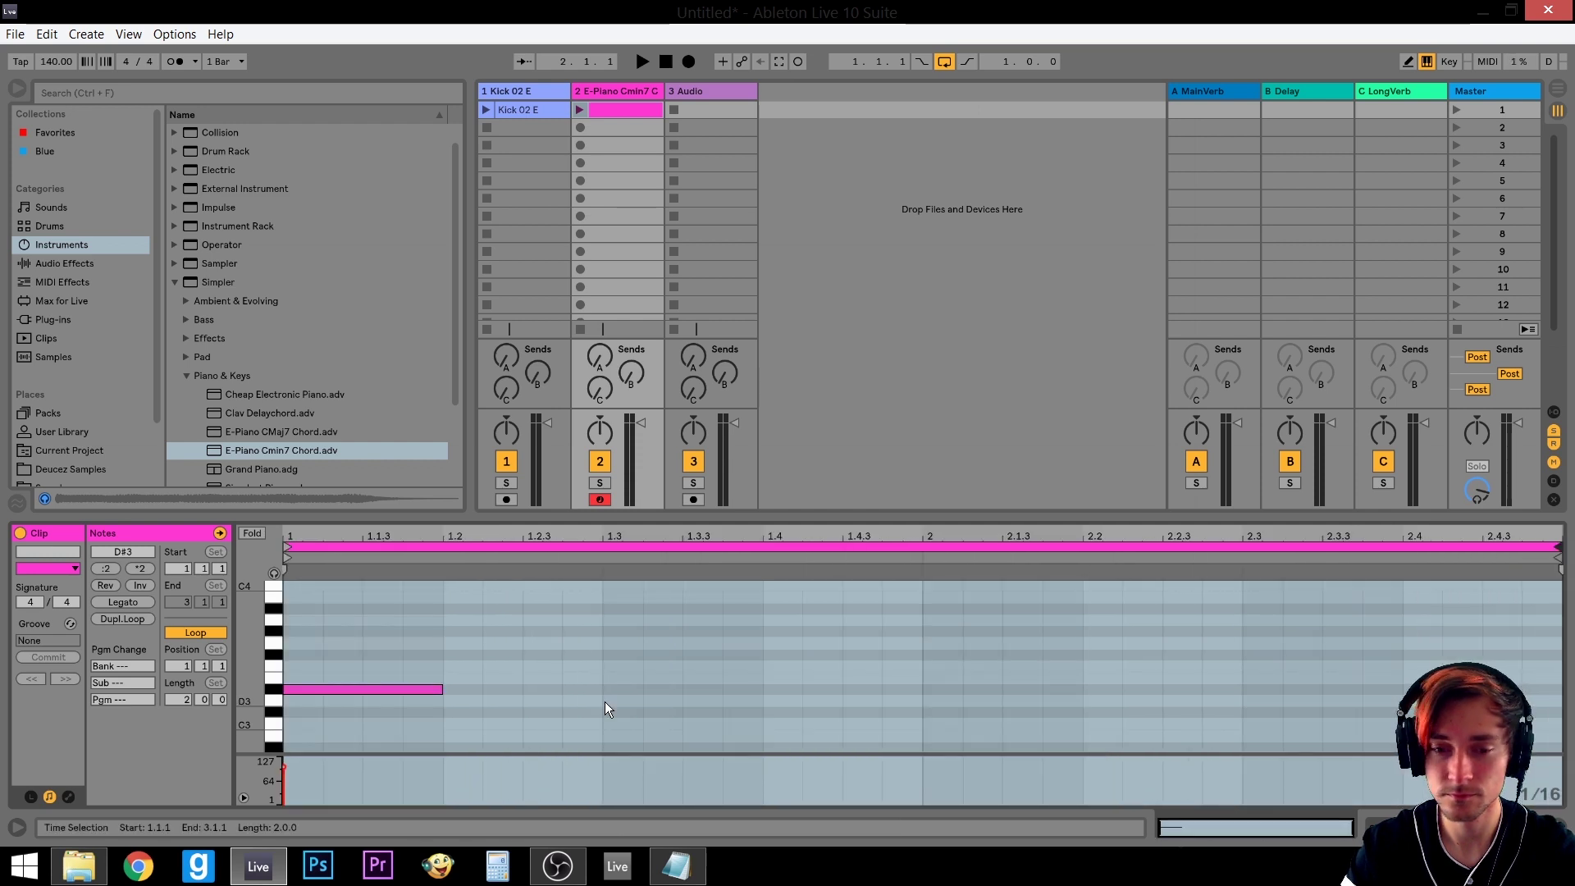
mouse_move(576, 539)
mouse_down()
mouse_move(578, 615)
mouse_move(578, 533)
mouse_up()
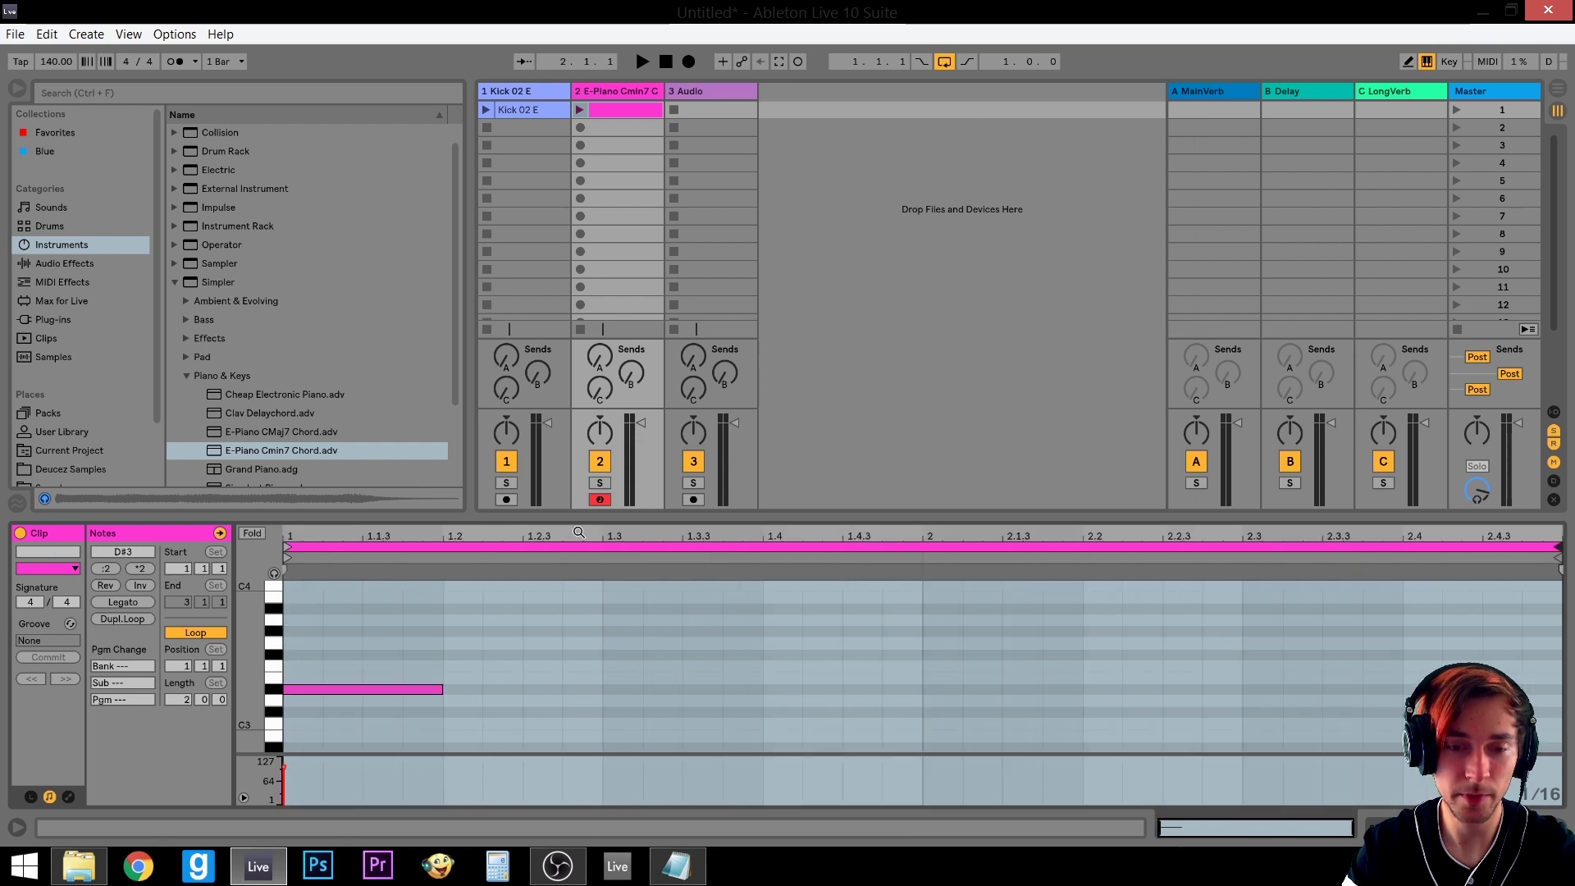
Scale the clip and its note with the :2 and *2 options, finishing at a clip length of four bars
click(141, 567)
click(106, 568)
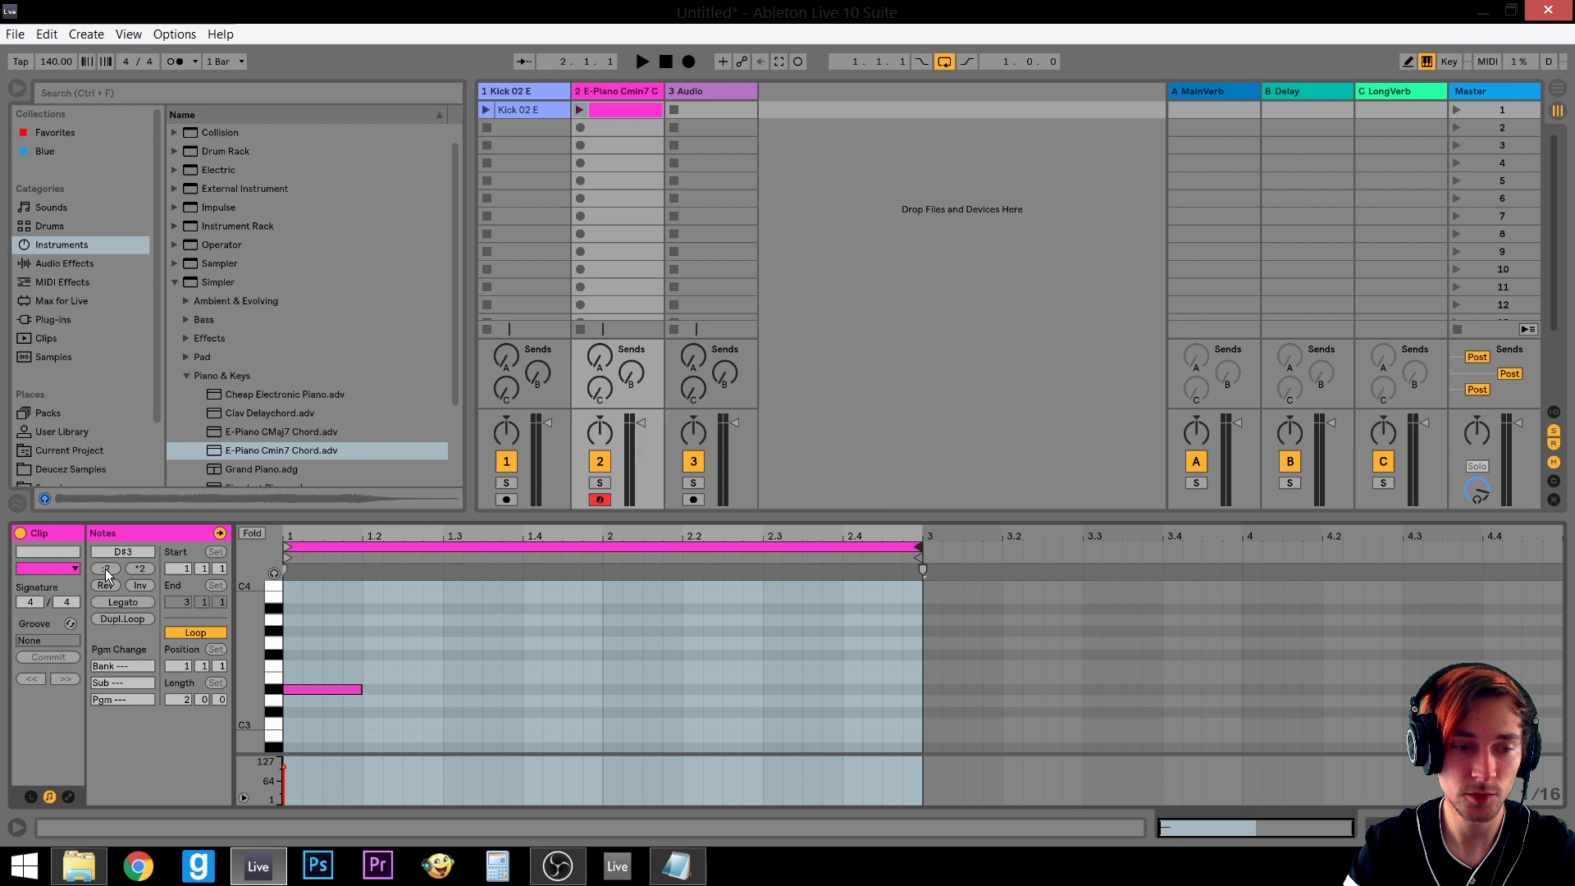
click(106, 569)
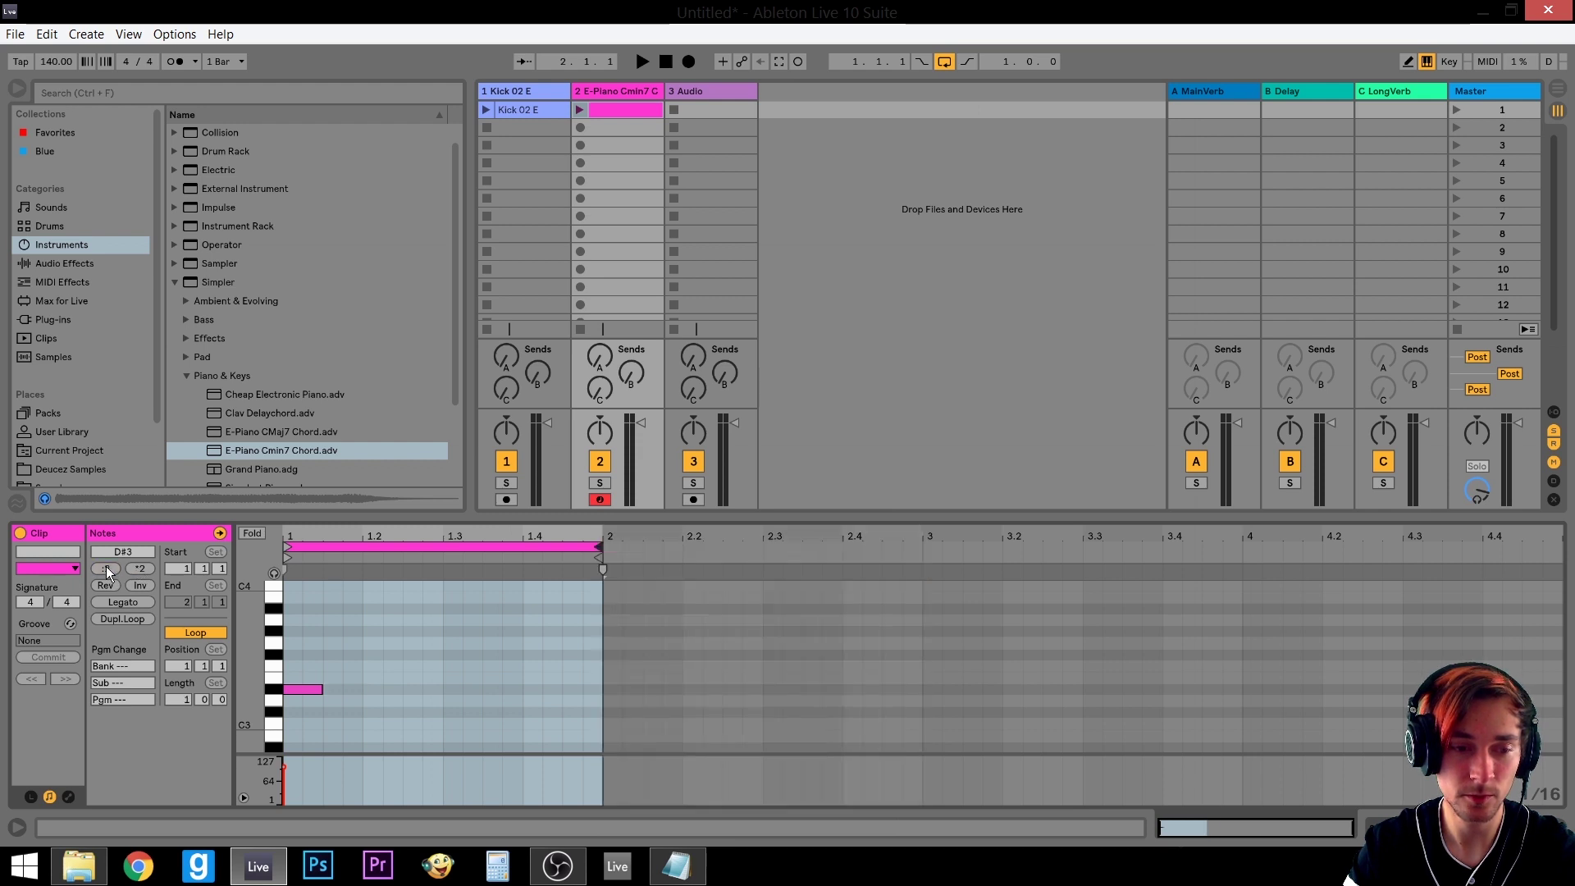
click(139, 568)
click(139, 568)
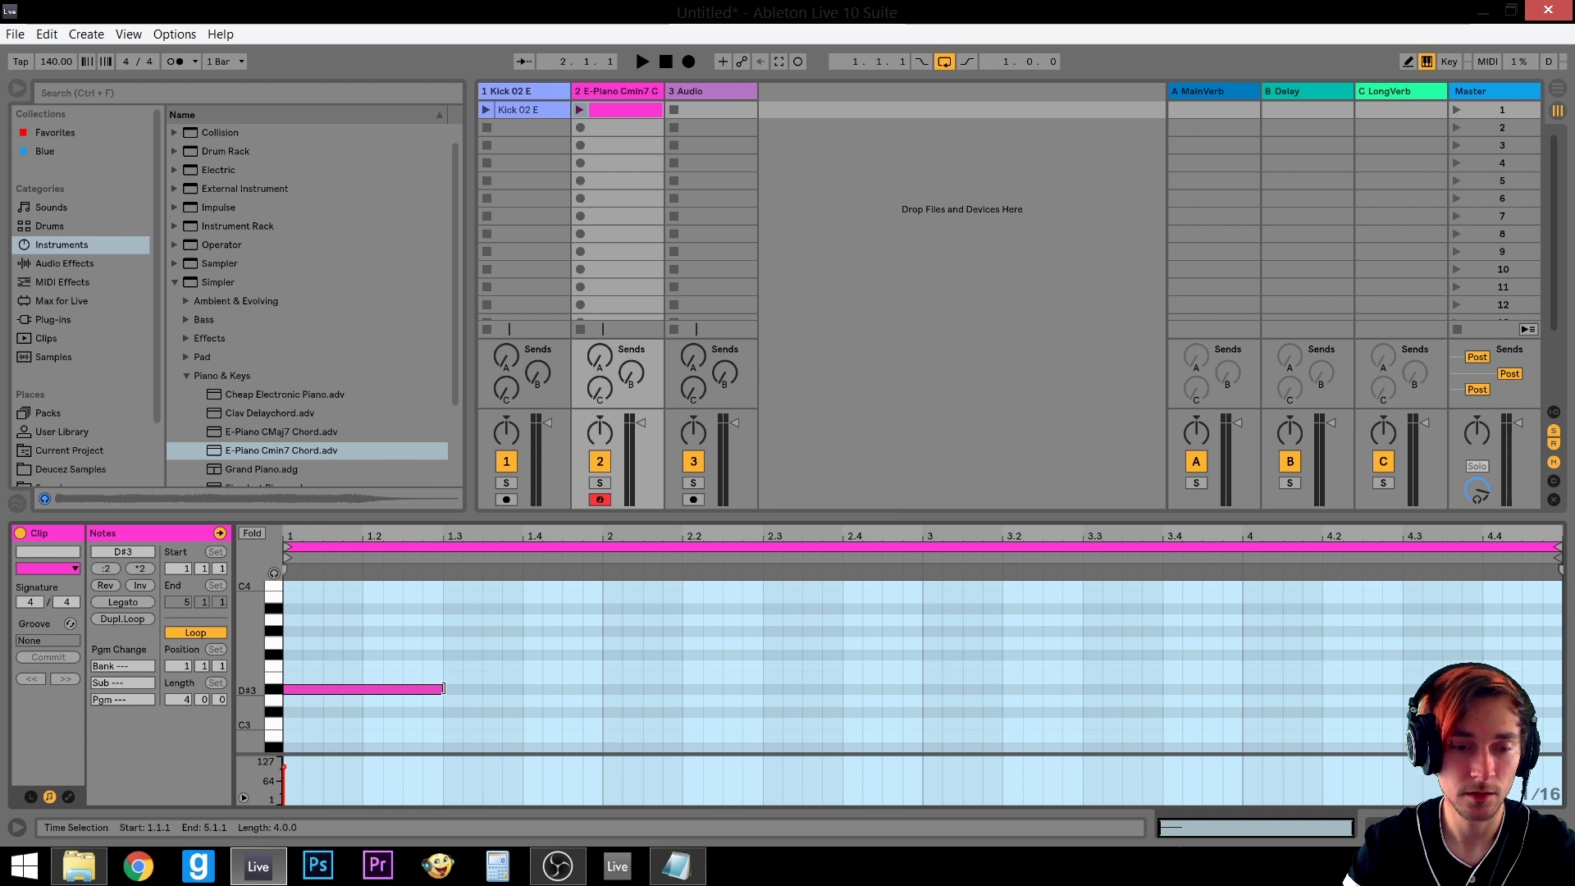
Lengthen the D#3 note to one full bar, ending at 2.1.1, and audition D#3 and D3 with the computer keyboard
drag(442, 690, 603, 690)
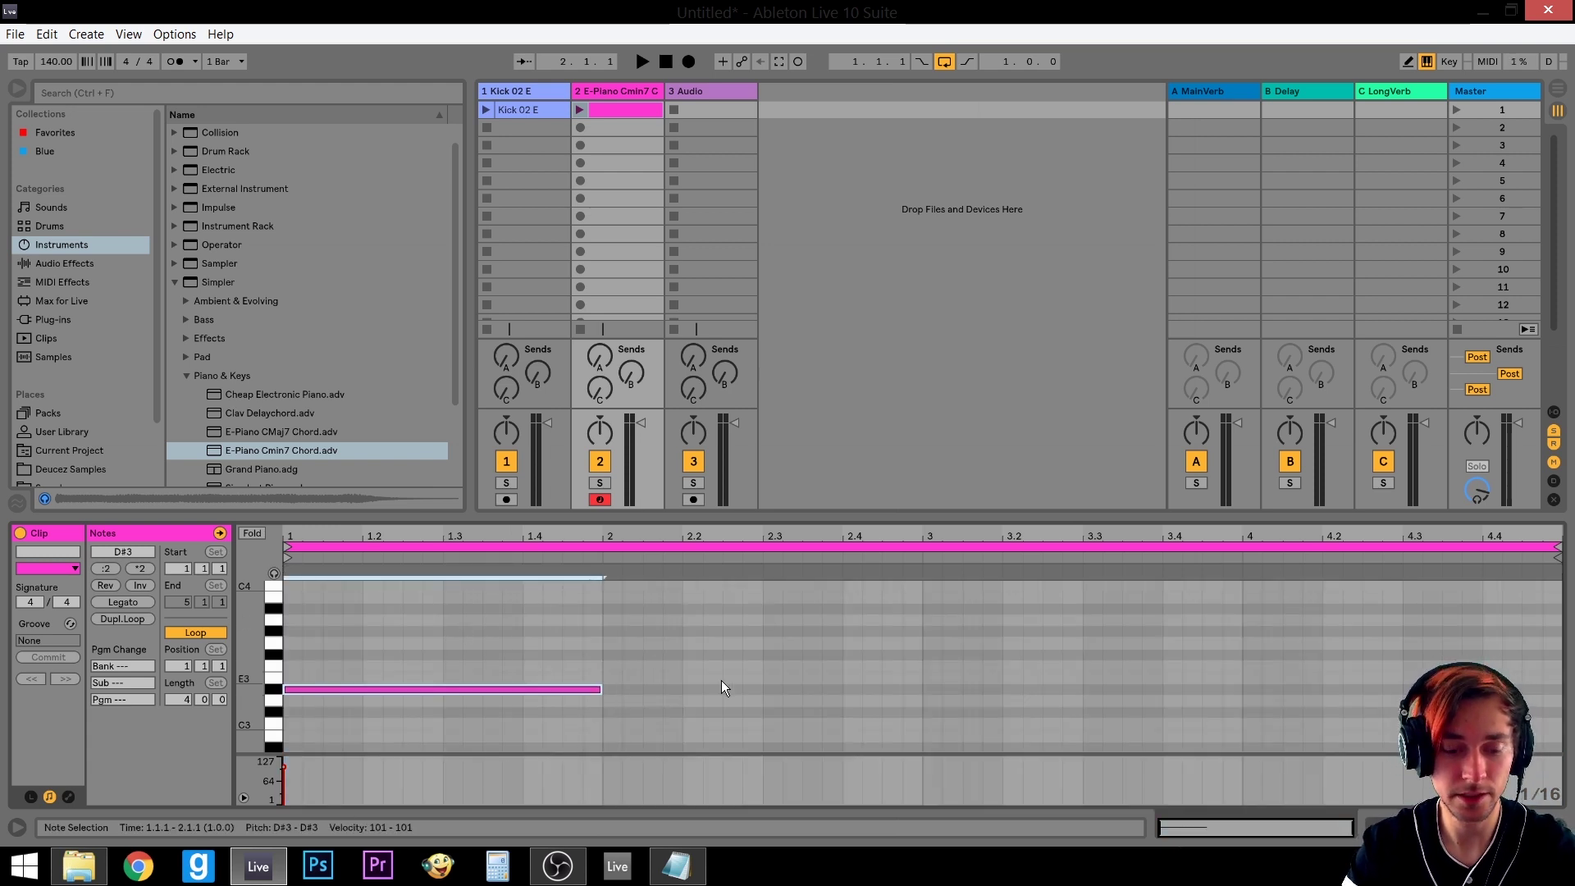
key(e)
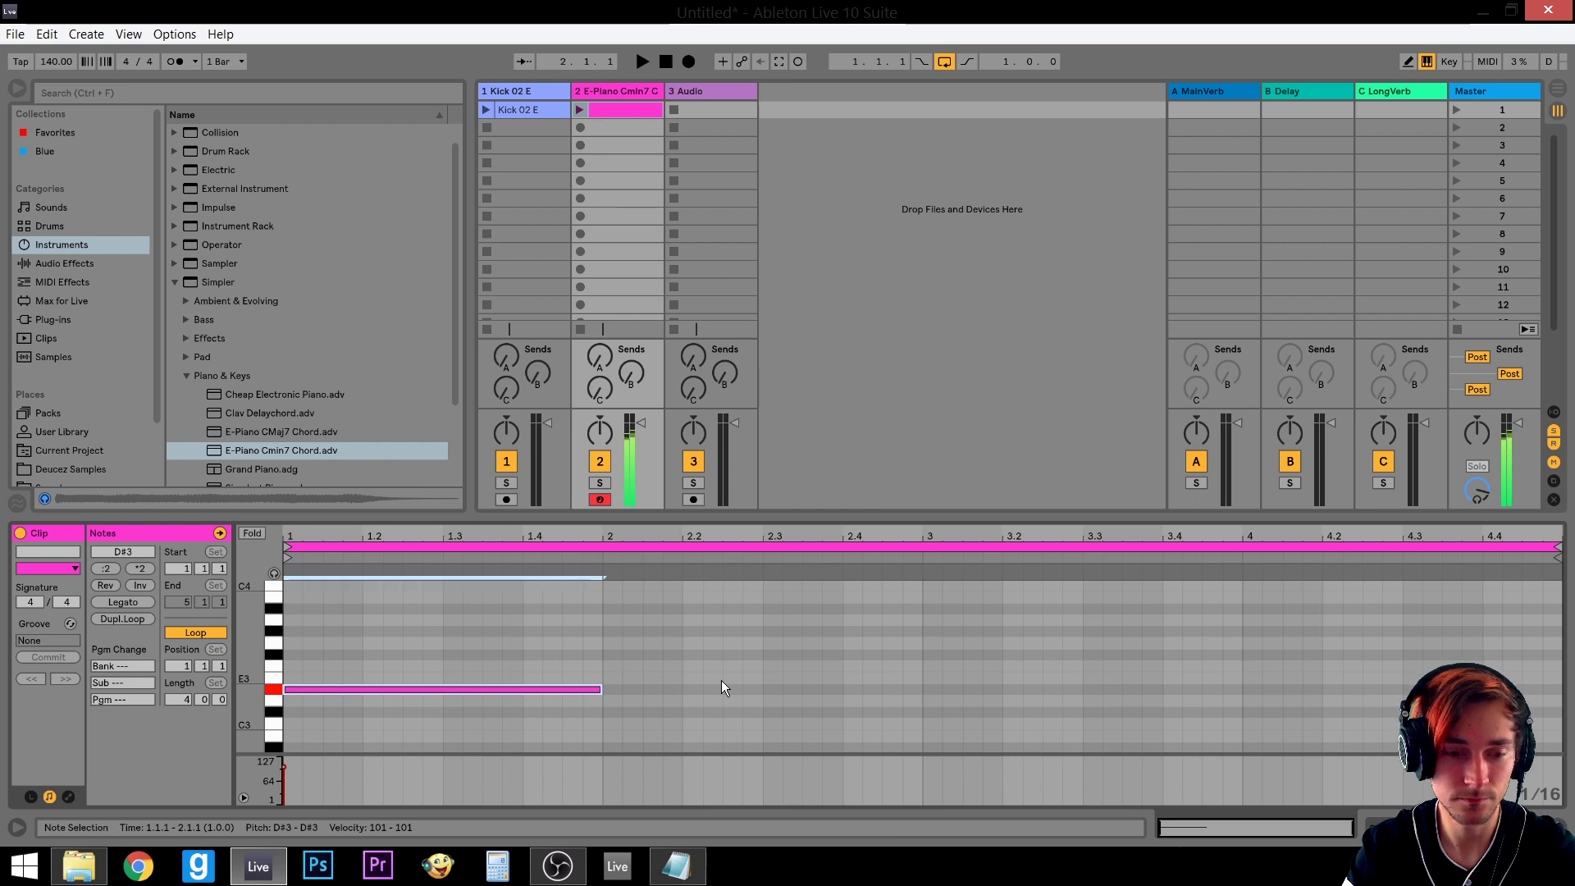
key(s)
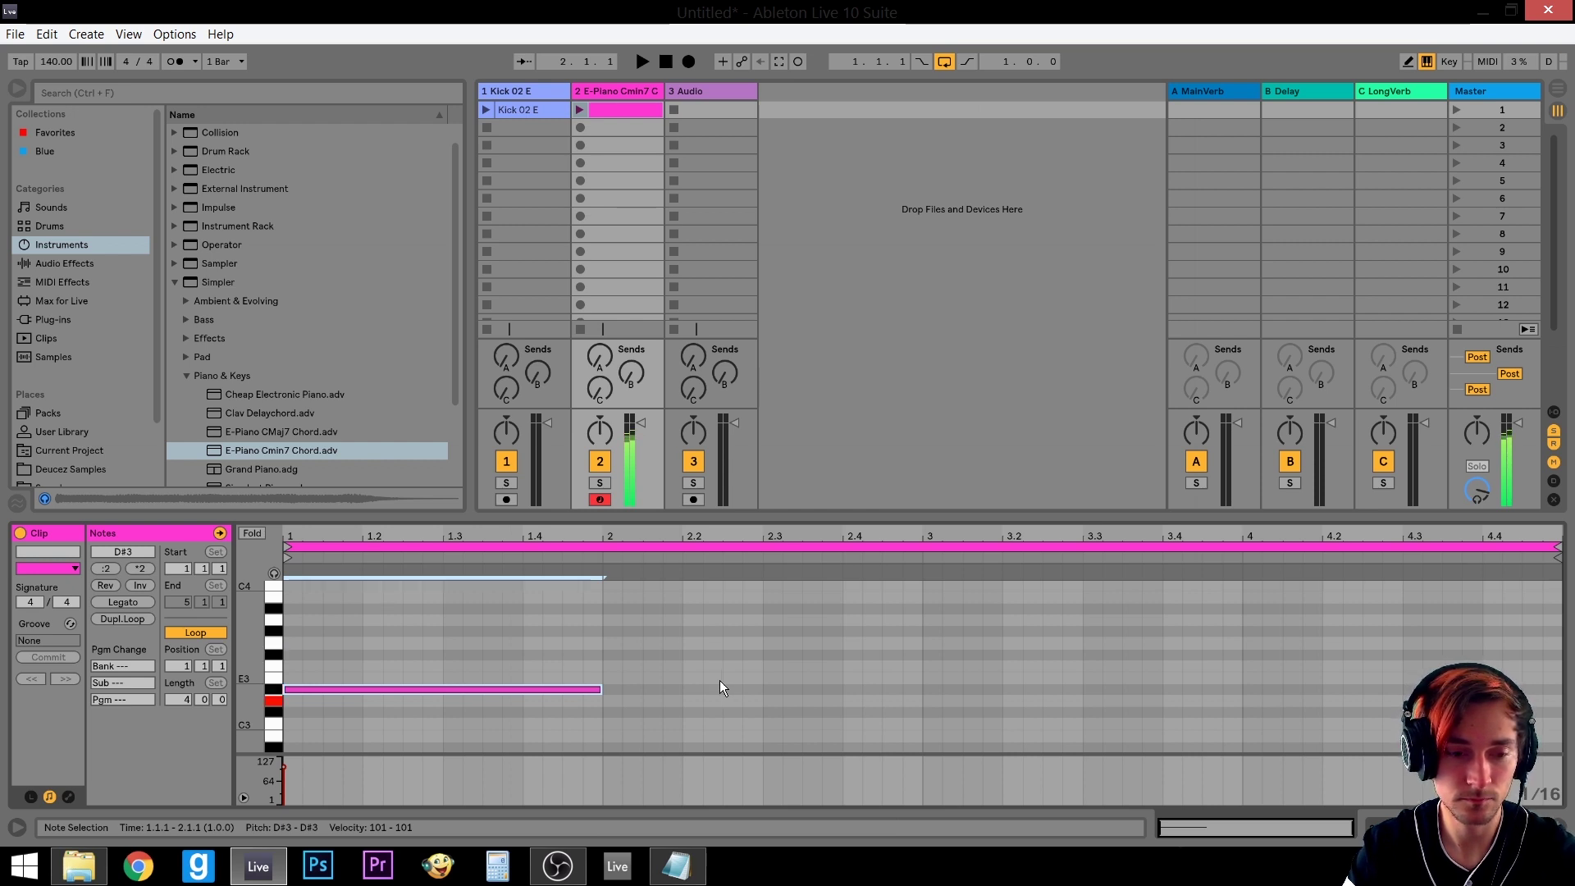
Add an F#3 note filling bar 2 and a D3 note filling bars 3 and 4, and play the clip through
double_click(618, 652)
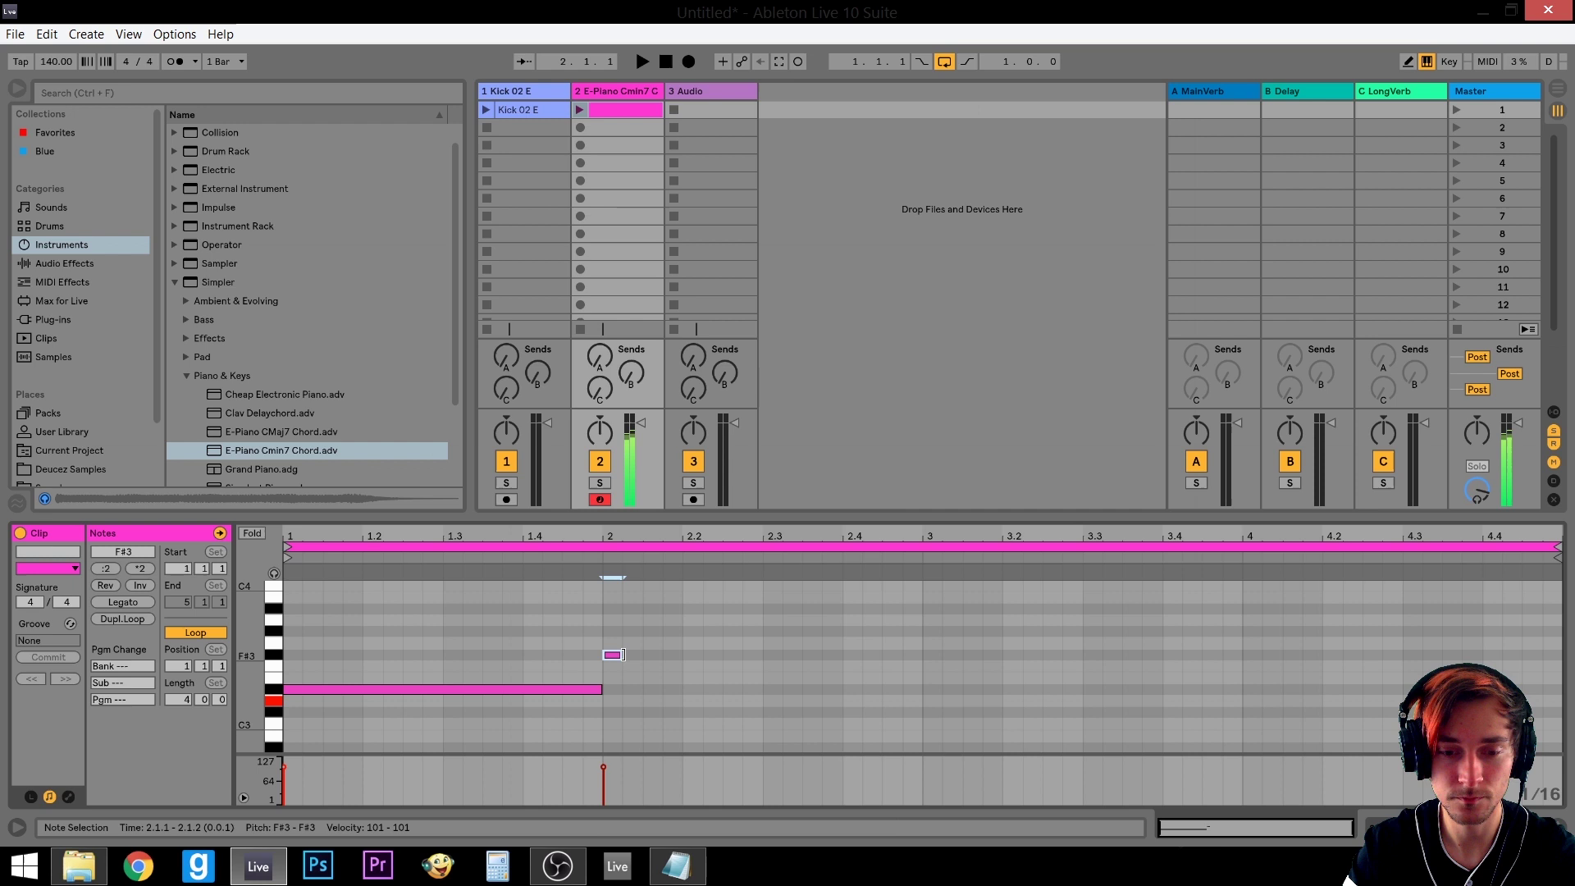
drag(622, 655, 1558, 702)
double_click(932, 702)
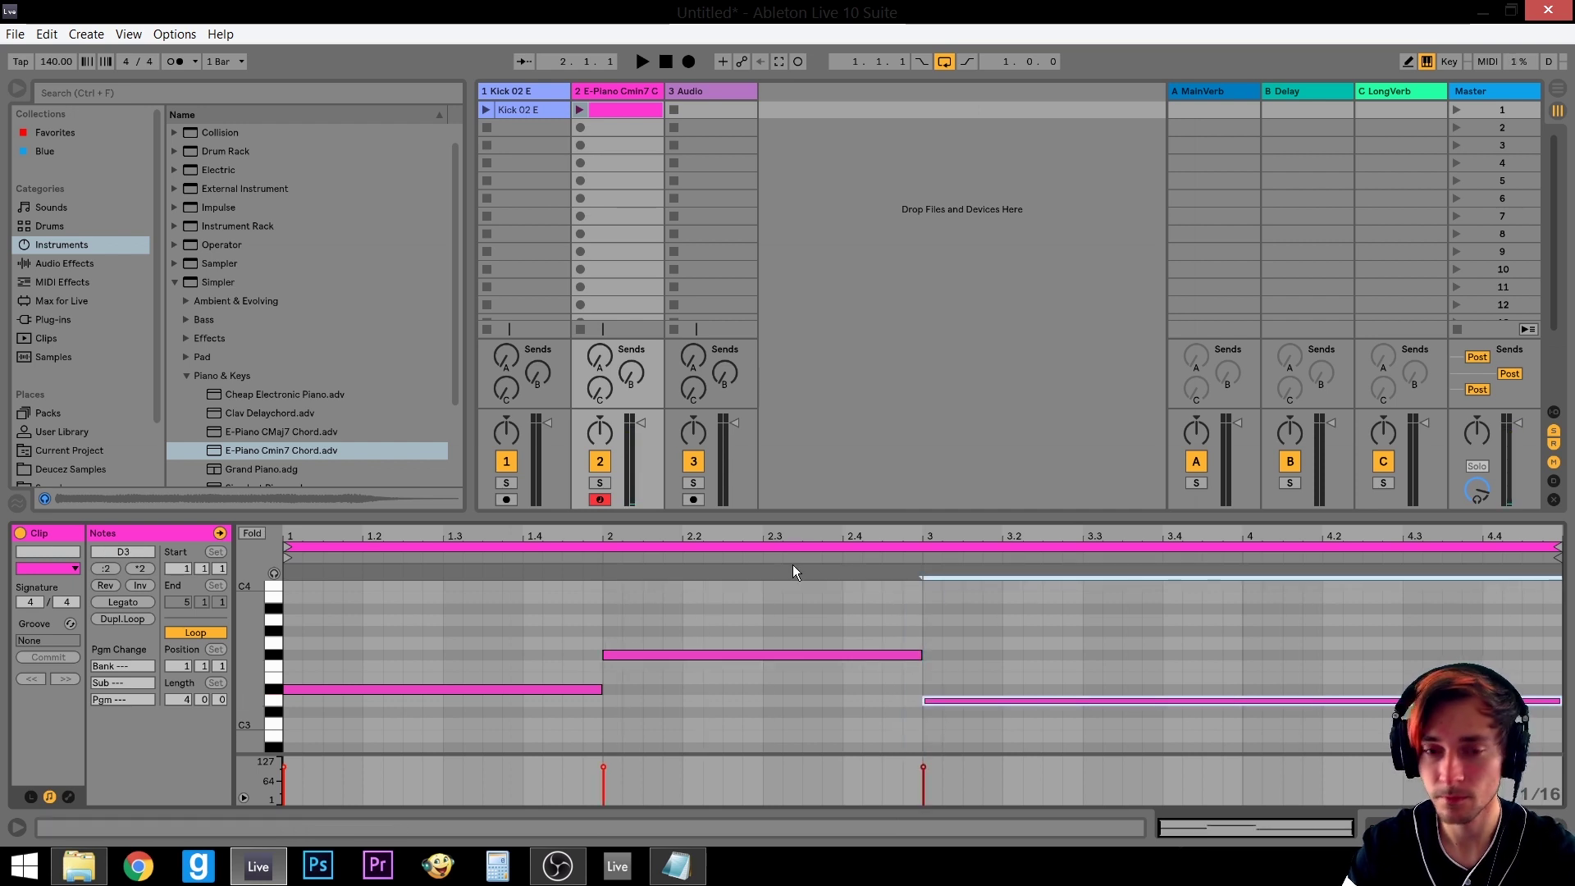
click(914, 625)
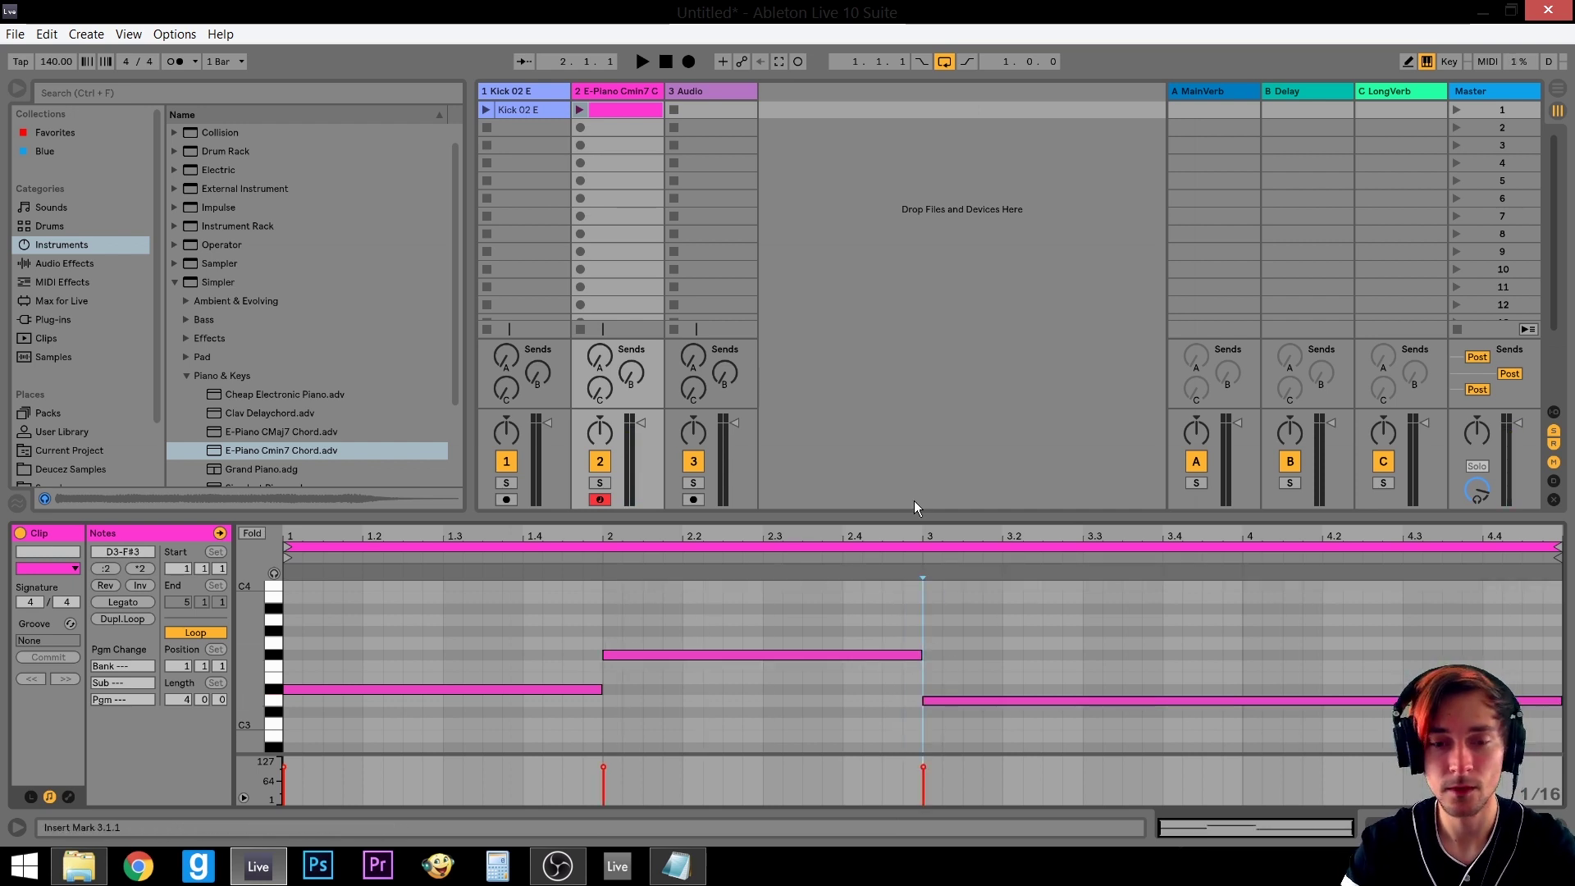
click(579, 110)
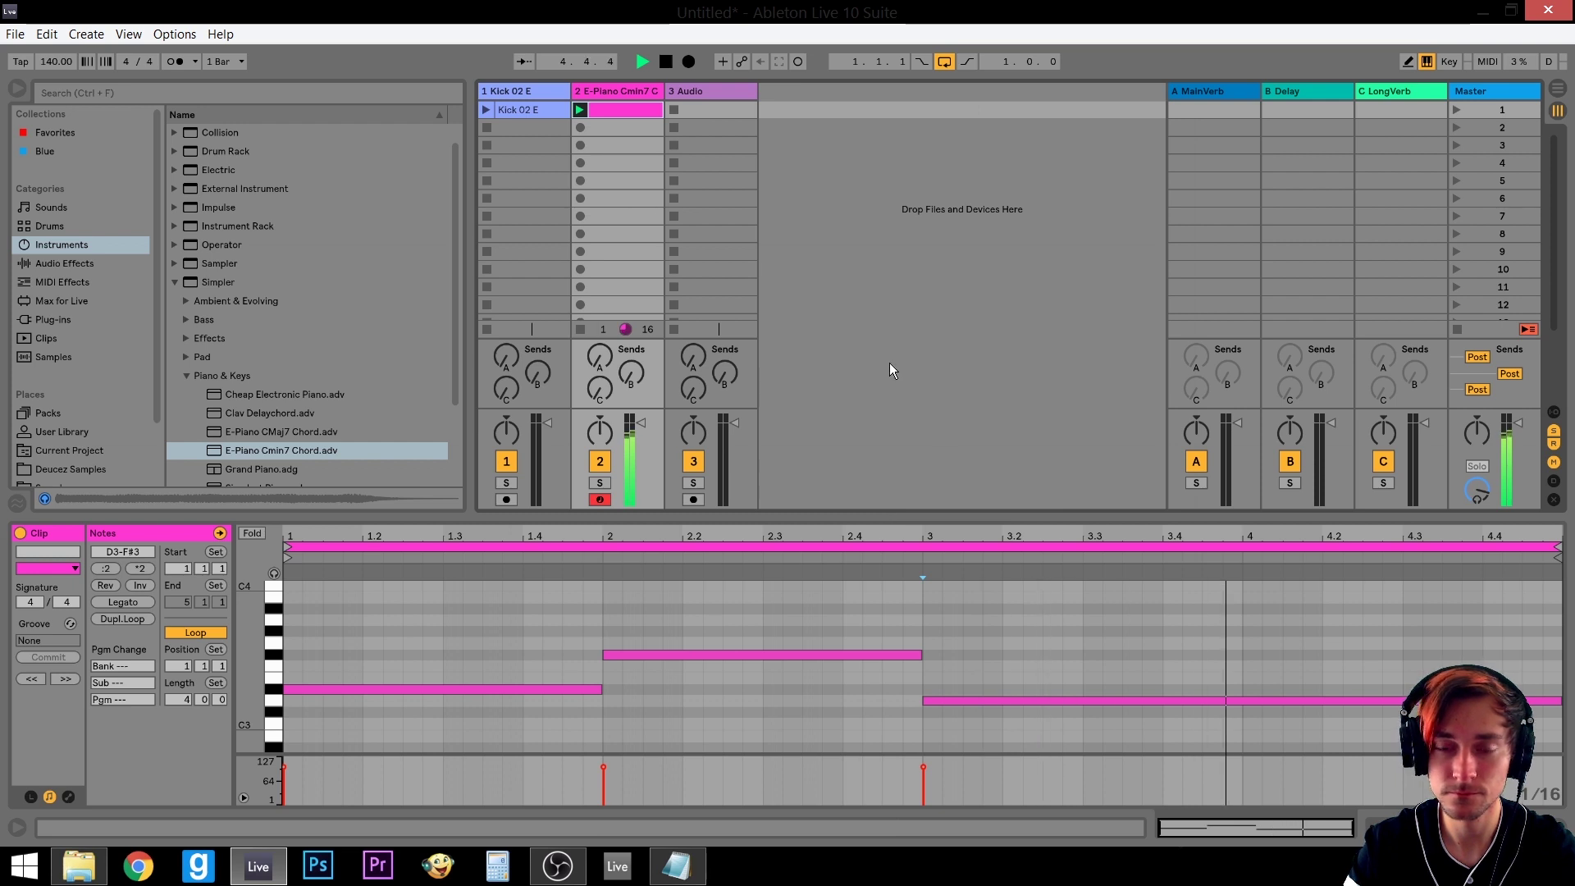
key(space)
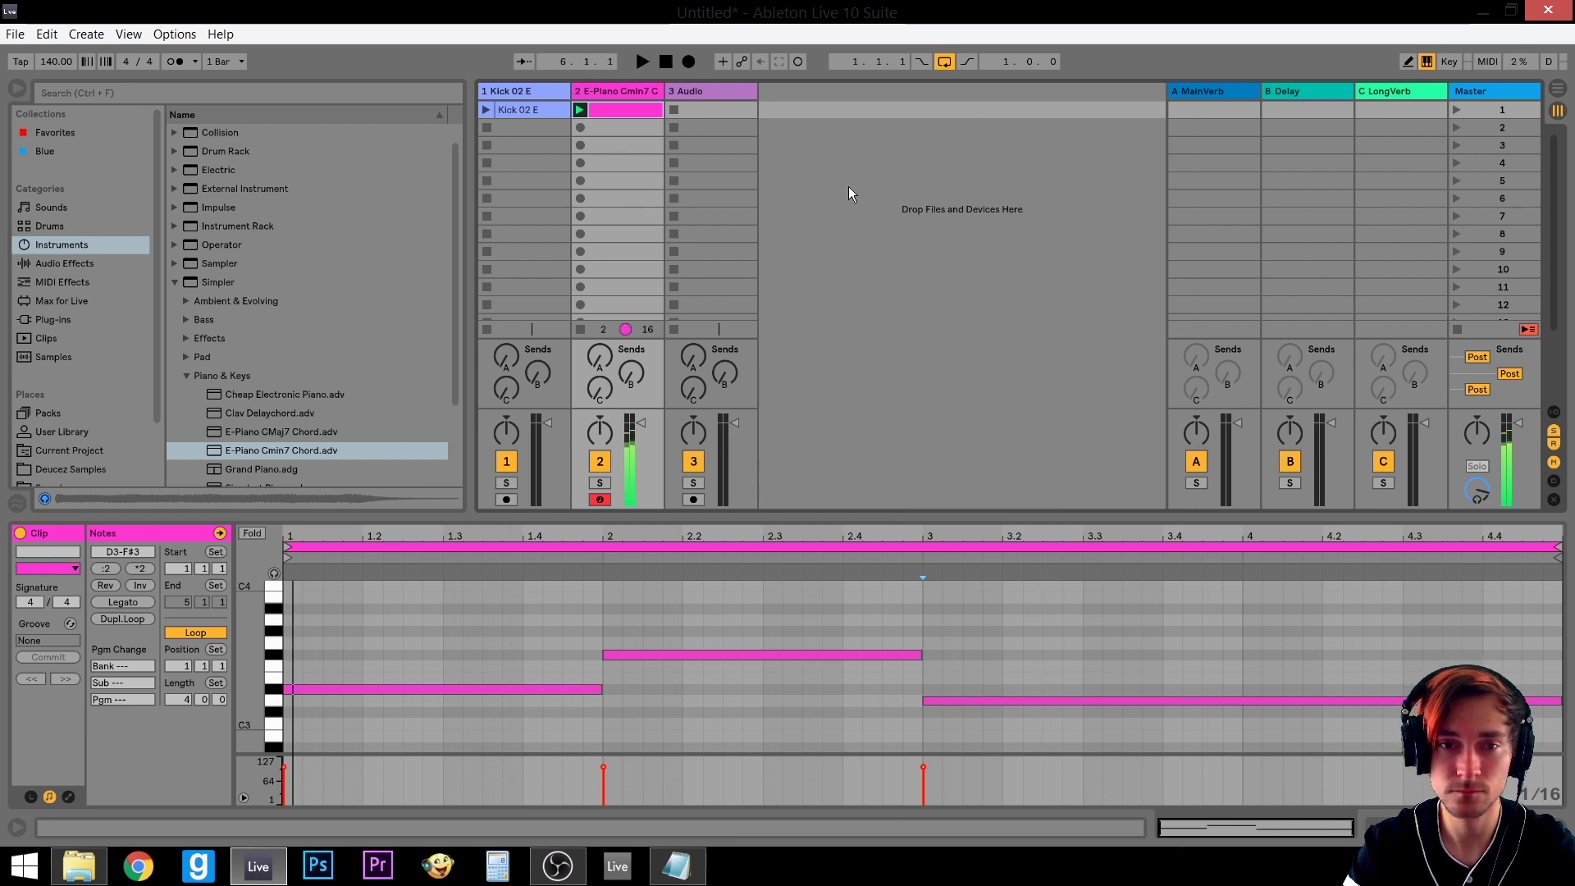
Insert a new MIDI track after the E-Piano track and load a Drum Rack instrument onto it
key(ctrl+shift+t)
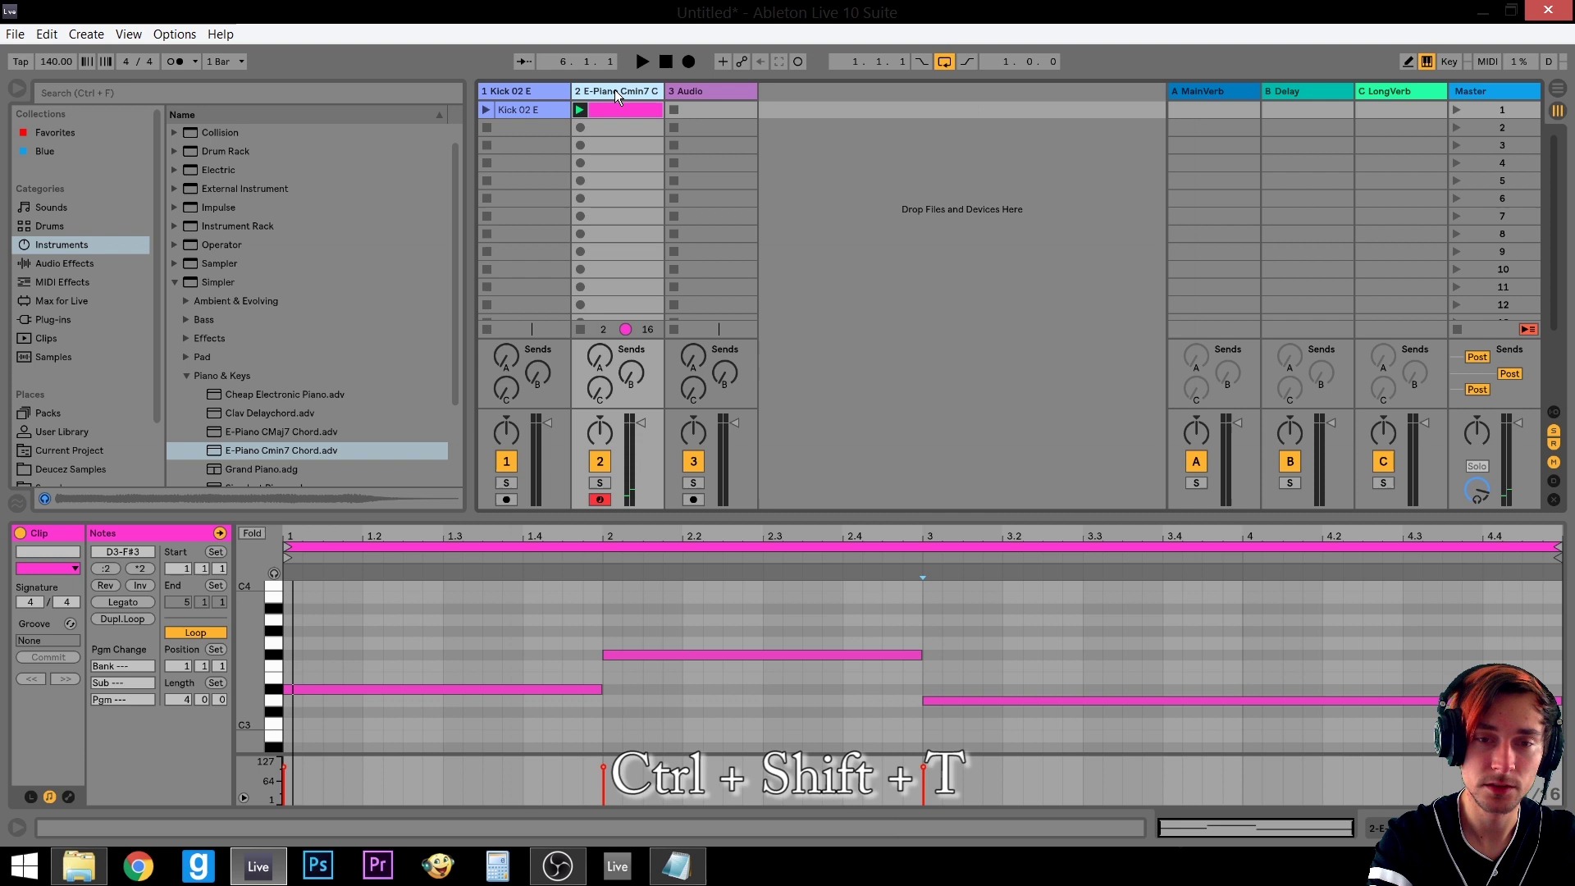
key(ctrl+alt+l)
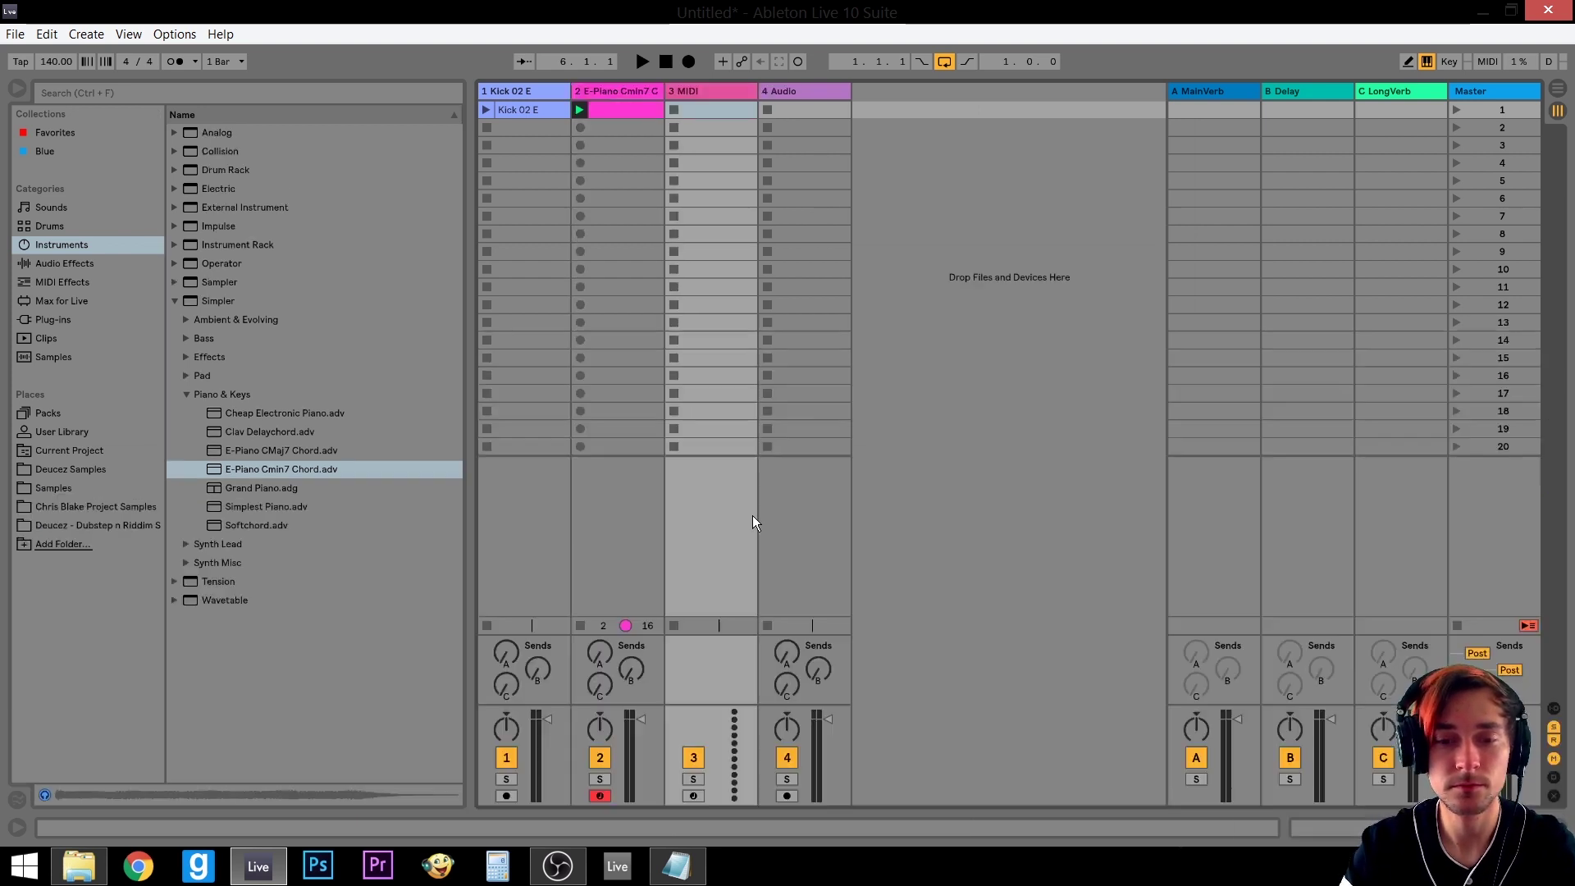
click(81, 244)
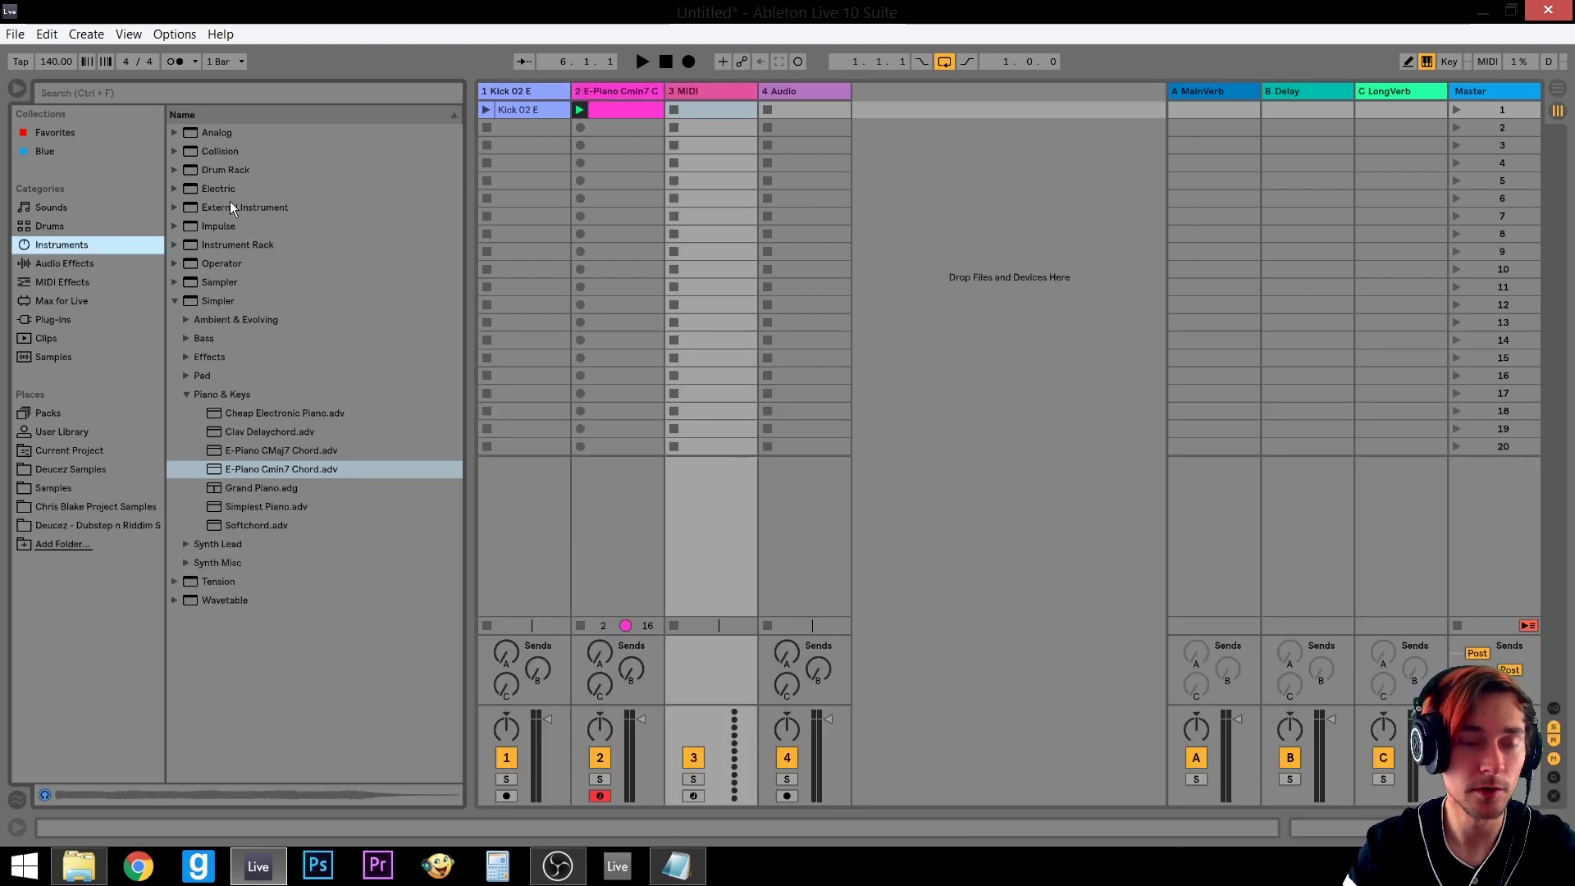
click(248, 171)
double_click(712, 90)
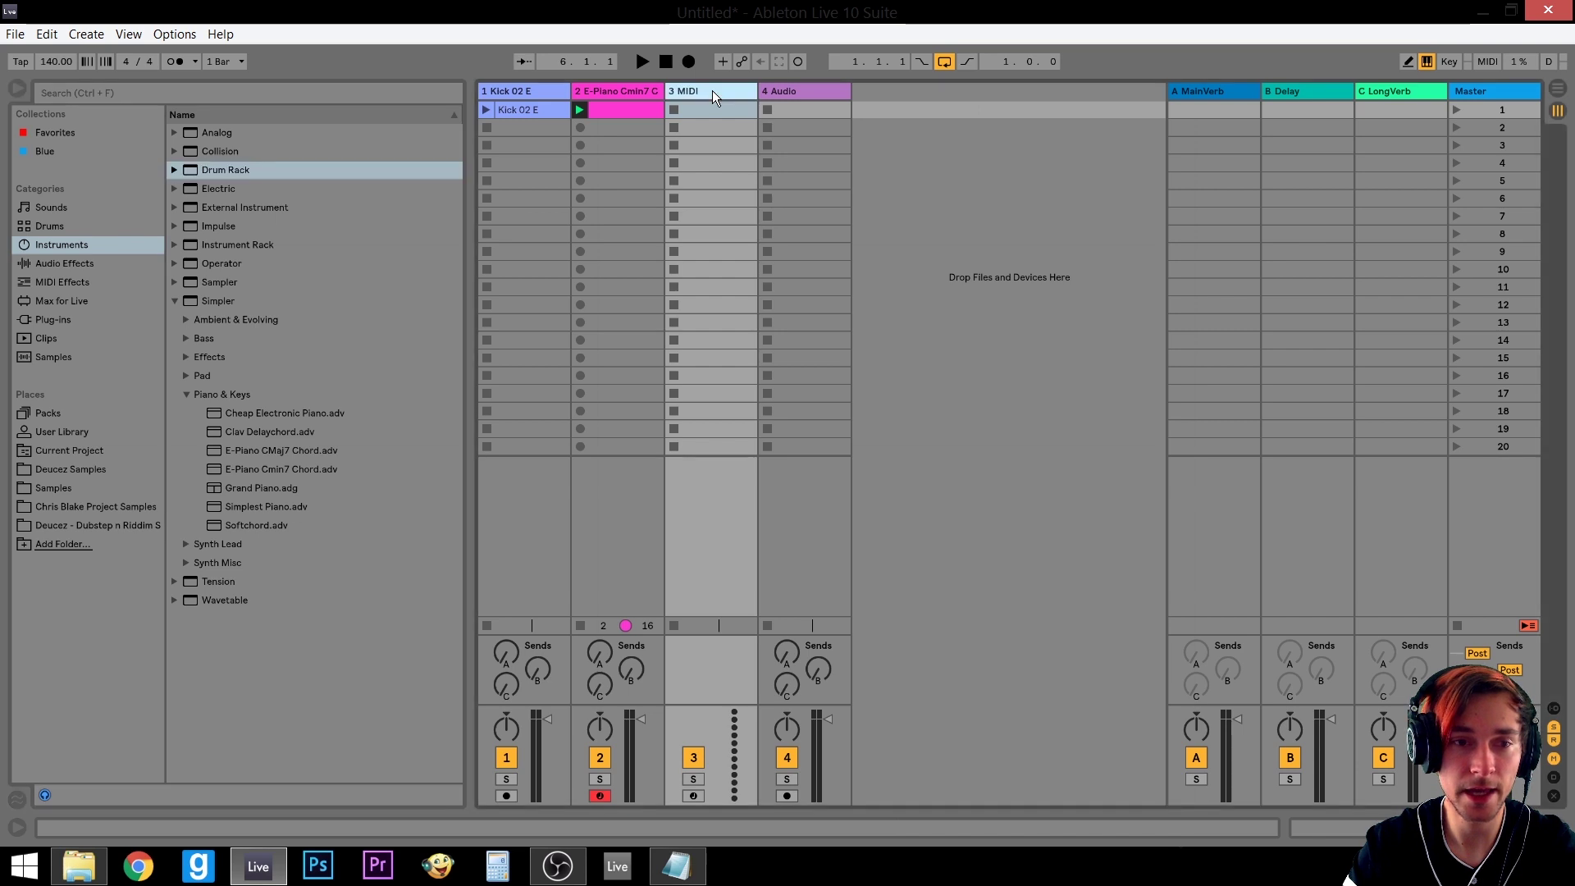
drag(249, 169, 348, 727)
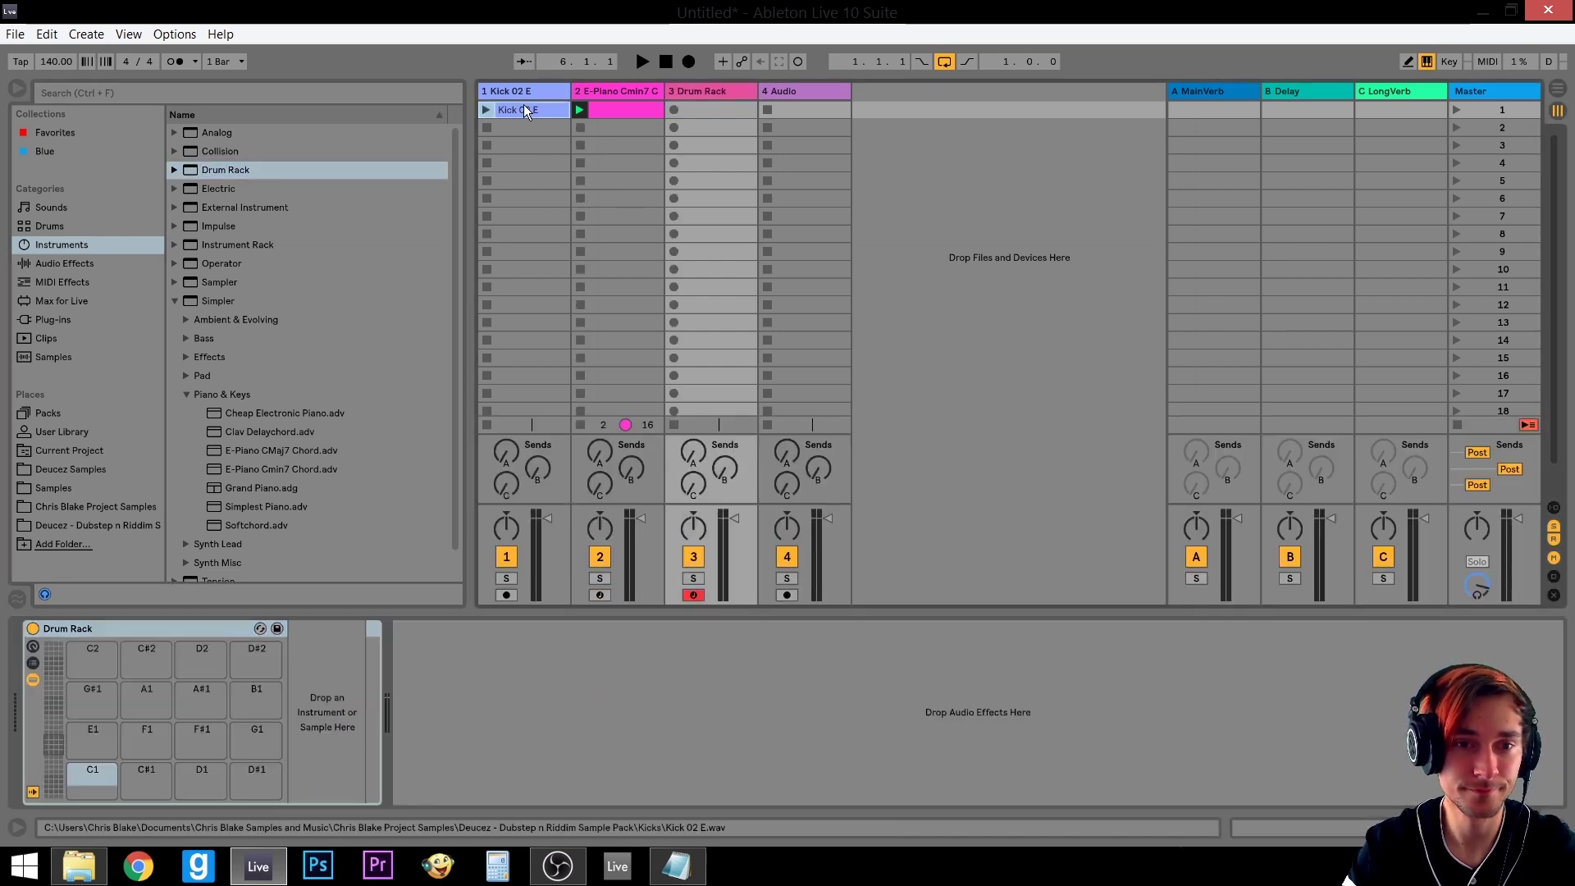
Load the Kick 02 E clip from the first track onto the Drum Rack's C1 pad and try triggering it
drag(524, 108, 100, 776)
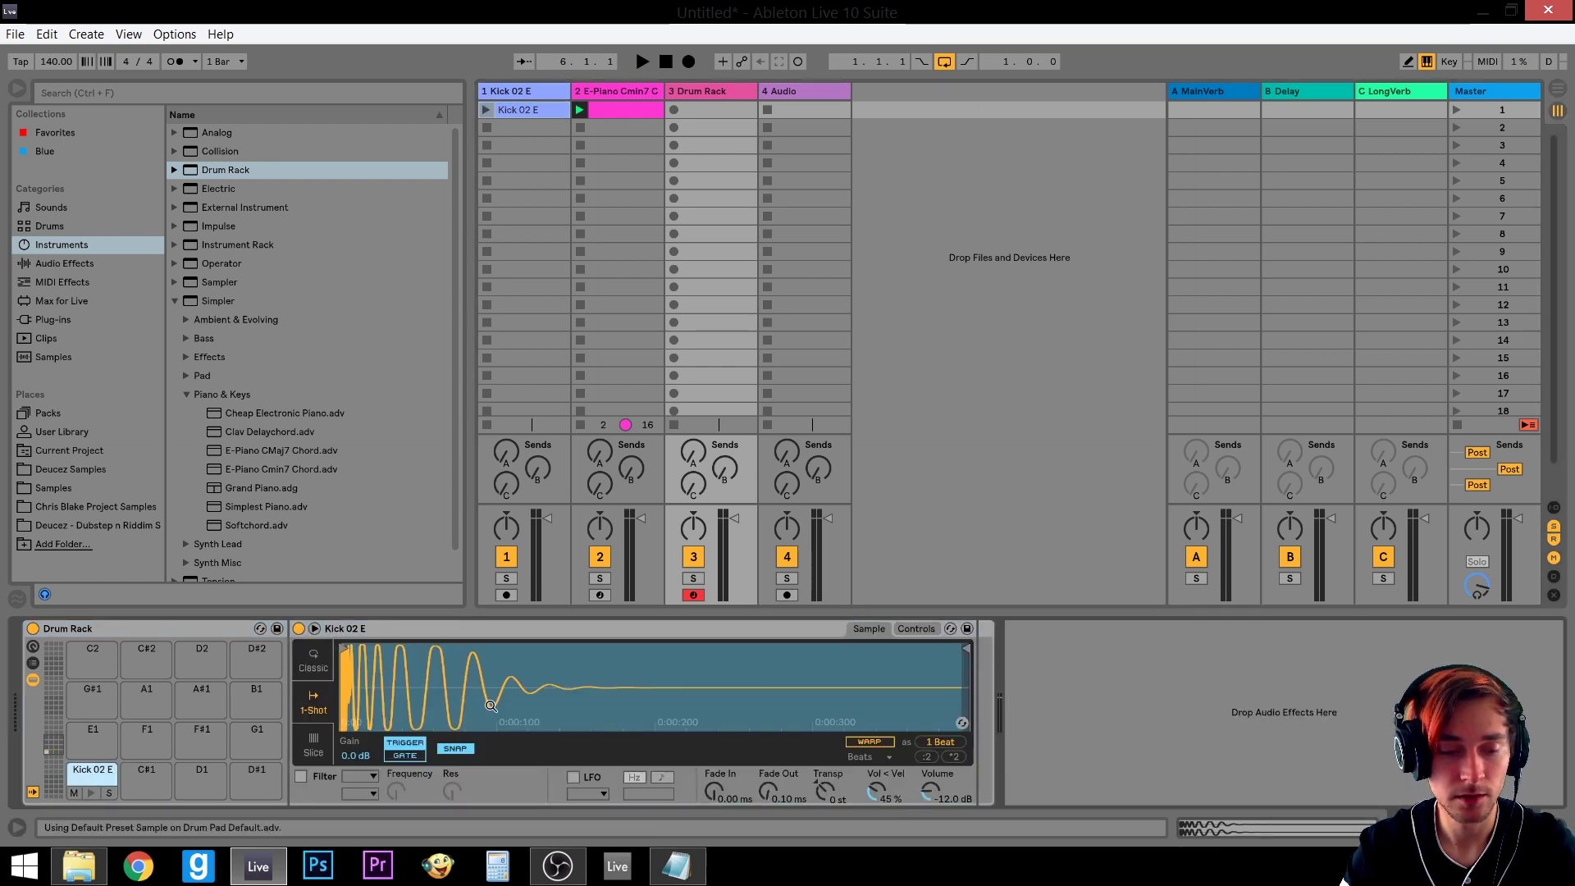
key(a)
click(93, 771)
key(a)
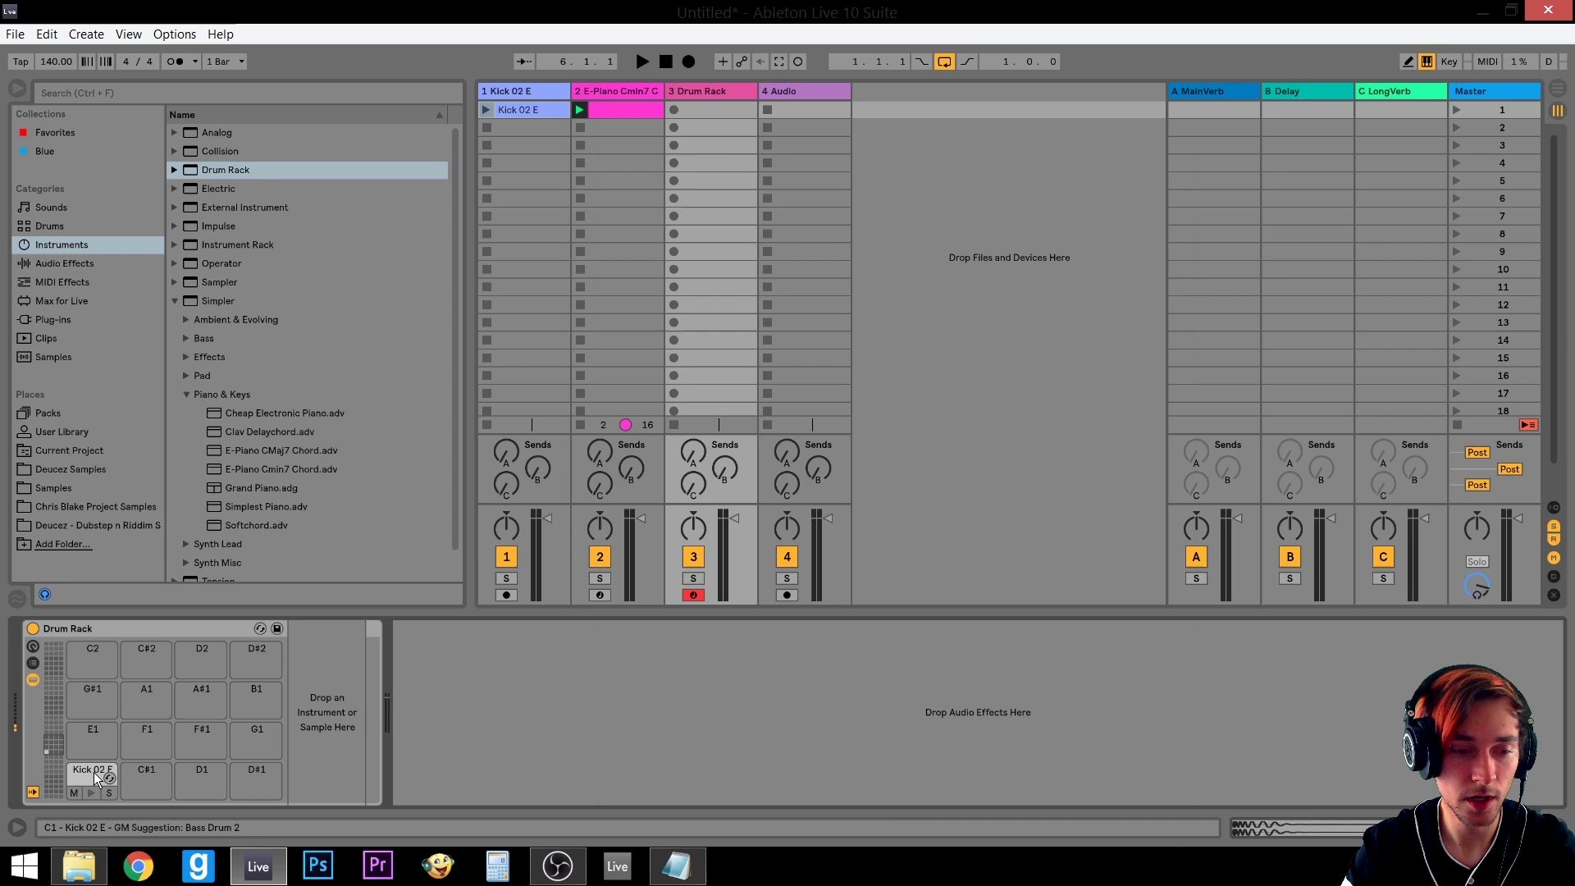
Look at the Drum Rack's higher pads, lower the computer keyboard's octave to C1 to D2, and trigger the kick
click(47, 722)
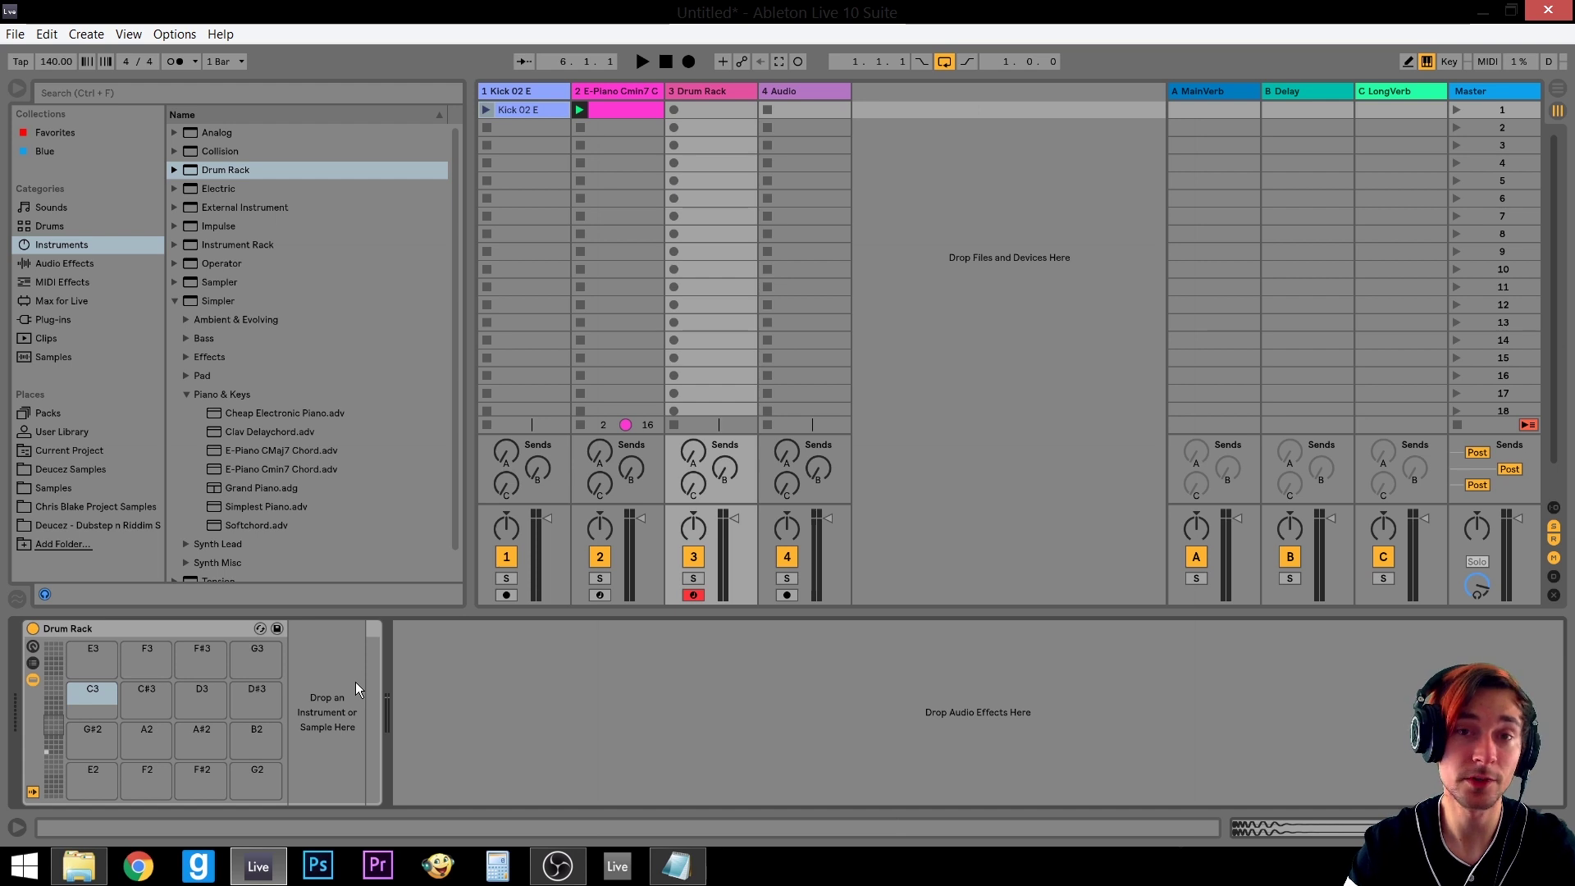
key(z)
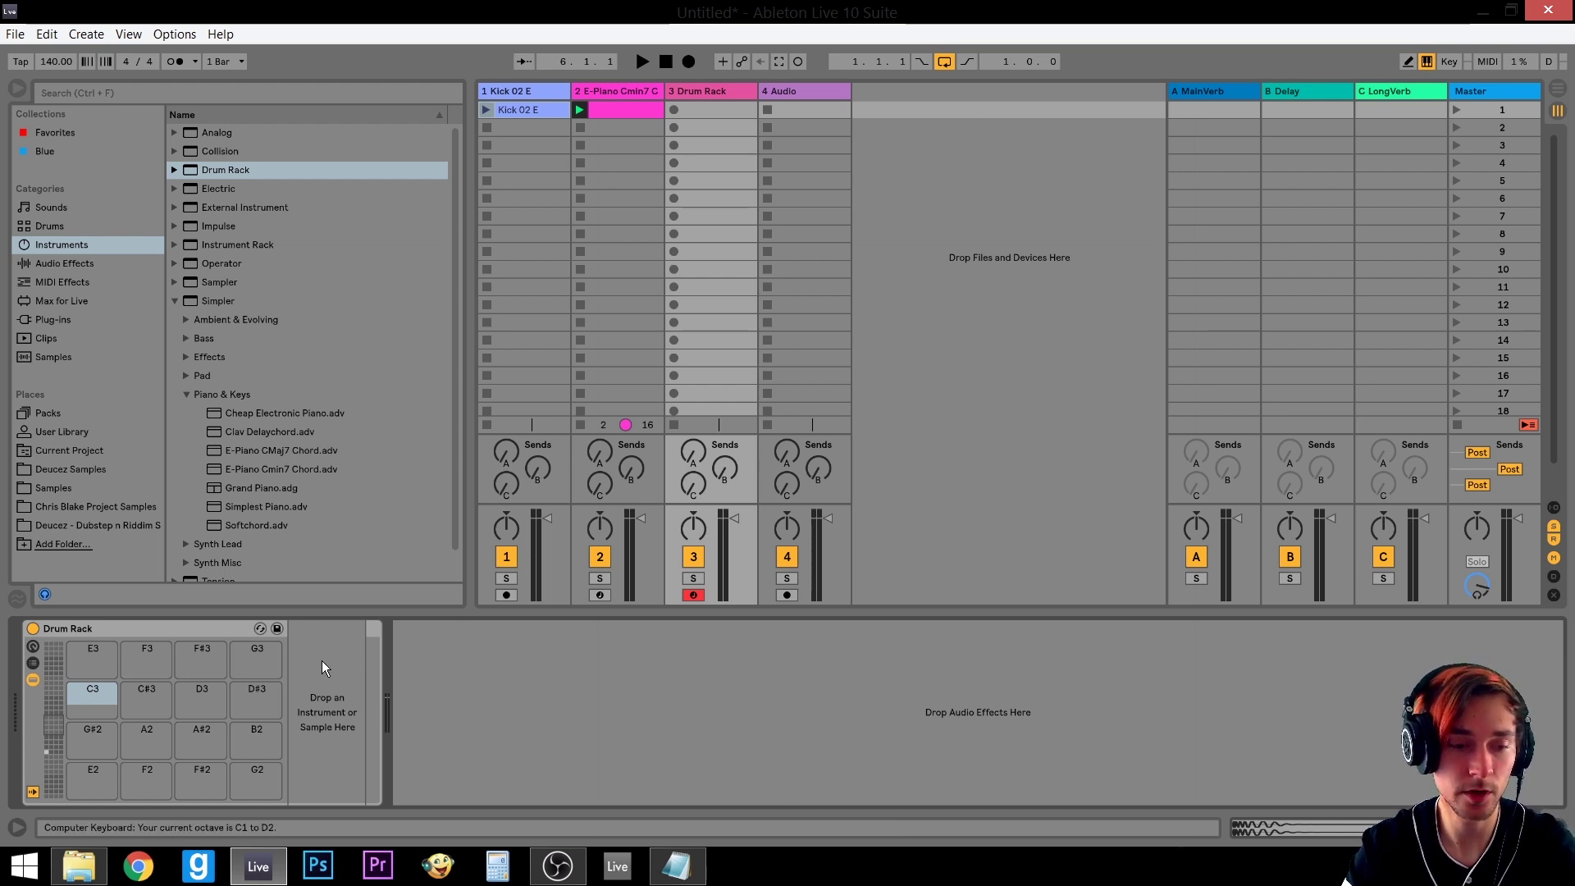
key(a)
key(a)
click(87, 733)
click(50, 741)
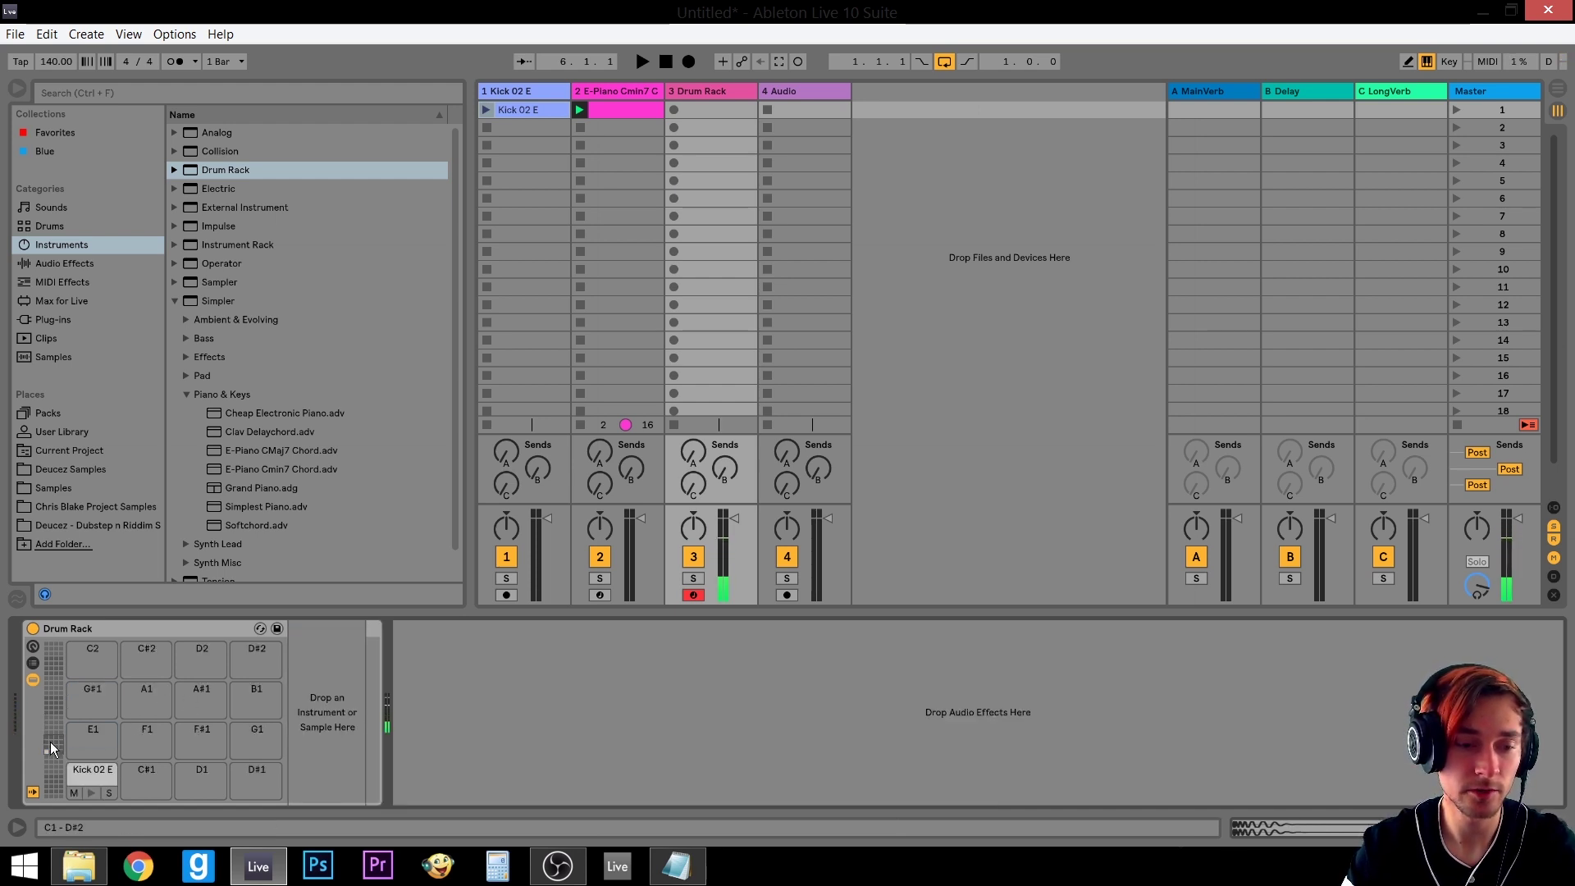
In the Kick 02 E pad's Simpler, set the Volume to 0.00 dB and Vol < Vel to 0.0 %
click(91, 773)
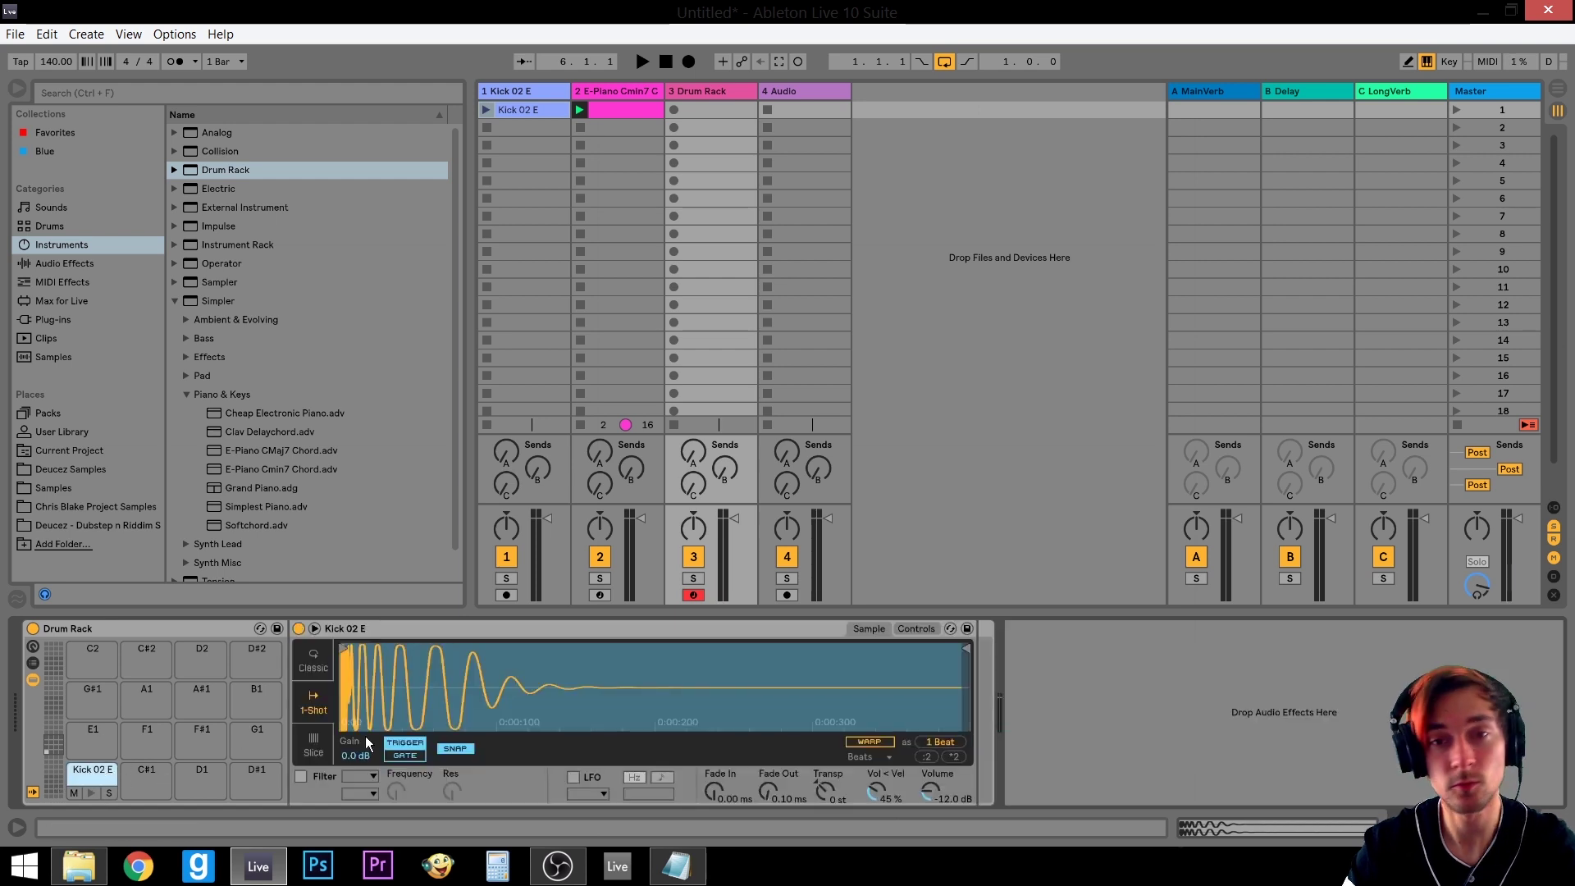
key(a)
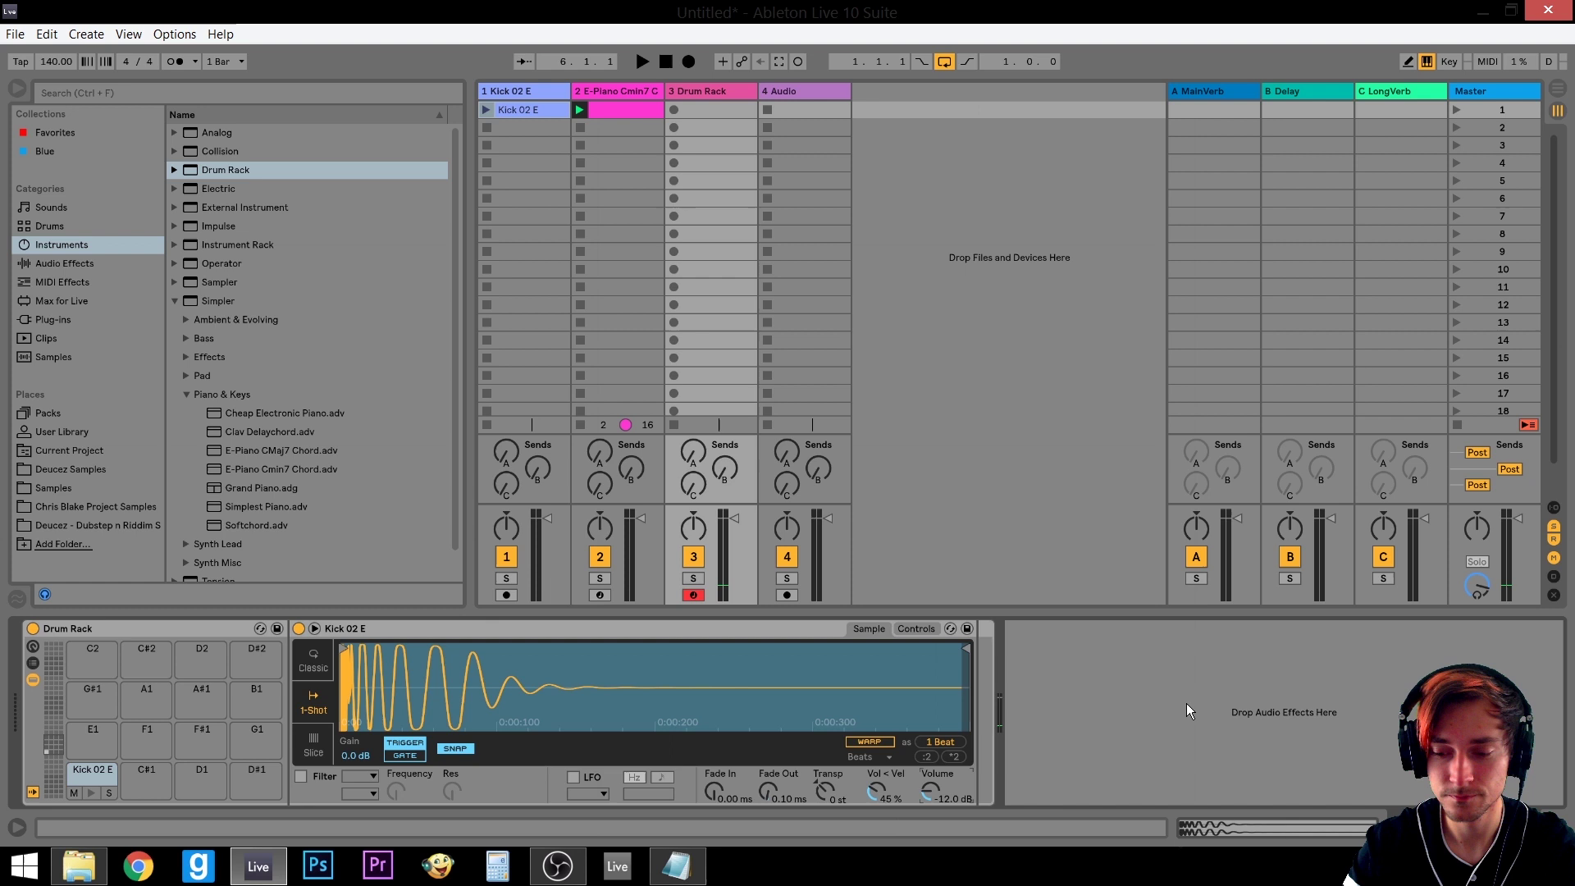
key(Delete)
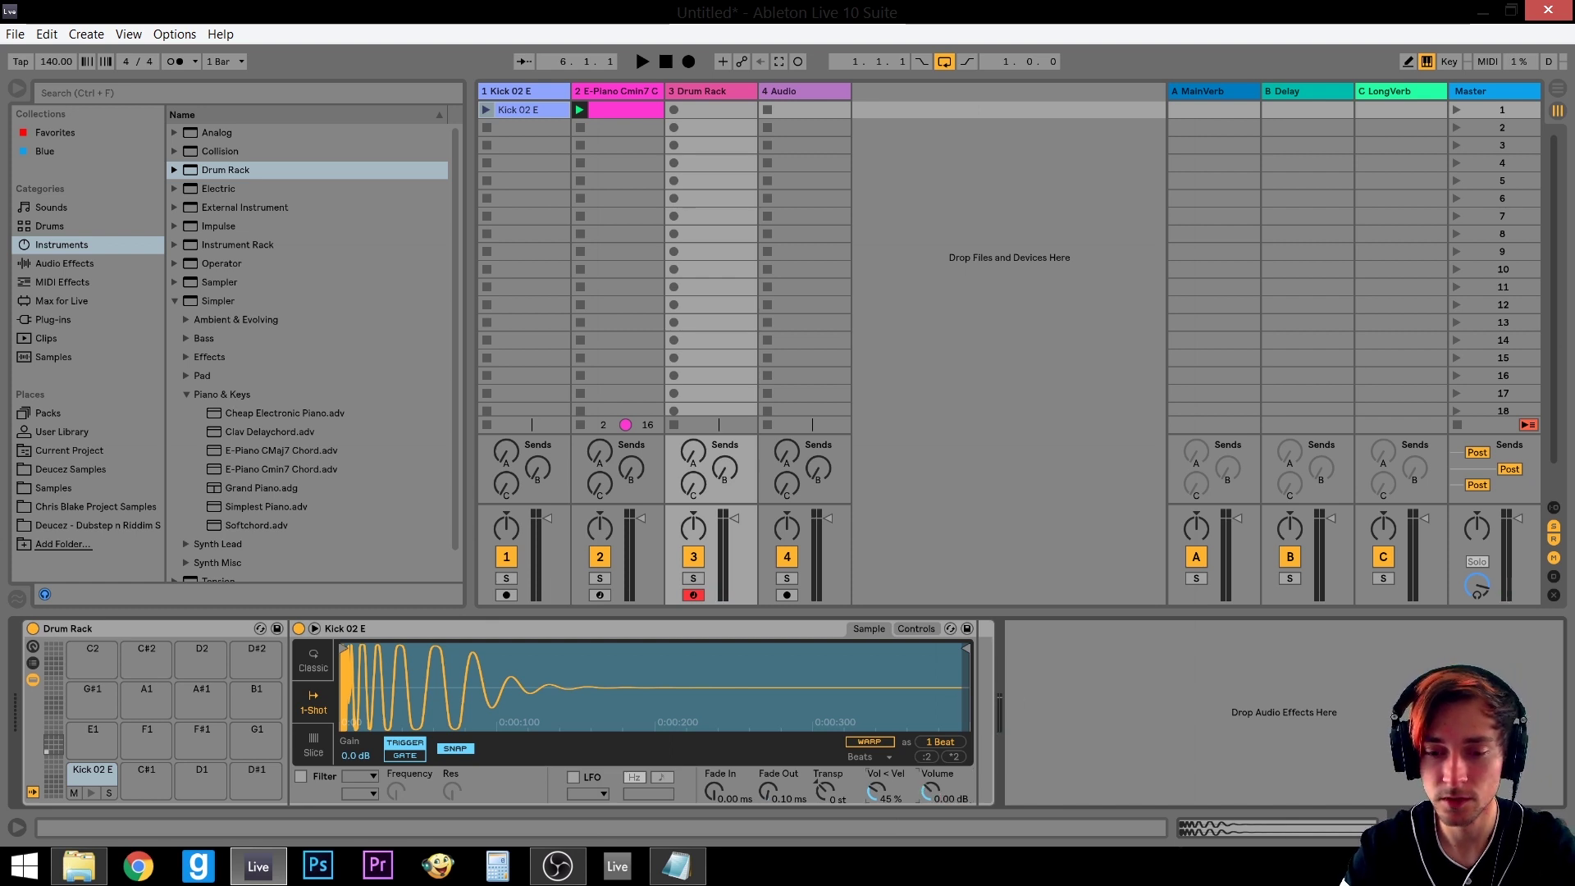
click(894, 628)
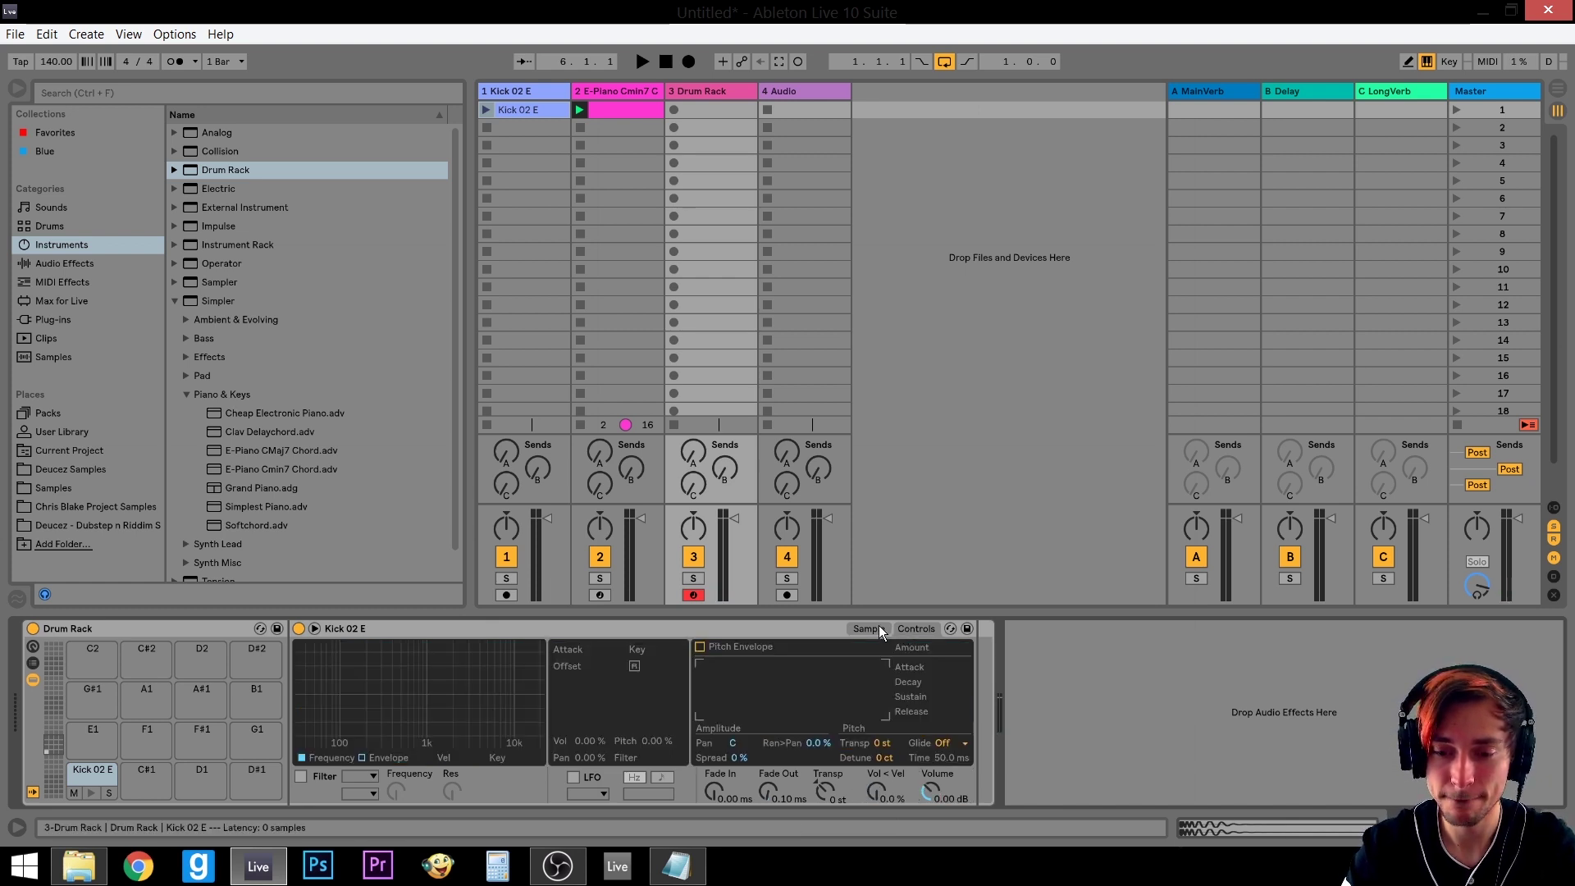
click(878, 627)
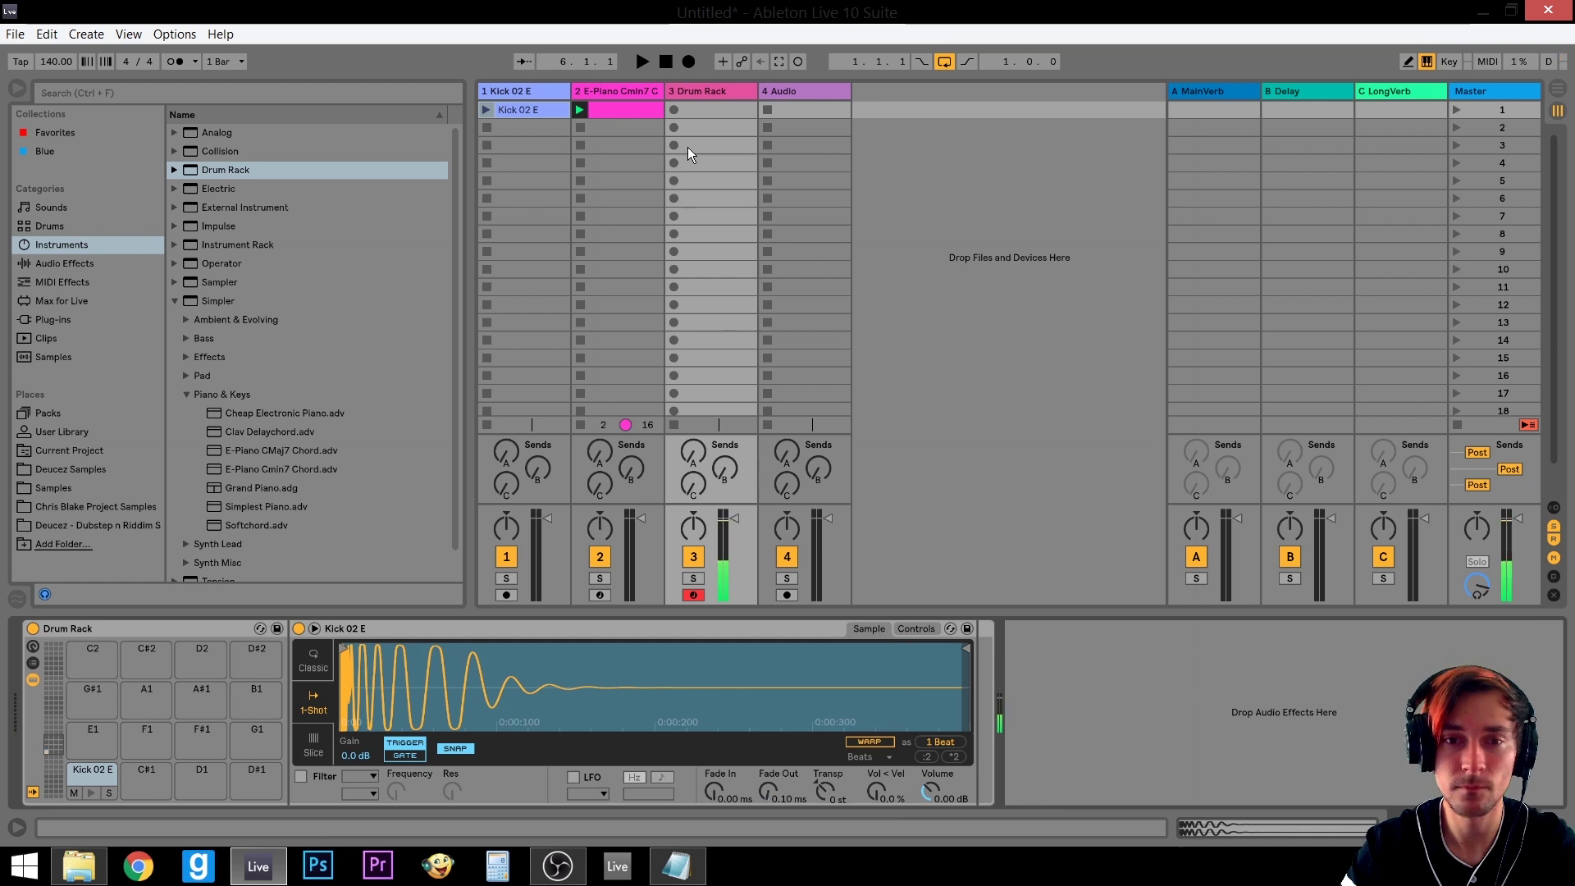
Create a MIDI clip in the Drum Rack track's first slot and add two half-bar Kick 02 E notes at 1.1 and 1.3
double_click(705, 110)
double_click(344, 593)
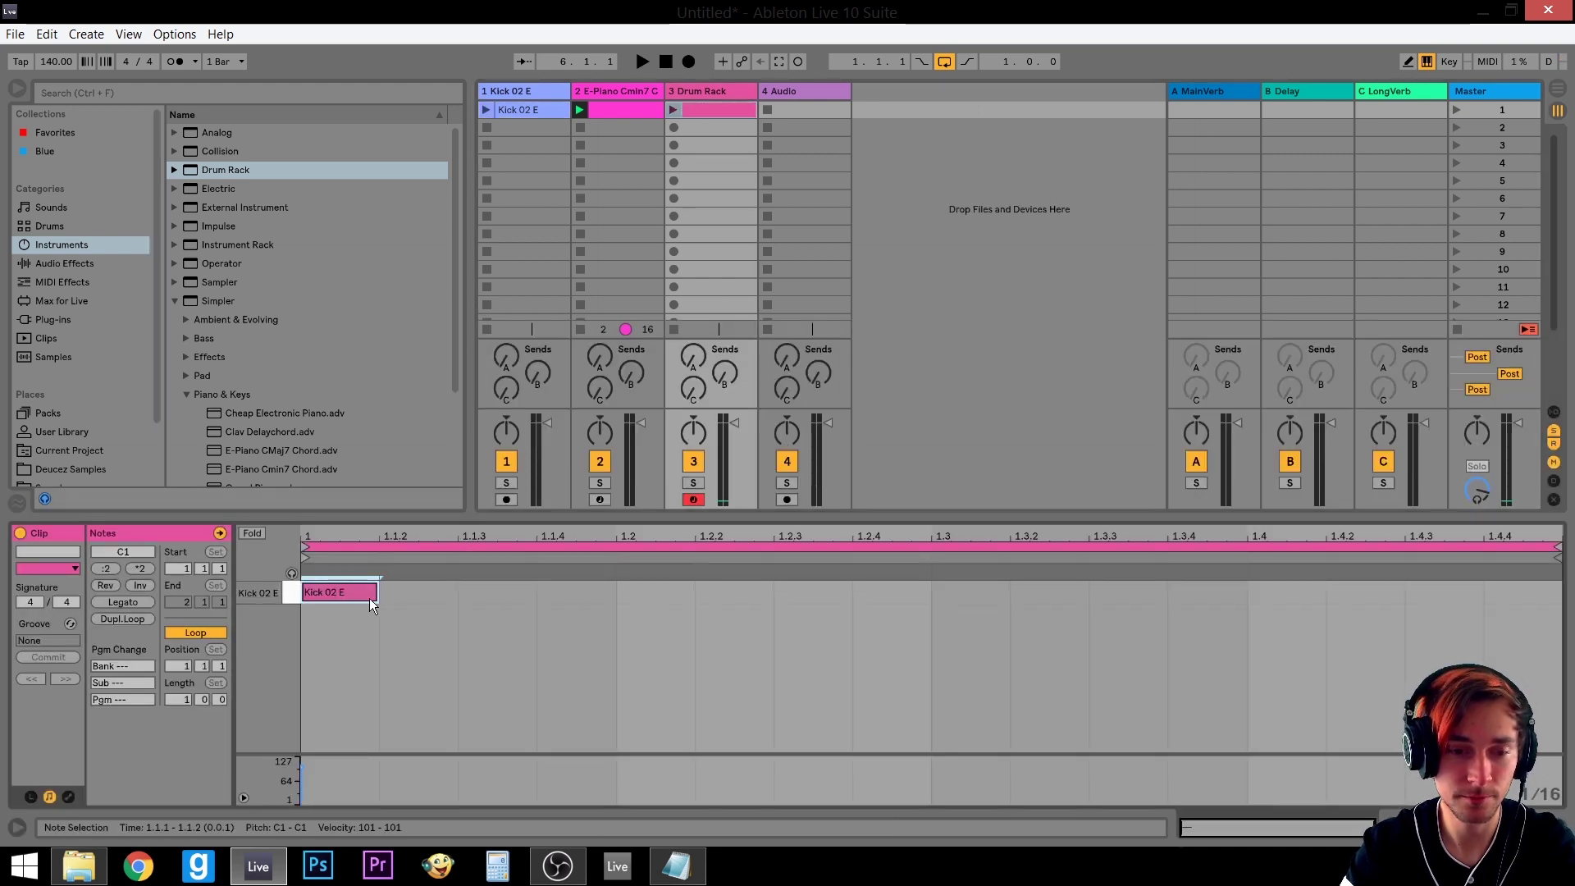
drag(382, 593, 1560, 592)
double_click(1006, 592)
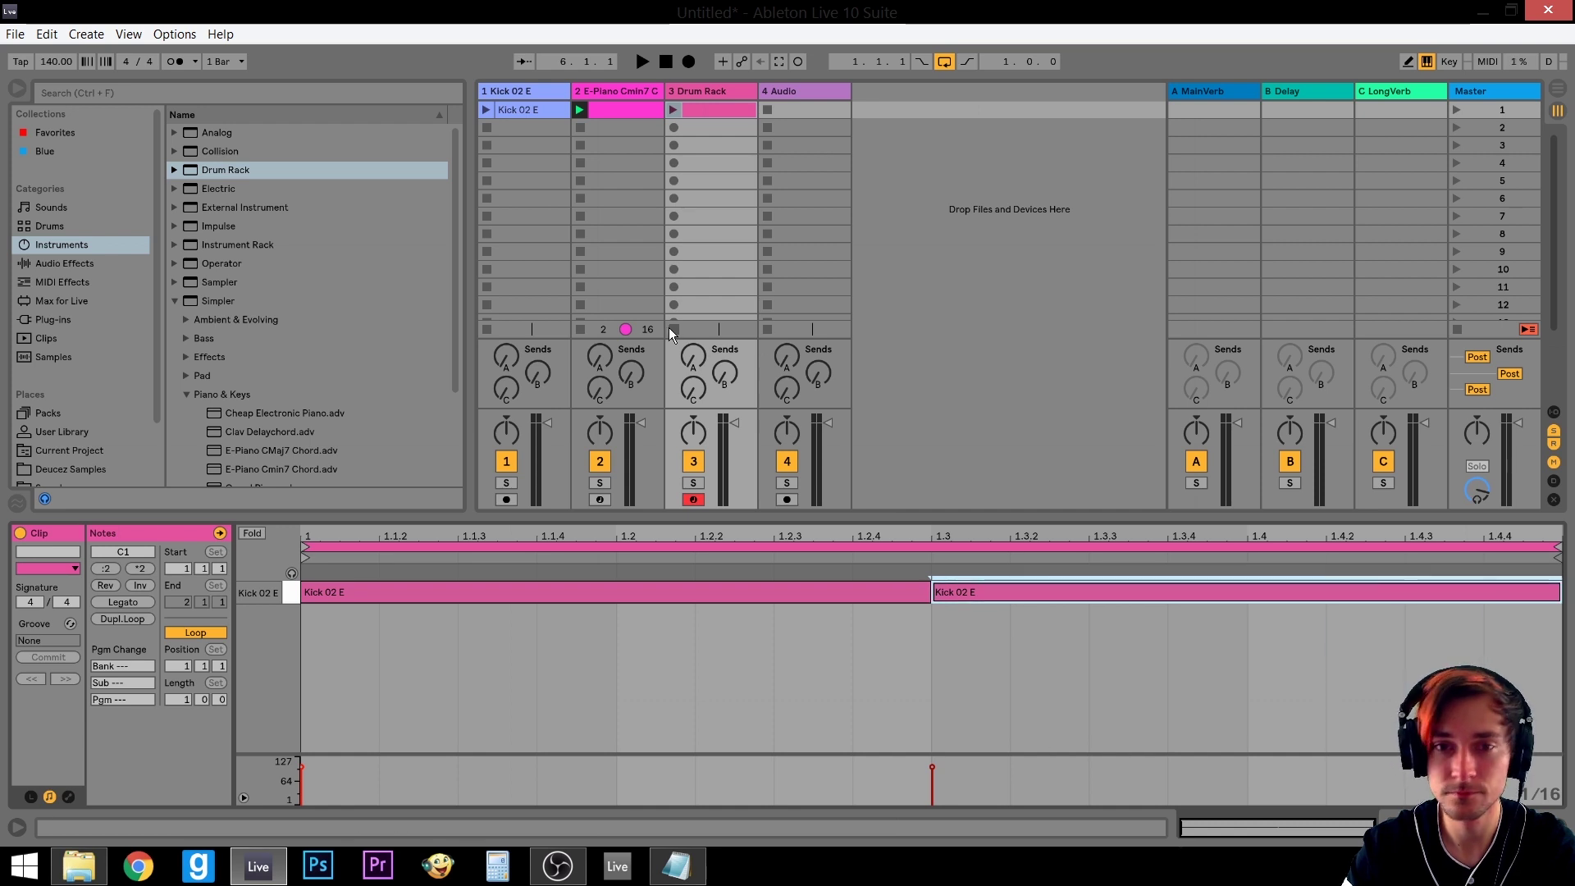
Show the Drum Rack's devices and preview Clap 01.wav and Riddim Clap 01.wav from the Deucez sample pack's Claps folder
click(720, 95)
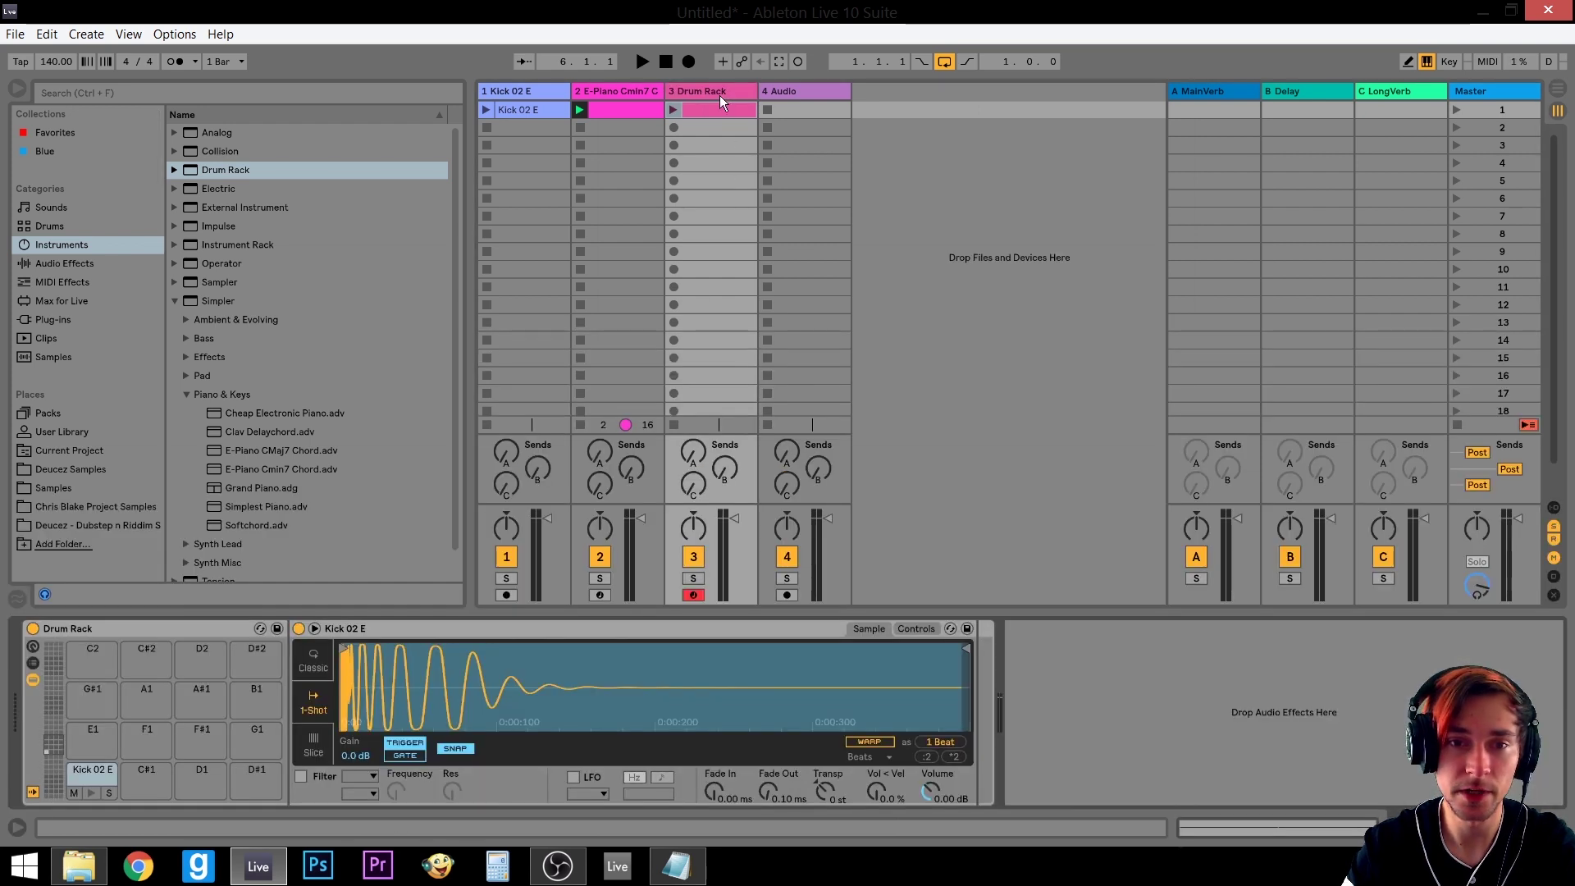
click(90, 524)
click(174, 207)
click(174, 170)
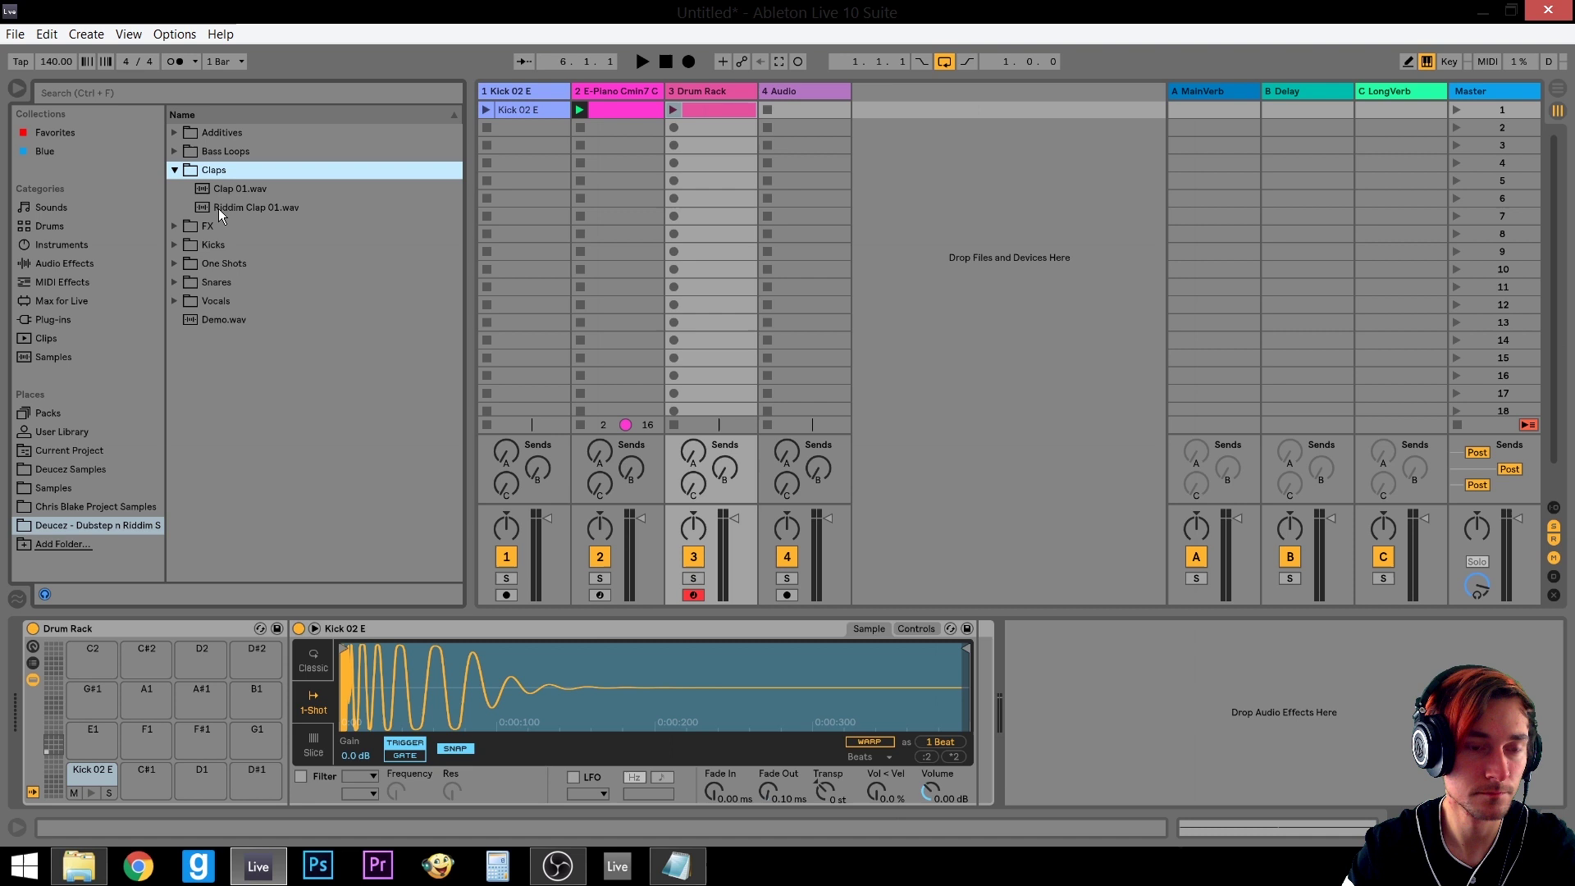
click(240, 189)
click(267, 209)
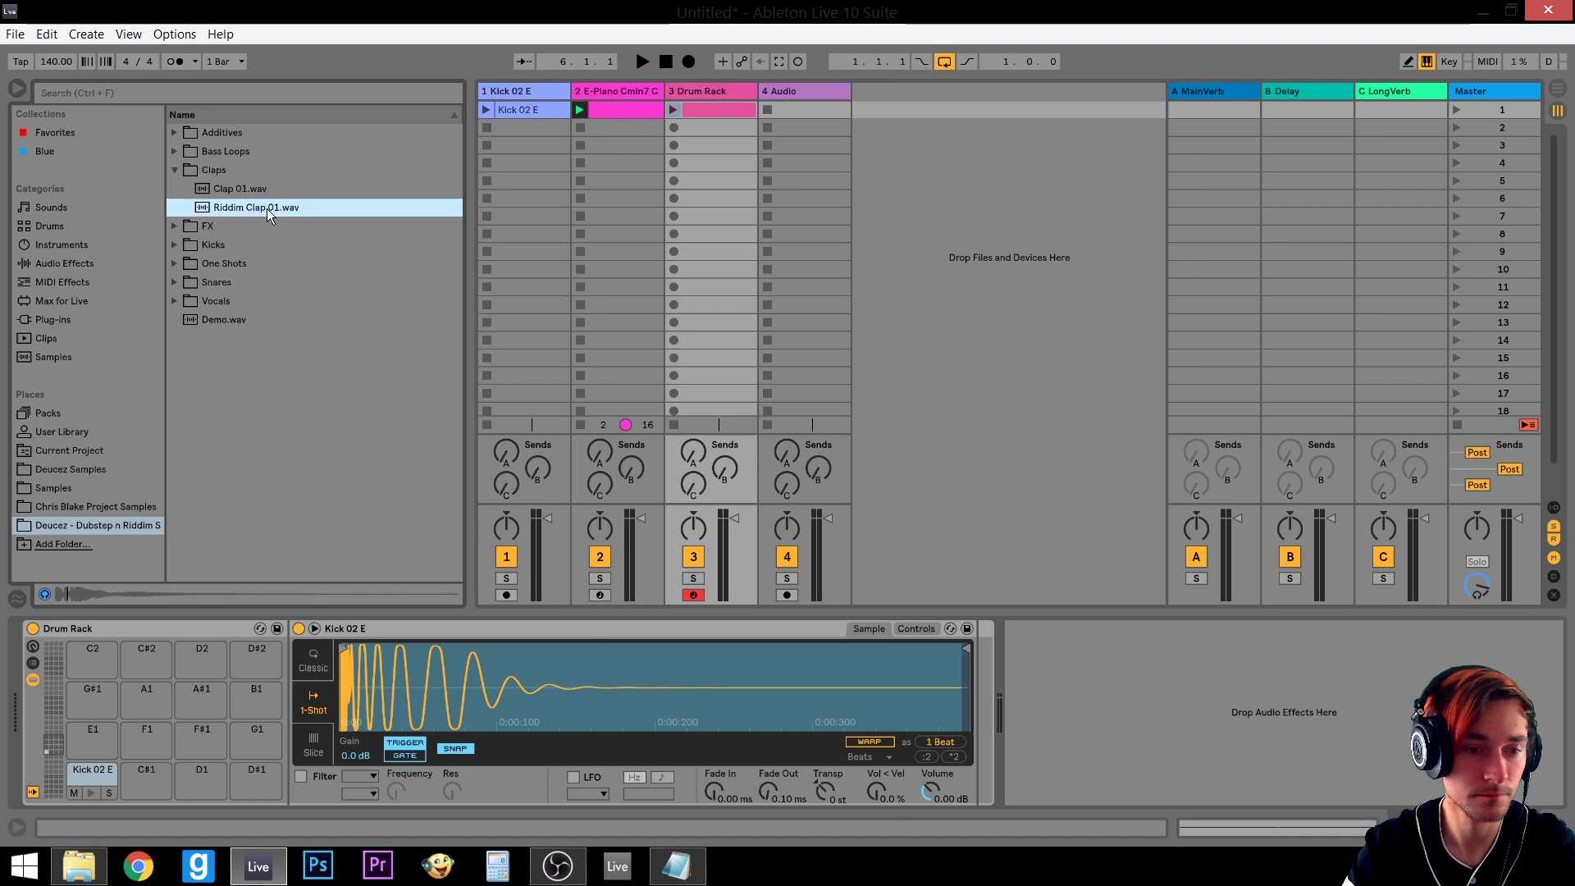
Load Riddim Clap 01.wav onto the Drum Rack's C#1 pad and set its Vol < Vel to 0.0 % and Volume to 0.00 dB
drag(244, 205, 156, 775)
click(823, 789)
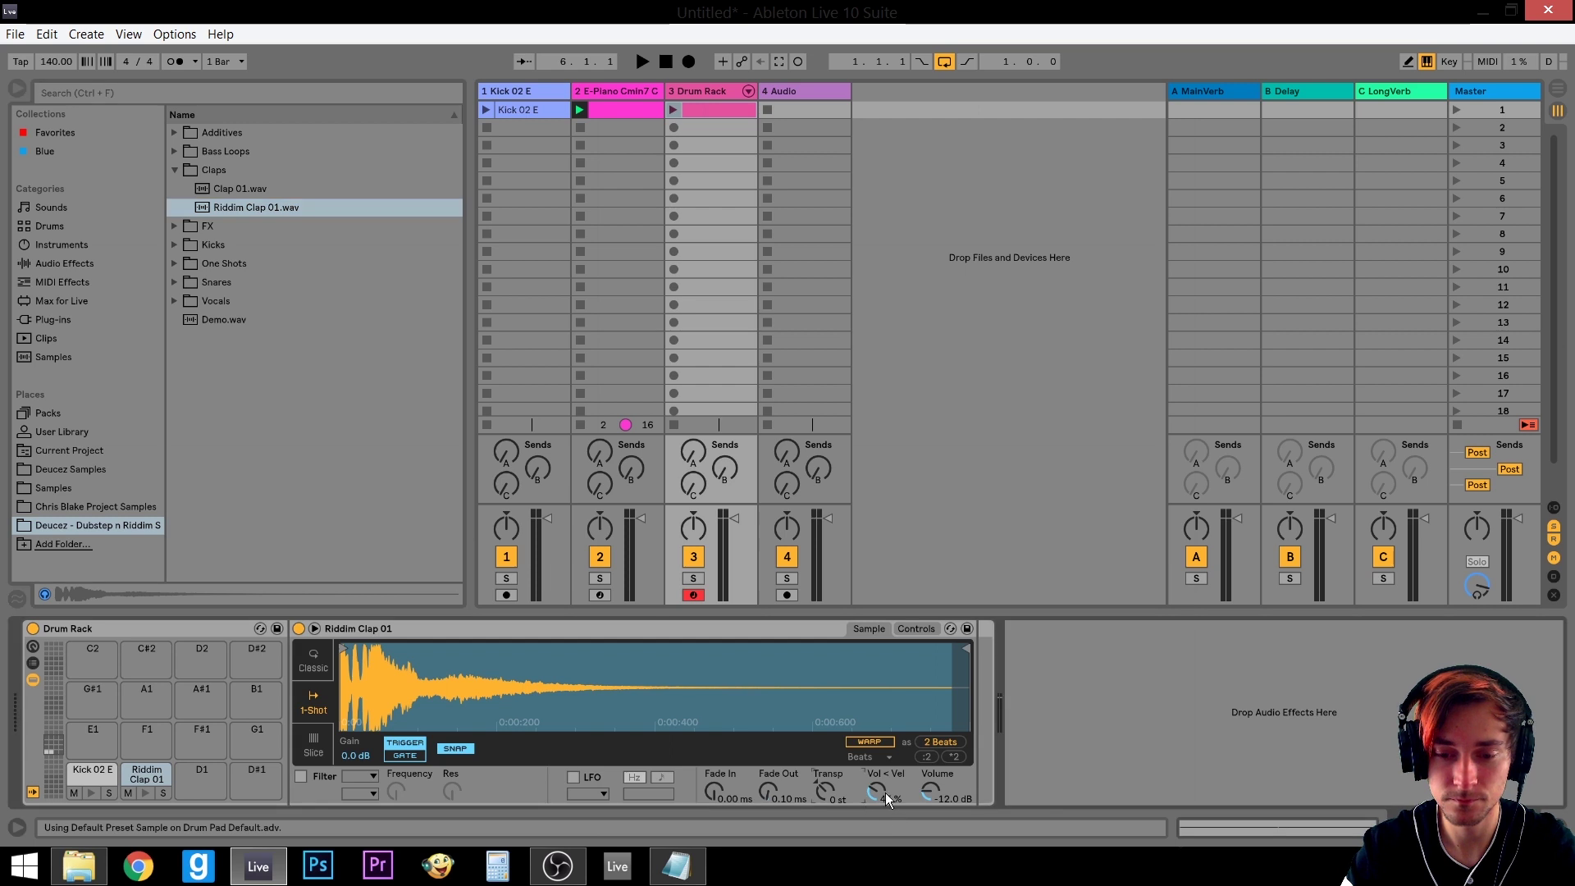
click(926, 790)
key(Delete)
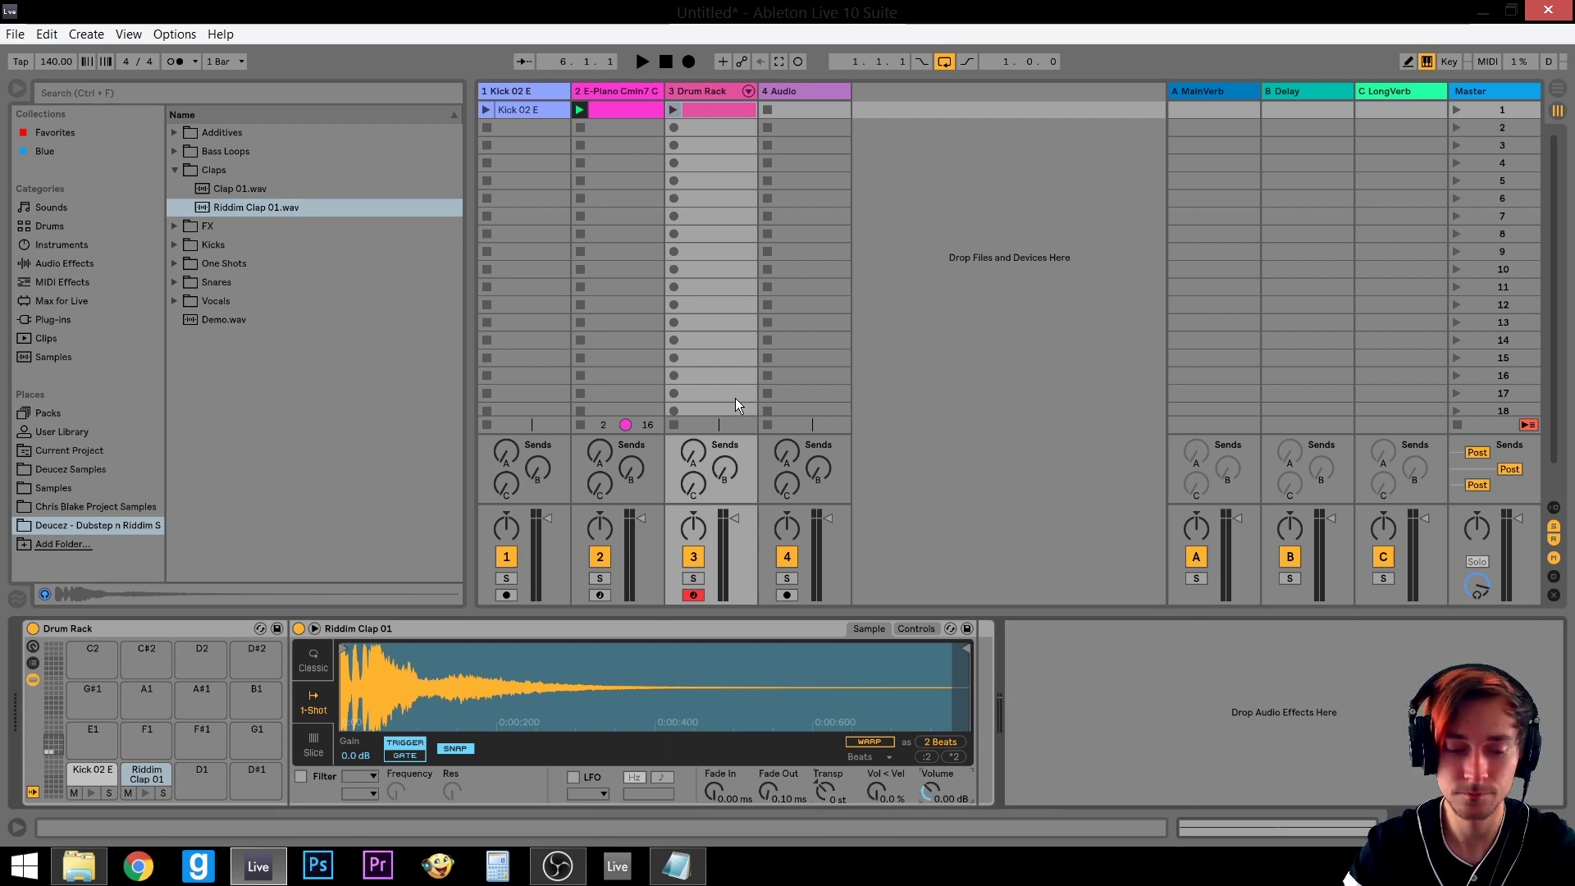
In the Drum Rack track's MIDI clip, add a half-bar Riddim Clap 01 note at 1.3
double_click(693, 106)
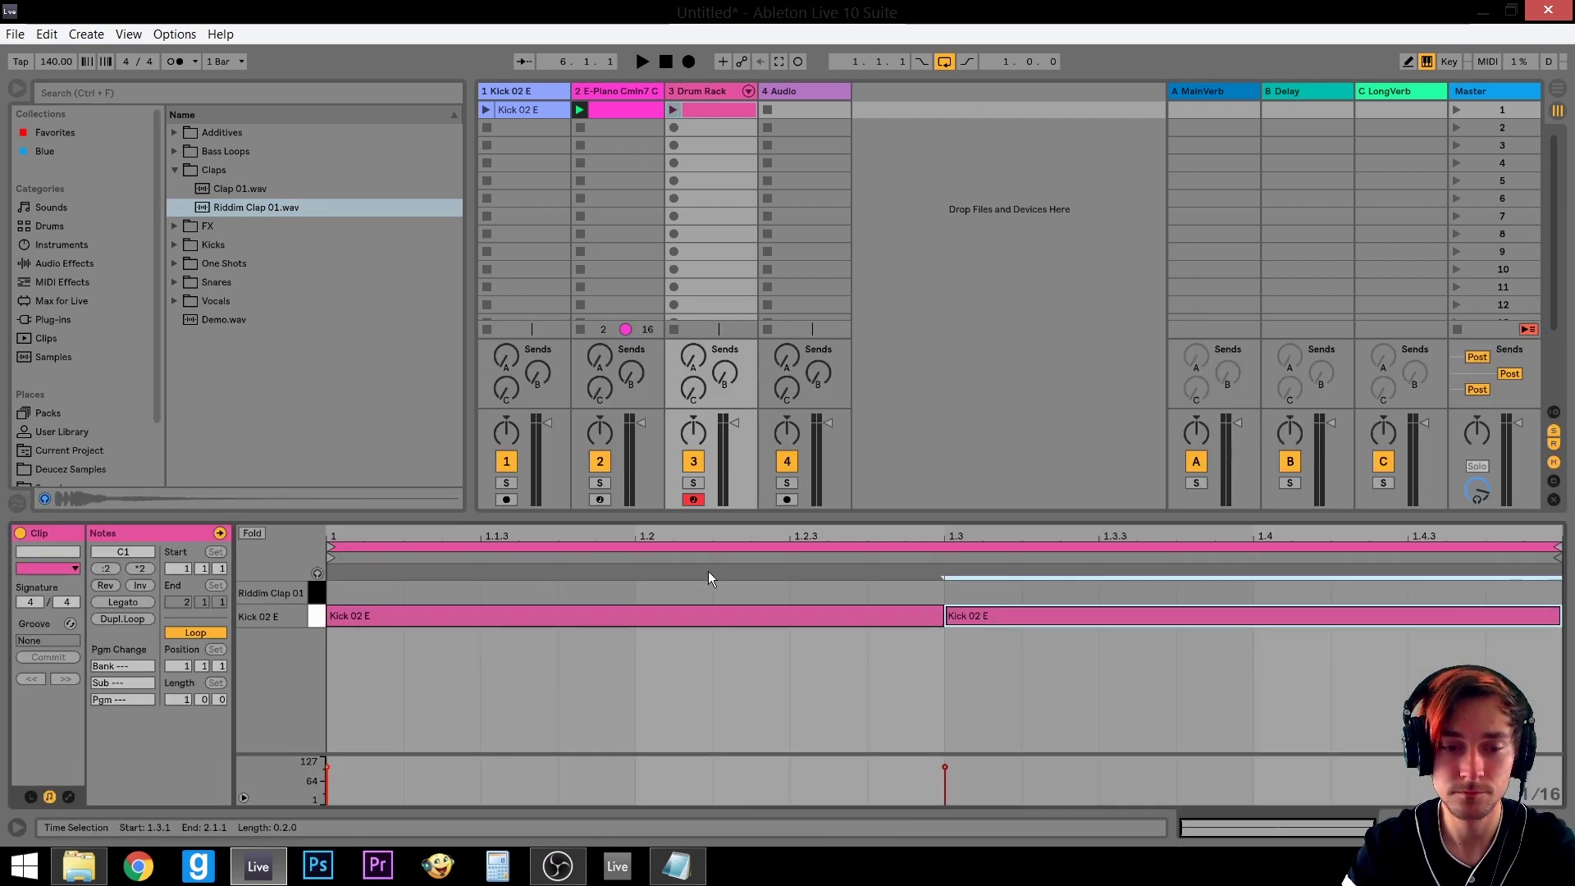
double_click(951, 584)
drag(1019, 592, 1561, 598)
click(890, 451)
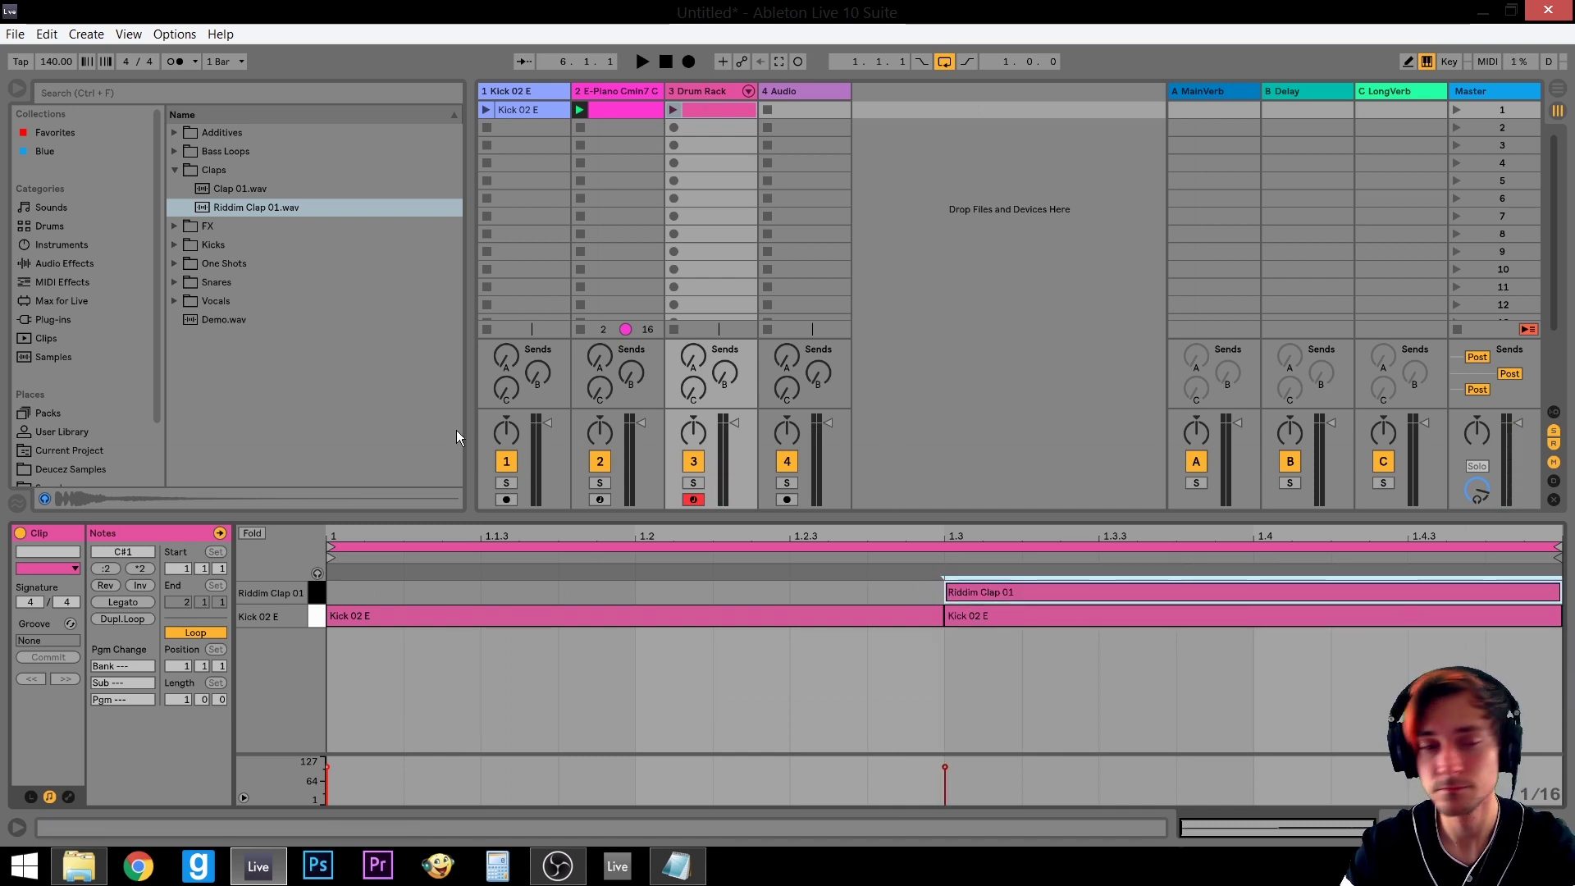
Replace the Kick 02 E clip in the first track with Looped 01.wav from the Deucez Samples Hi-Hat folder
drag(543, 518, 533, 738)
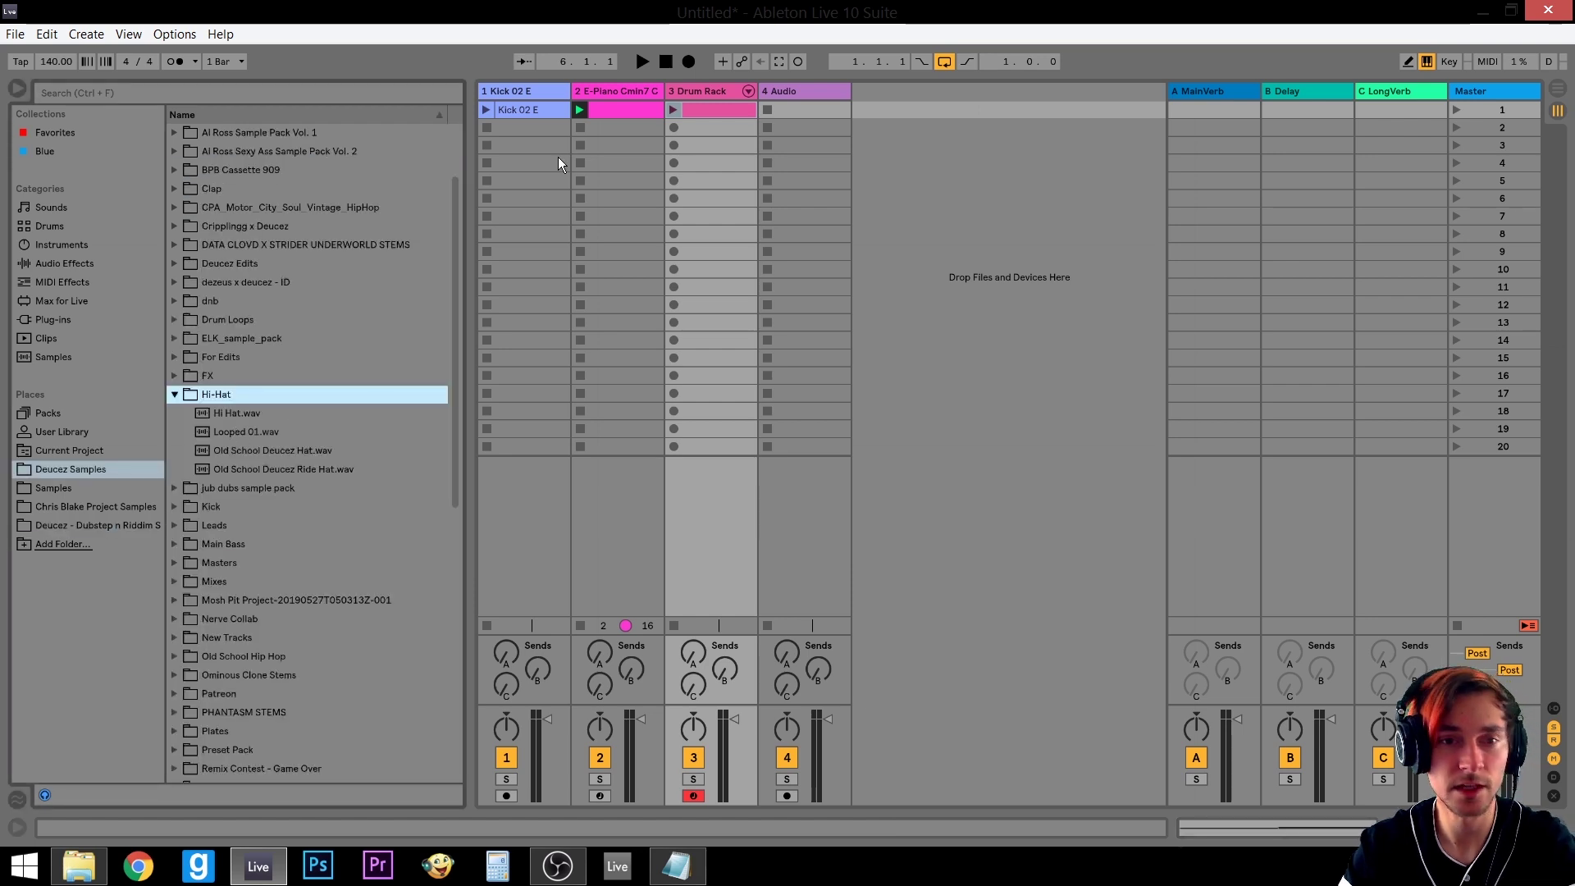
click(525, 110)
key(Delete)
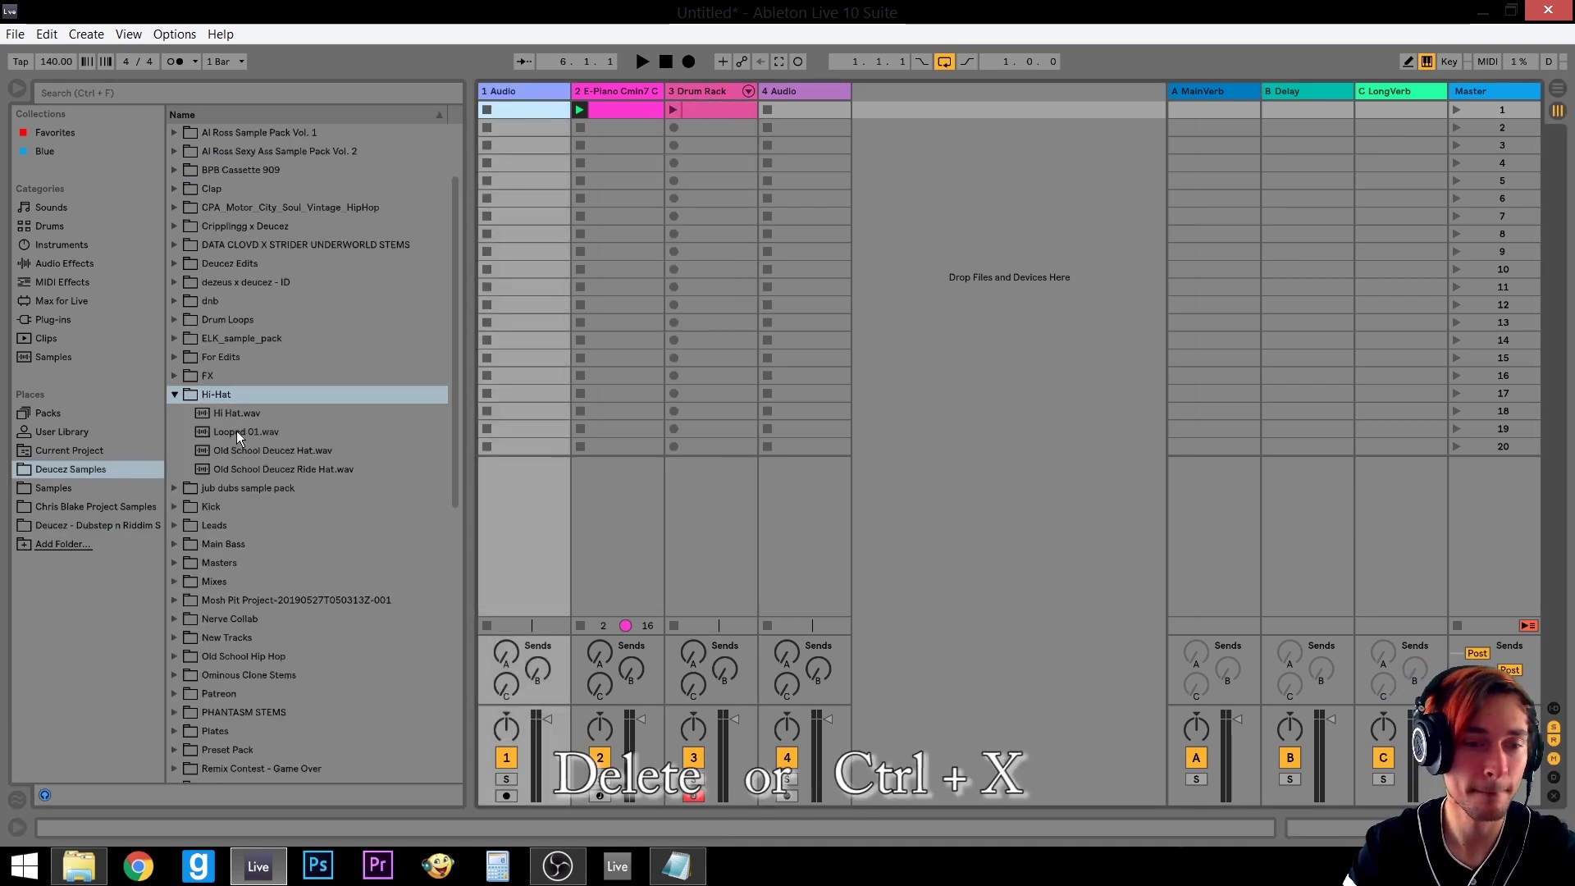
drag(237, 434, 525, 304)
drag(538, 115, 538, 116)
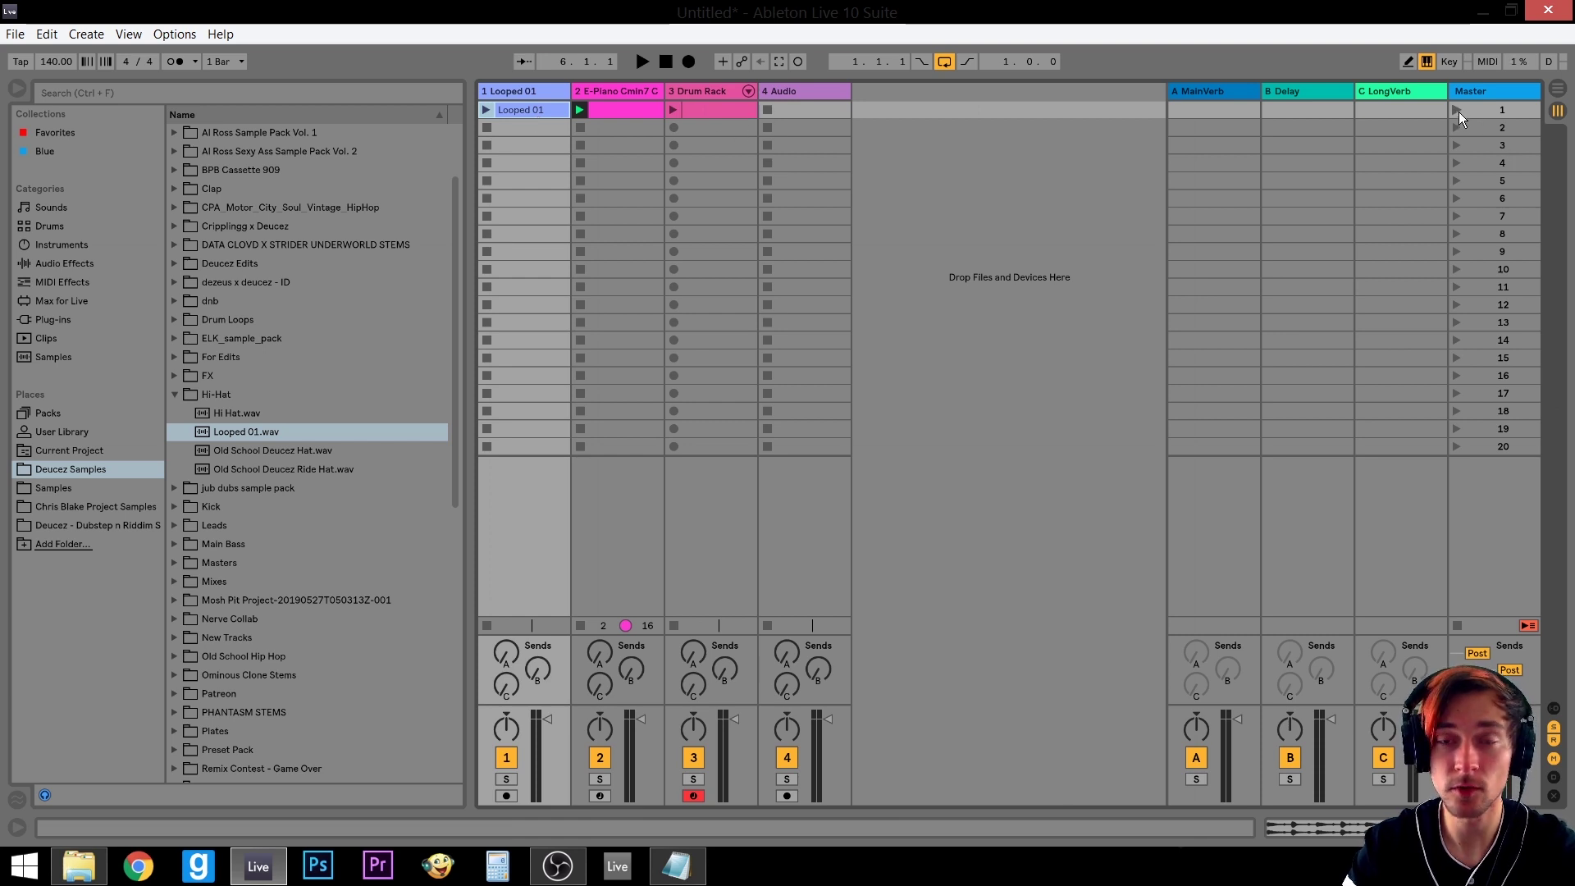
Launch scene 1 to hear the hi-hat loop, E-Piano and Drum Rack clips together, and stop playback
click(1483, 109)
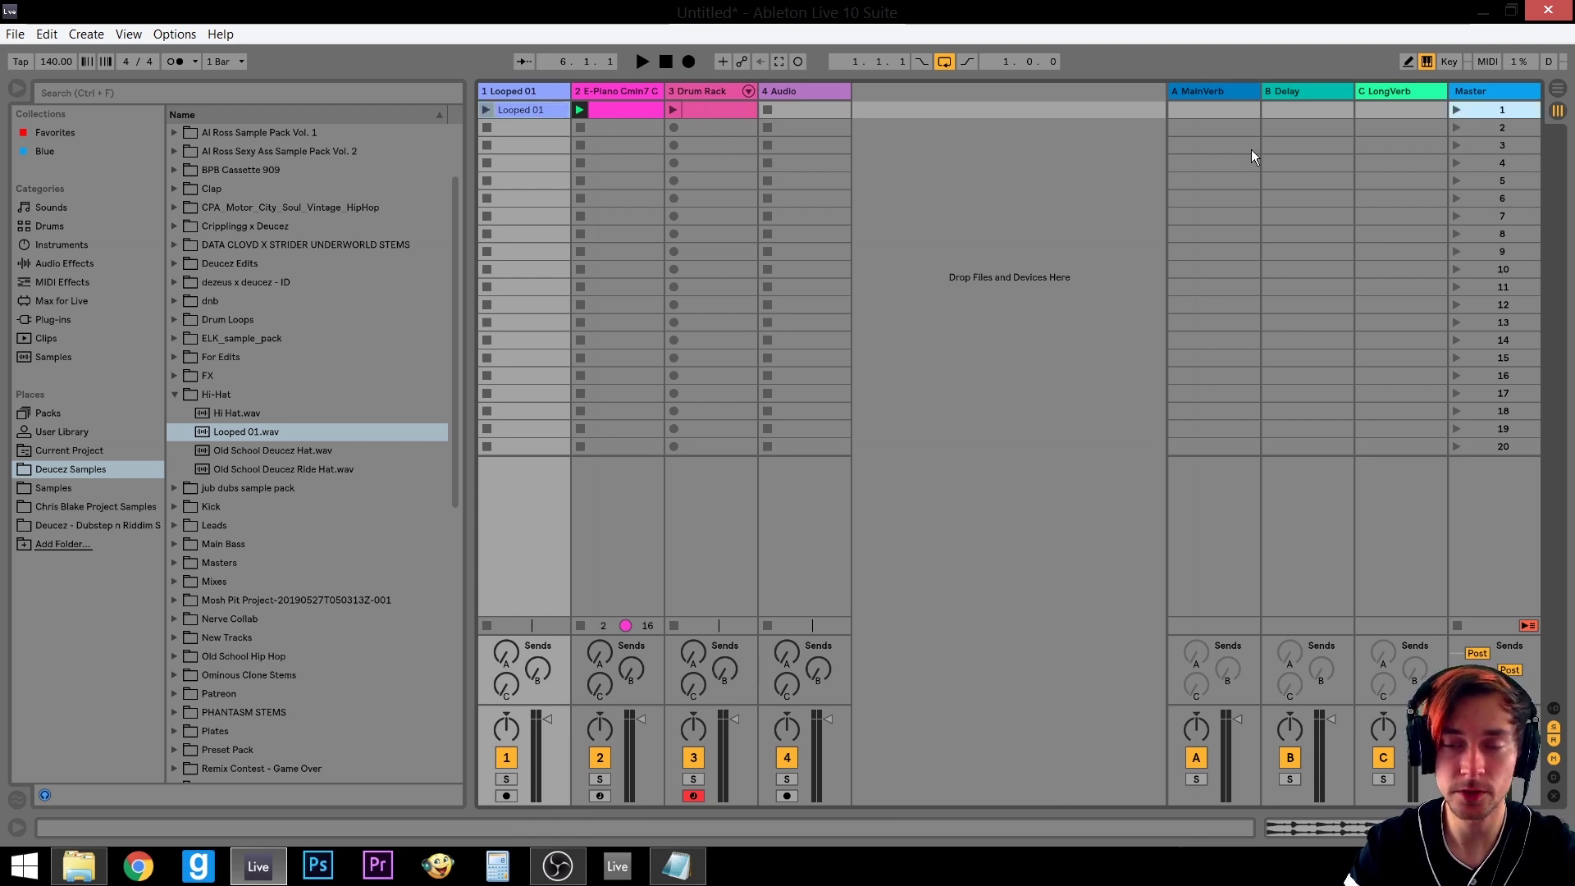
click(519, 114)
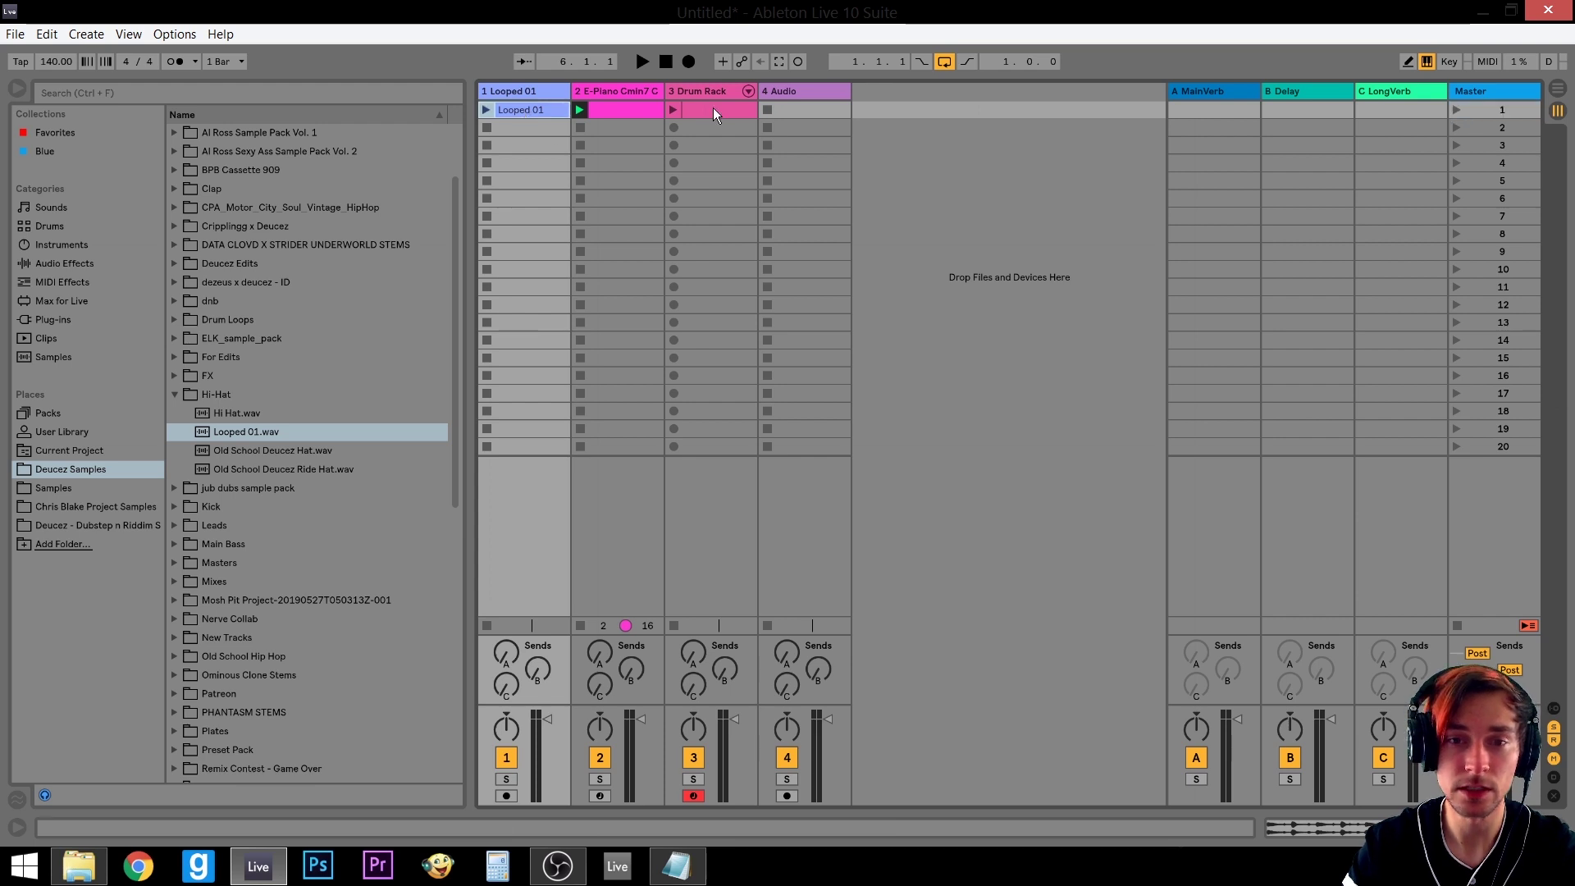
click(1456, 110)
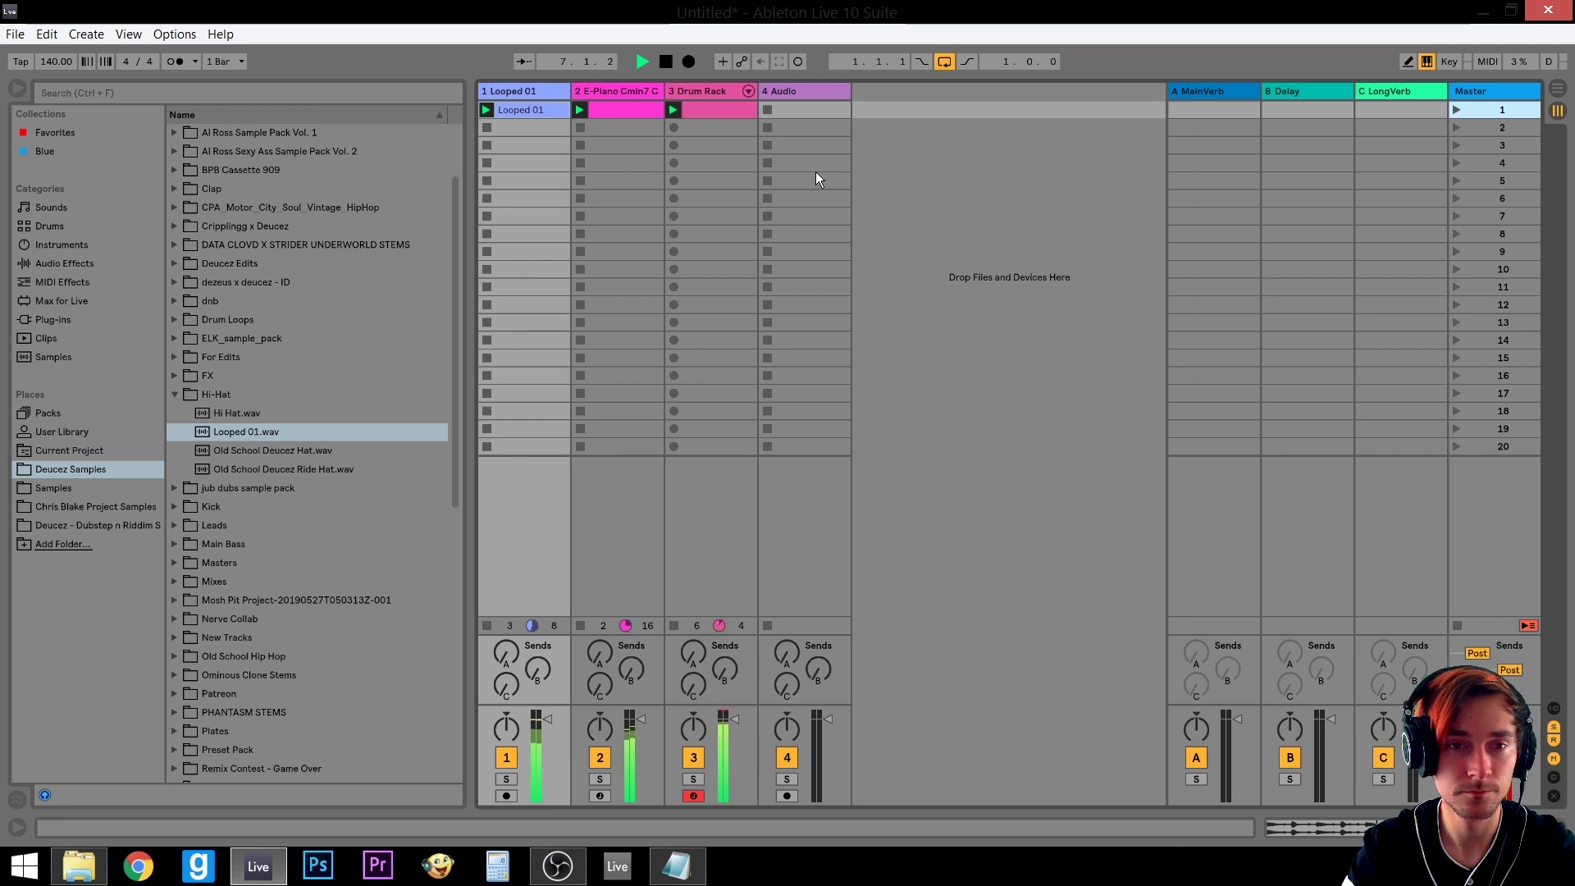
key(space)
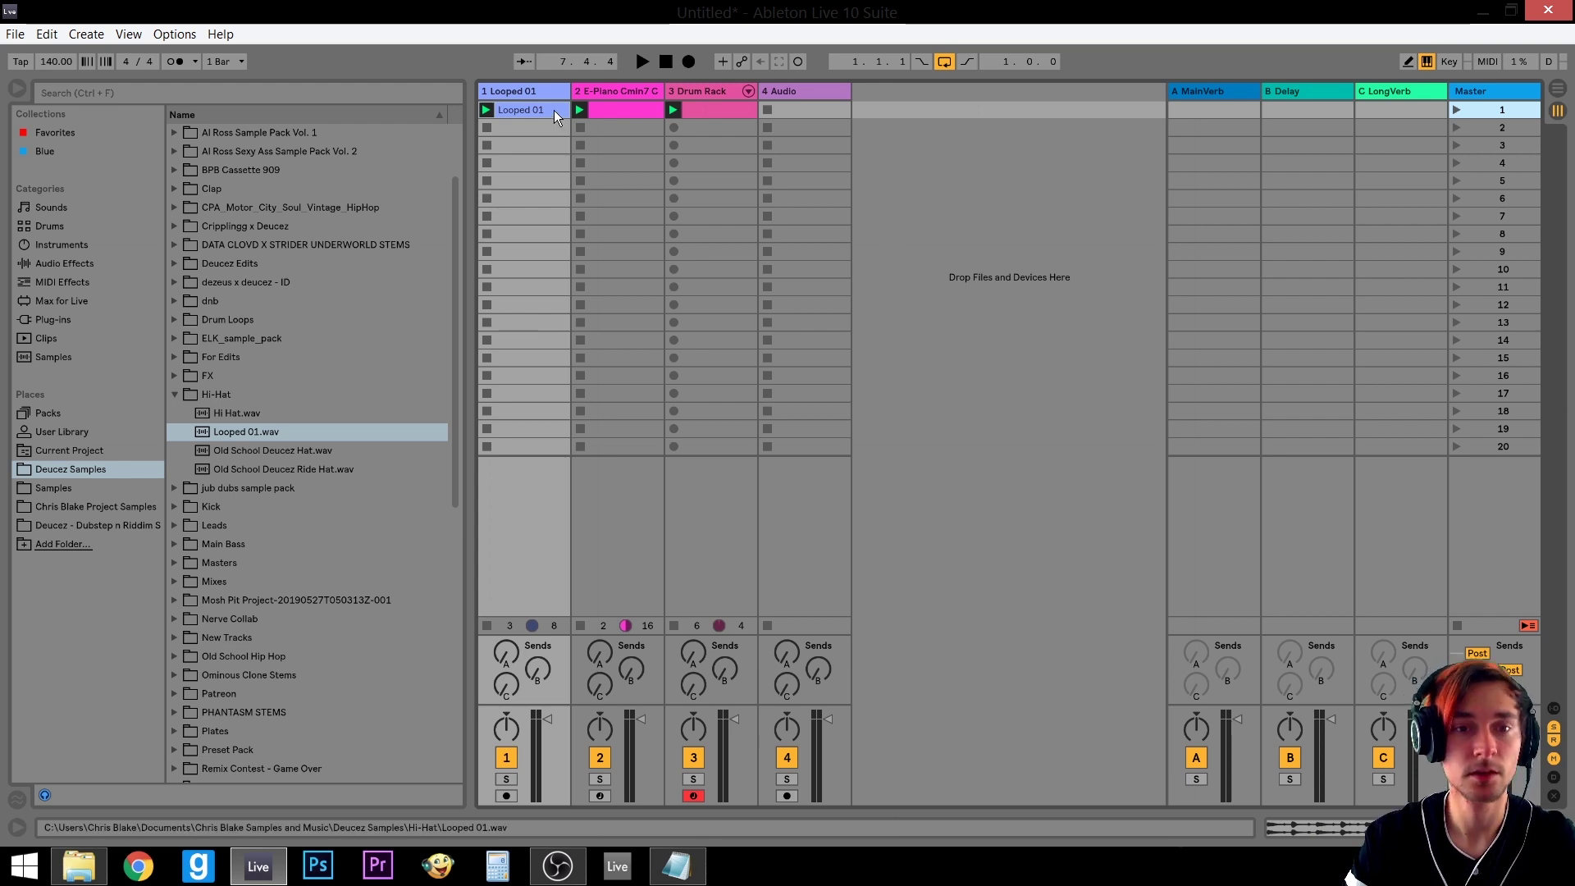
Return playback to the arrangement and copy the Looped 01 session clip to bar 1 of its arrangement track
key(Tab)
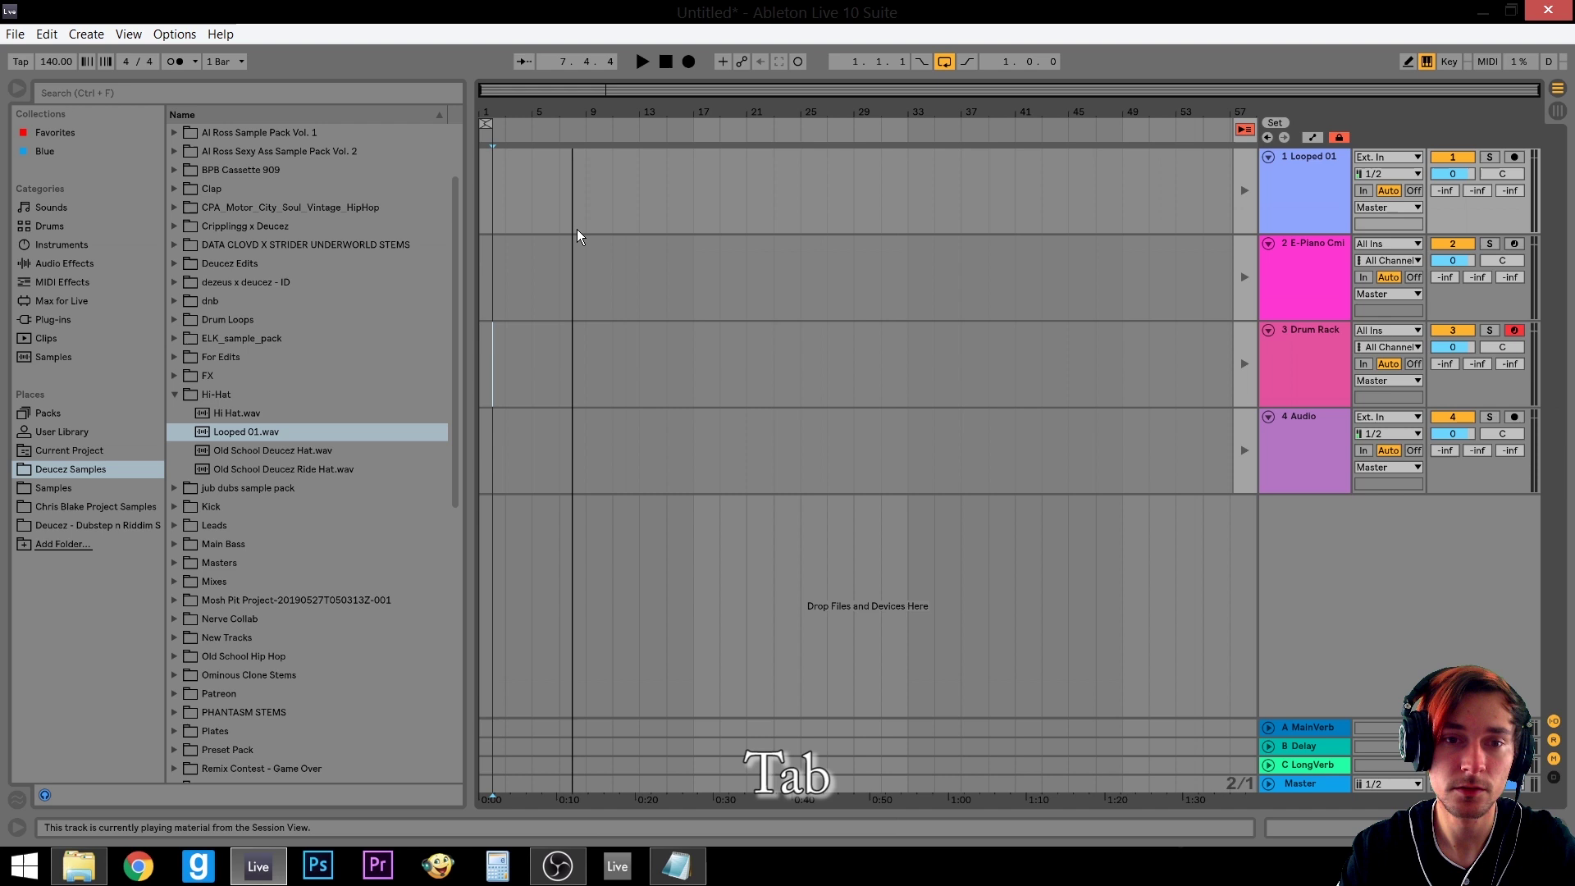
click(1244, 129)
key(Tab)
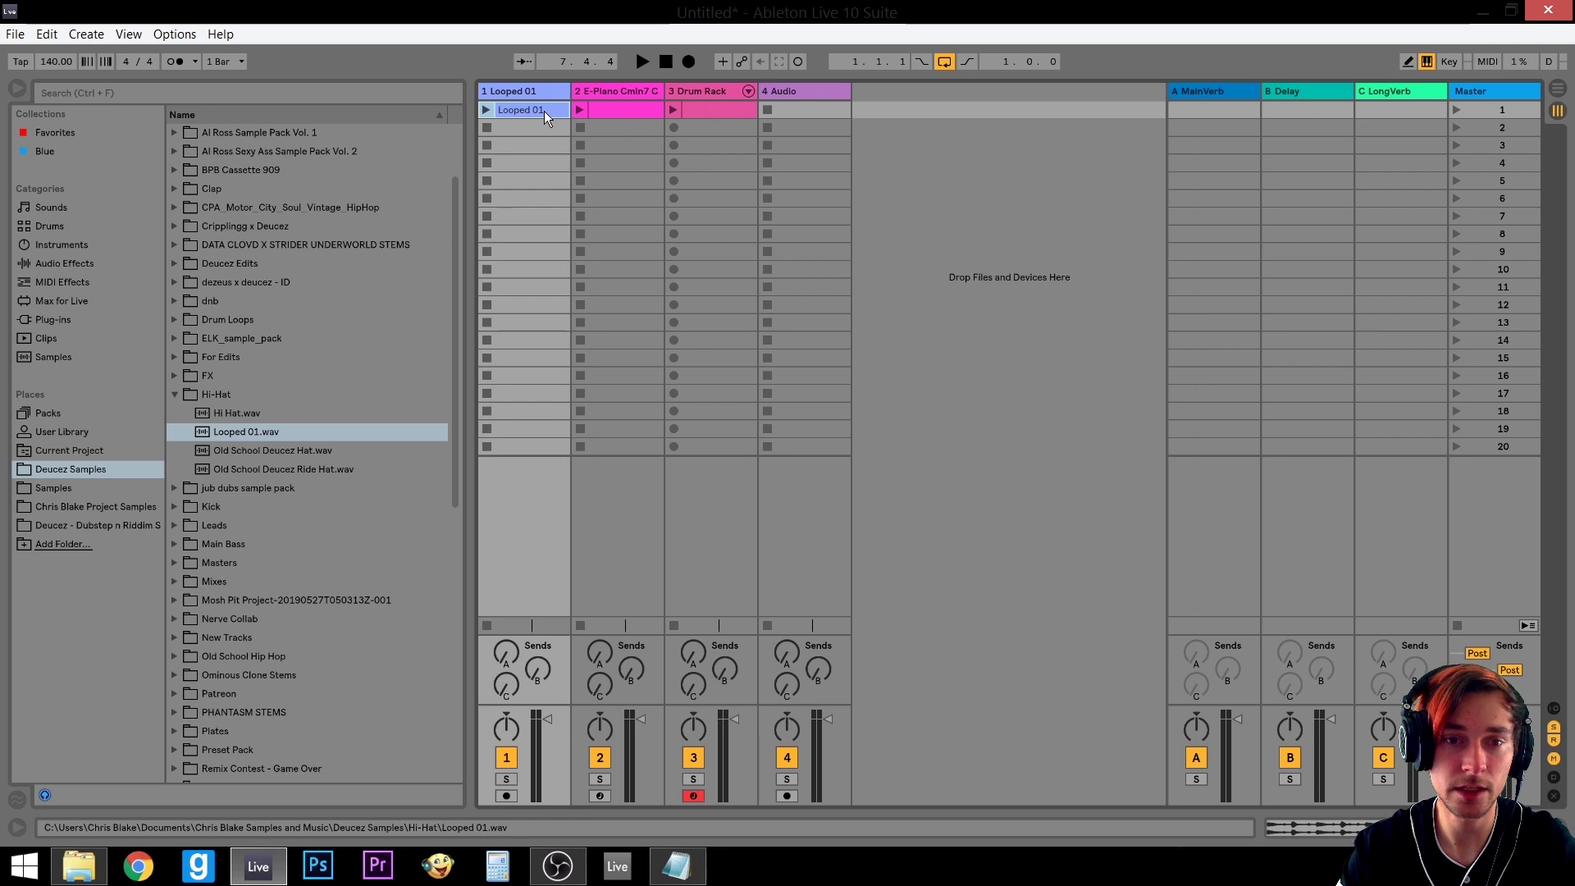
key(Tab)
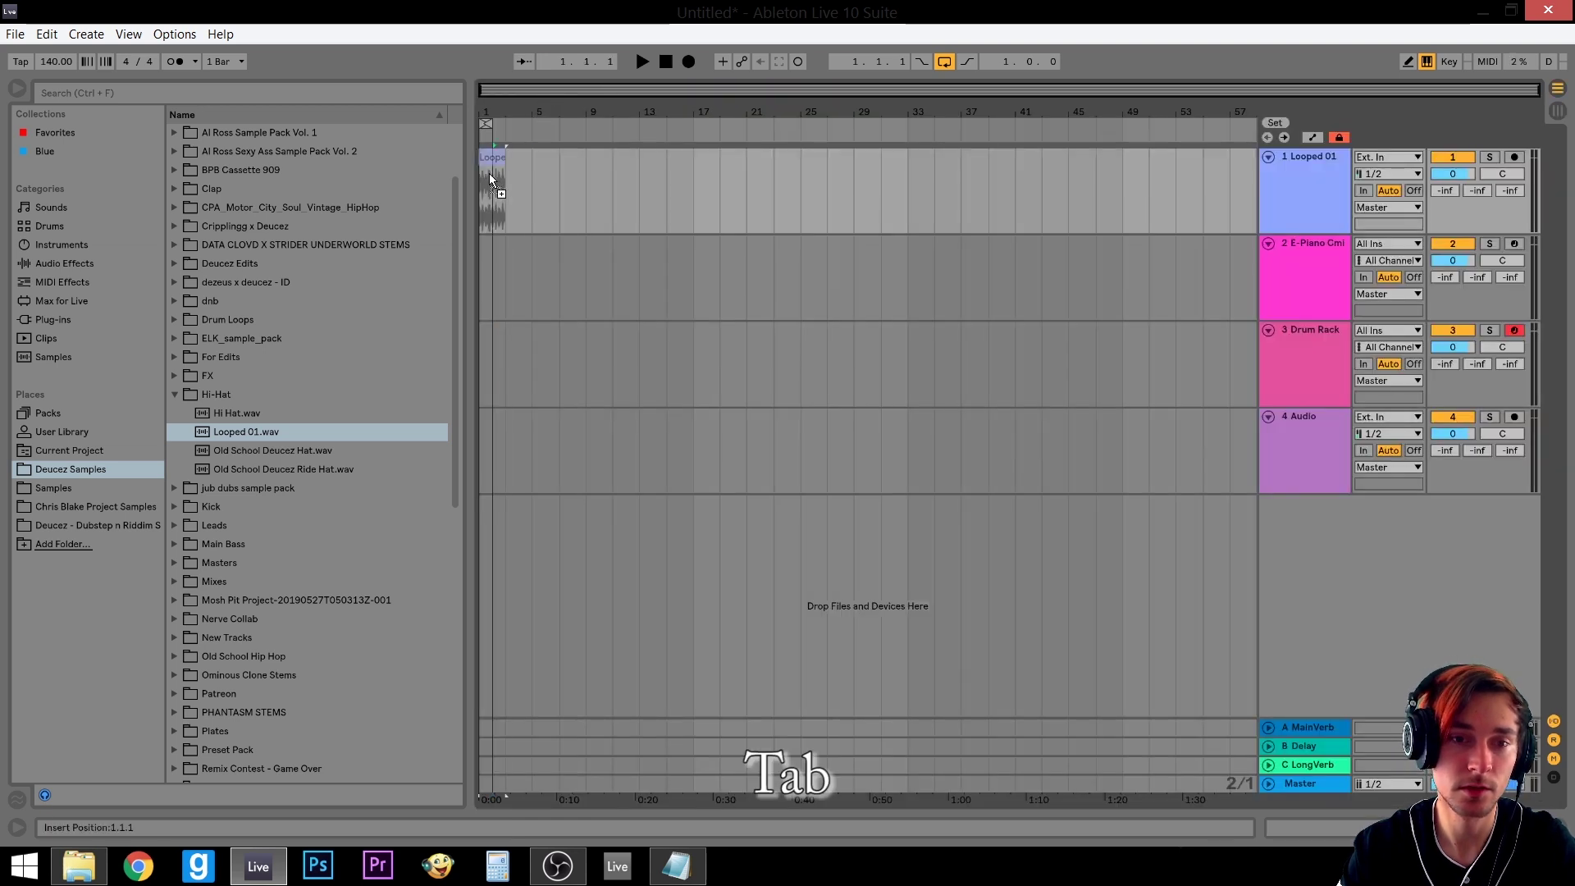
drag(489, 174, 490, 175)
Copy the E-Piano and Drum Rack session clips to bar 1 of their arrangement tracks
key(Tab)
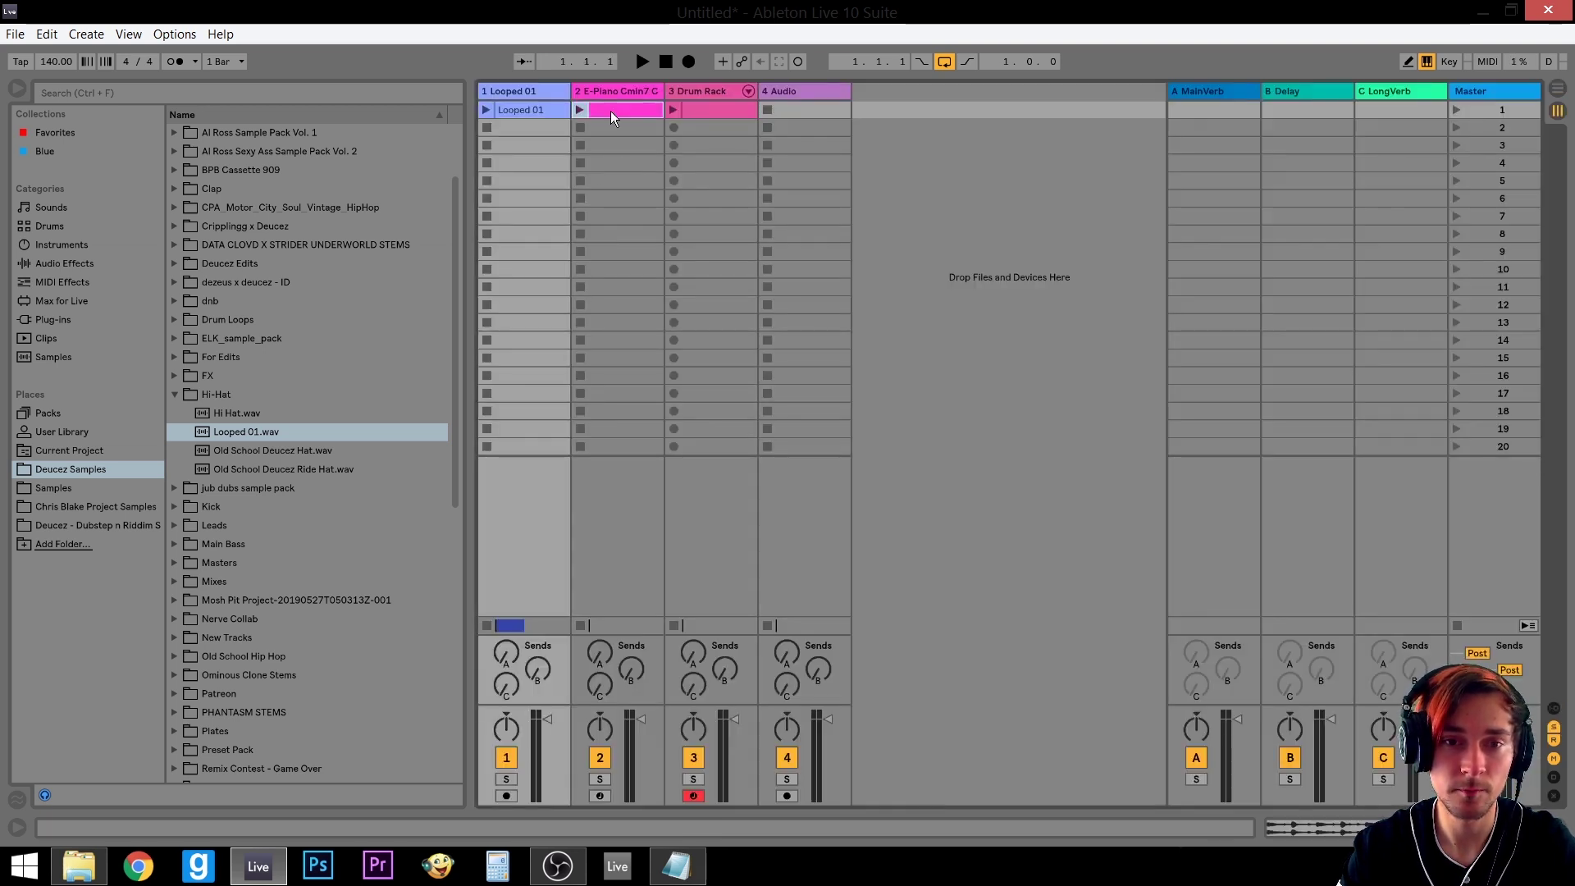
key(Tab)
drag(631, 132, 486, 259)
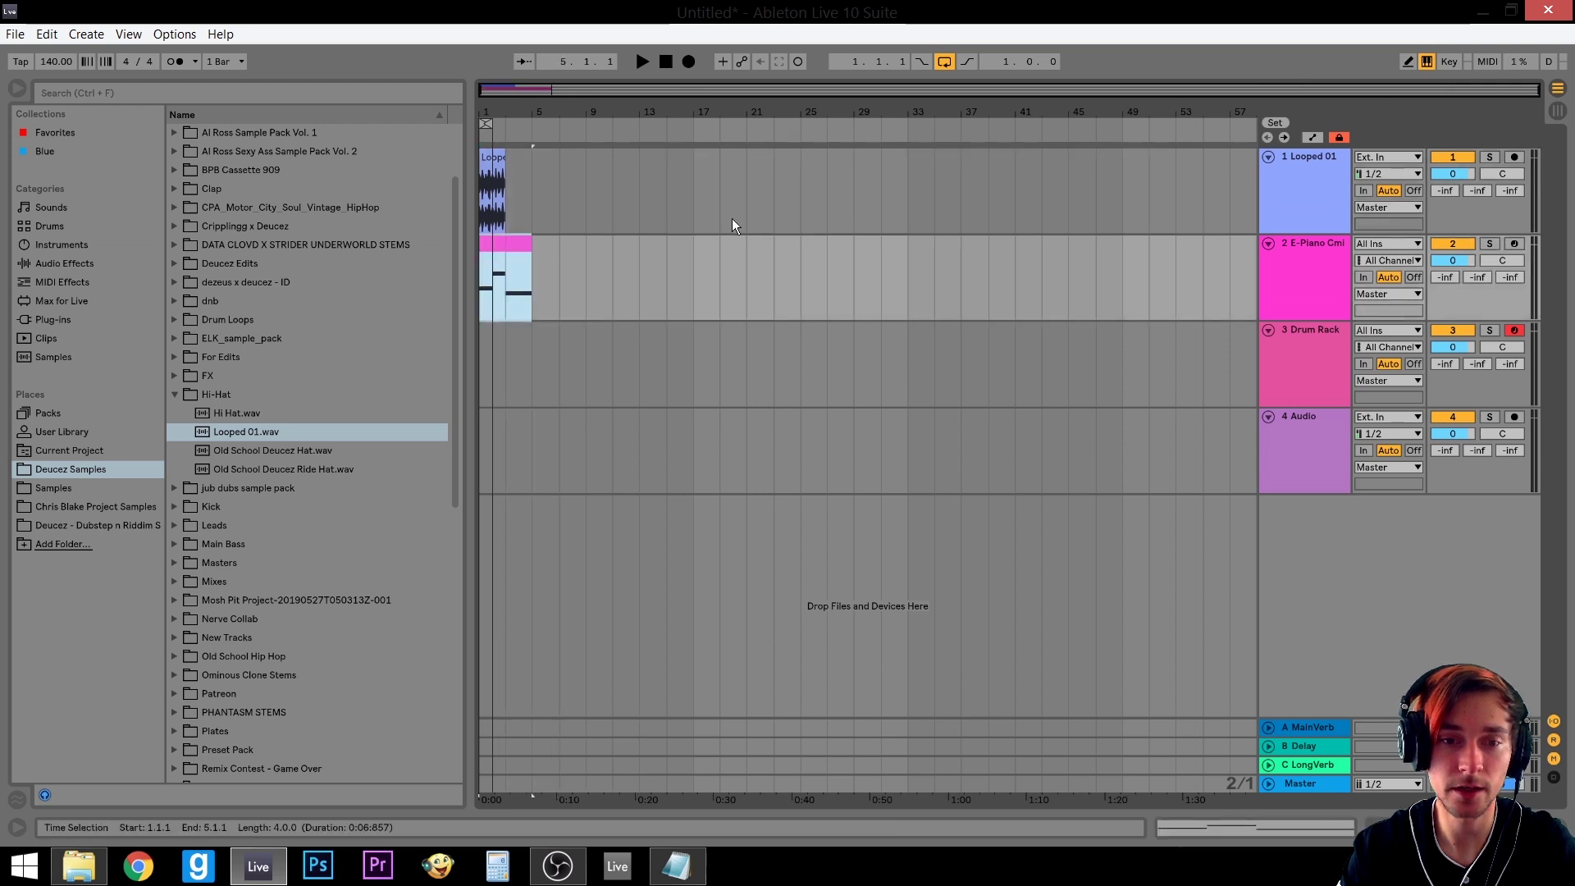
key(Tab)
key(Tab)
drag(727, 117, 489, 353)
drag(489, 112, 489, 246)
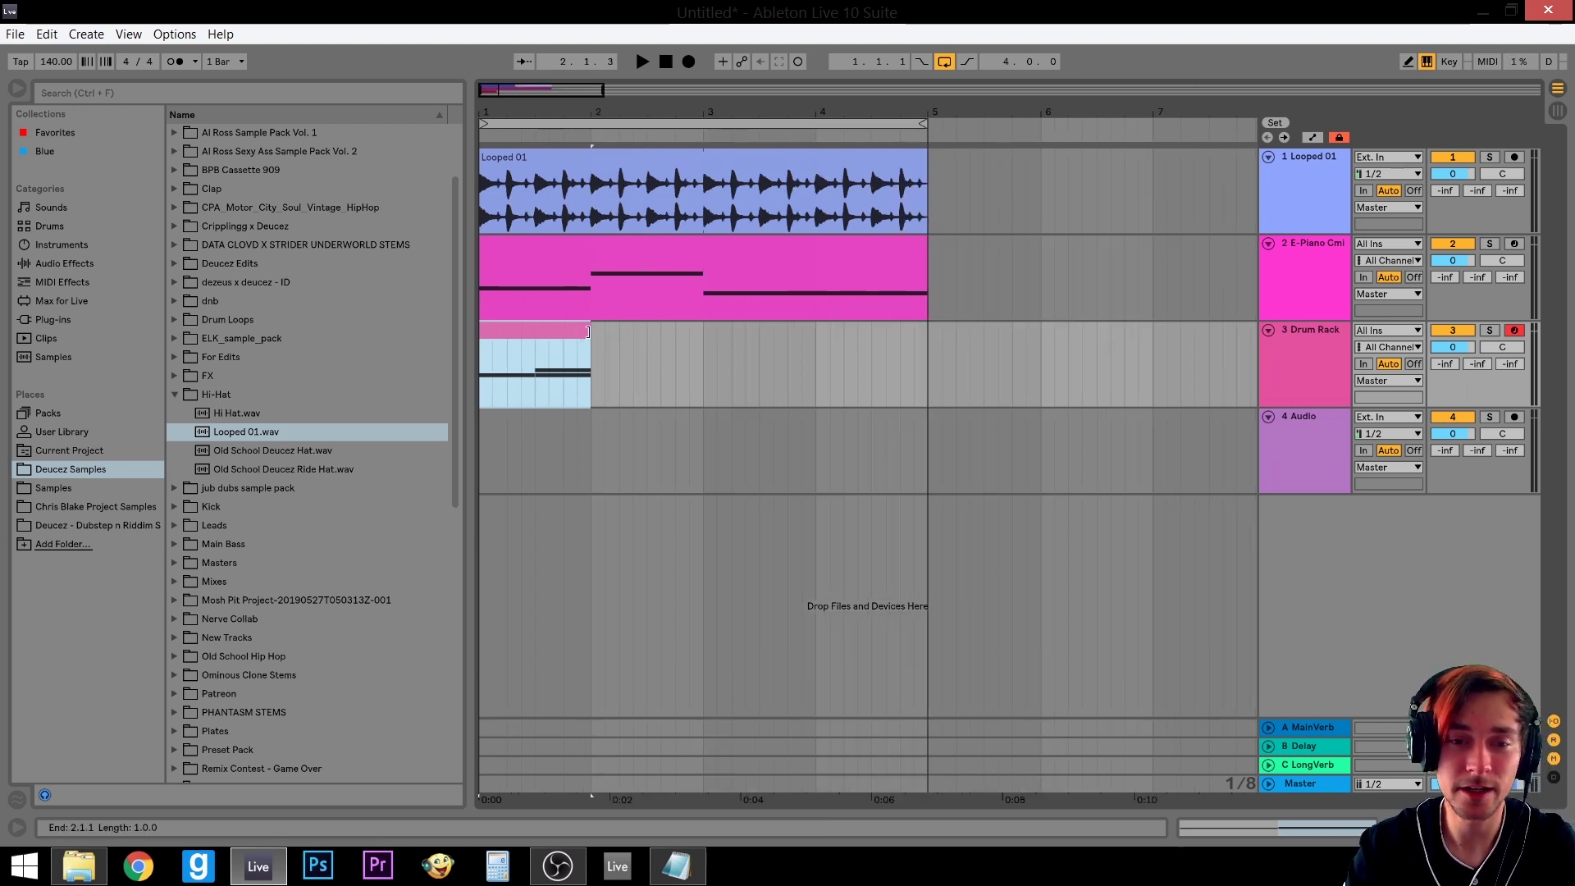
Extend the Drum Rack arrangement clip to bar 5, demonstrating its Loop setting in the clip's note view
drag(588, 331, 925, 328)
double_click(862, 328)
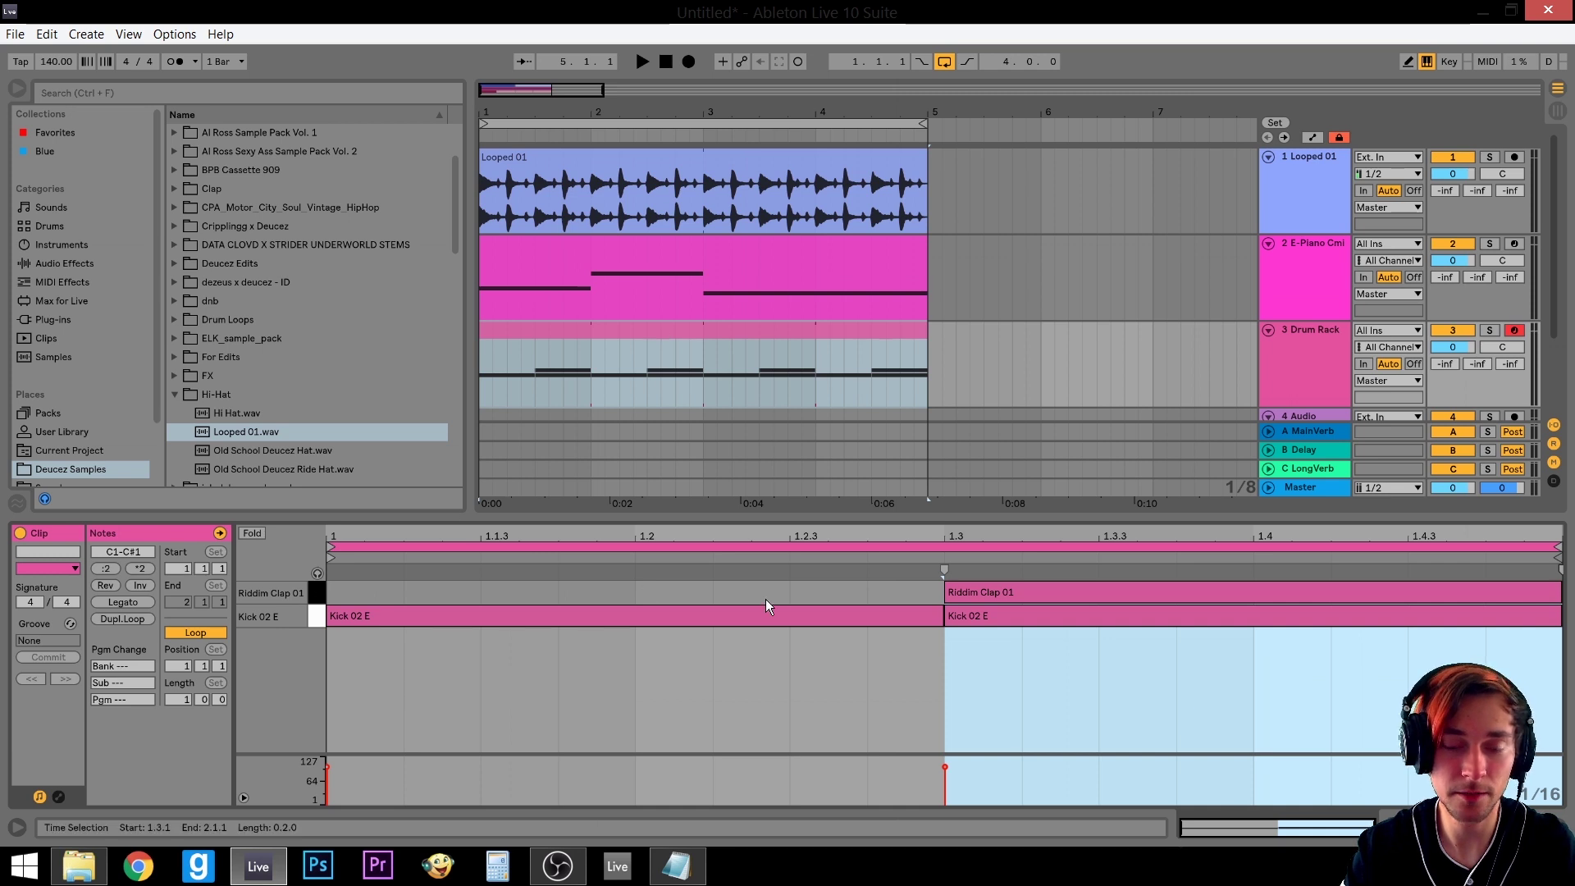
click(207, 632)
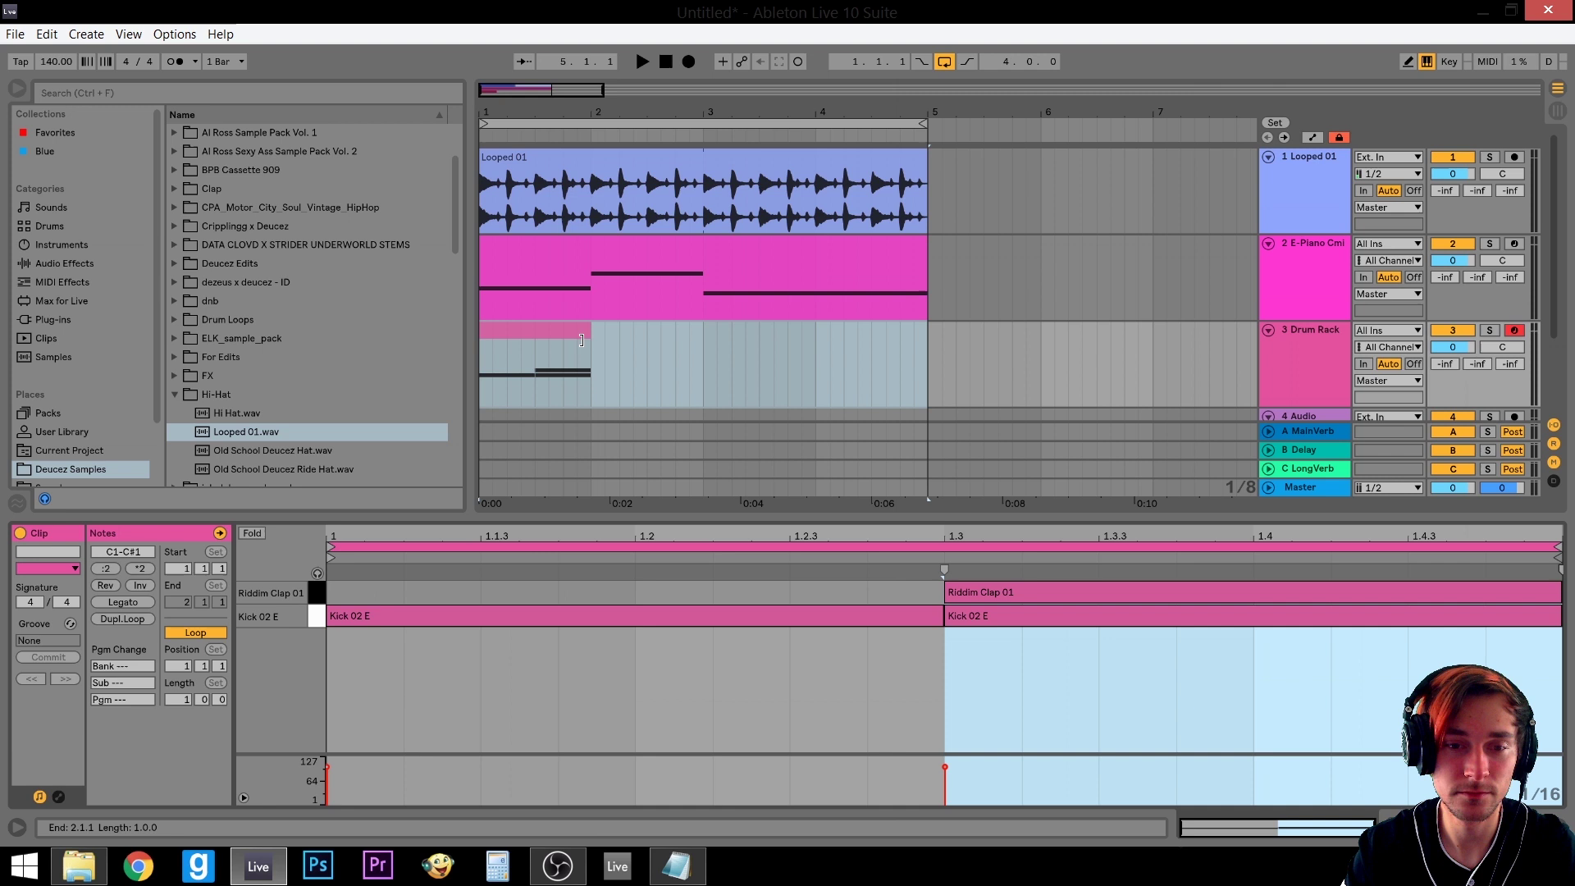
drag(591, 336, 921, 336)
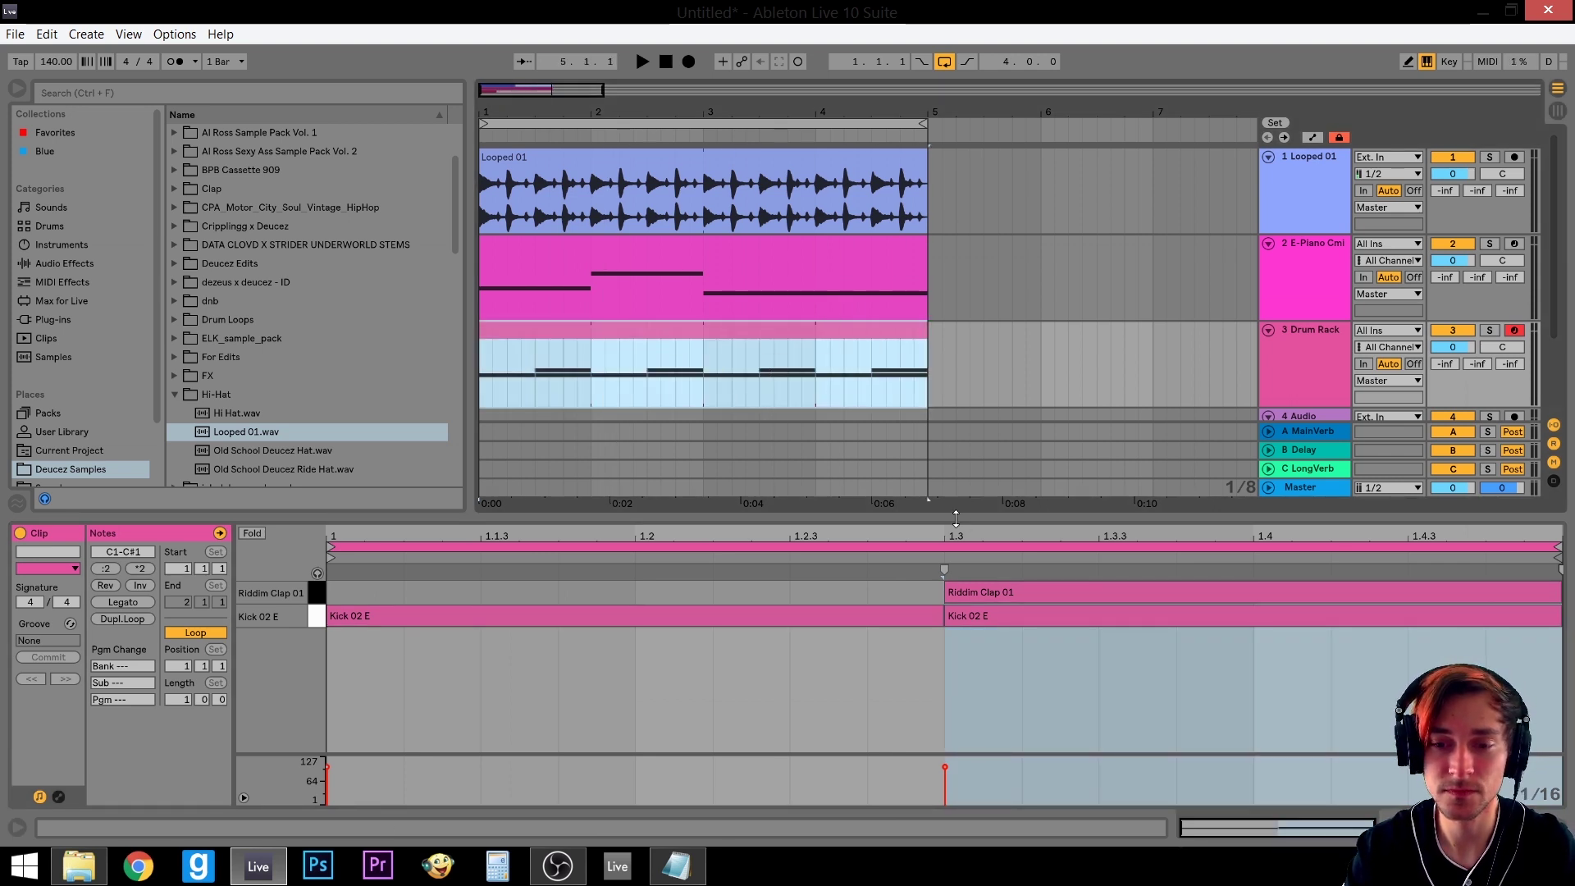
key(ctrl+alt+l)
Open the Looped 01 arrangement clip, shorten it to end at bar 3, and extend it back to bar 5
click(722, 203)
double_click(851, 166)
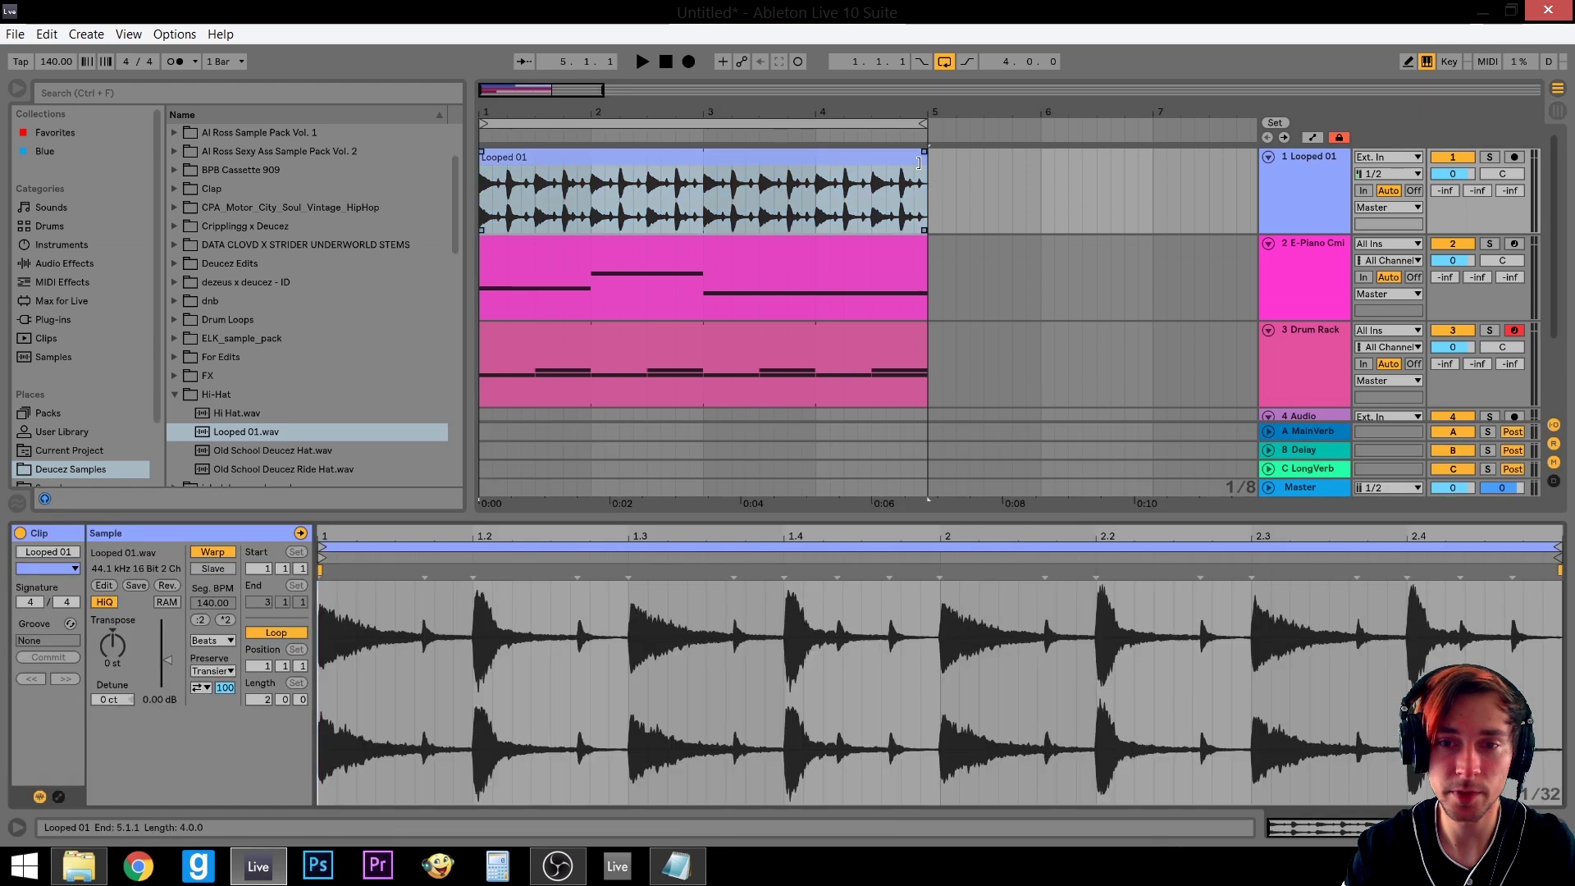
drag(925, 160, 703, 160)
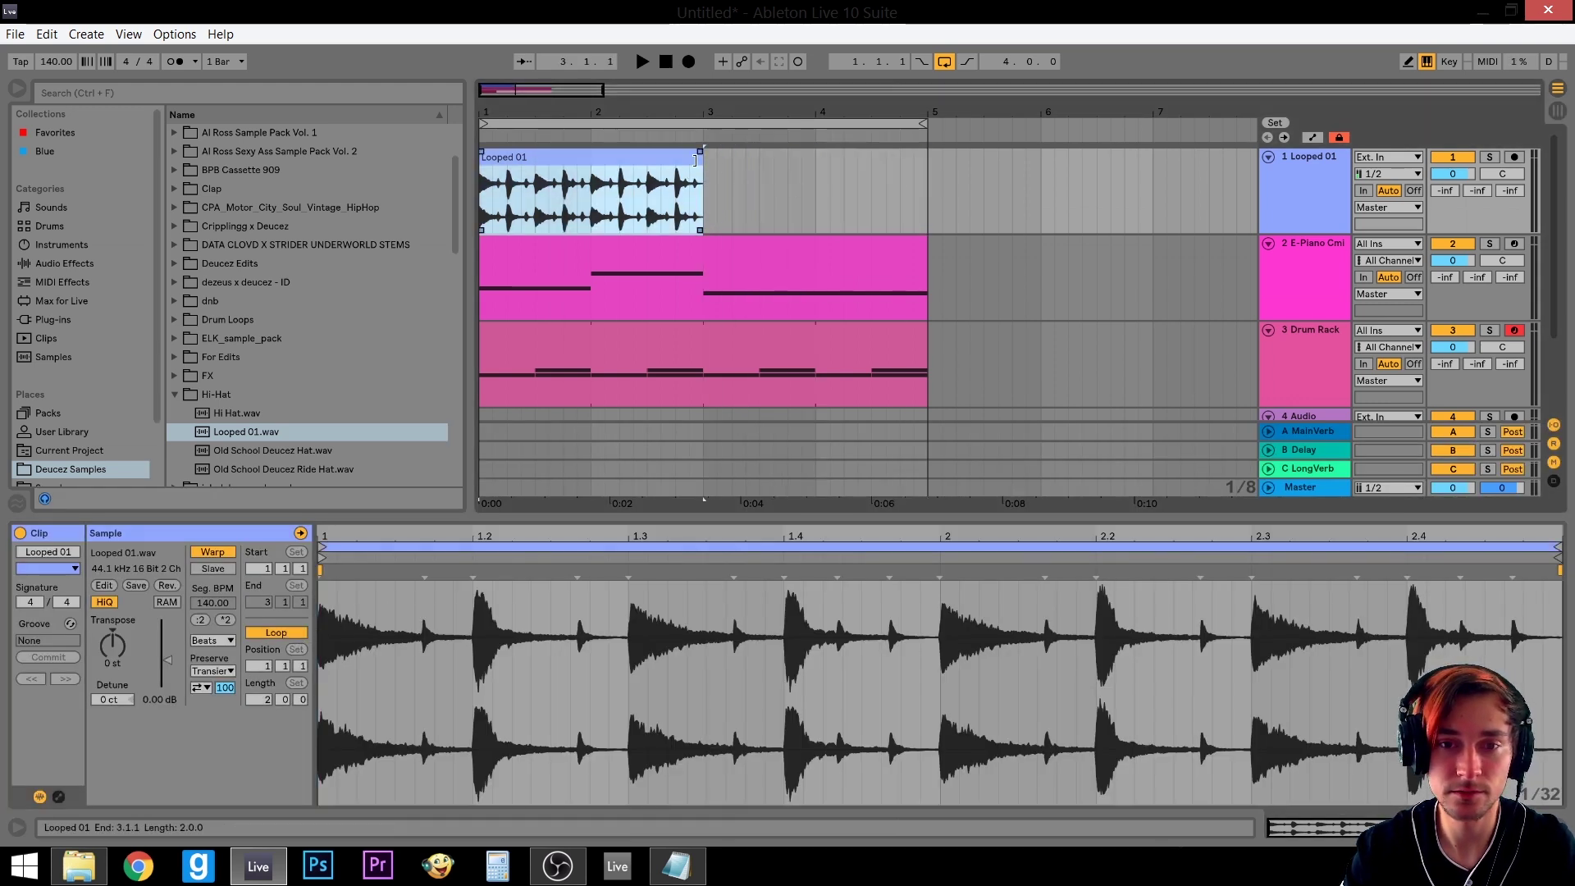
drag(702, 181, 927, 172)
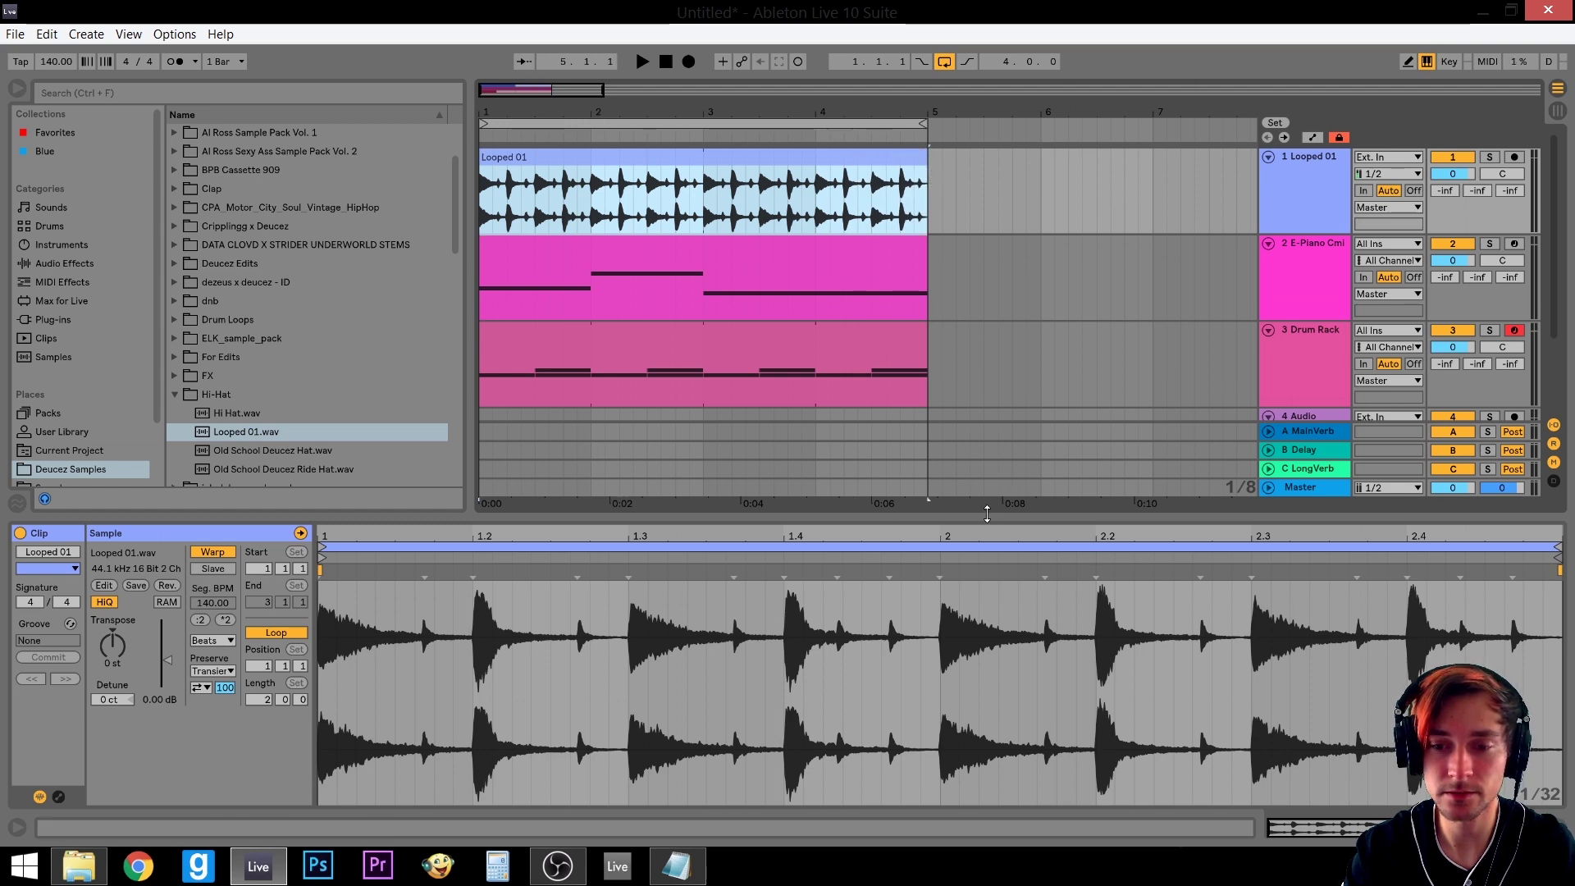
key(ctrl+alt+l)
Select all tracks' clips in bars 1 to 4 of the arrangement, cut them and paste them at bar 17
key(minus)
key(minus)
key(minus)
drag(617, 185, 373, 420)
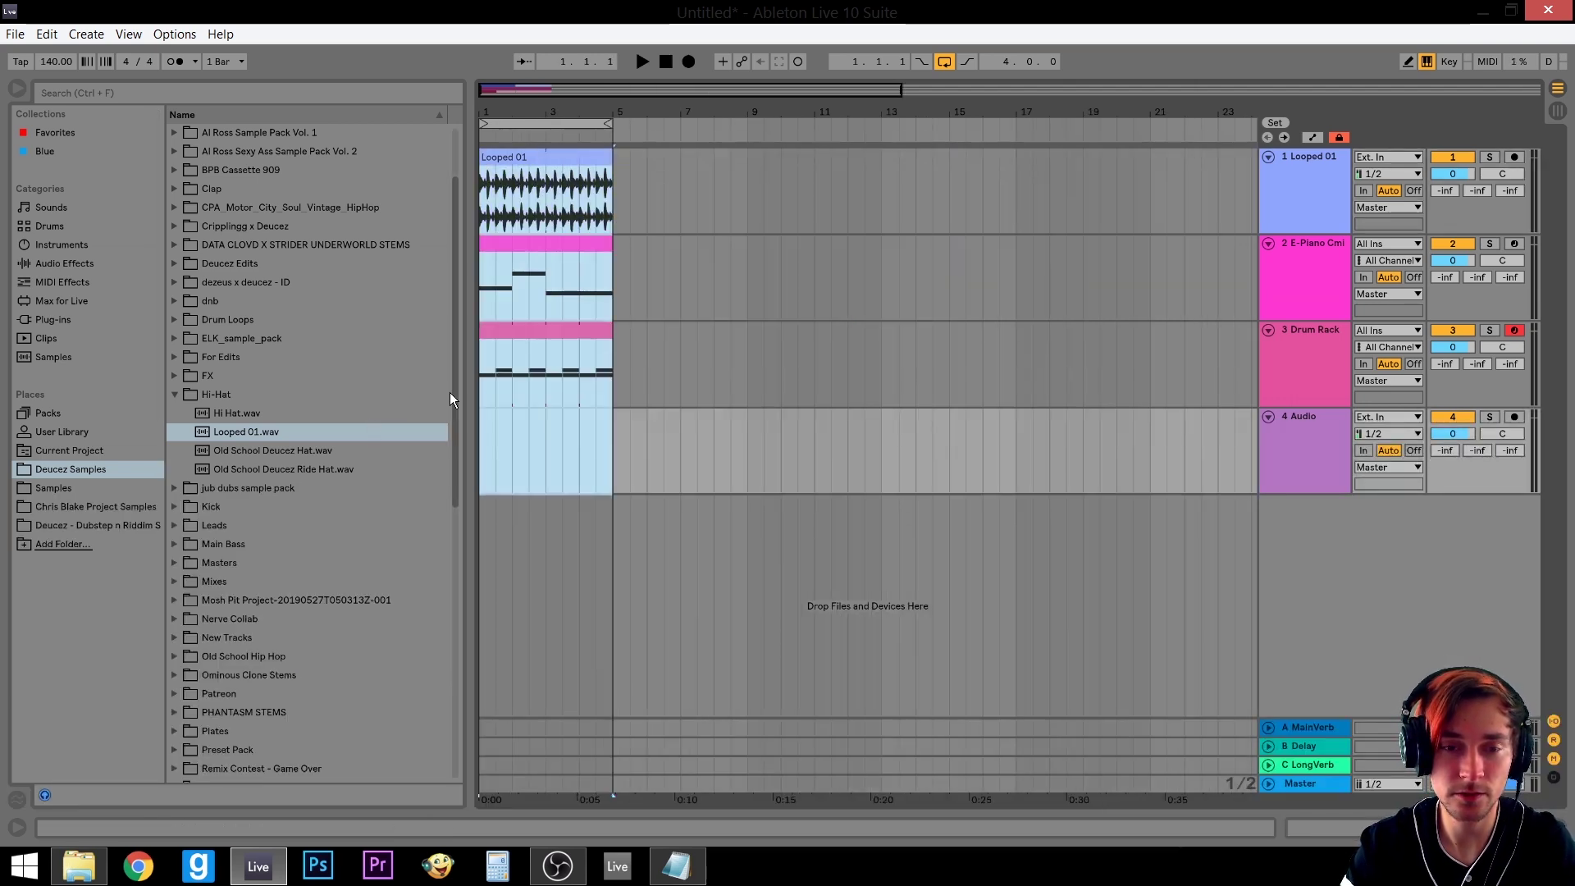
click(566, 245)
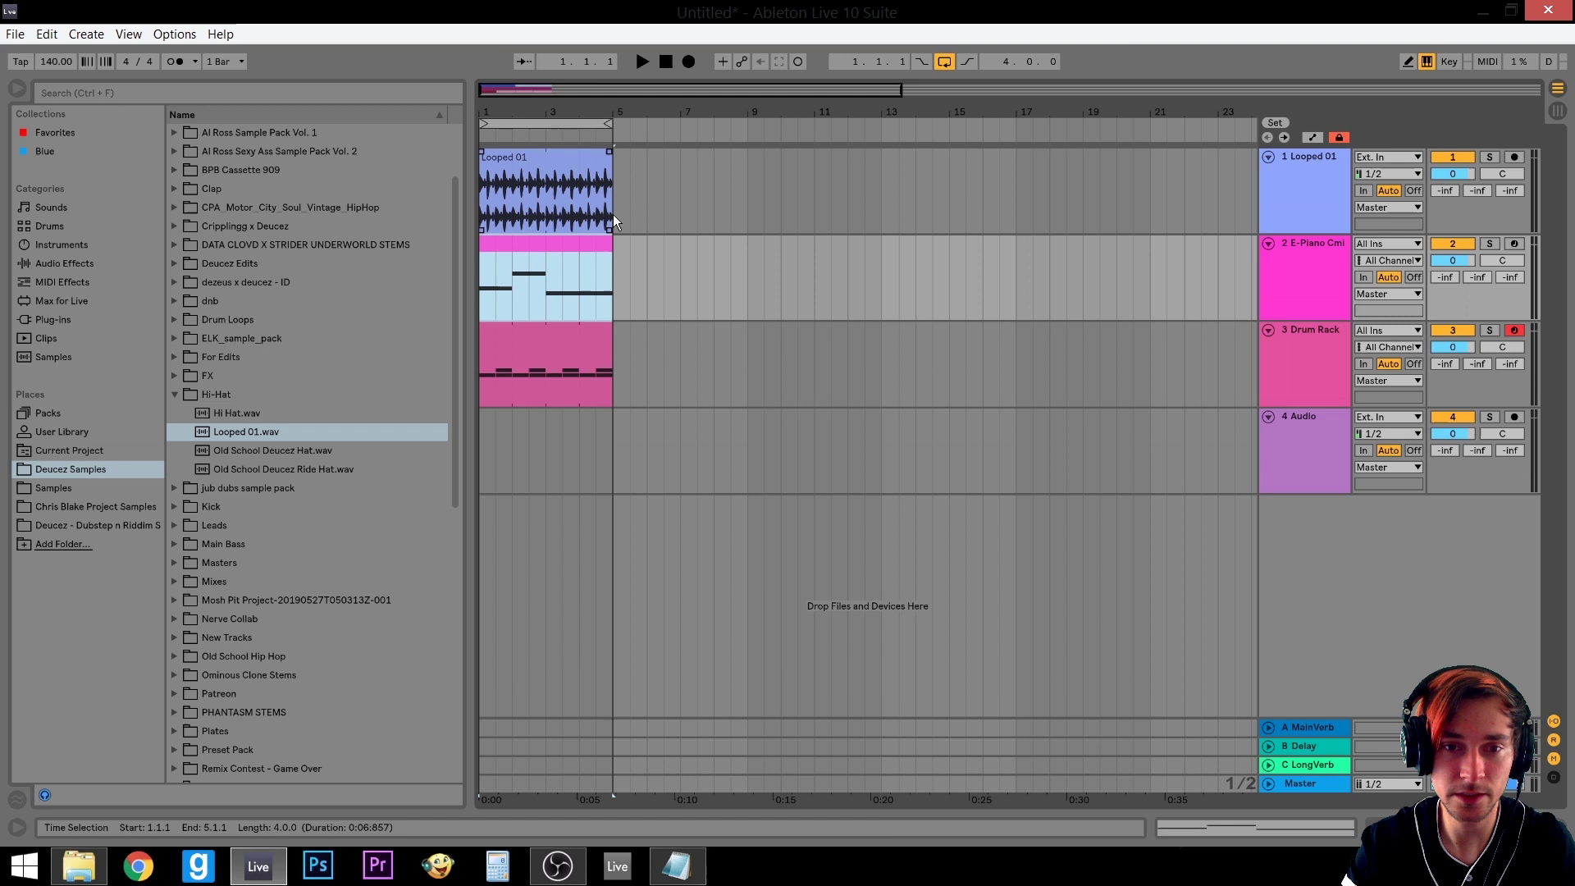
drag(613, 214, 323, 418)
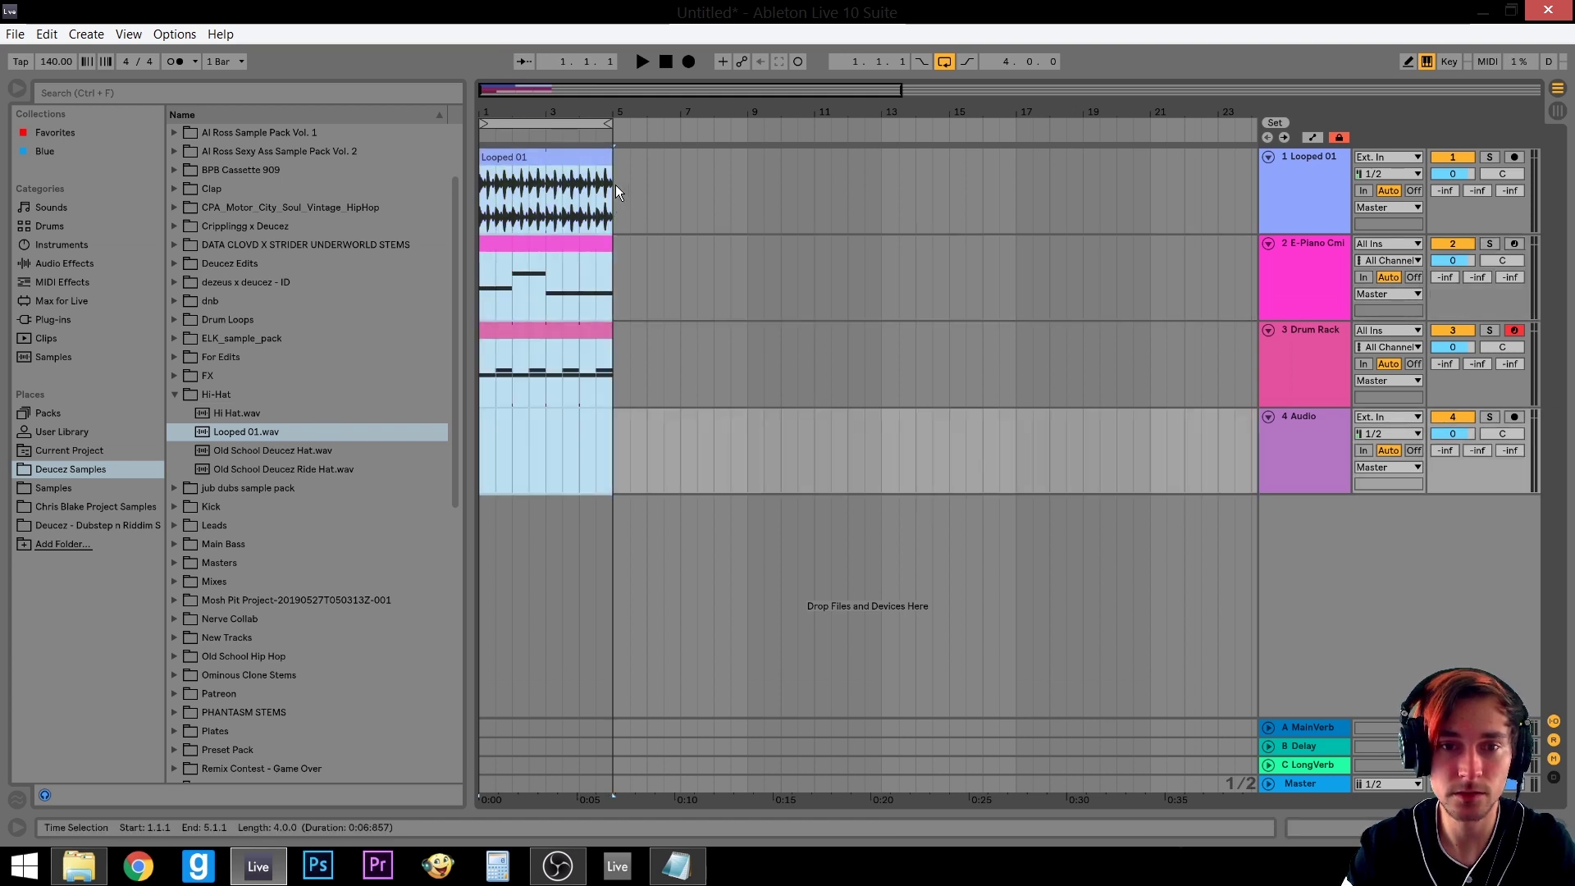
drag(615, 184, 317, 460)
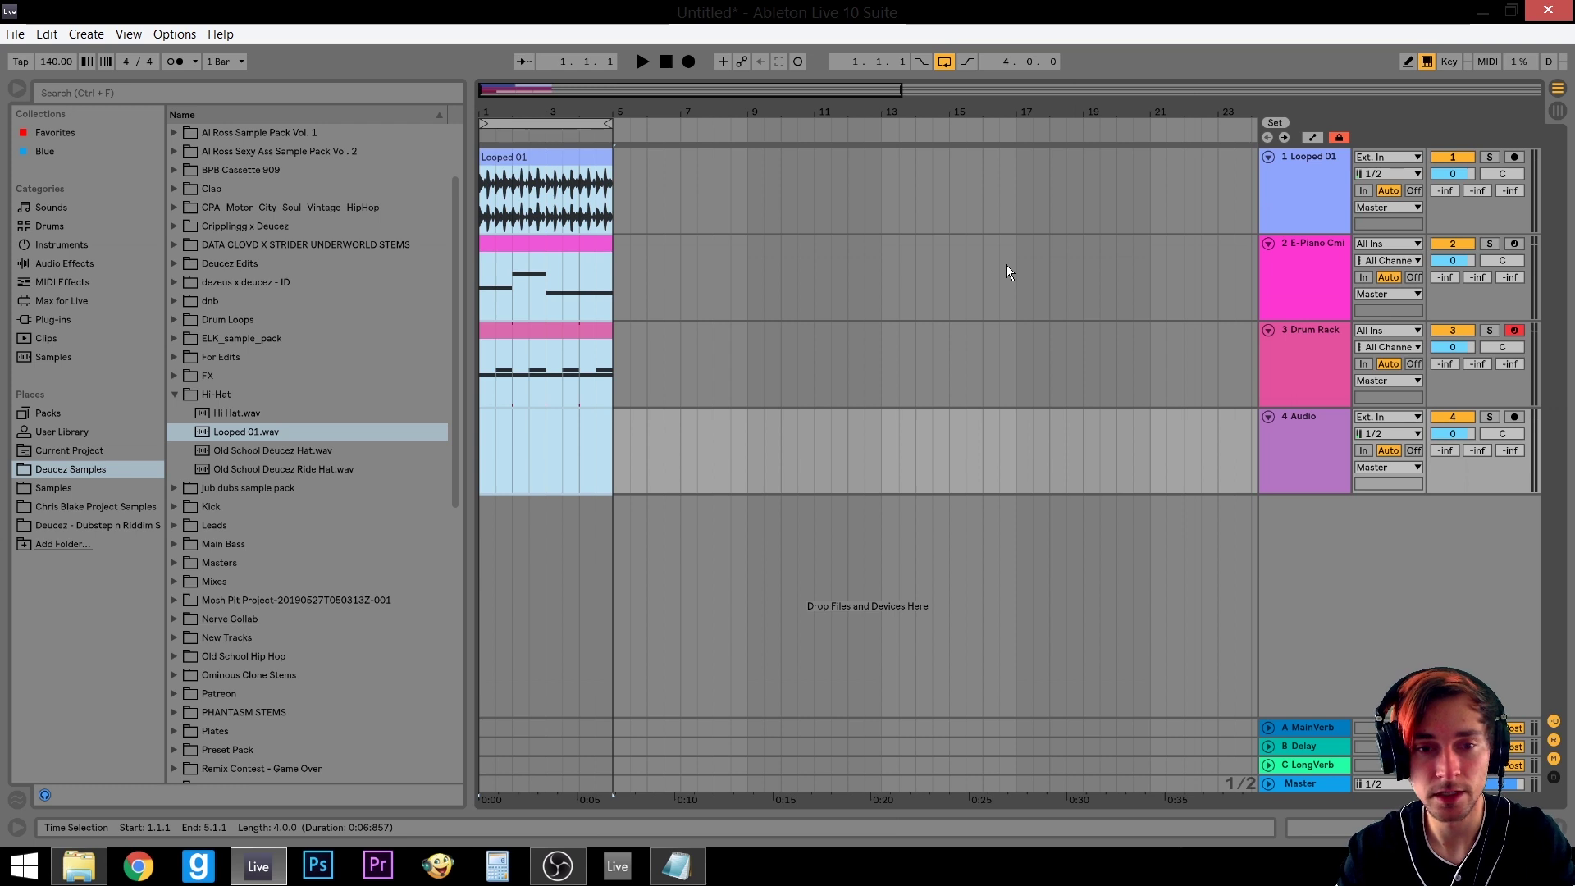
right_click(584, 168)
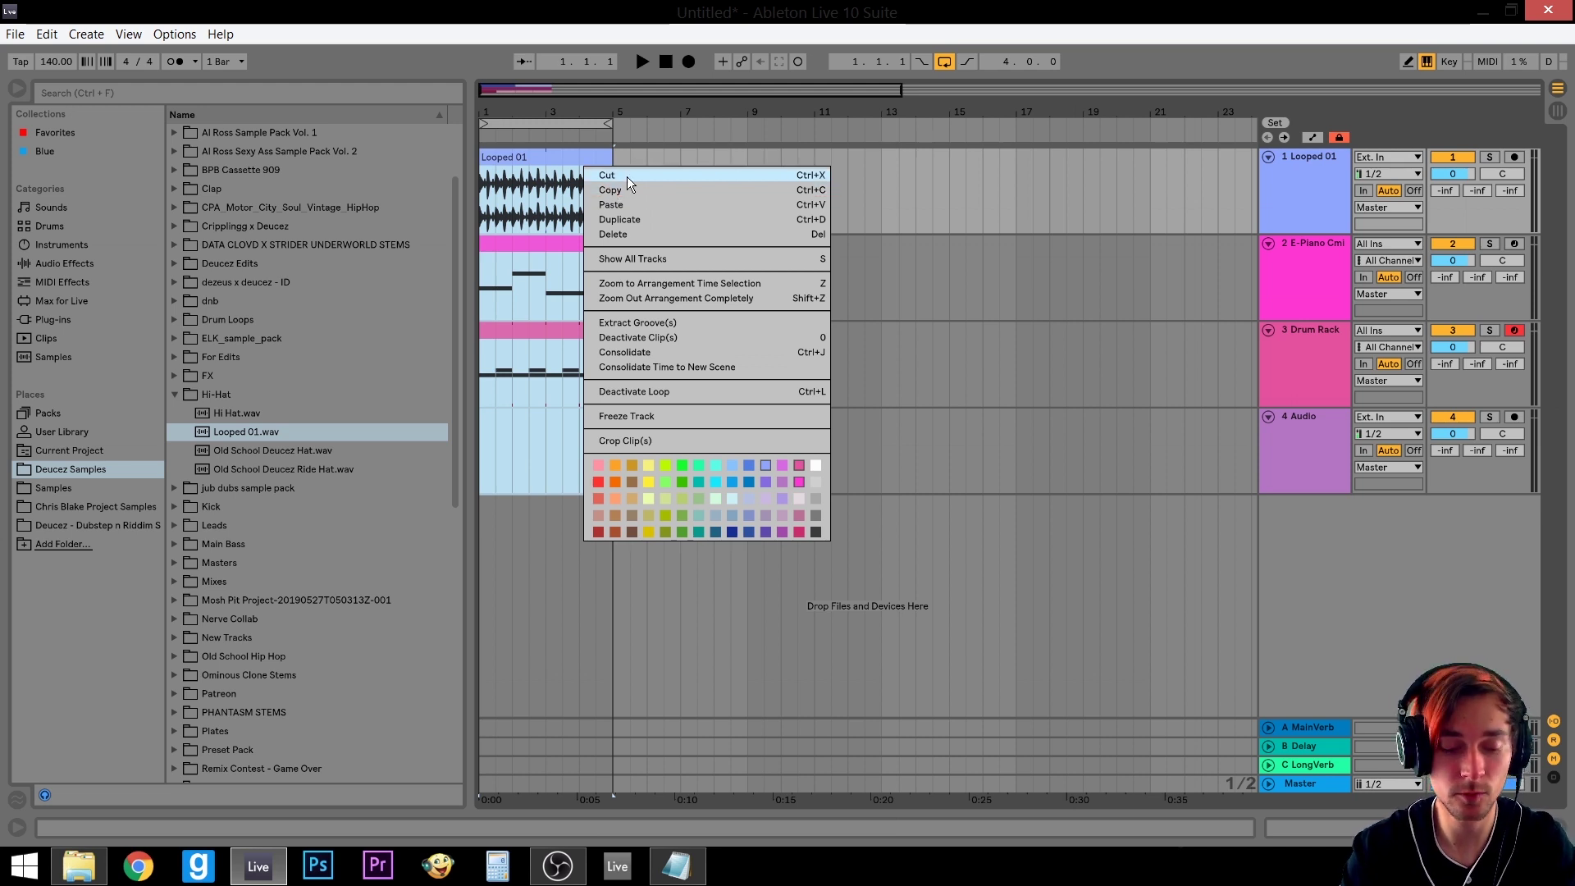
click(626, 175)
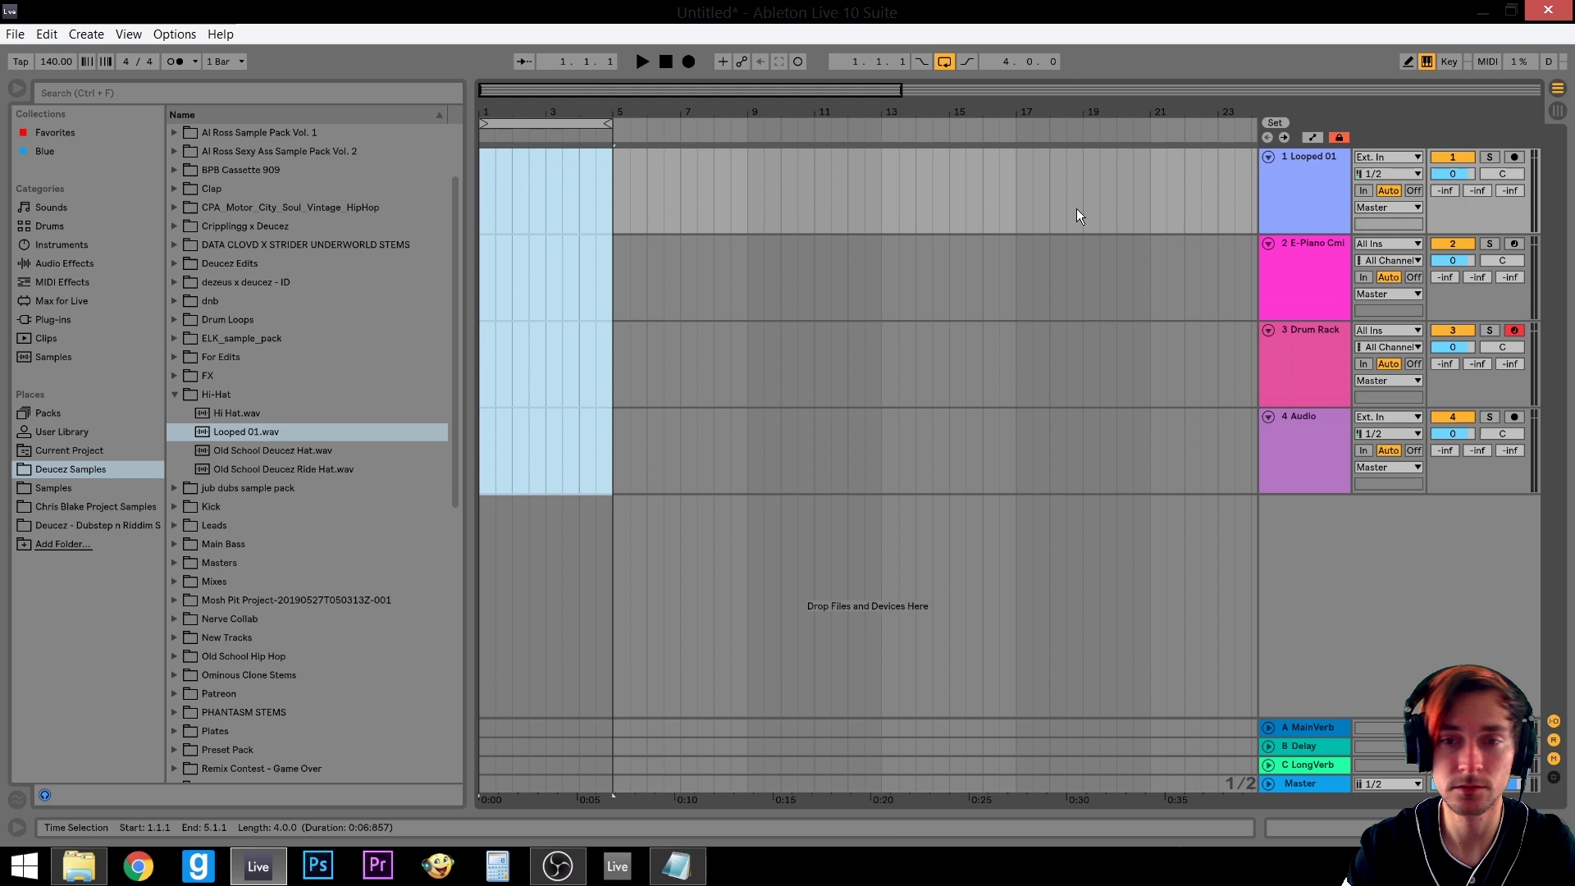
drag(827, 115, 827, 49)
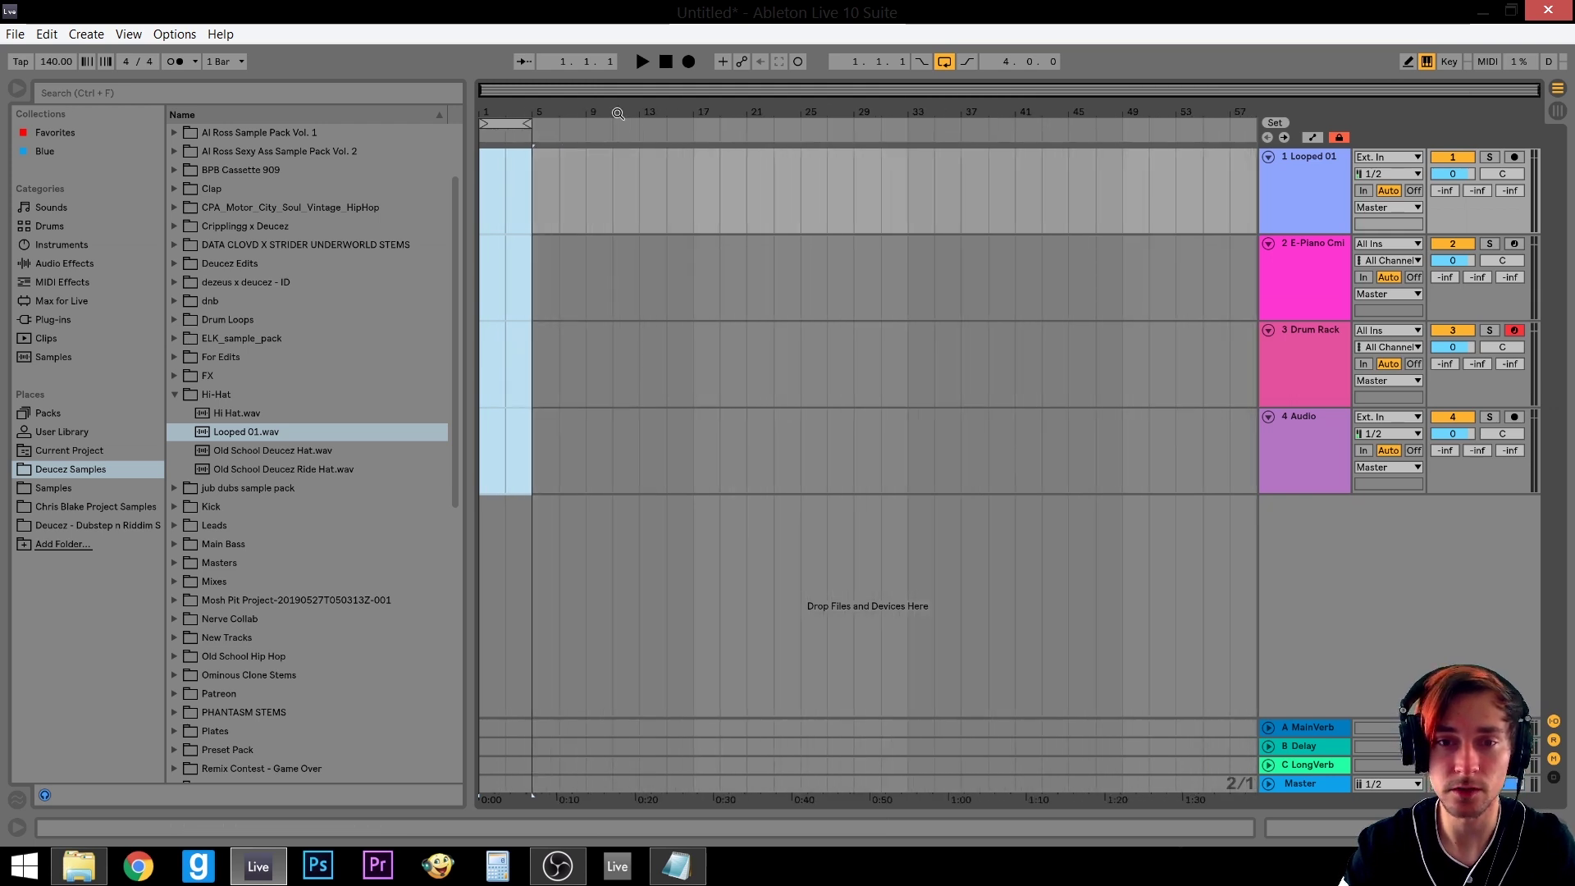
click(695, 202)
key(ctrl+v)
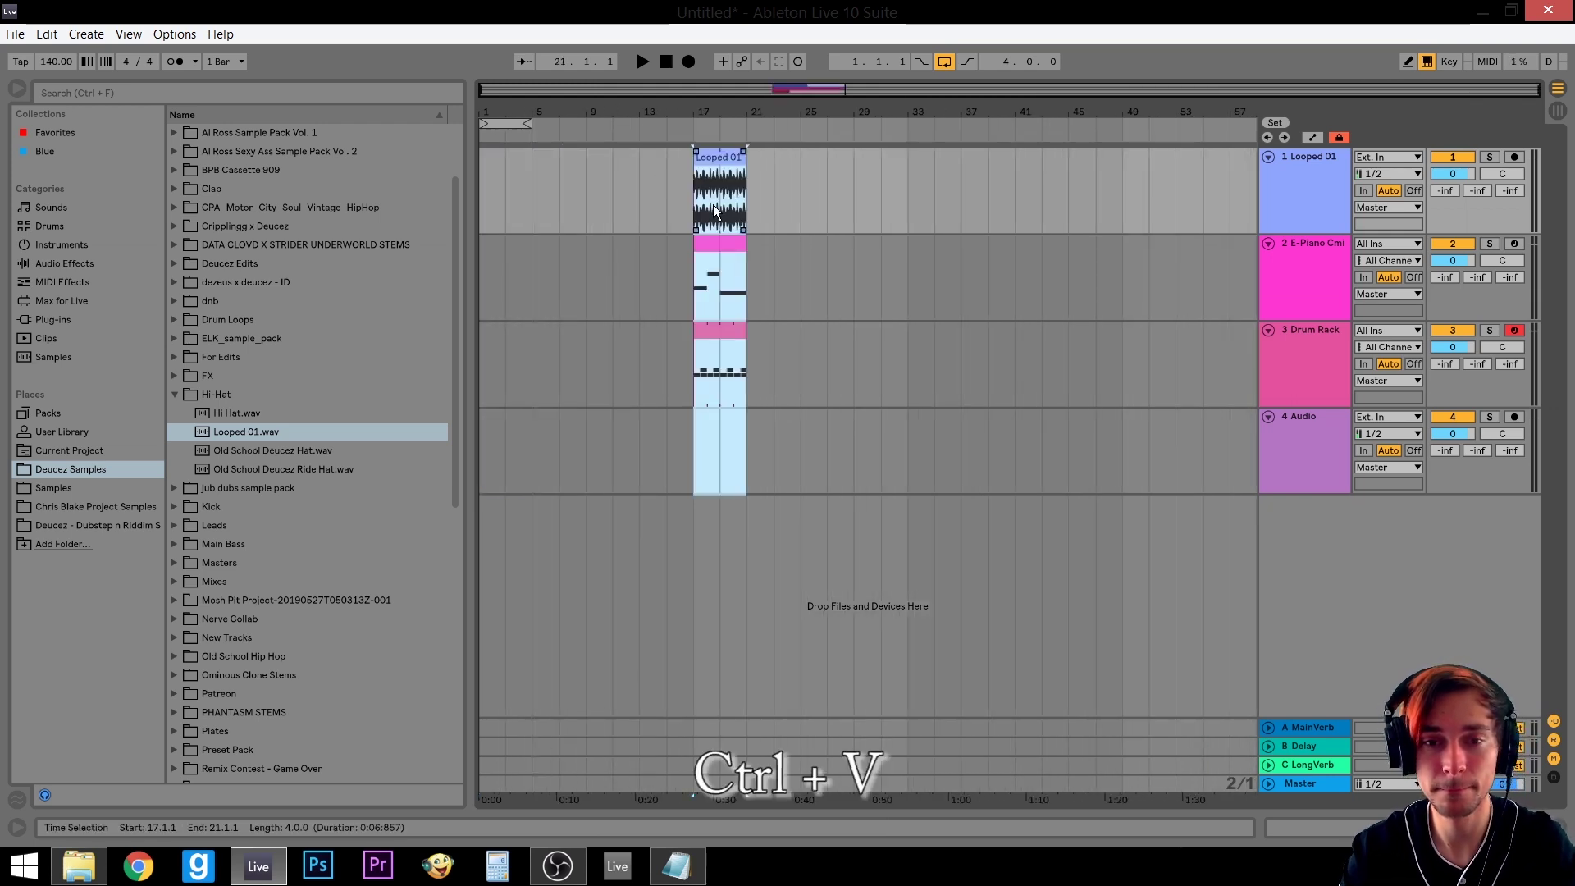
Move the four-bar arrangement loop to start at bar 17, over the pasted clips, and play from there
drag(482, 134, 730, 139)
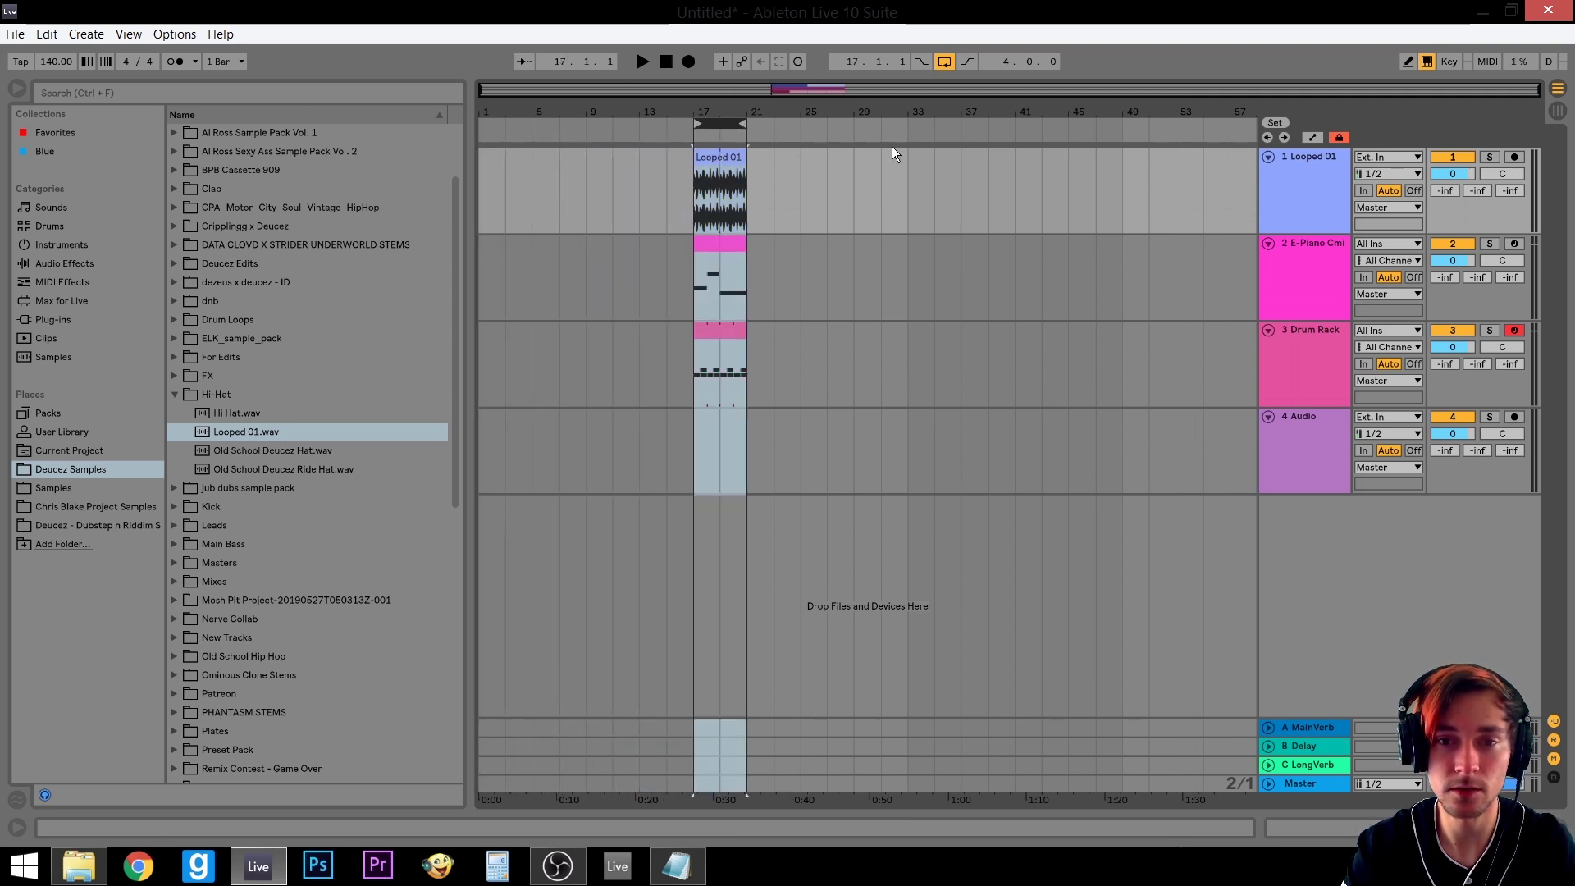
click(945, 65)
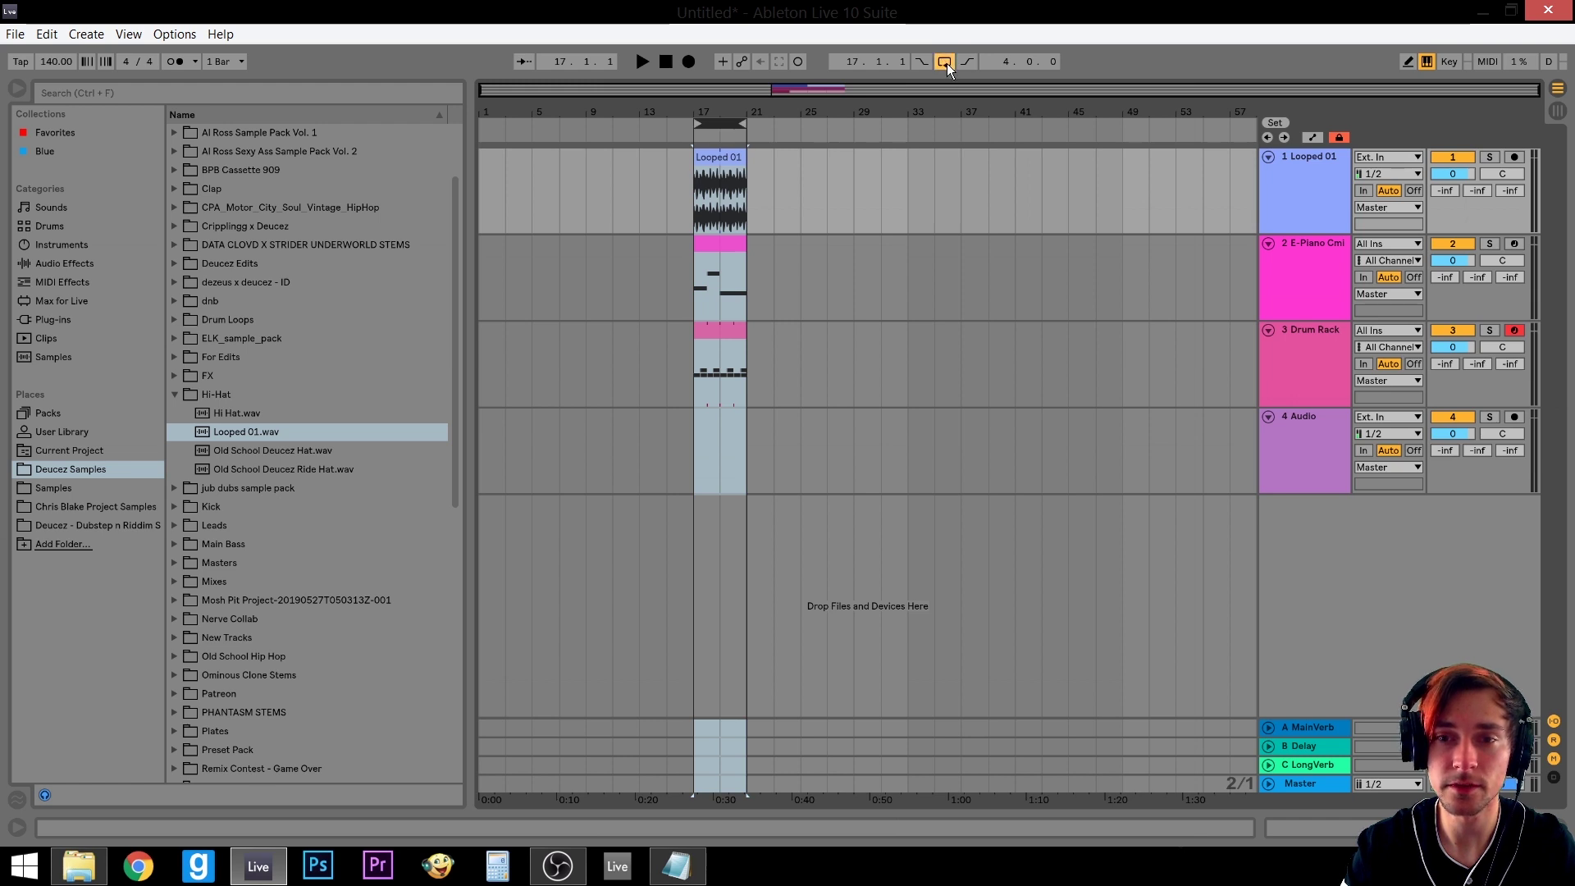
click(704, 209)
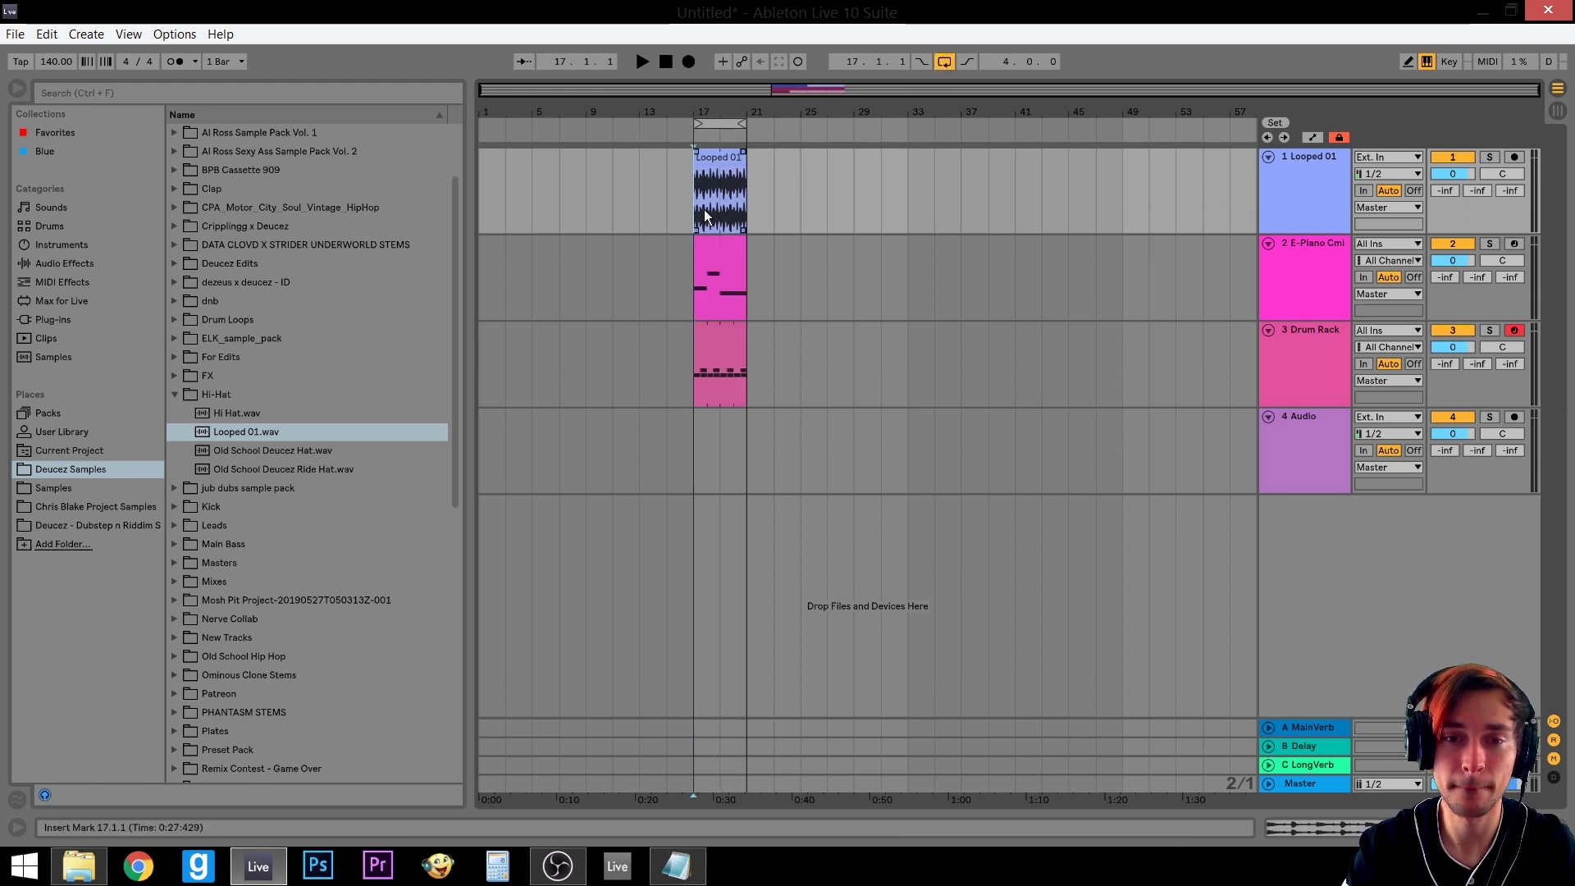
key(space)
drag(707, 112, 707, 116)
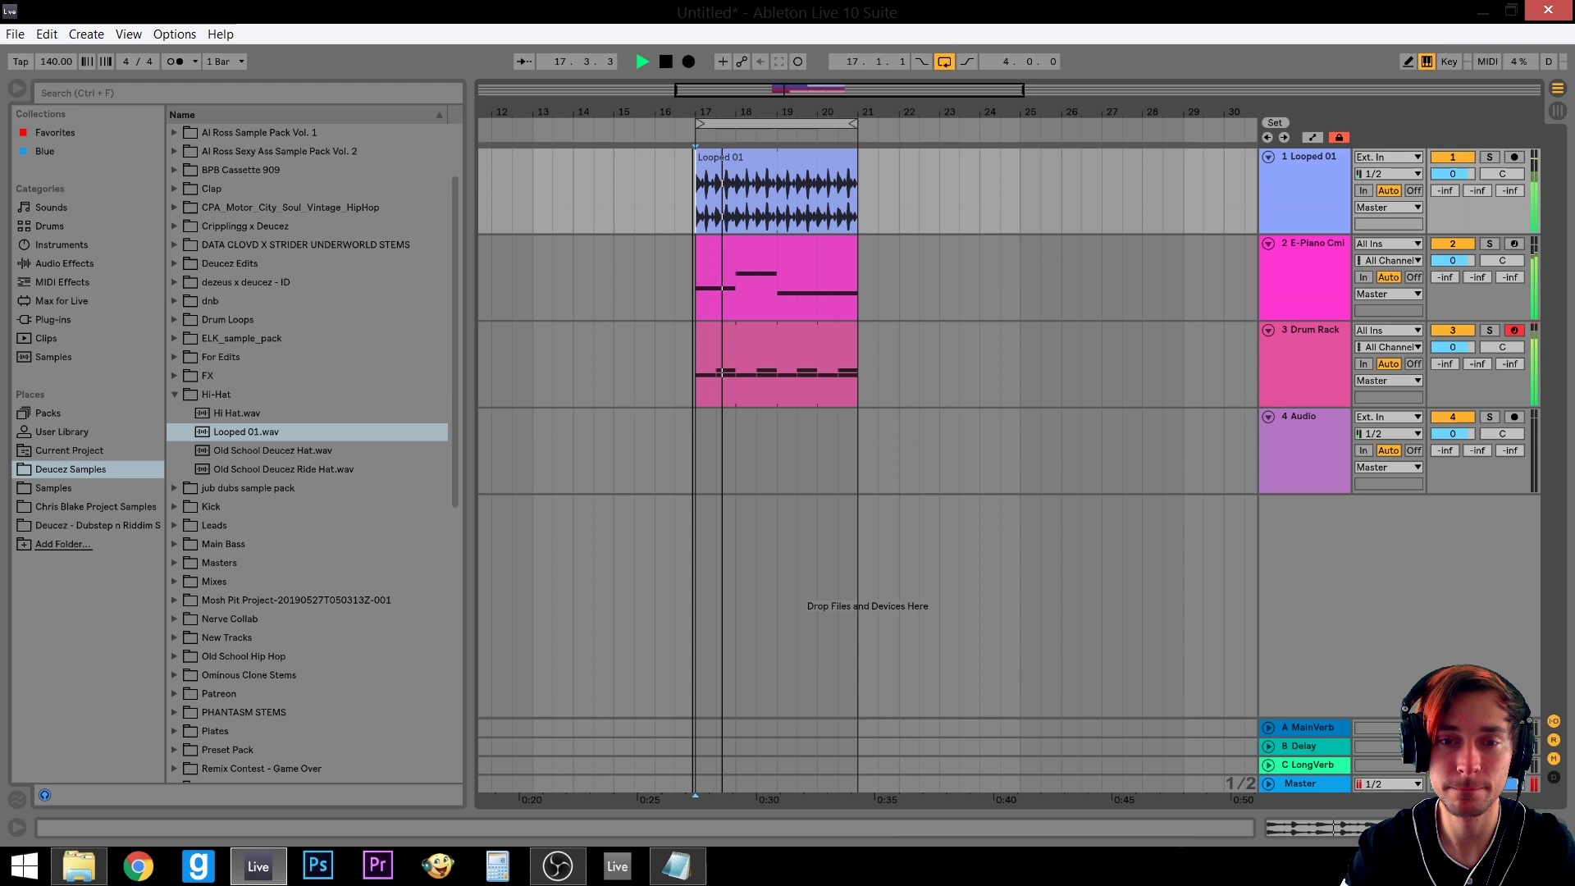
Stop playback, duplicate the E-Piano clip to bar 21, and move the four-bar loop over the copy
drag(720, 112, 804, 74)
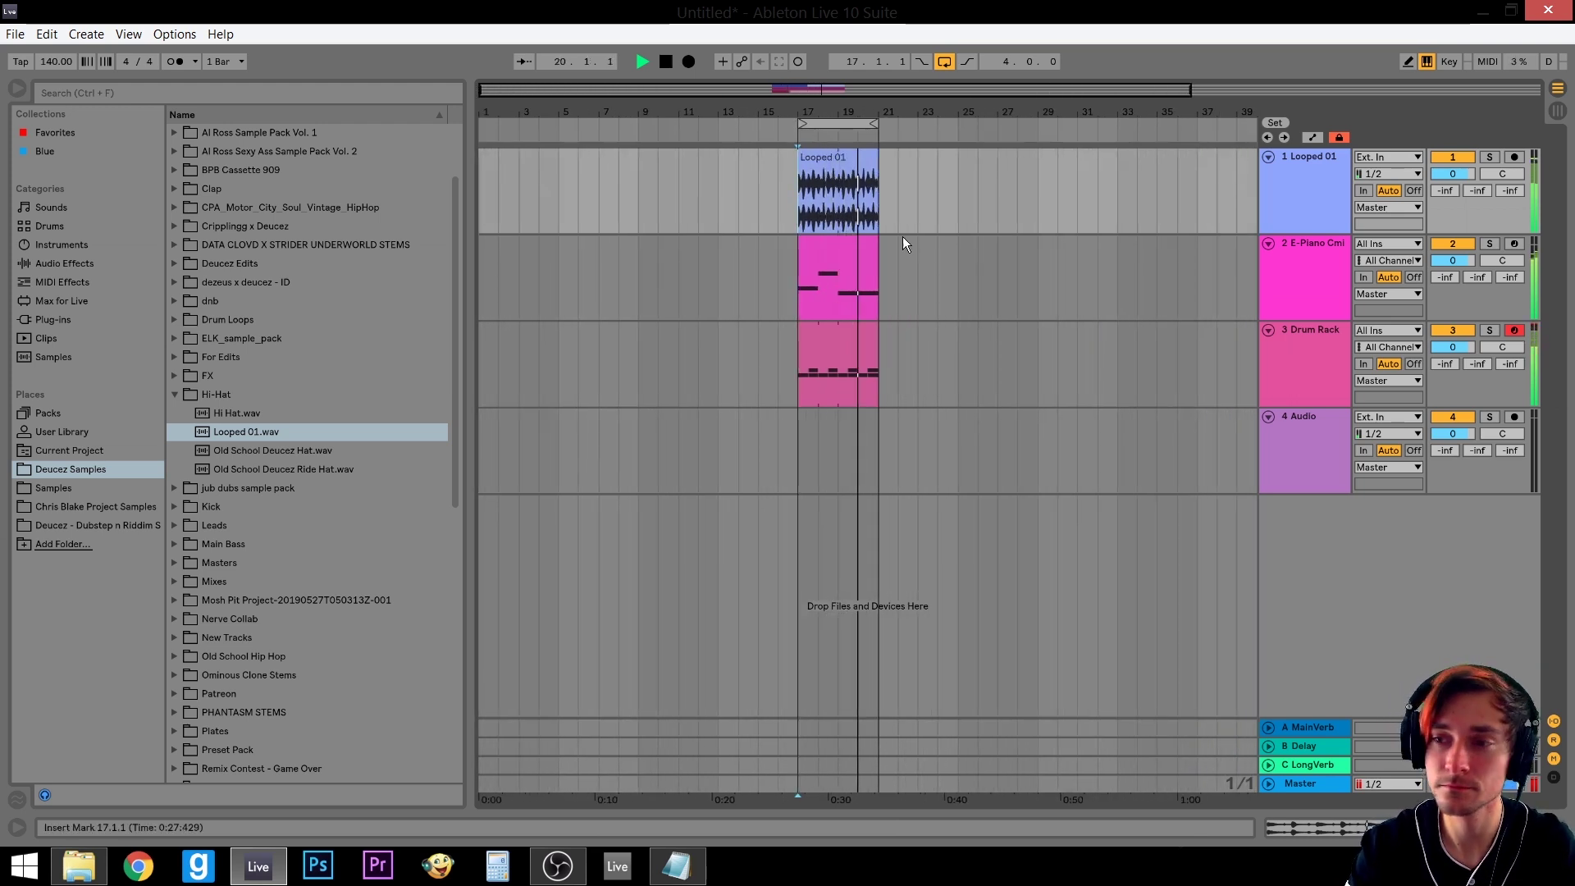
key(space)
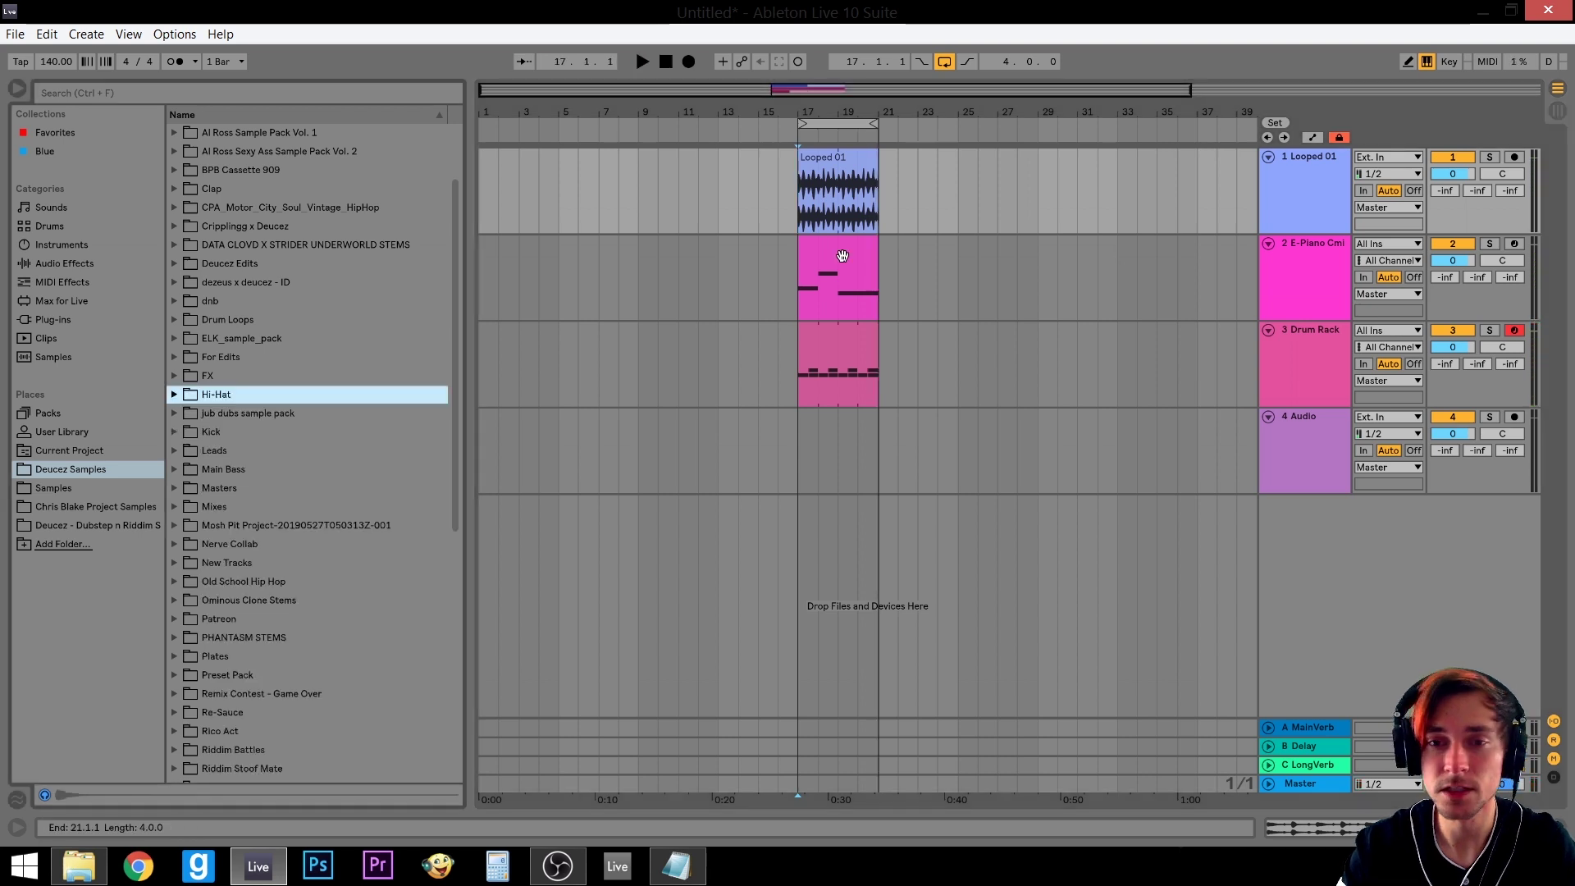
click(842, 246)
key(ctrl+d)
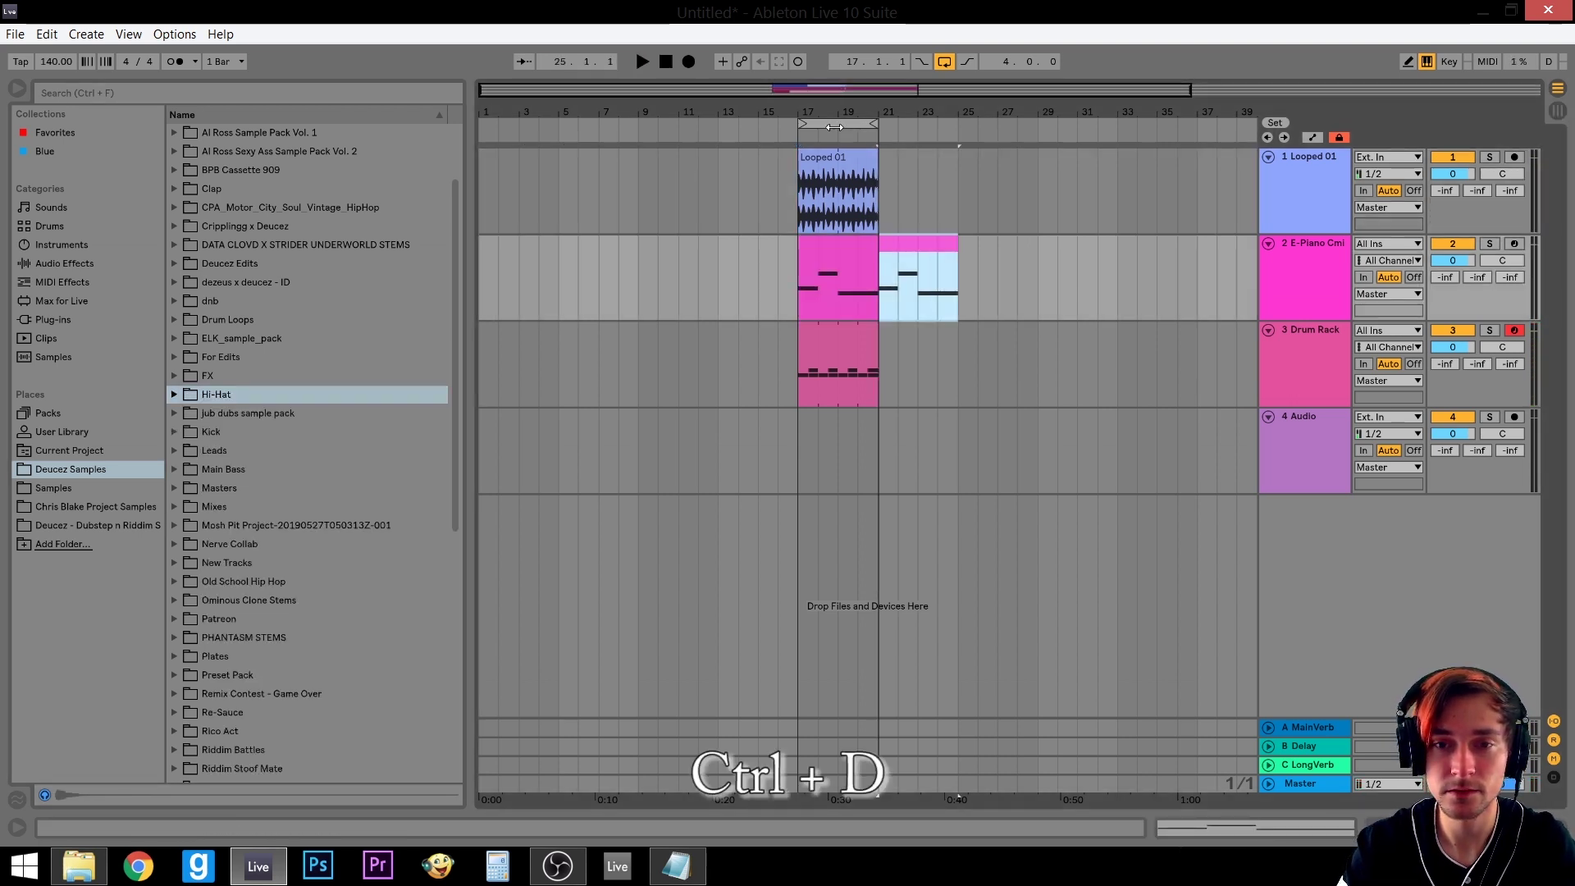
drag(835, 127, 915, 128)
Examine the device chains of the Looped 01, E-Piano and Drum Rack tracks, showing and hiding the device view
double_click(1296, 275)
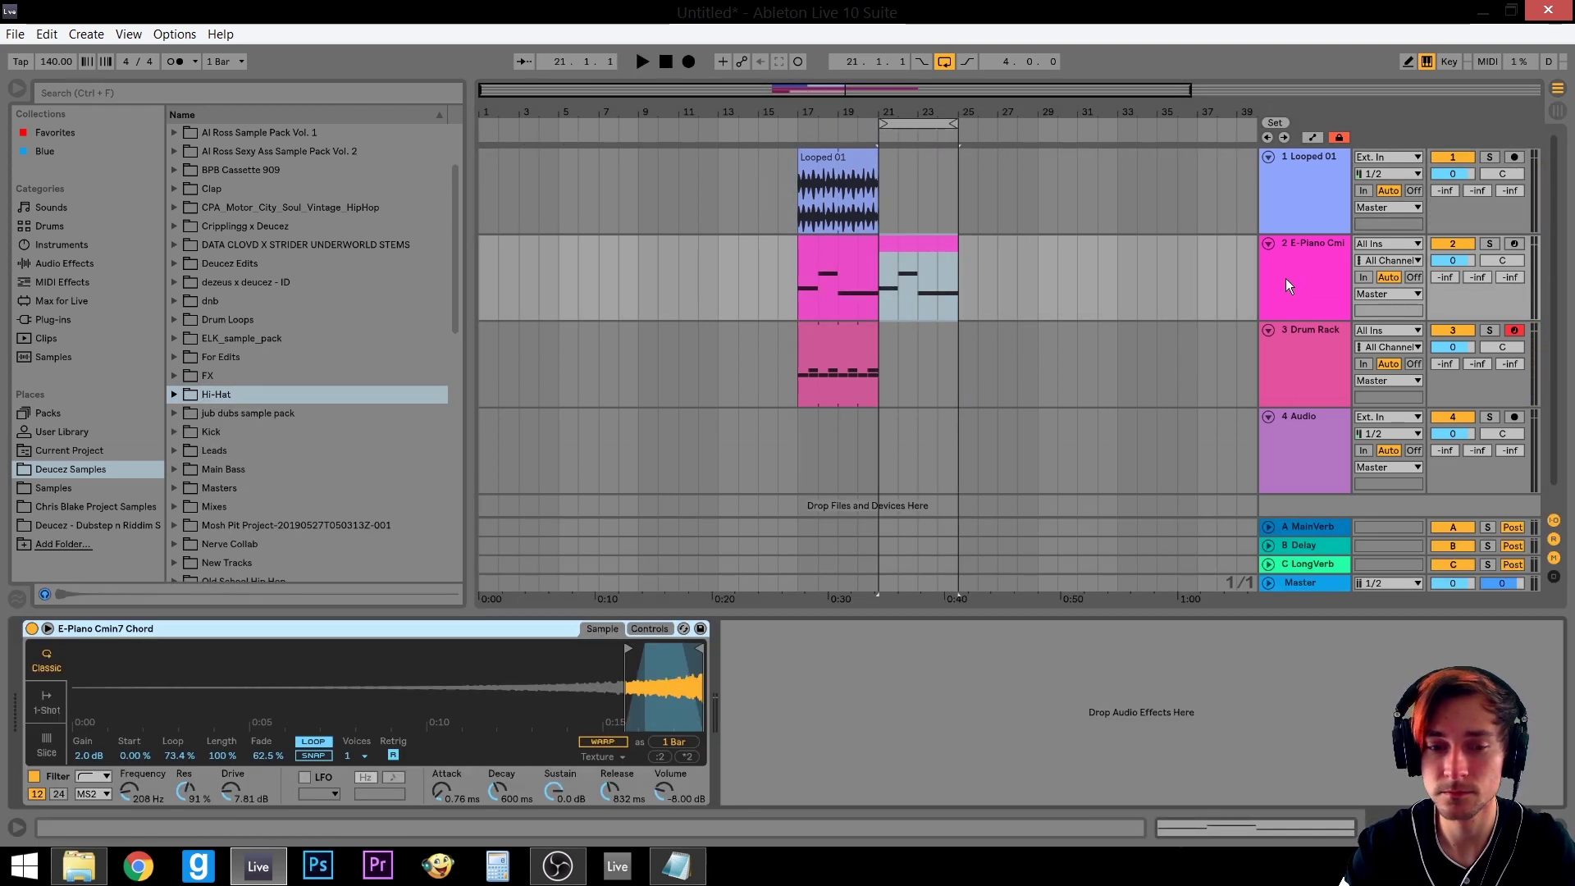
click(1301, 205)
click(1298, 277)
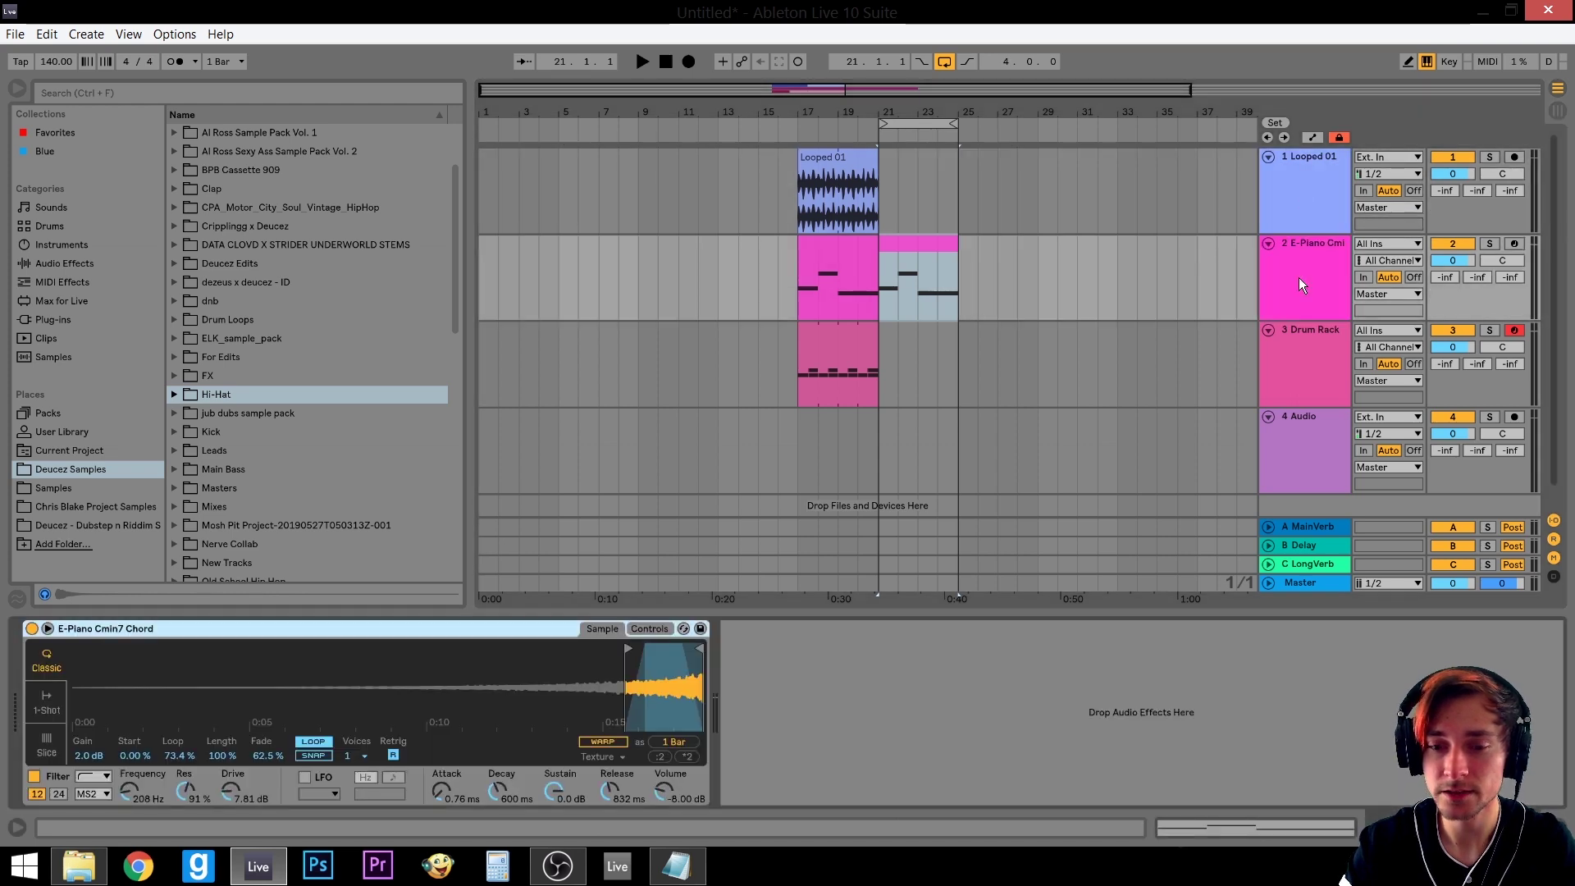
click(1307, 379)
click(1292, 280)
click(1282, 209)
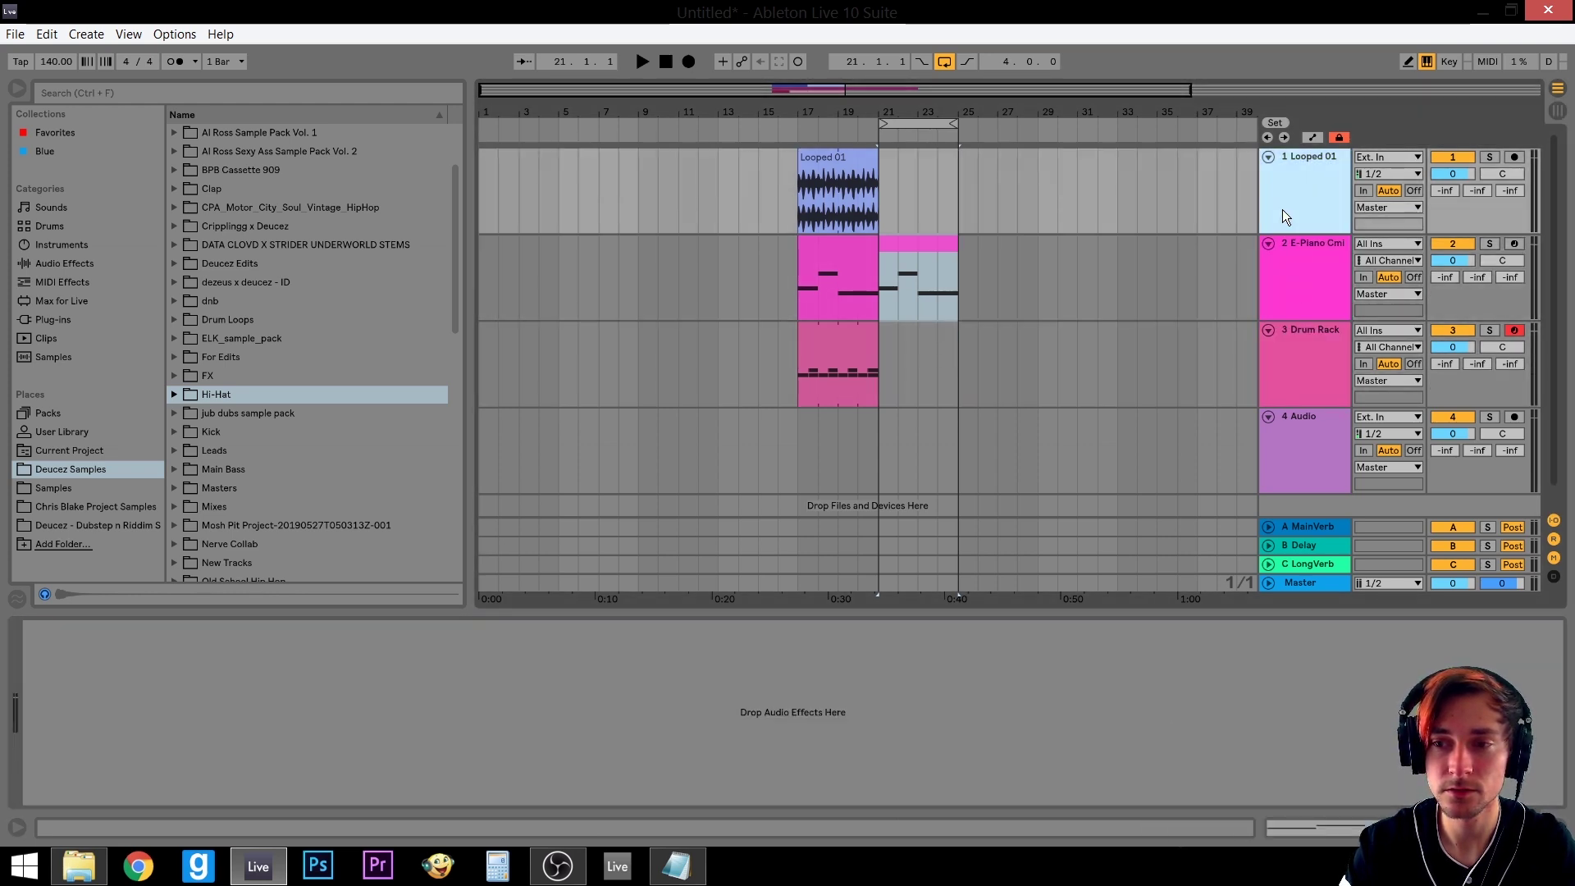
click(1305, 277)
click(1302, 347)
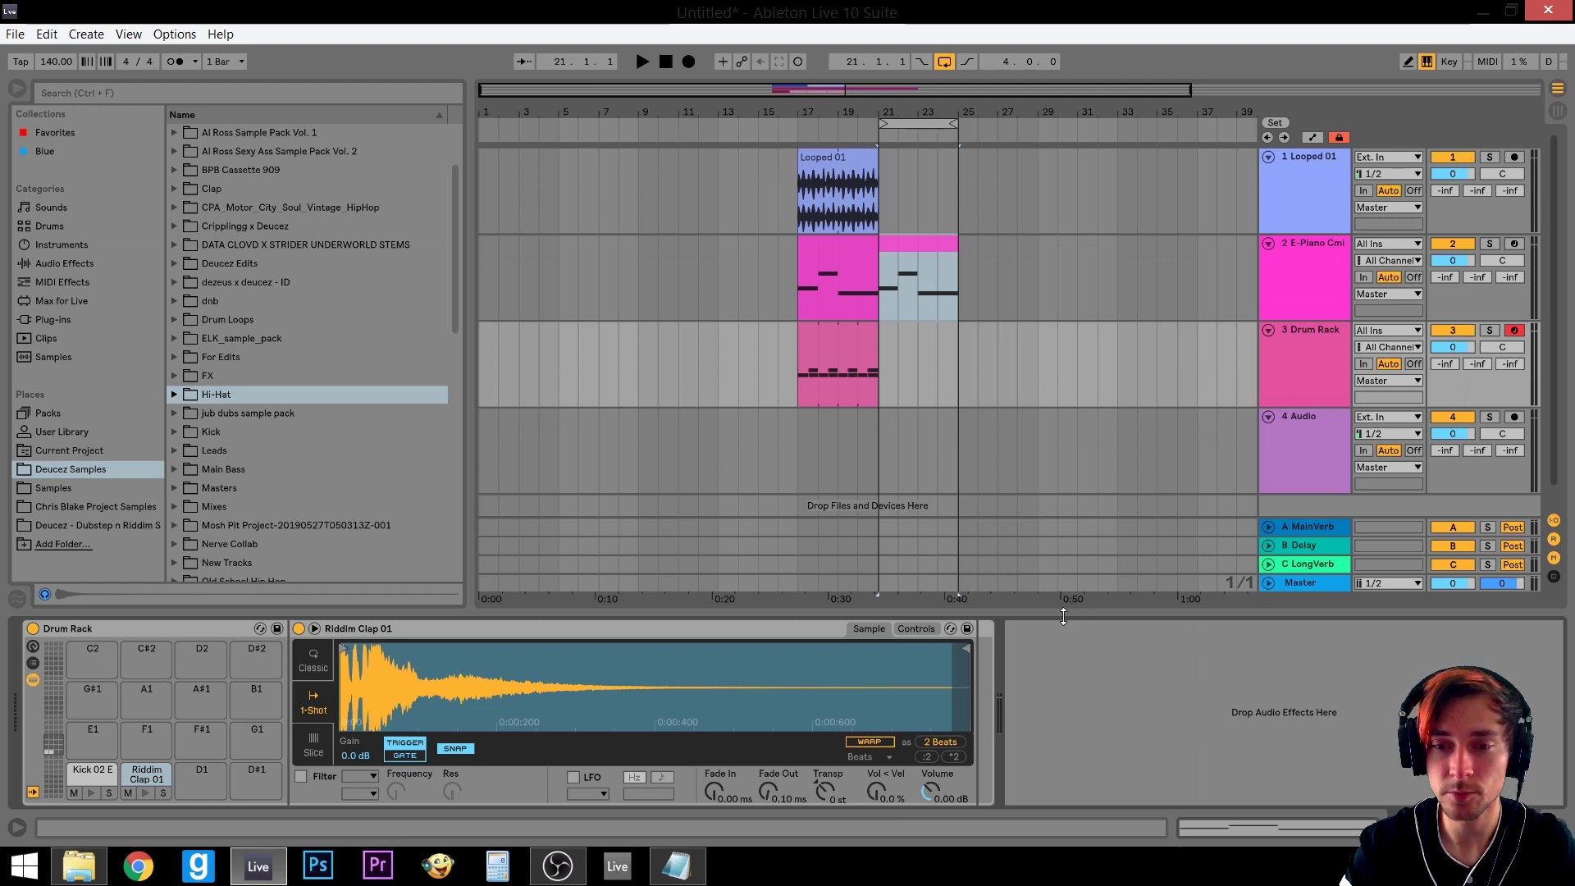
drag(1069, 829, 1076, 875)
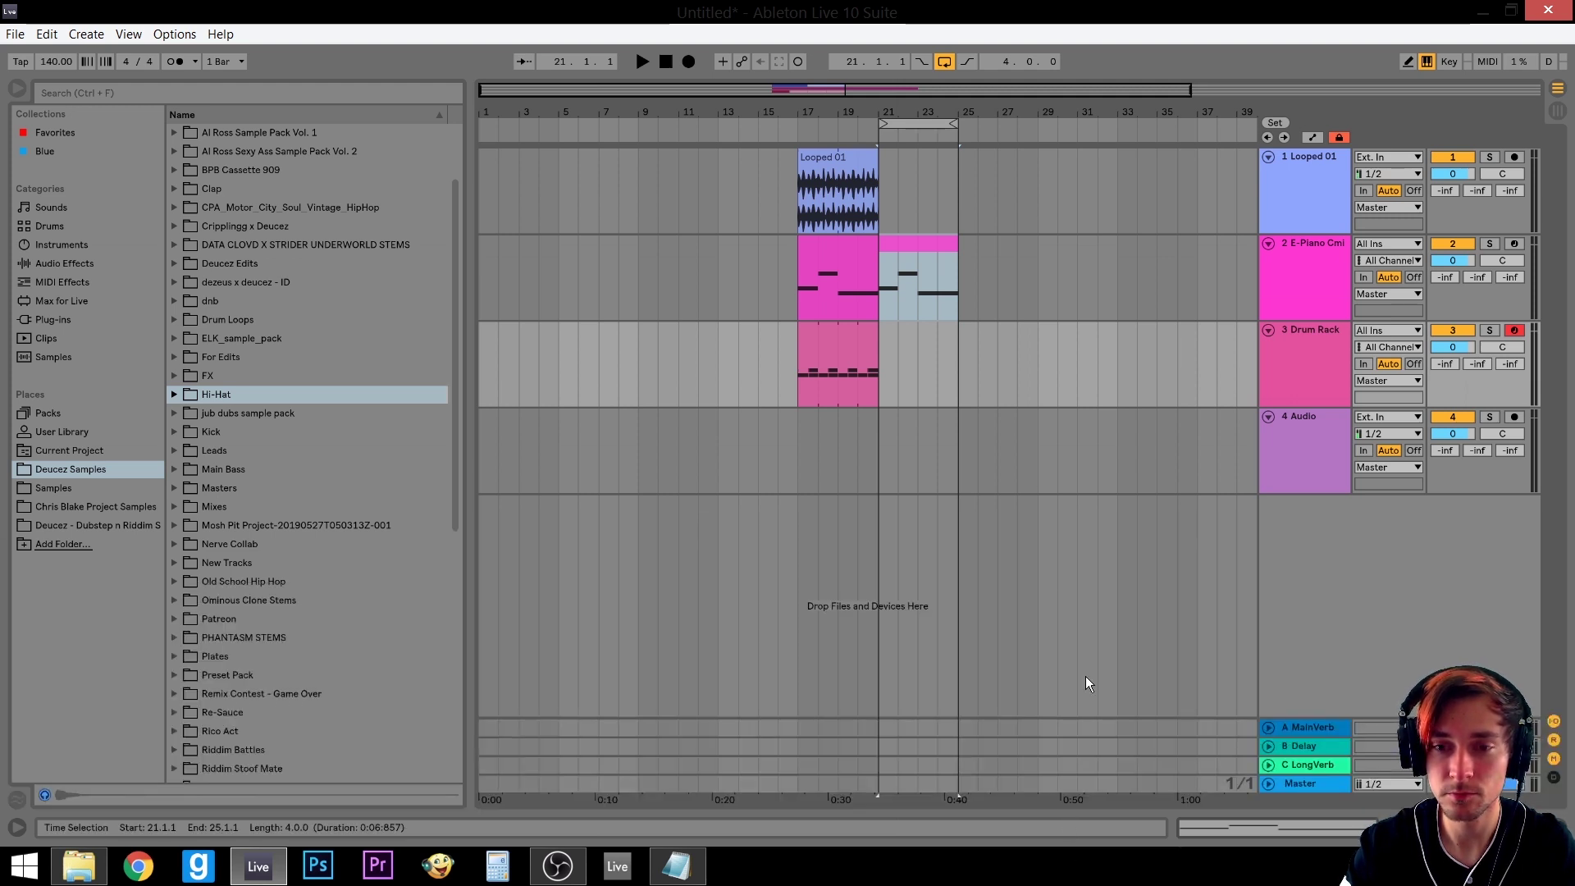
double_click(1292, 254)
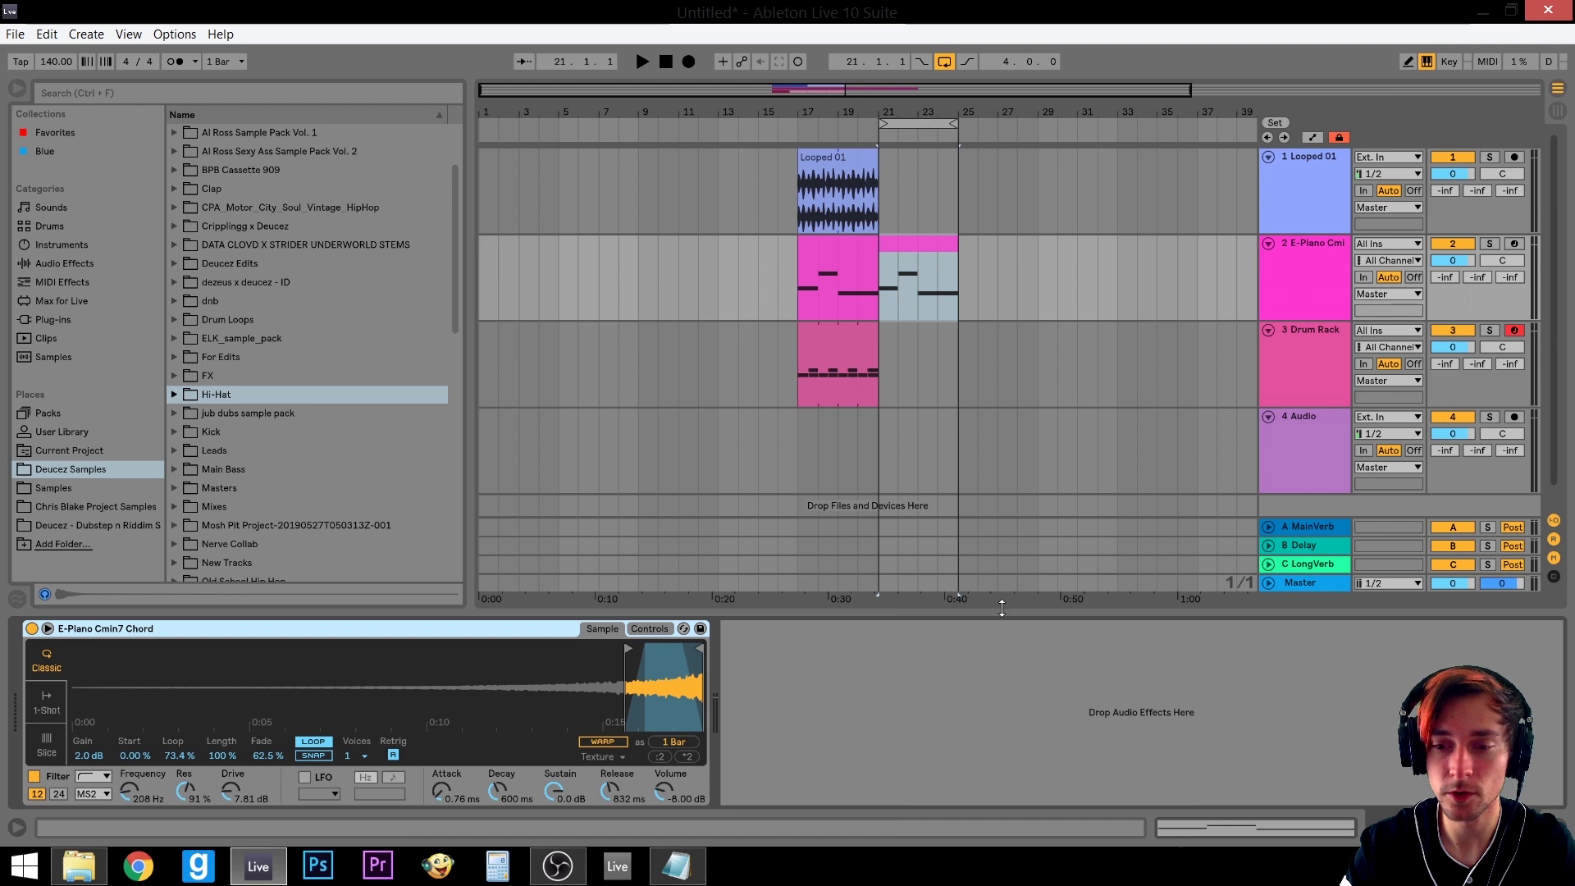
drag(1002, 612, 1002, 739)
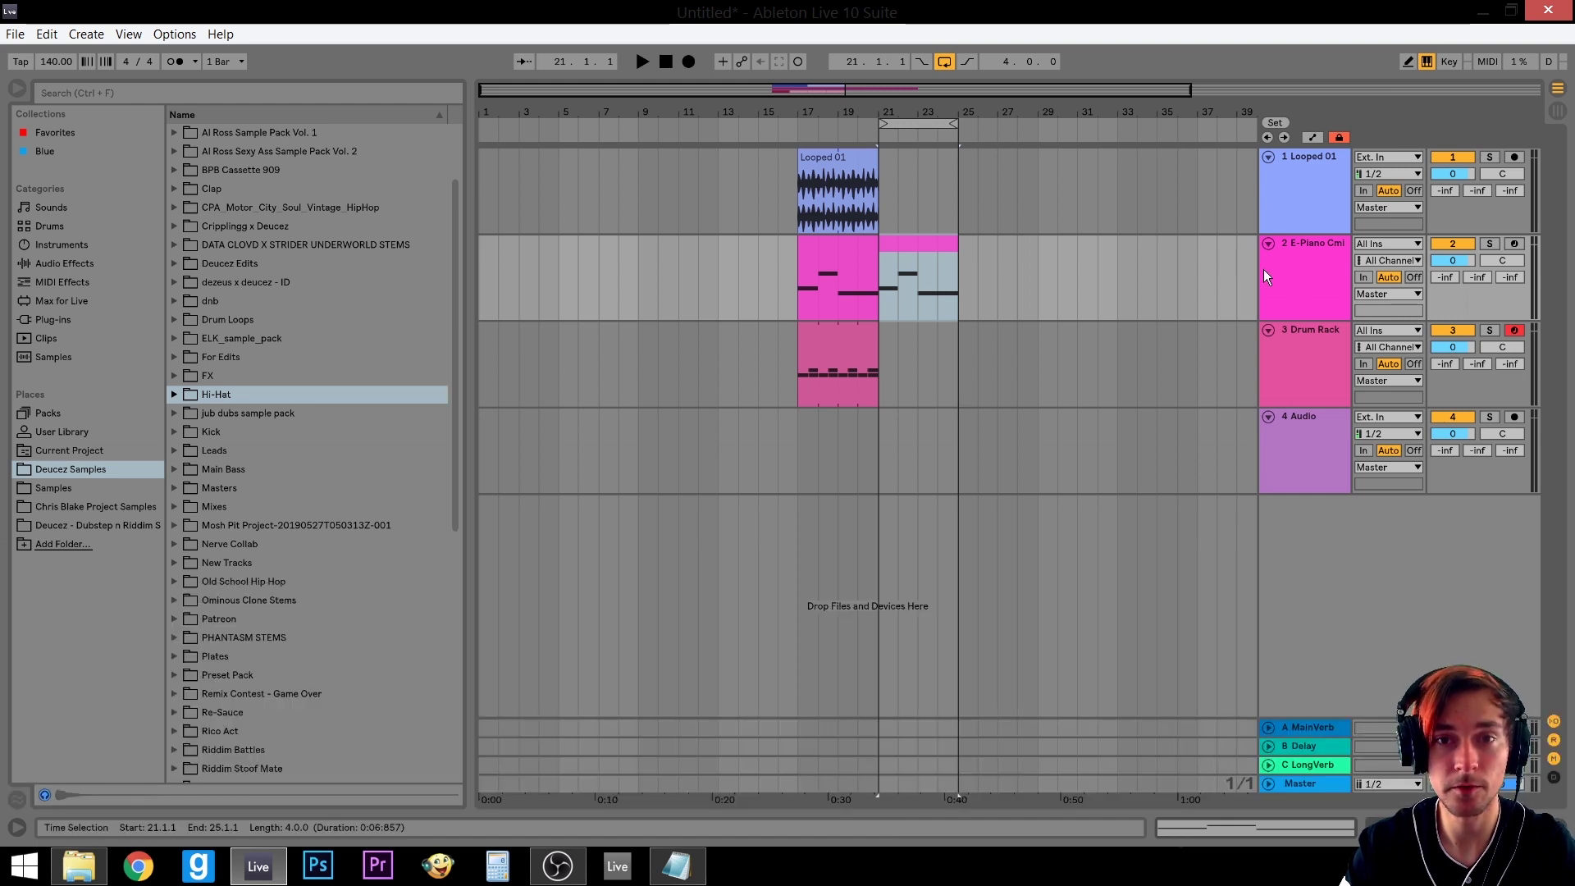
Add the Reverb audio effect after the instrument on the E-Piano track
double_click(1292, 269)
click(65, 262)
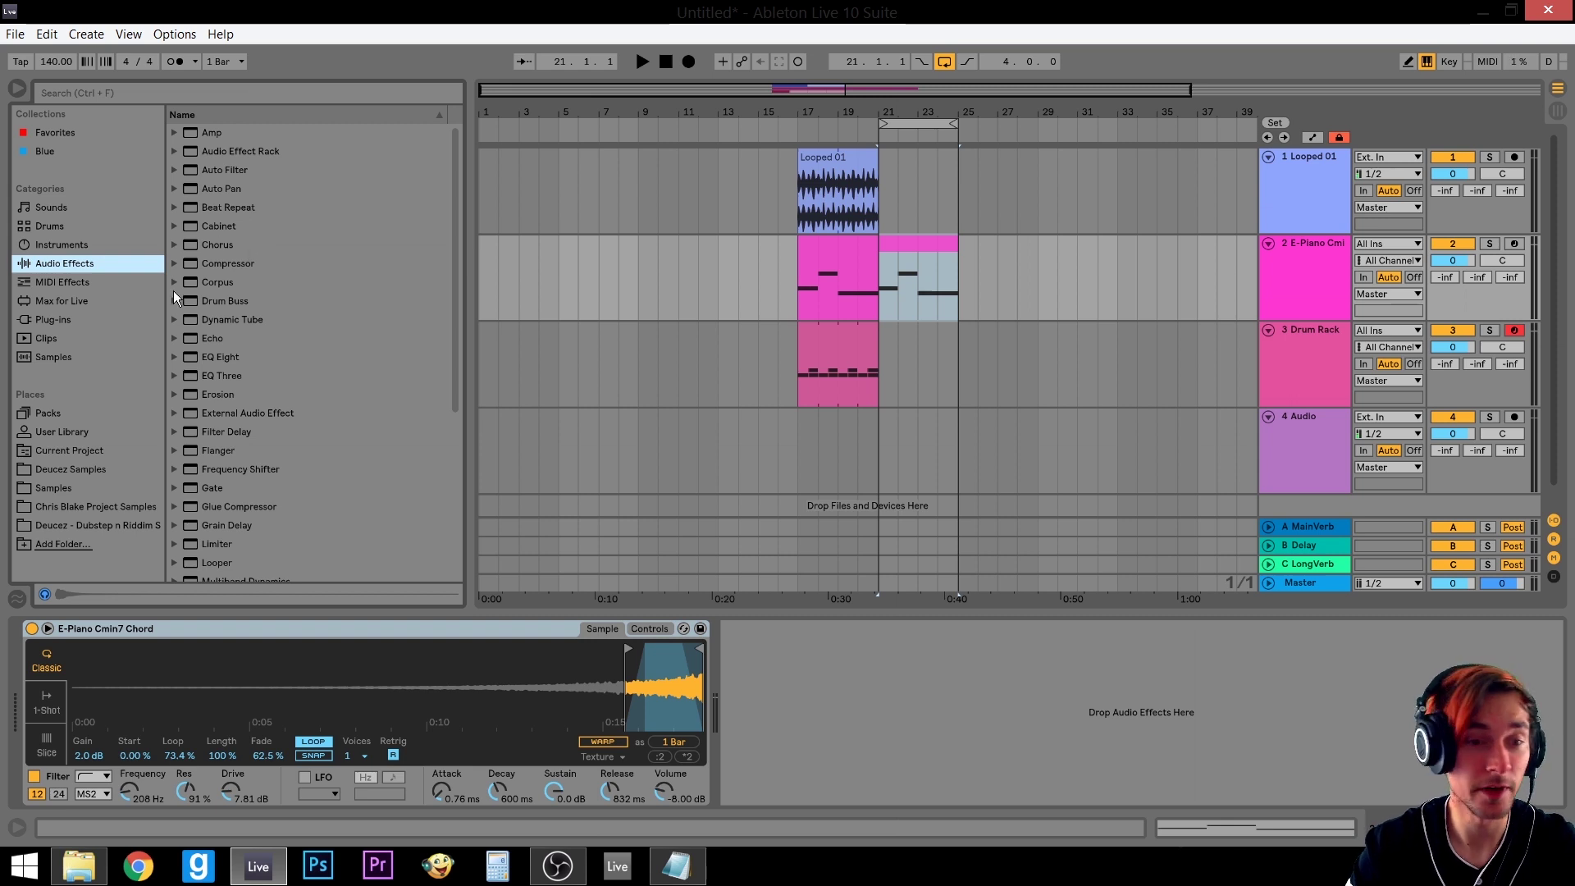
scroll(230, 417, down, 5)
click(191, 451)
drag(935, 727, 956, 733)
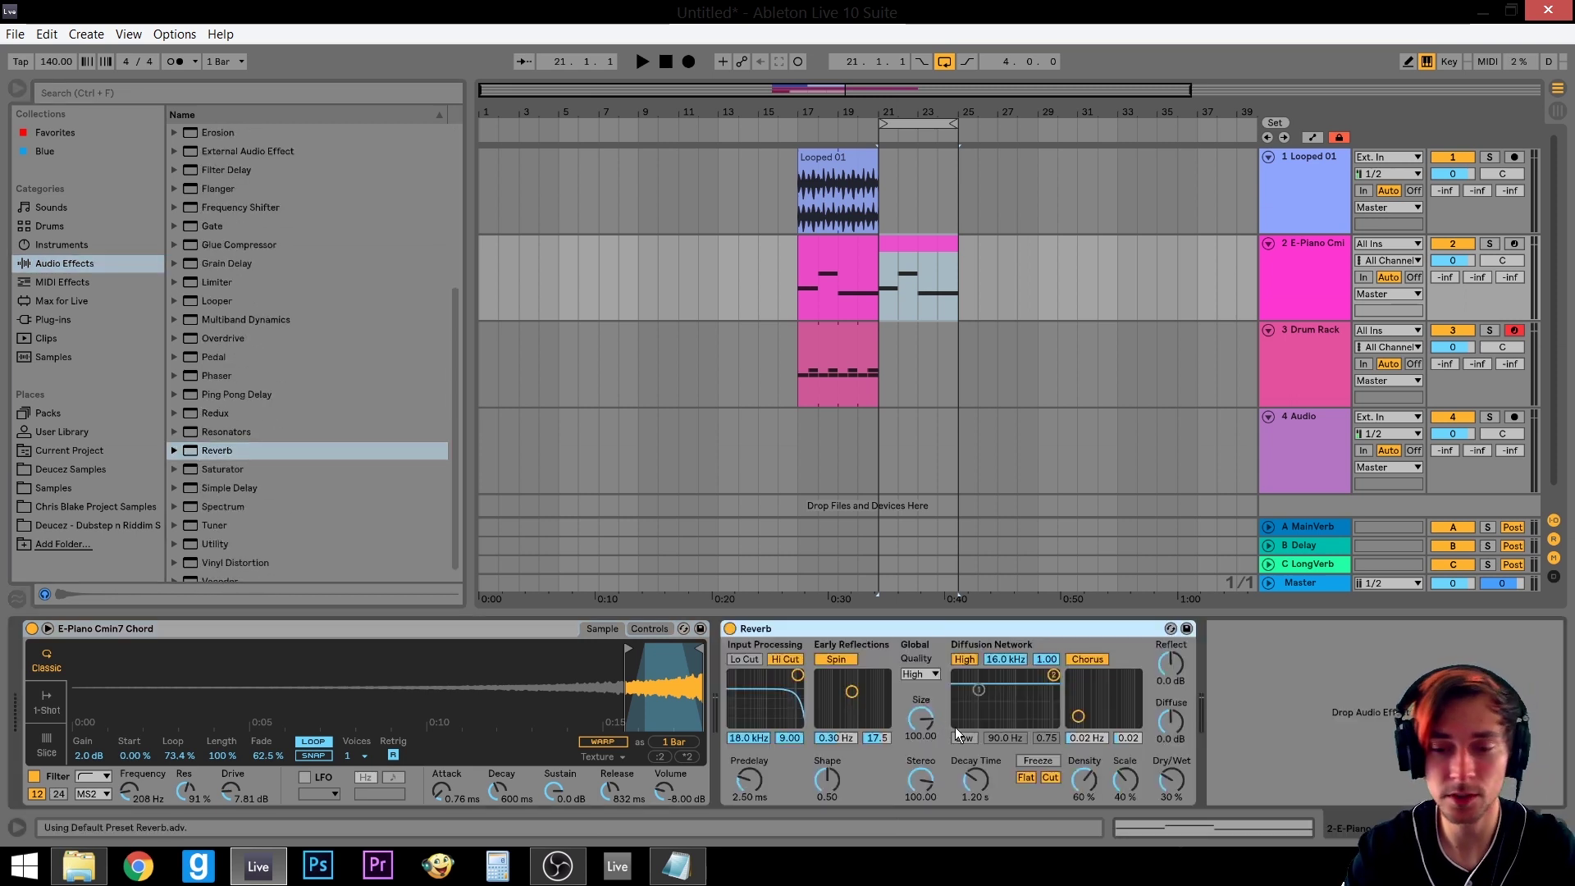
Set the Reverb to 100% Dry/Wet, 96% Density and Eco quality, with only Lo Cut enabled at 389 Hz
drag(1177, 785, 1124, 808)
click(746, 660)
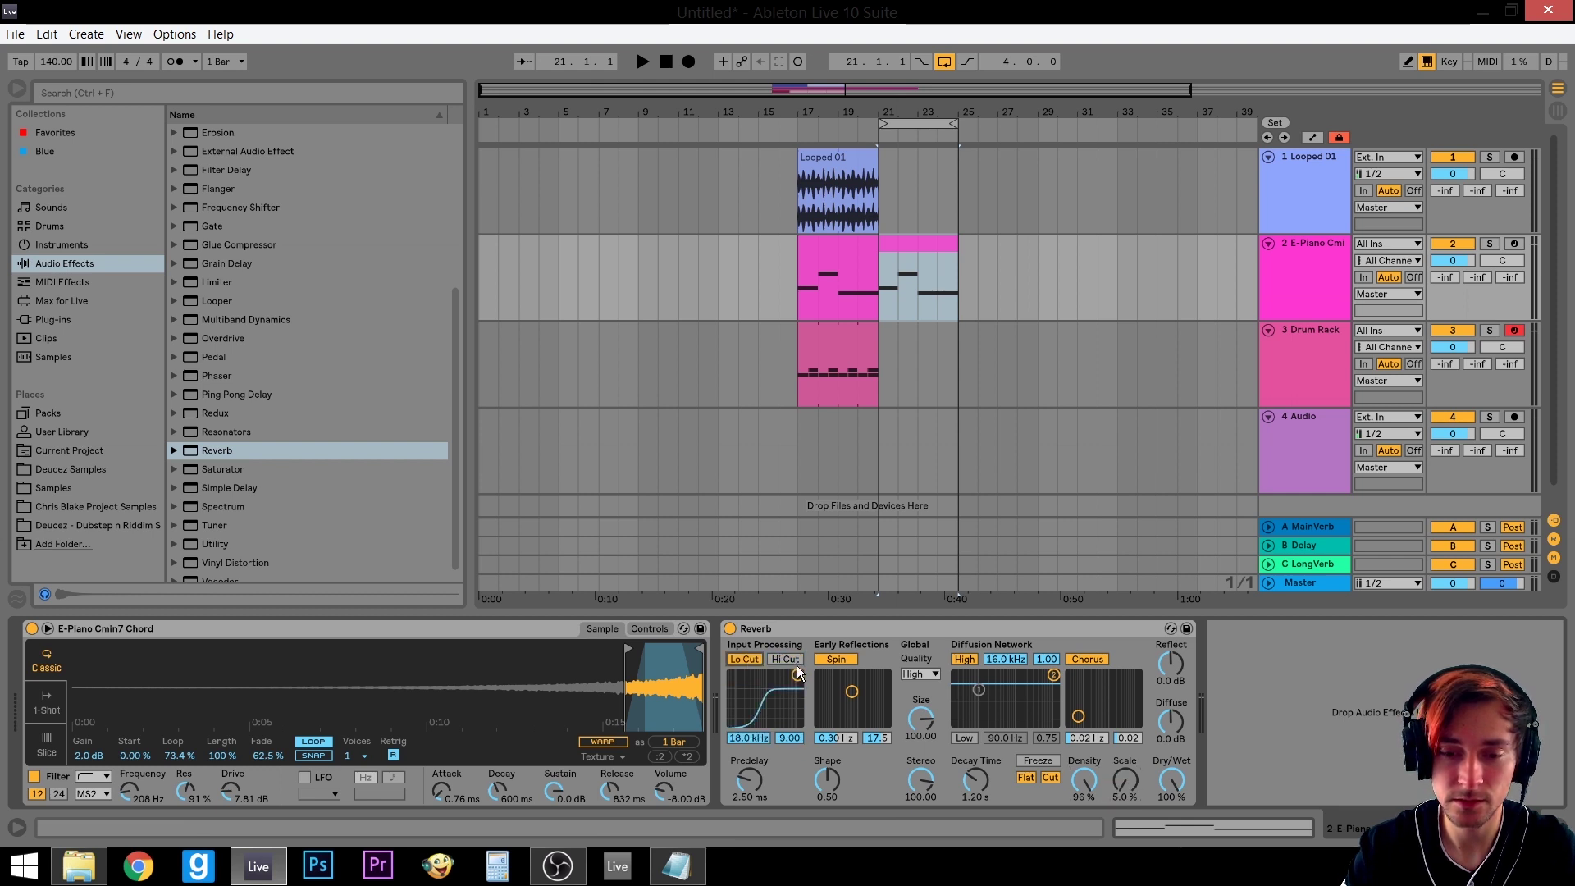
click(930, 672)
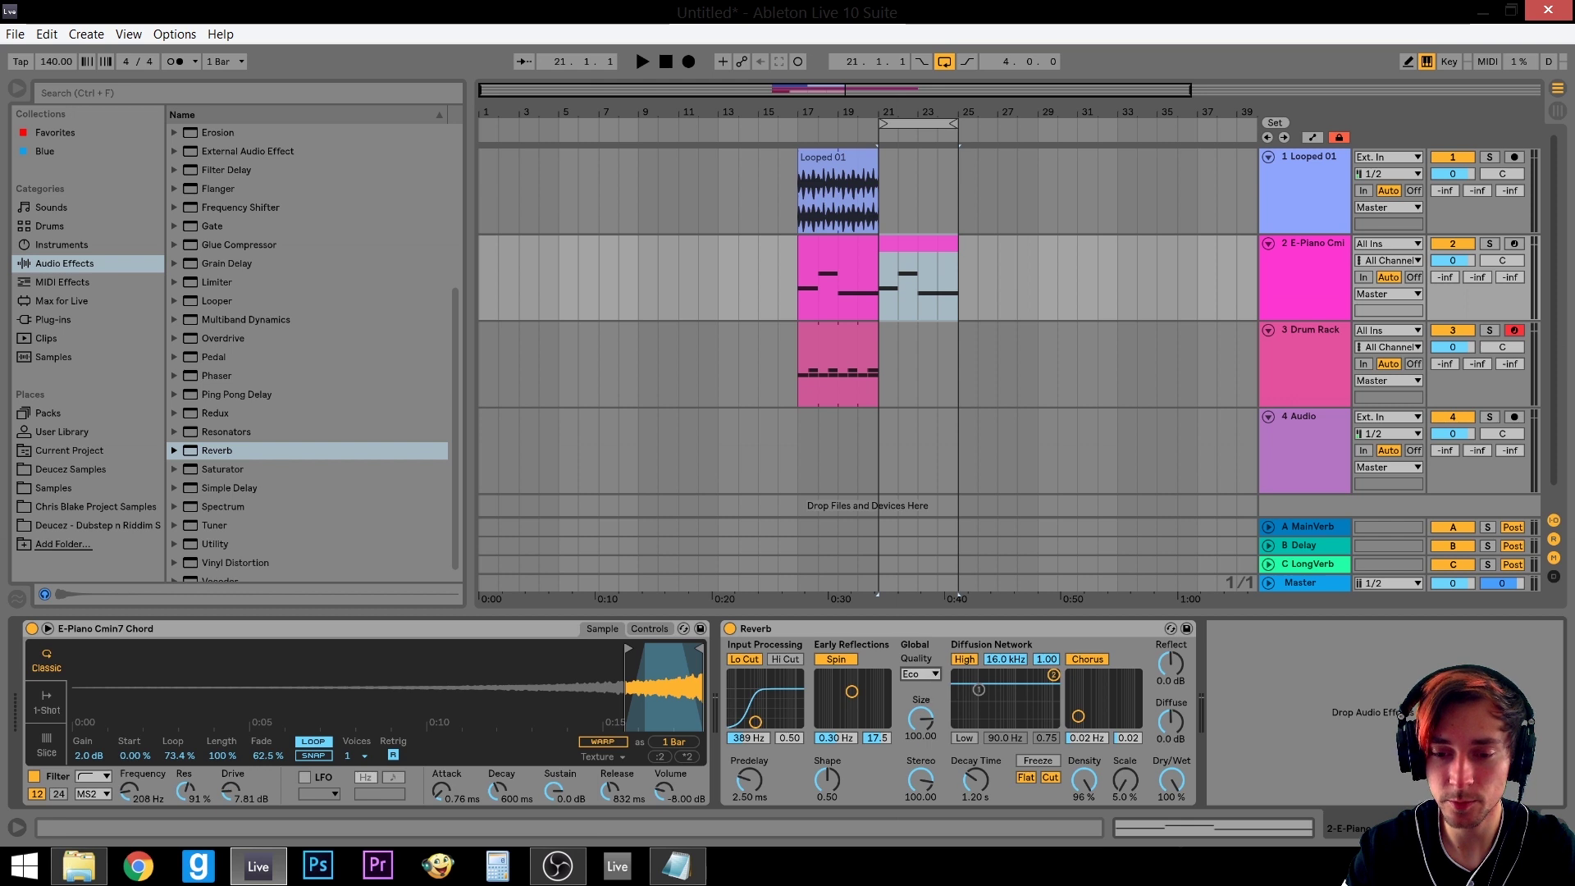
Set the Reverb's Size to 20, Decay Time to 2.50 s and Stereo to 80, and audition it over the loop
click(920, 718)
text(20)
key(Return)
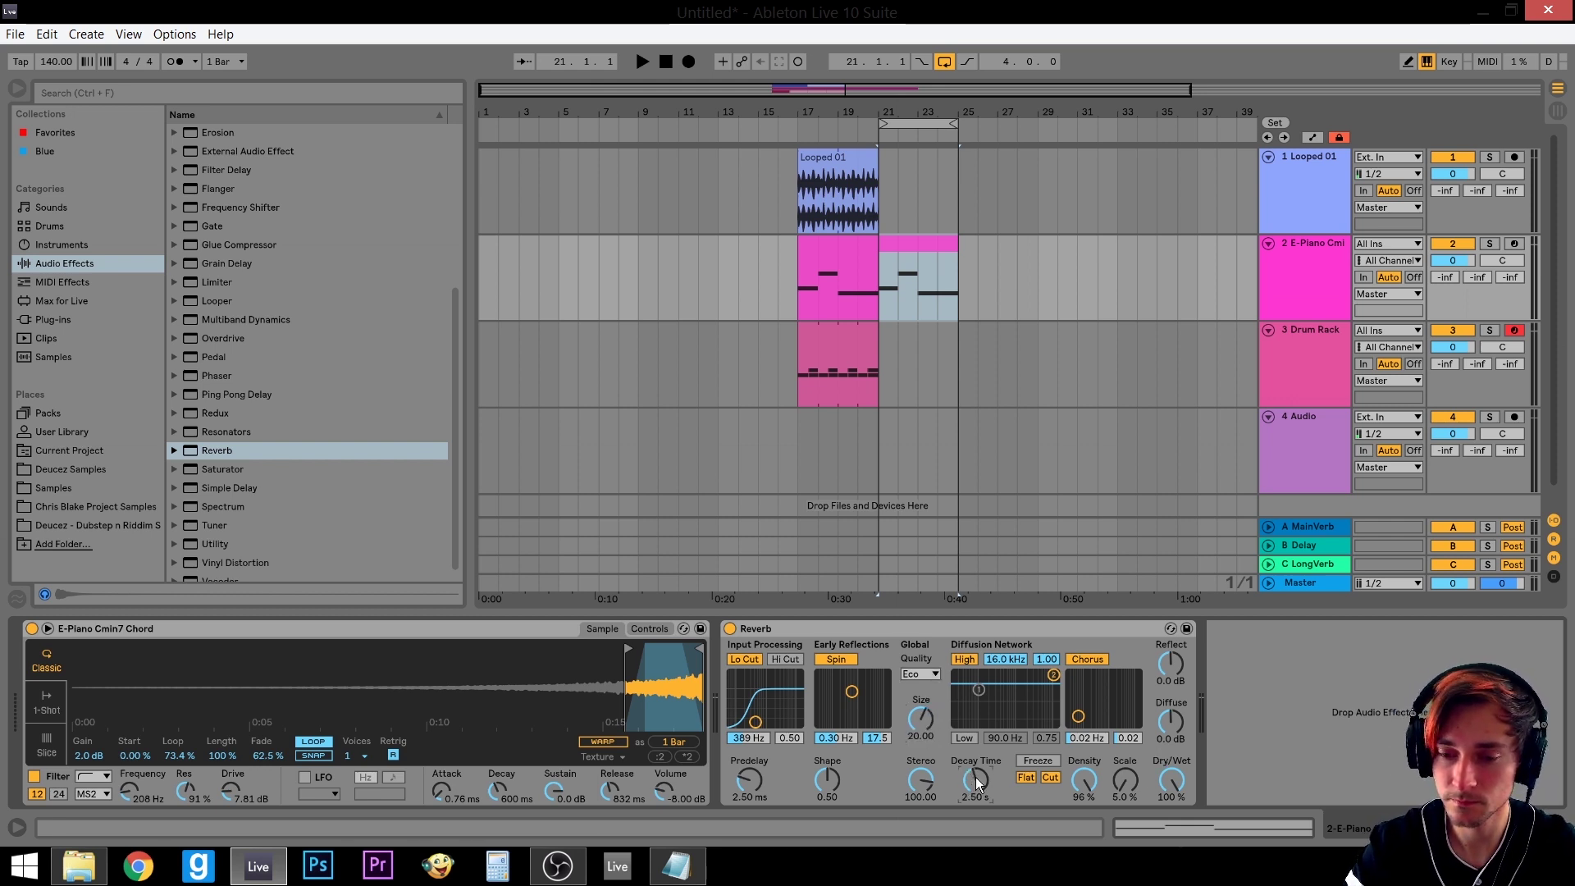
click(925, 781)
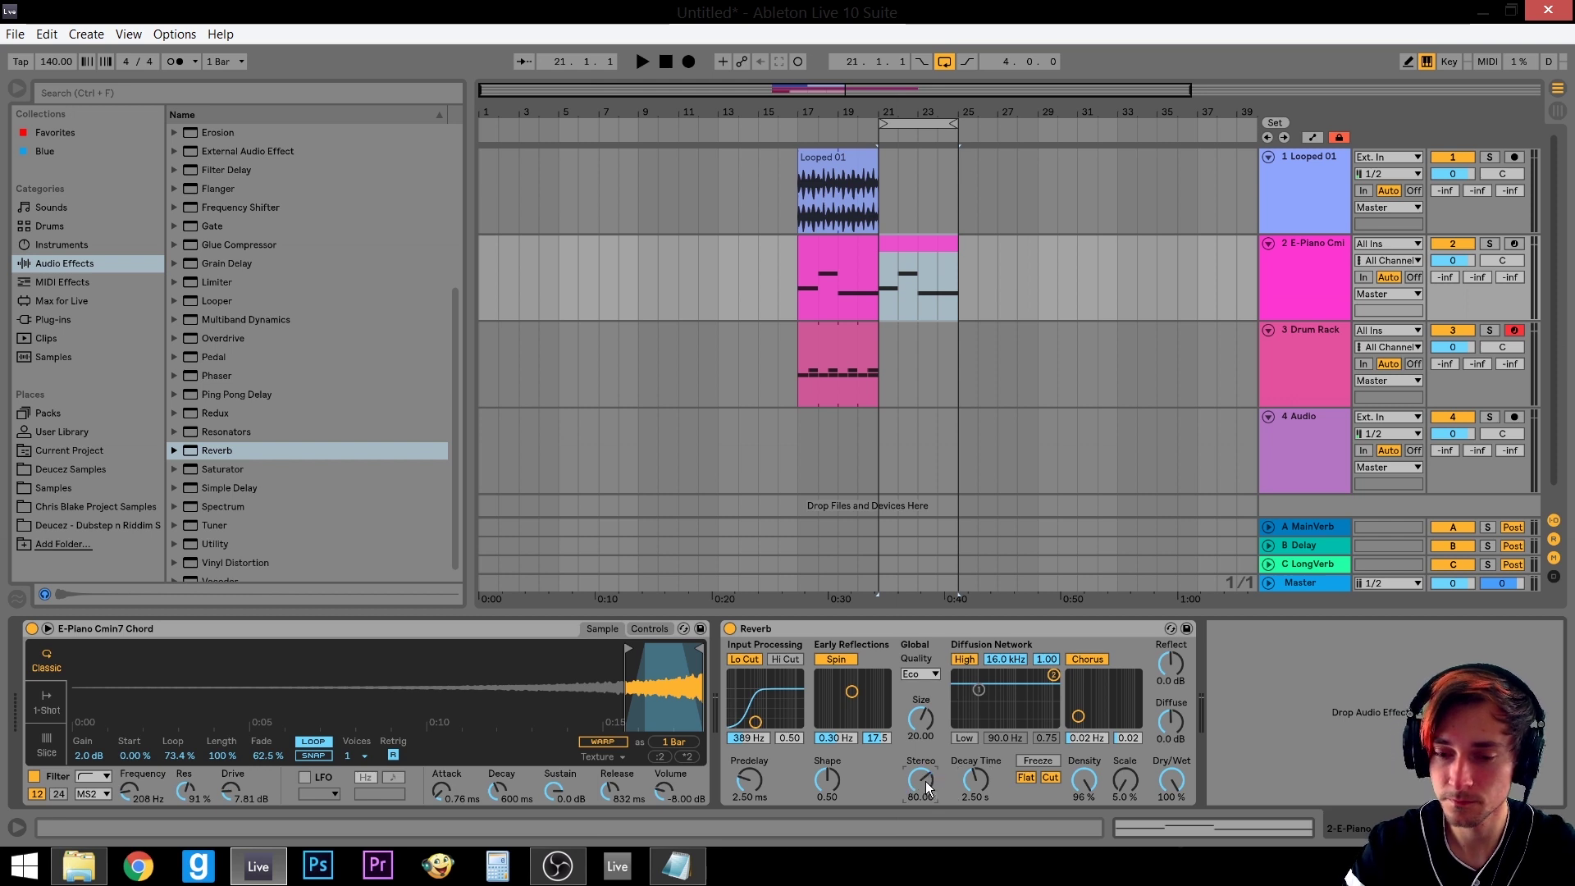
key(space)
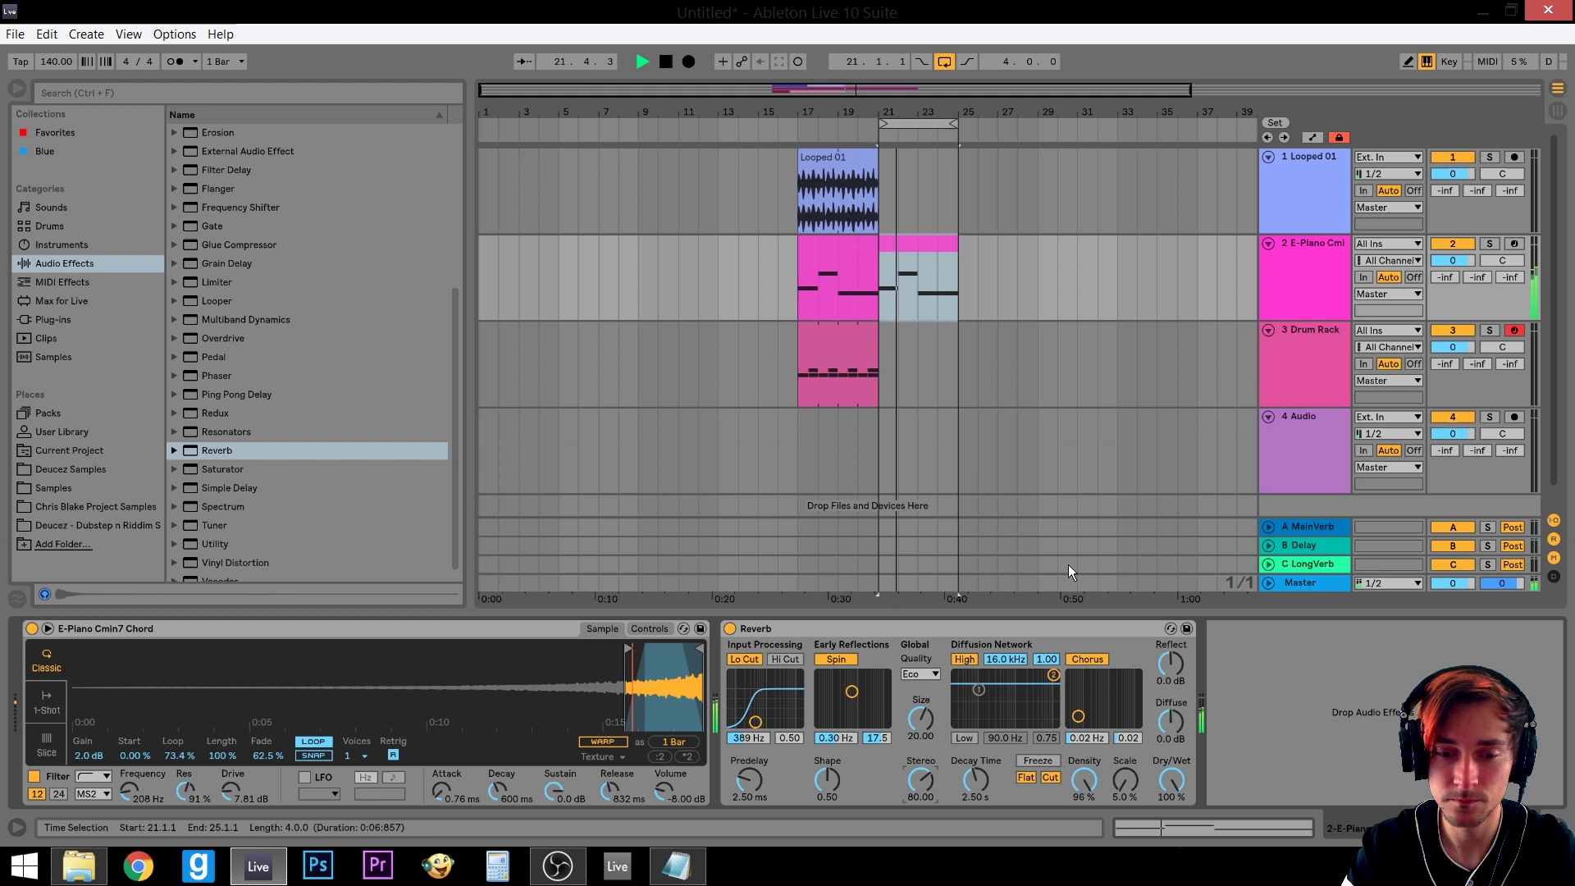
mouse_move(1170, 778)
mouse_down()
mouse_move(1171, 833)
mouse_move(1171, 776)
mouse_up()
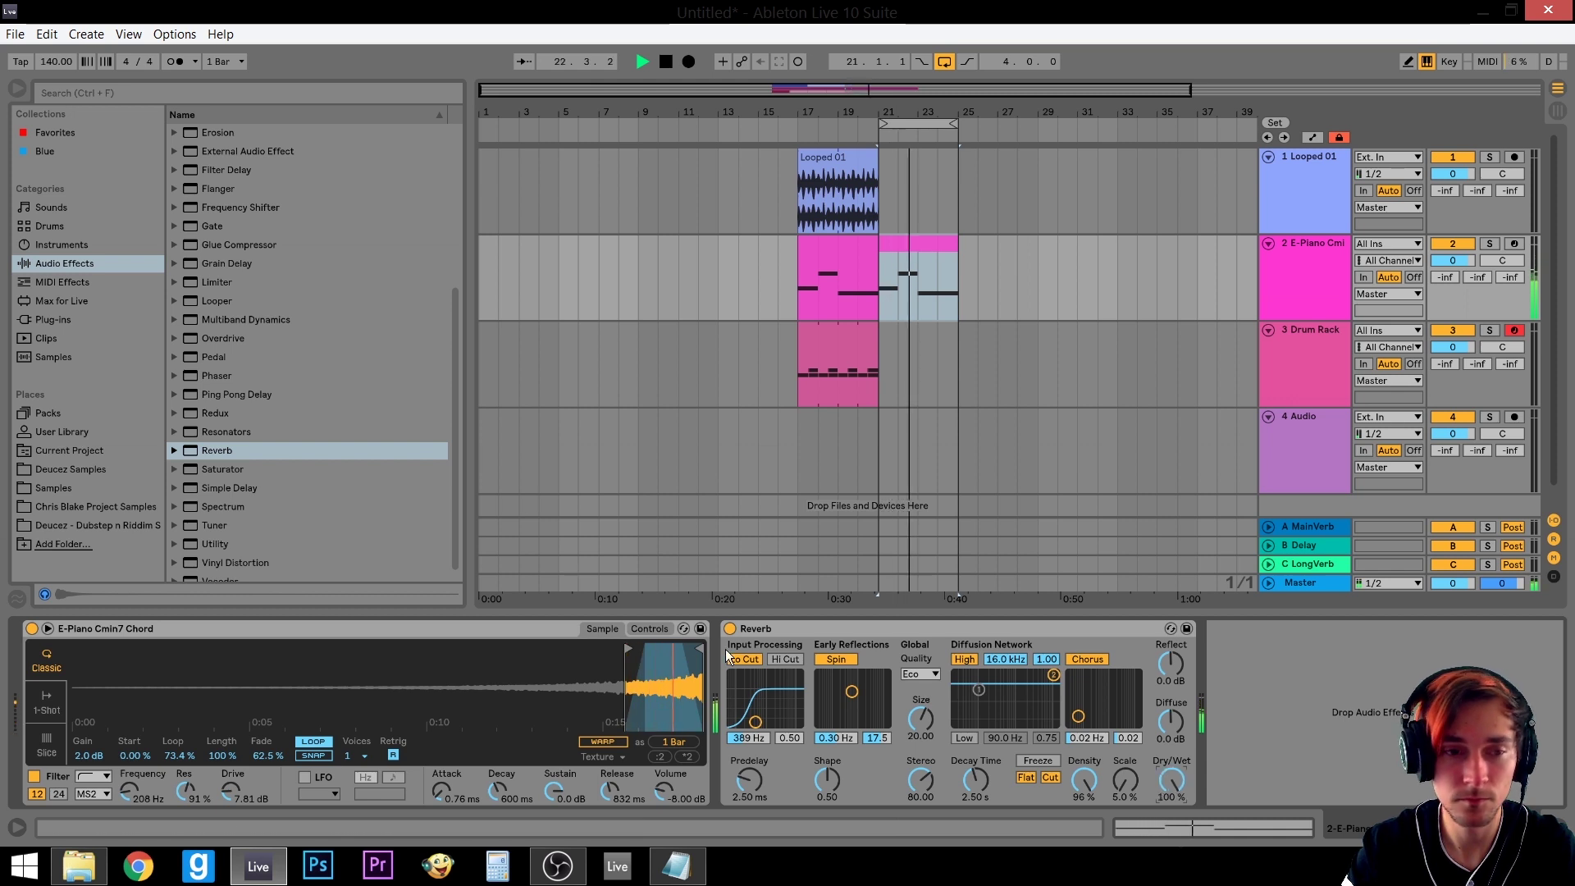
Add EQ Eight after the Reverb, with band 1 as a low cut at 188 Hz and a boost above 1 kHz
scroll(245, 205, up, 3)
drag(220, 227, 1291, 678)
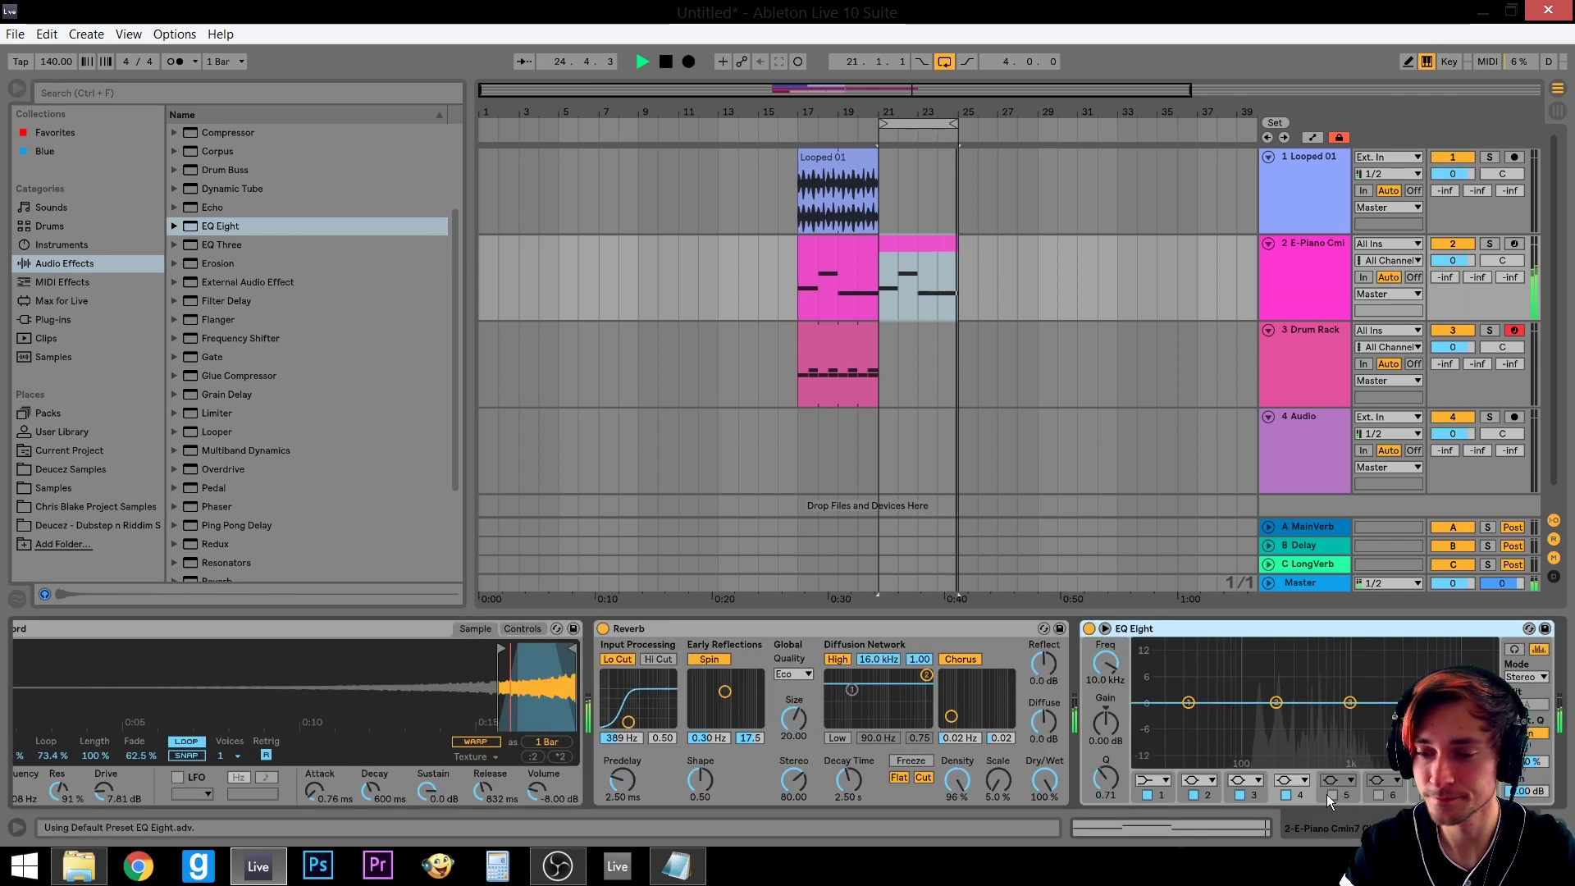
drag(1105, 723, 1097, 635)
click(1151, 782)
click(1152, 666)
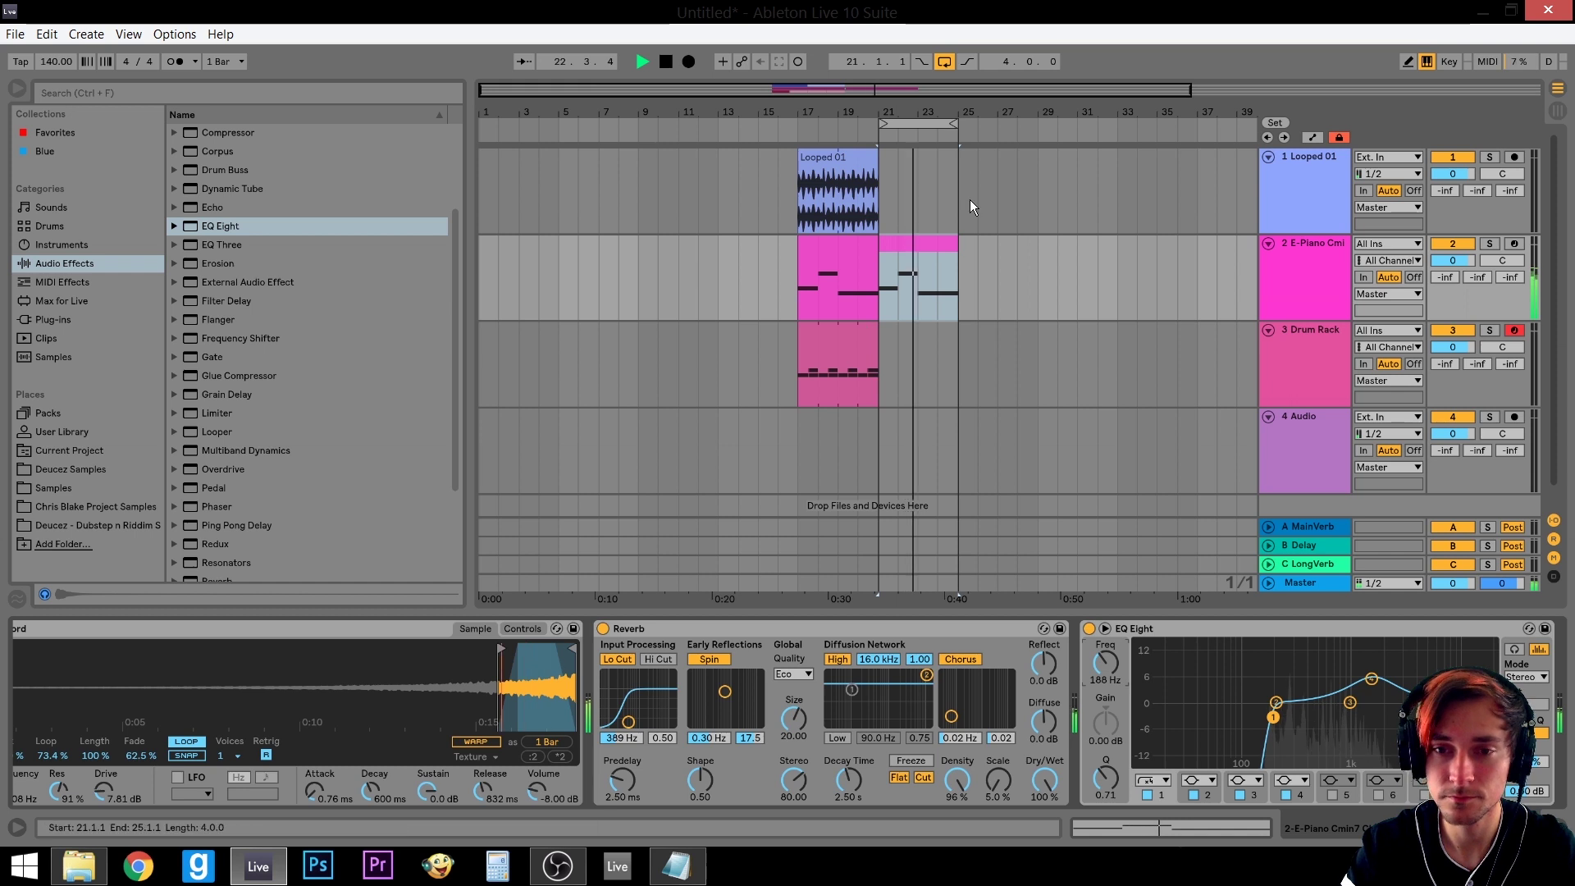
Duplicate the Looped 01 clip to bar 21 and play the loop with both parts
click(860, 157)
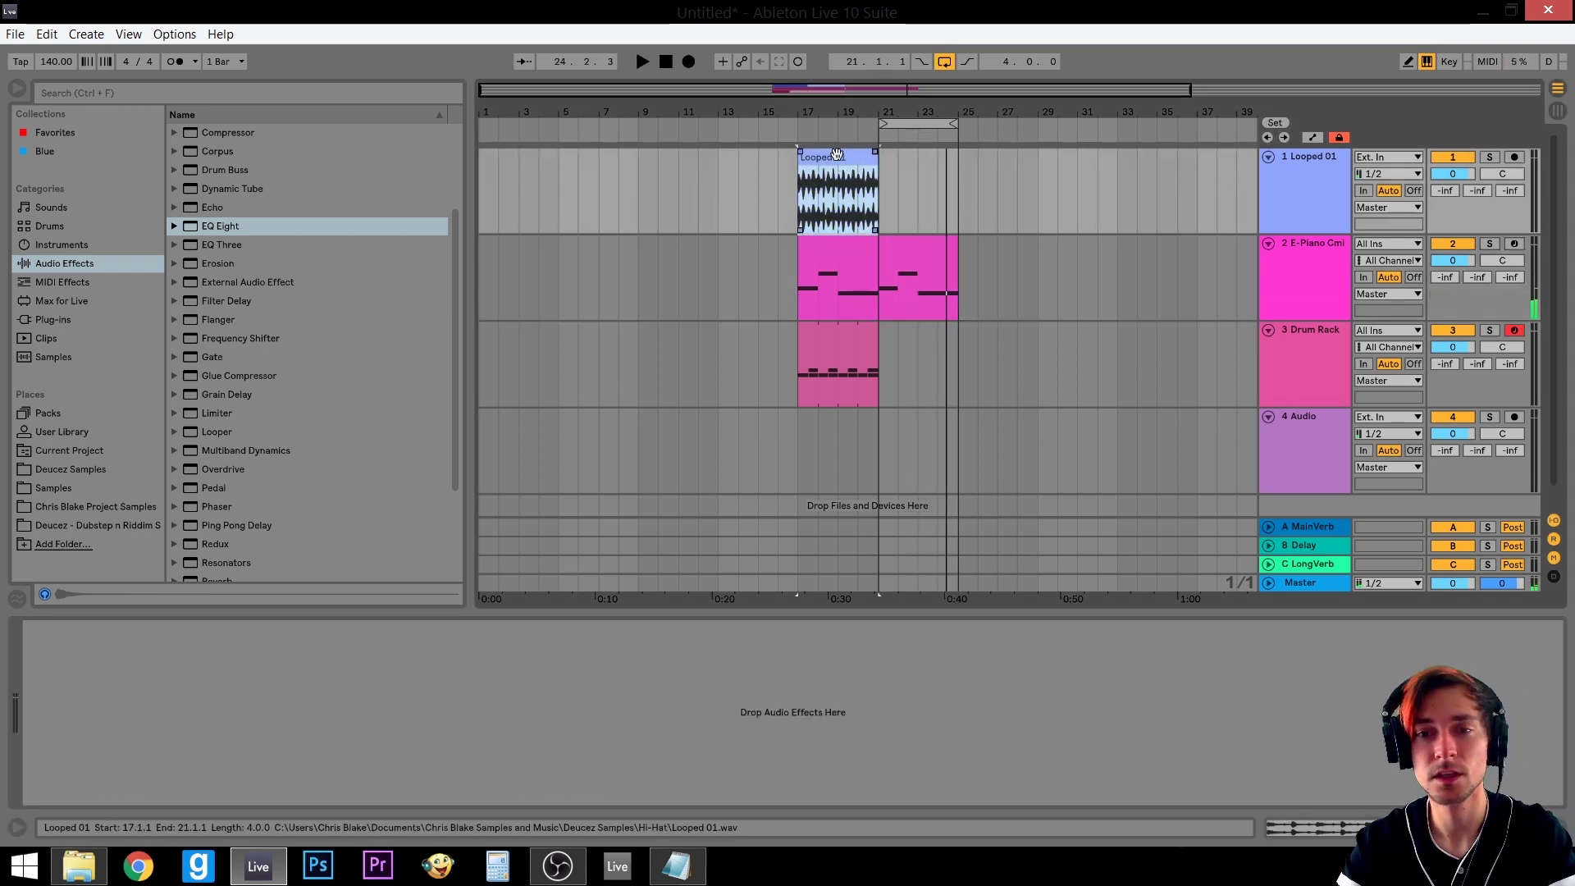
mouse_move(836, 154)
mouse_down()
mouse_move(919, 179)
mouse_move(820, 162)
mouse_up()
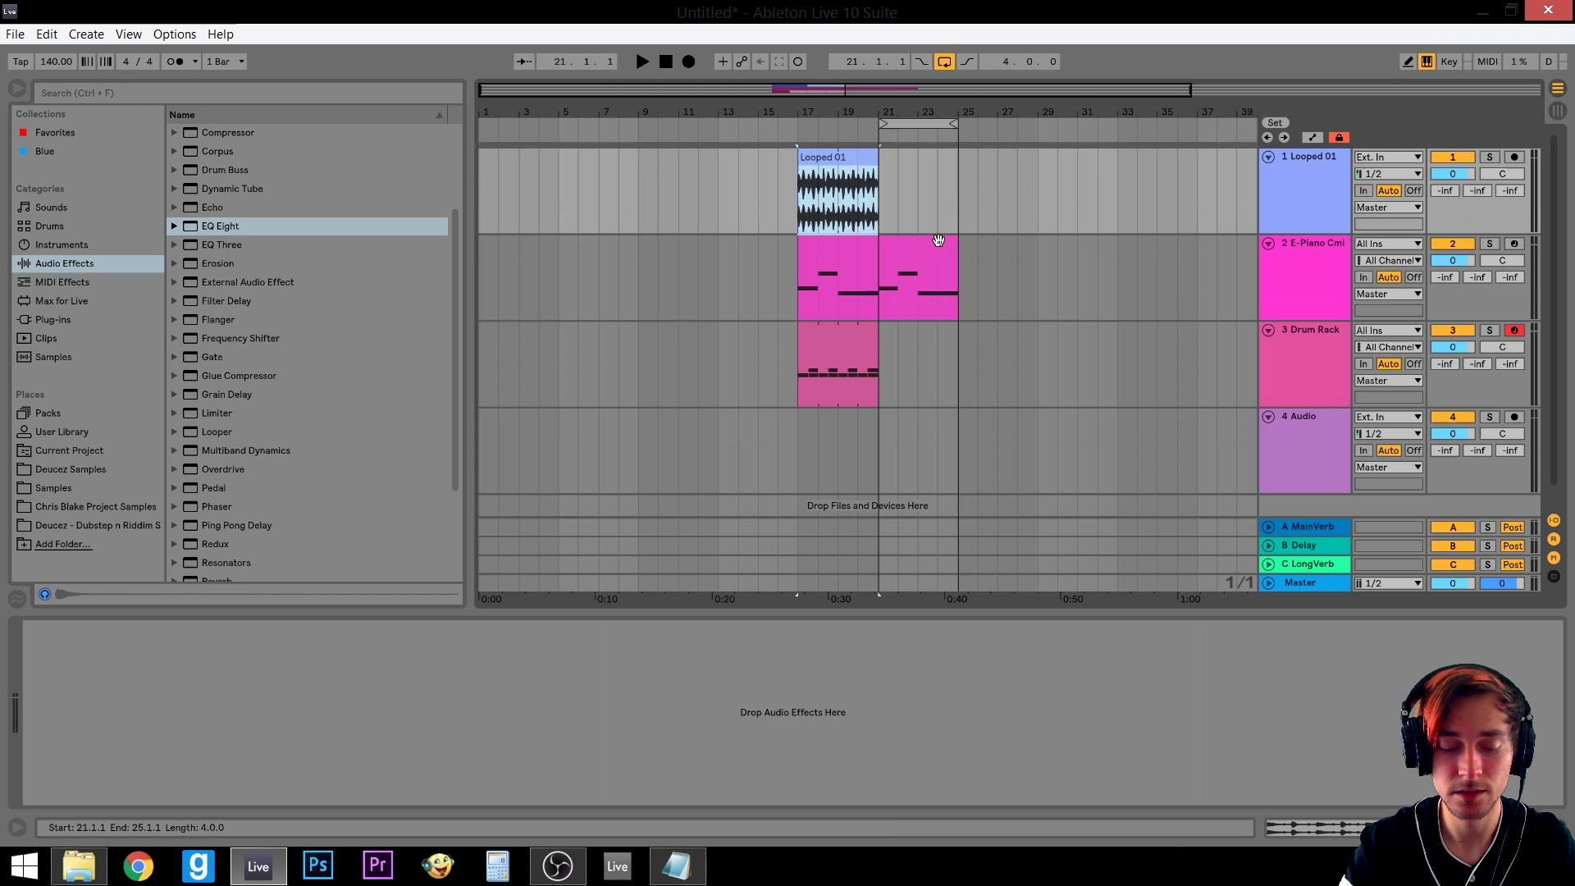
click(839, 155)
key(ctrl+d)
right_click(839, 155)
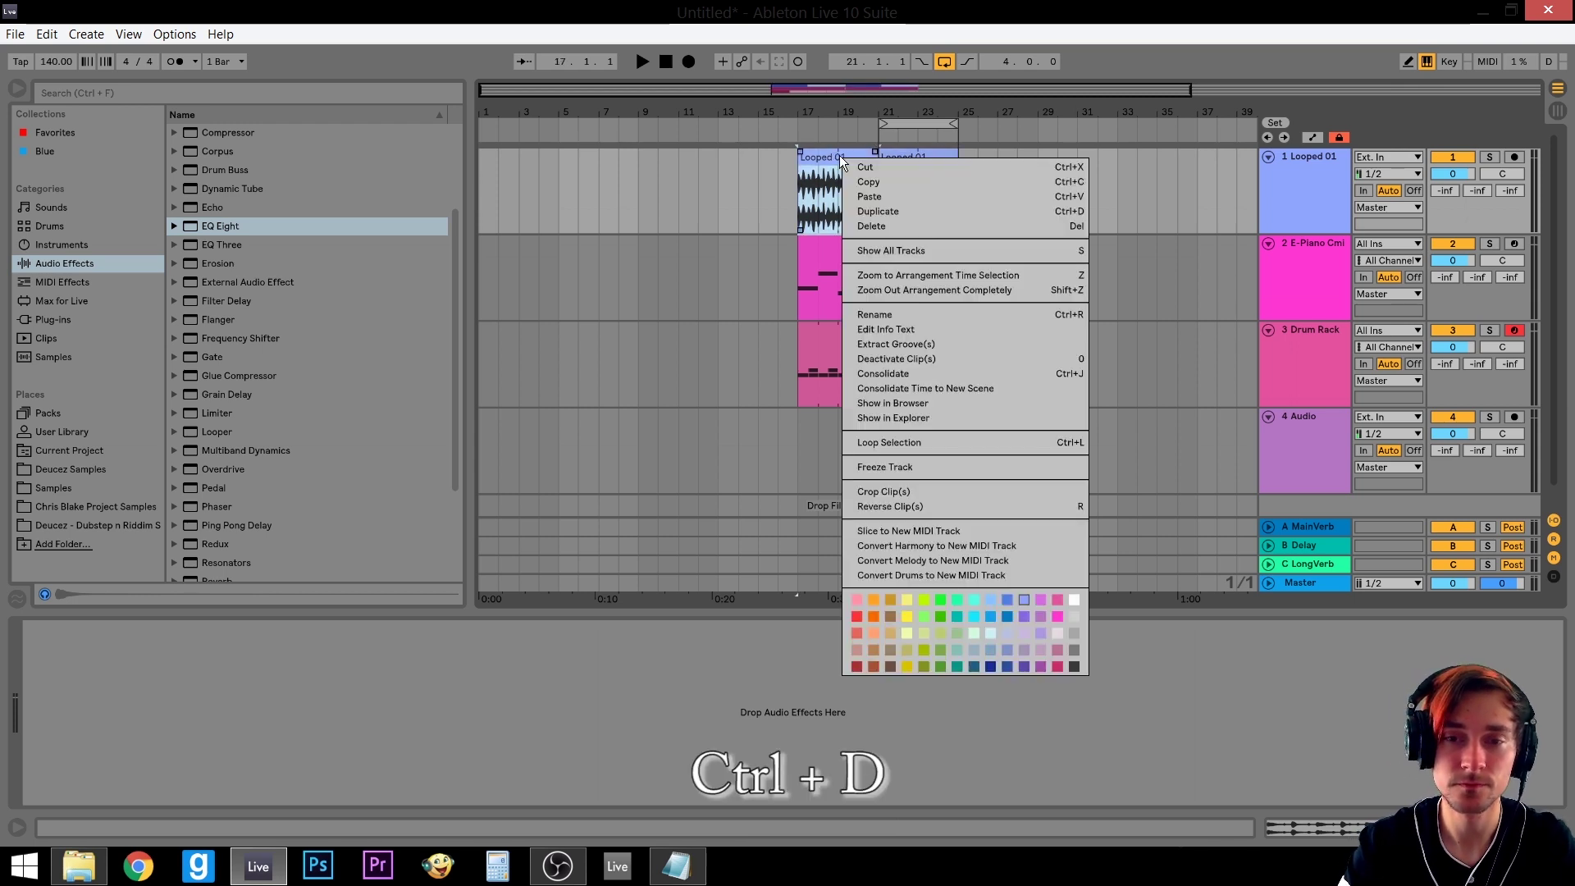
click(899, 211)
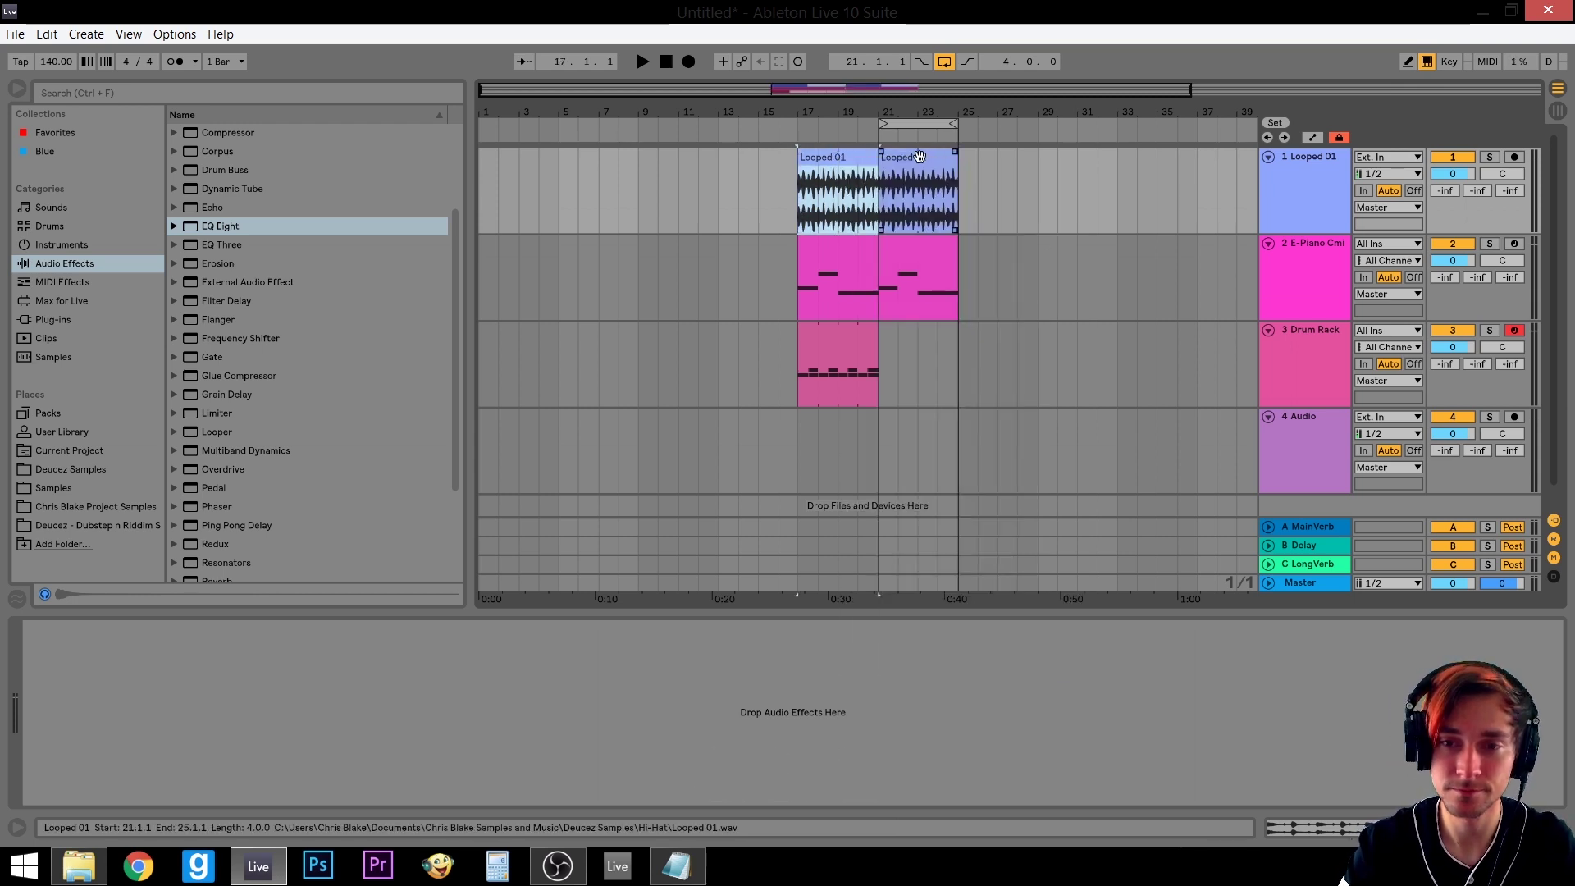
key(space)
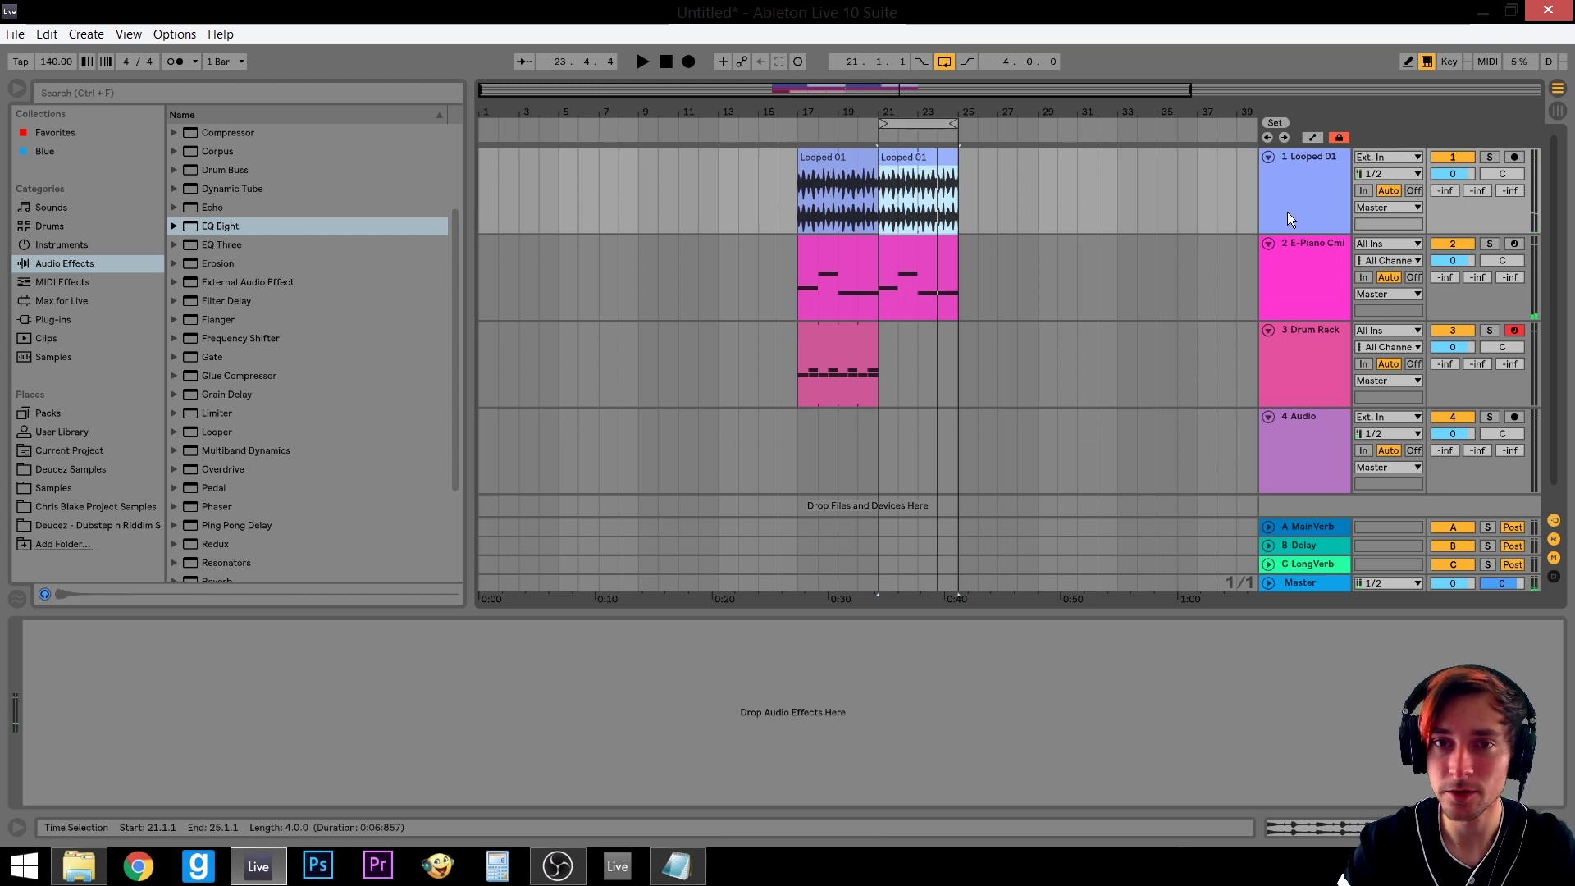
Show the Looped 01 track's volume automation, lower it to -8.5 dB from bar 21, and play the result
right_click(1459, 175)
click(1470, 169)
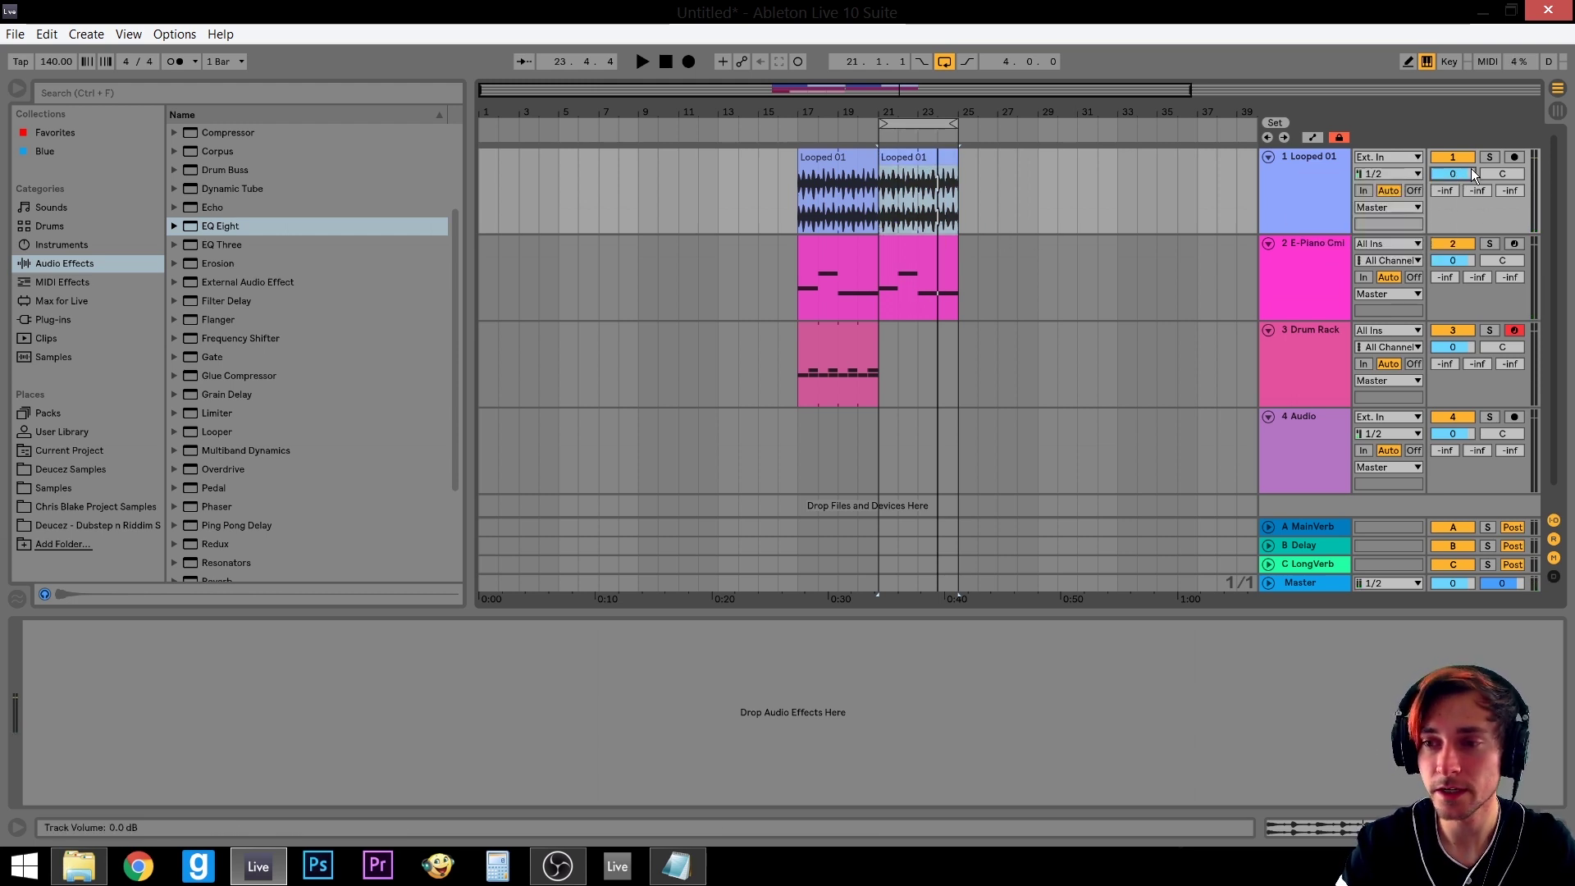
right_click(1466, 170)
click(1408, 190)
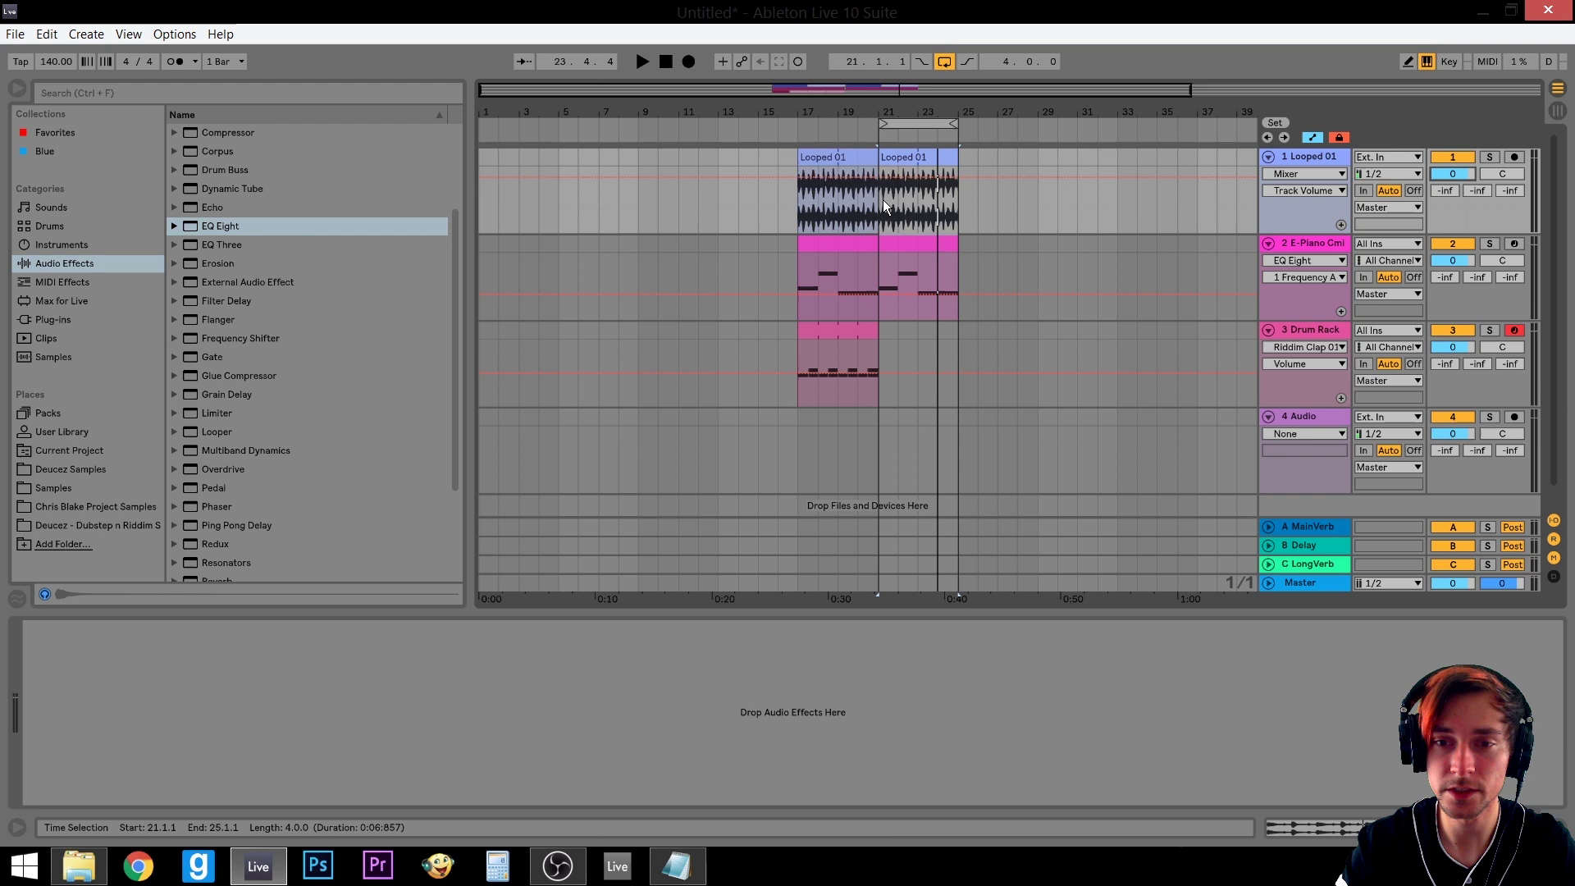
mouse_move(877, 107)
mouse_down()
mouse_move(879, 156)
mouse_move(905, 148)
mouse_move(945, 185)
mouse_move(945, 210)
mouse_move(945, 191)
mouse_up()
key(space)
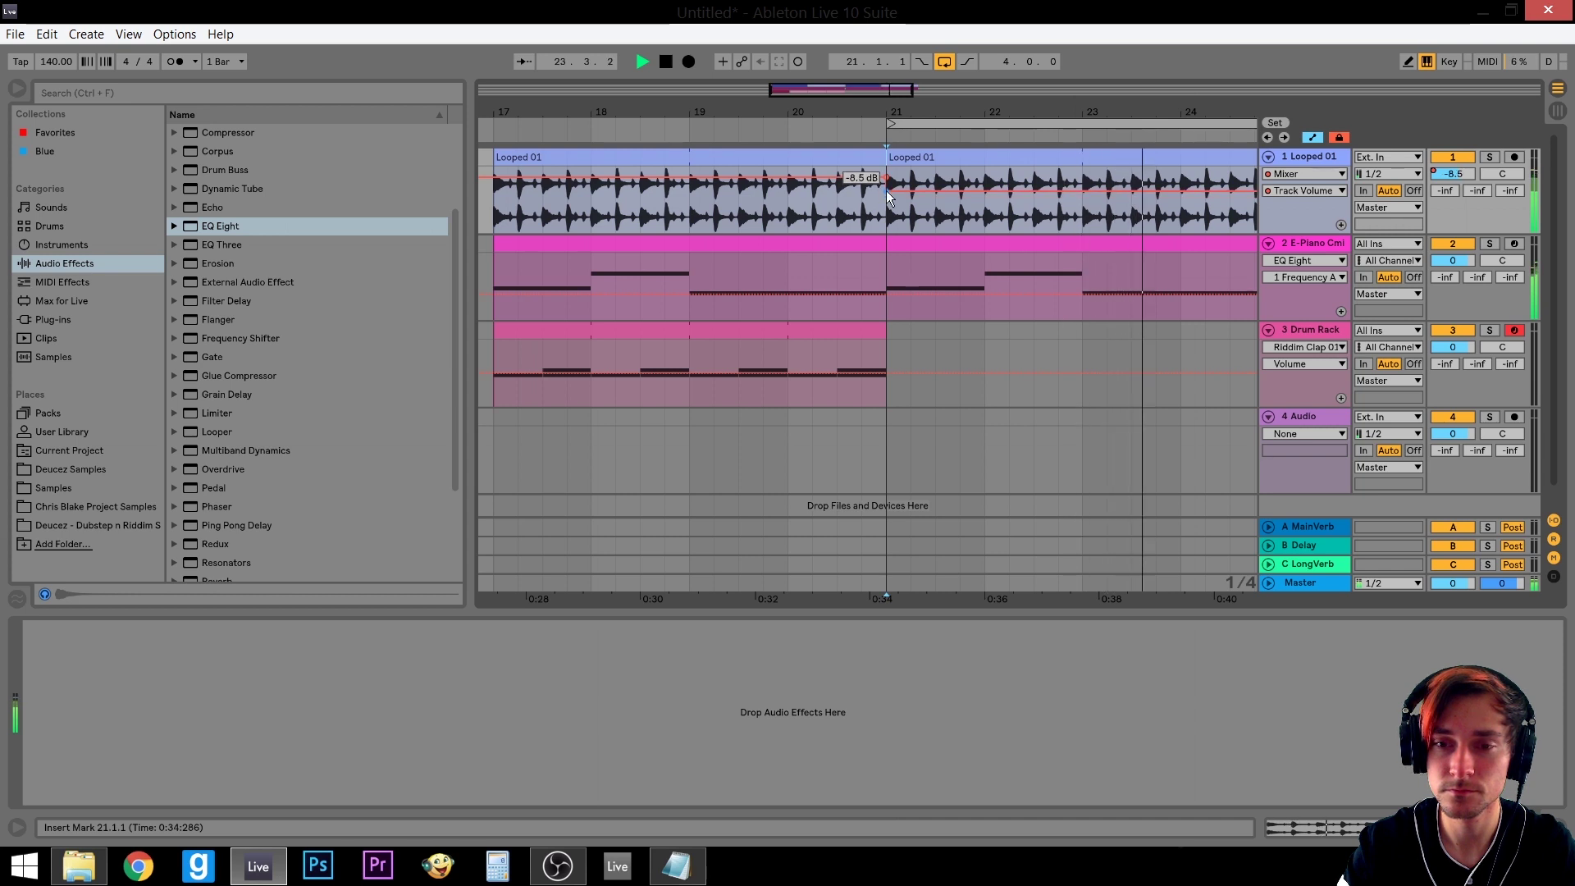
key(minus)
key(minus)
key(minus)
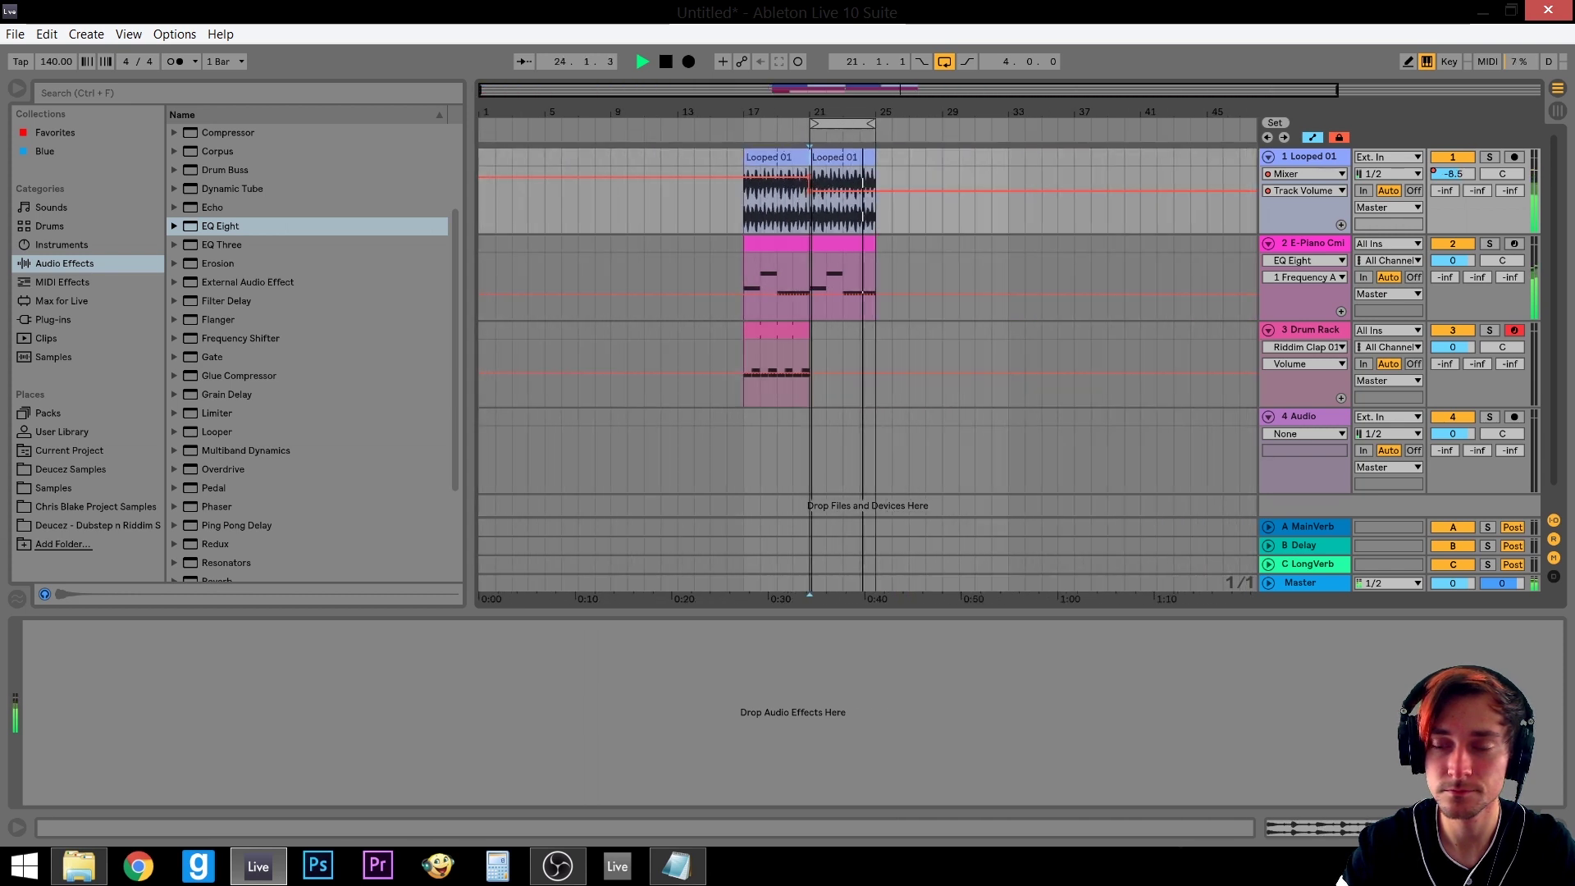
Play the loop with the E-Piano devices shown, and display automation for its Track Volume and the instrument's Volume
click(1306, 243)
key(space)
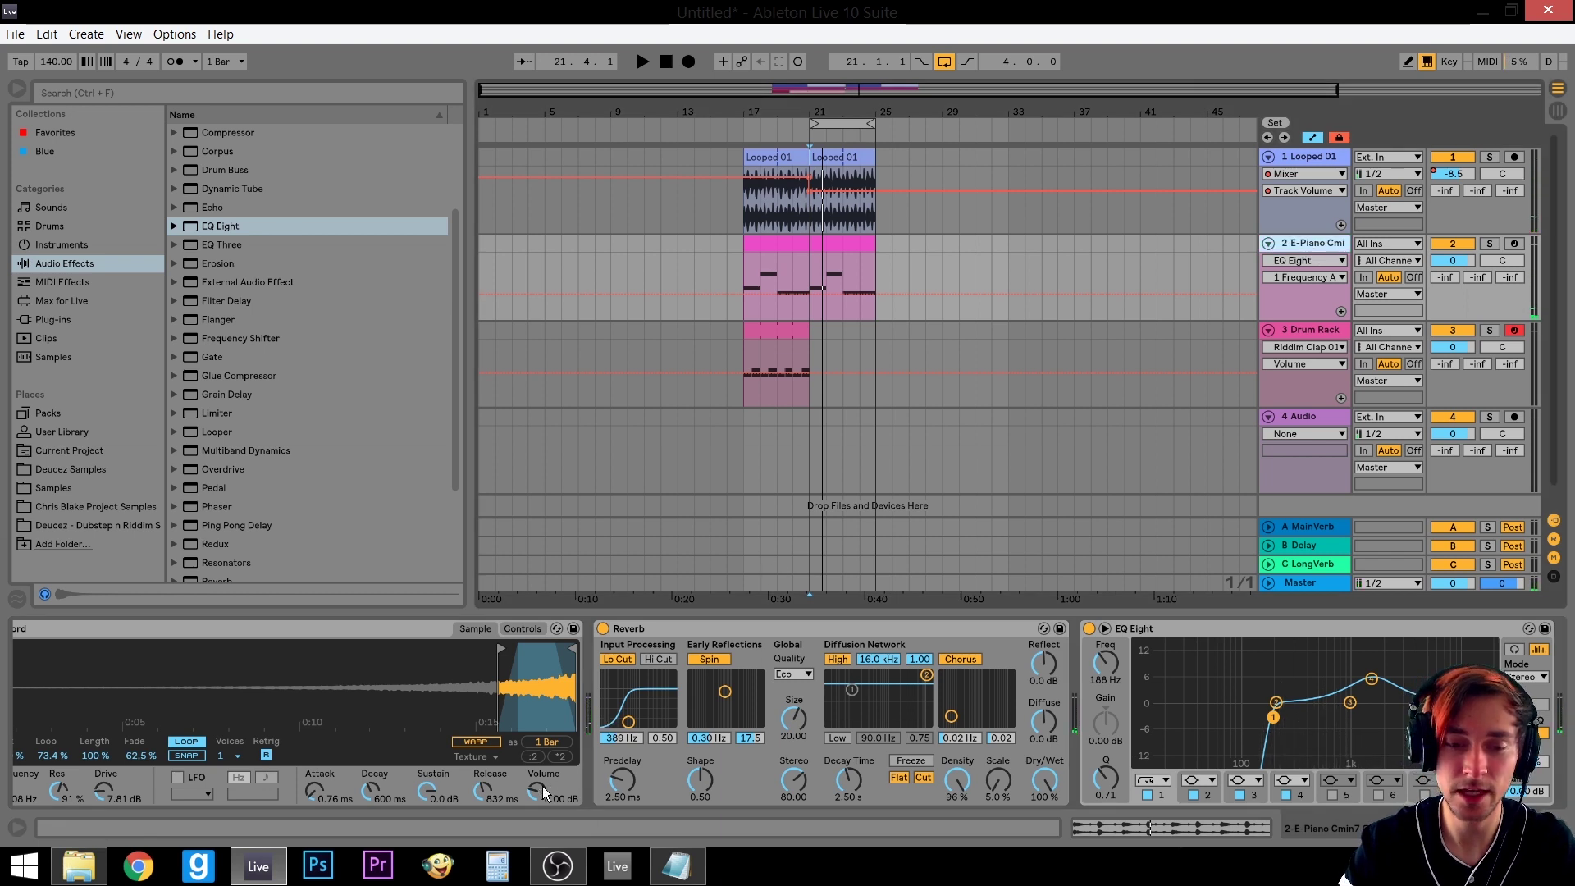
key(space)
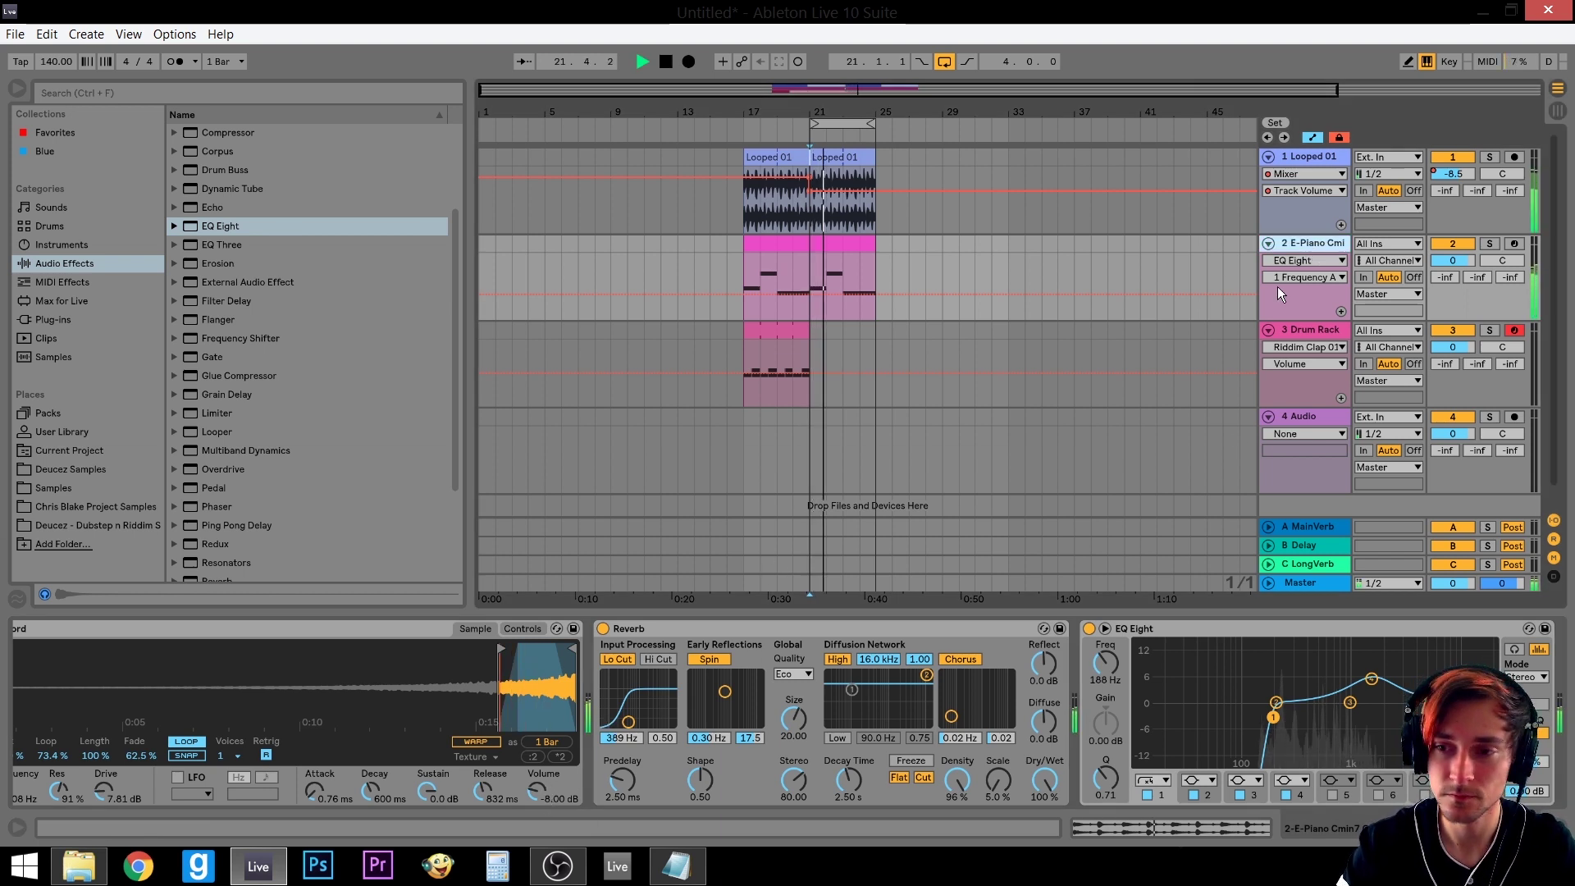
key(space)
click(1441, 258)
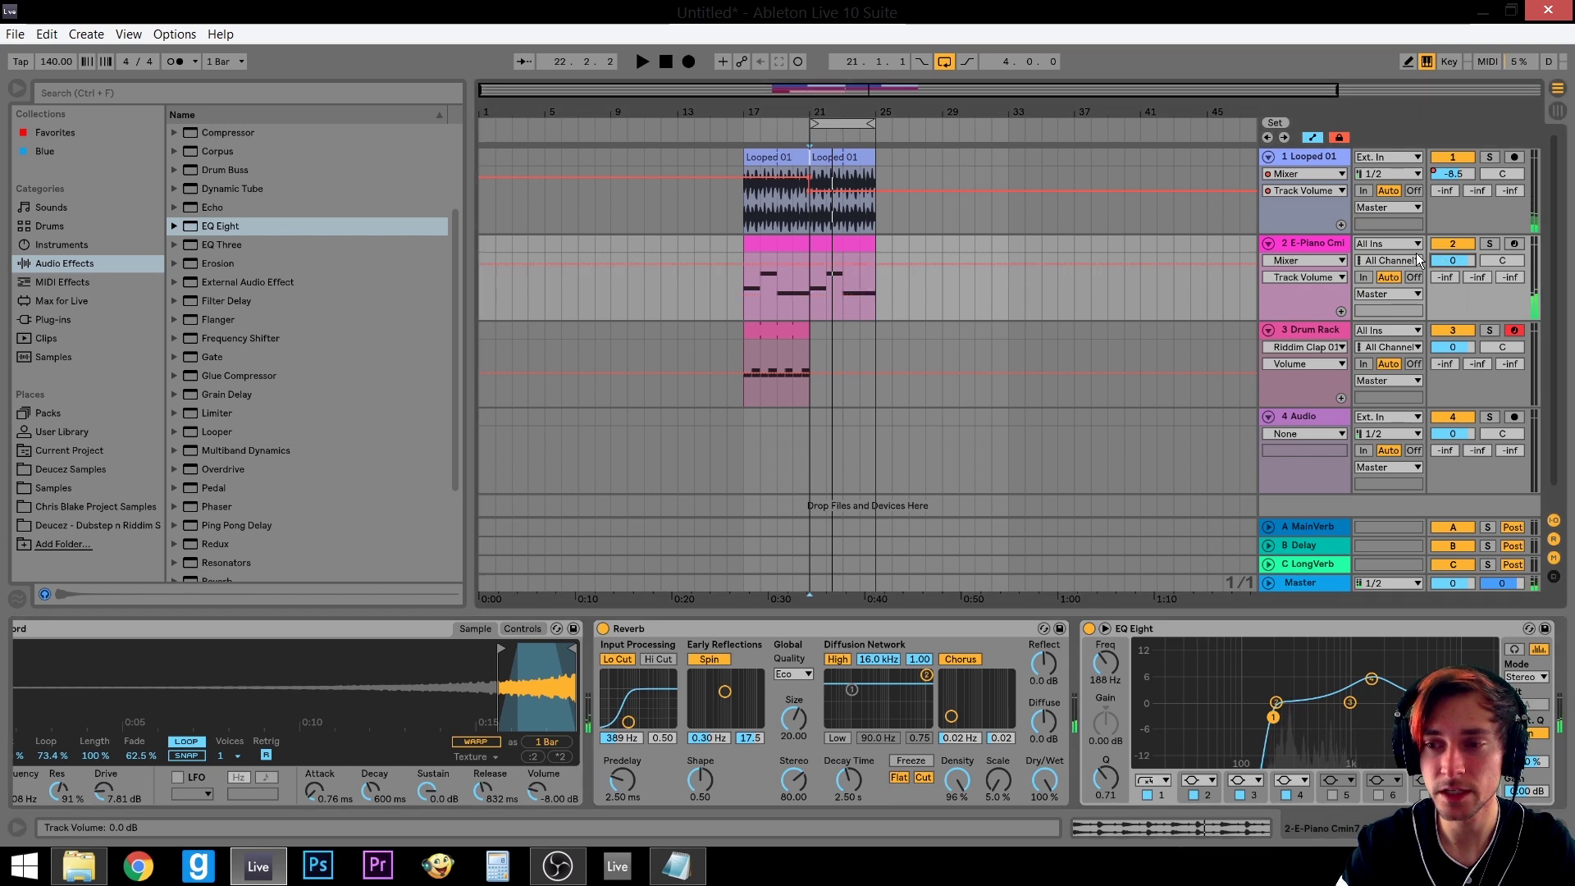
click(1326, 244)
click(427, 630)
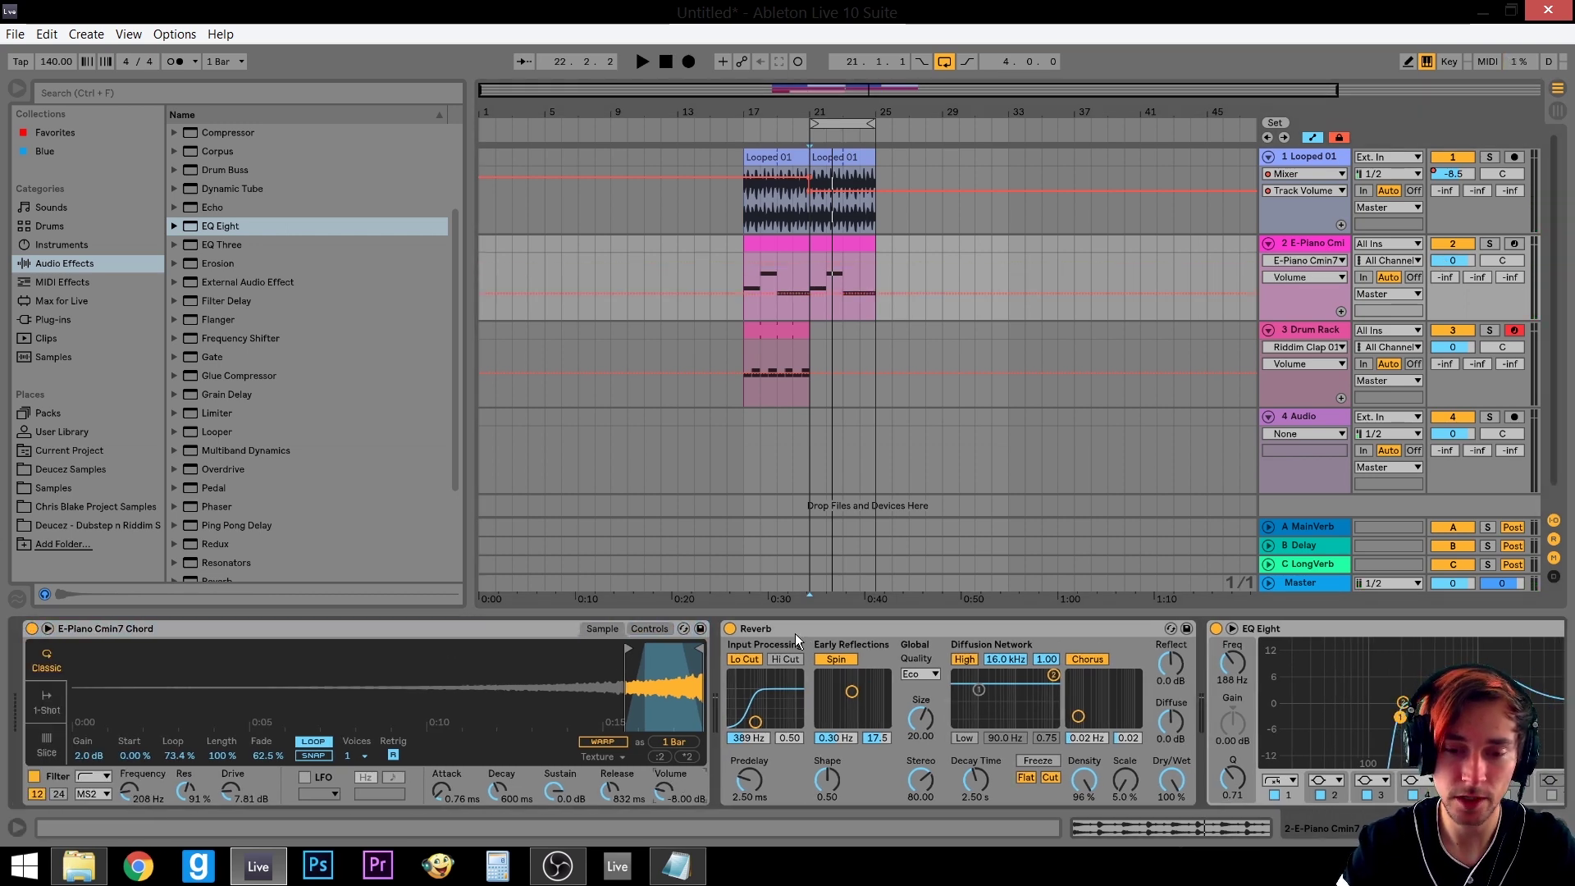
Collapse the Reverb and EQ Eight devices on the E-Piano track and browse the remaining audio effects
double_click(840, 625)
double_click(840, 626)
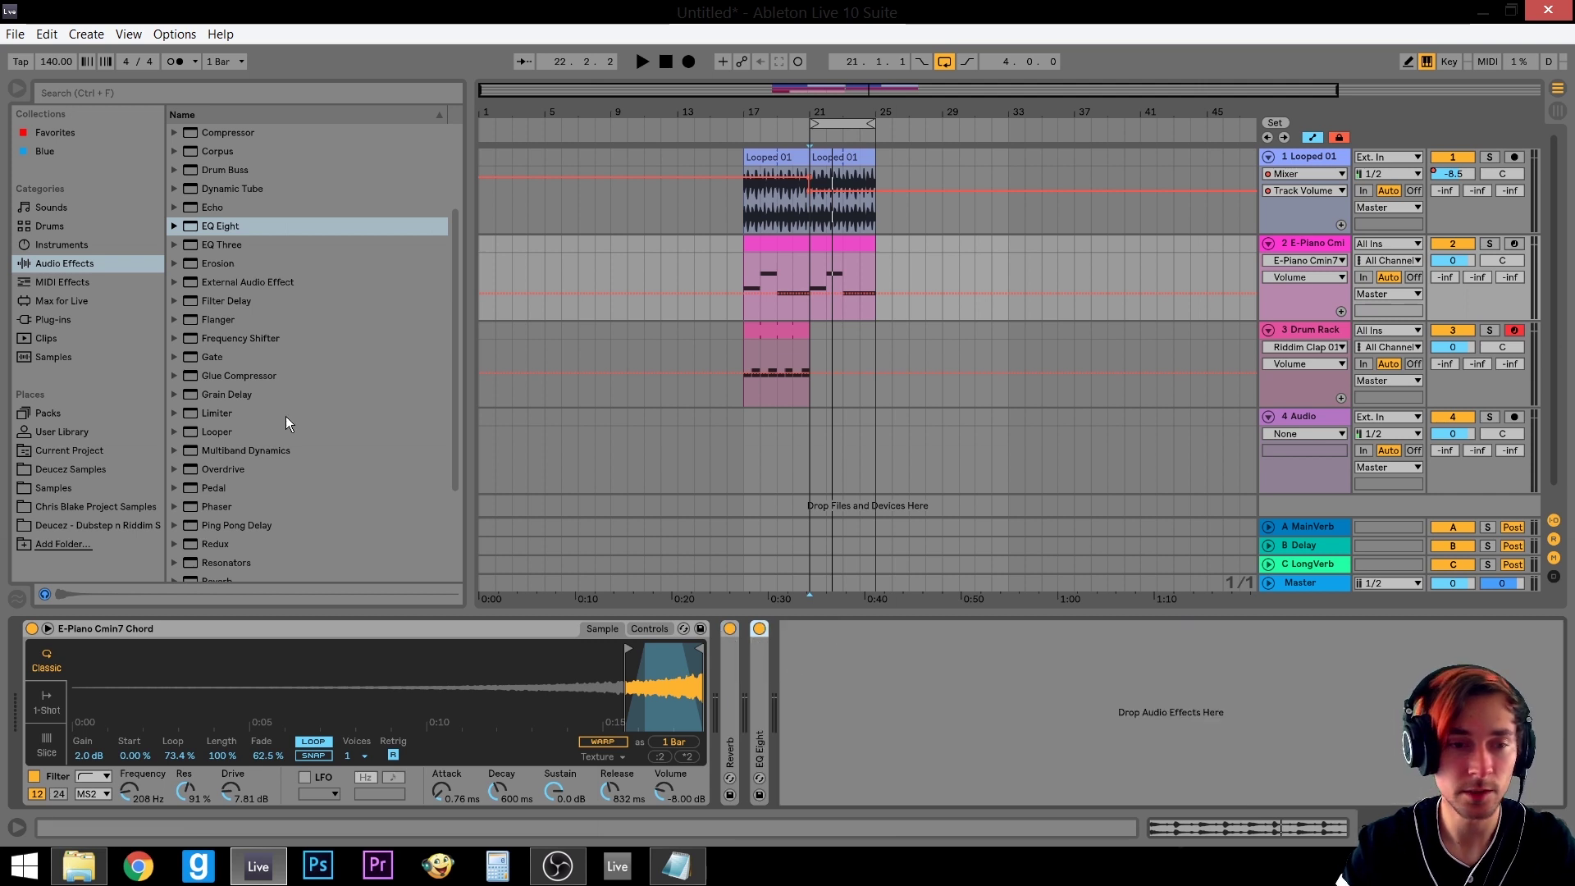
scroll(285, 423, down, 4)
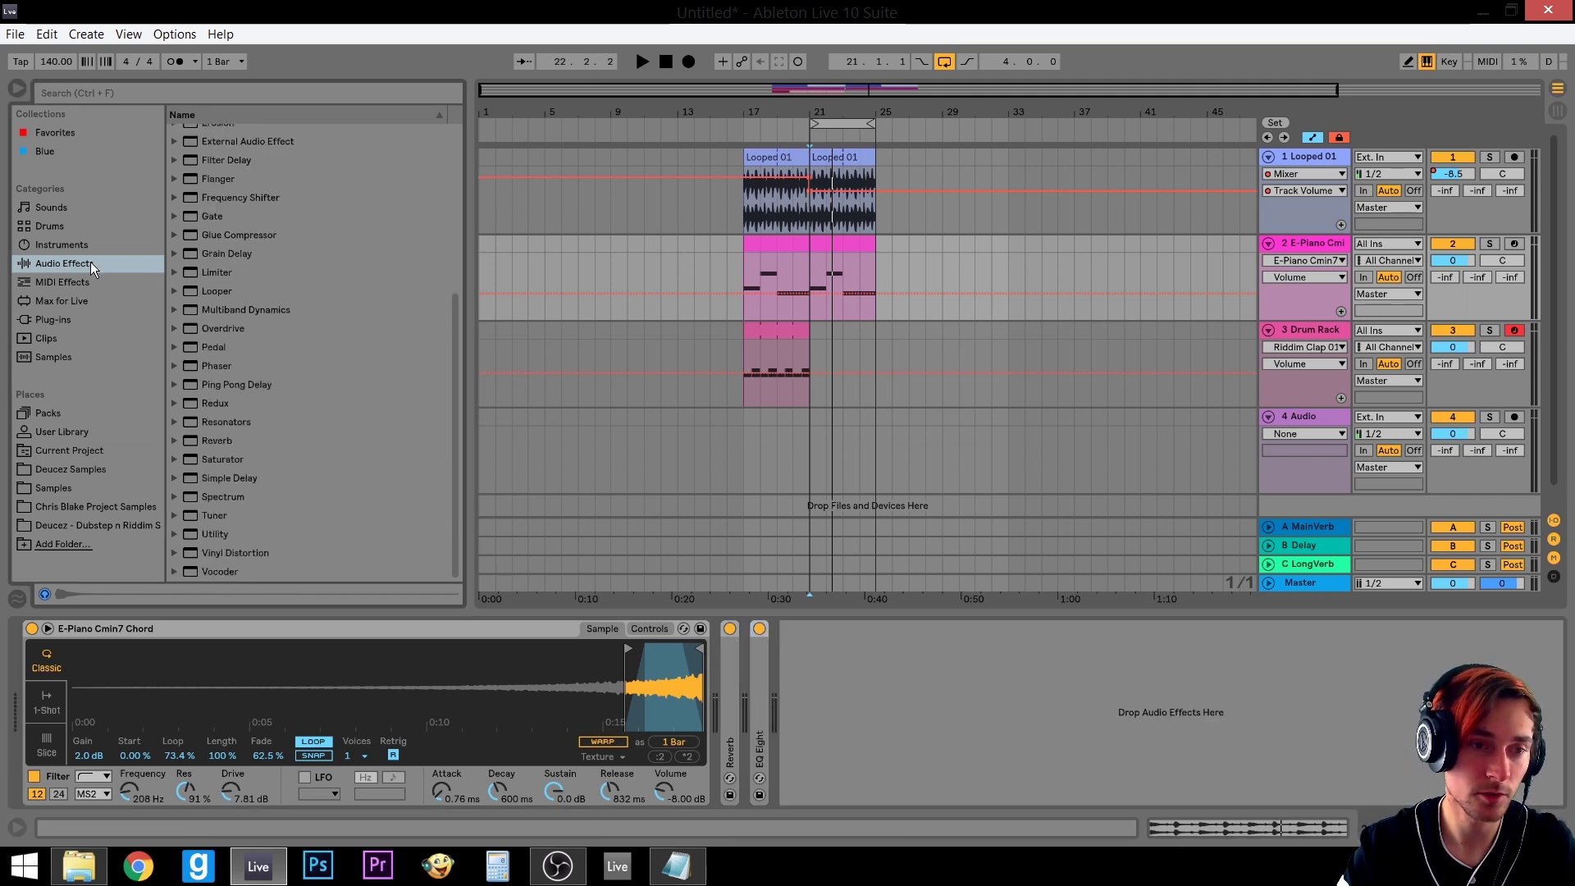
Add the Utility effect after the EQ Eight on the E-Piano track, set its gain to 8.5 dB, and play the loop
drag(187, 534, 886, 693)
click(882, 690)
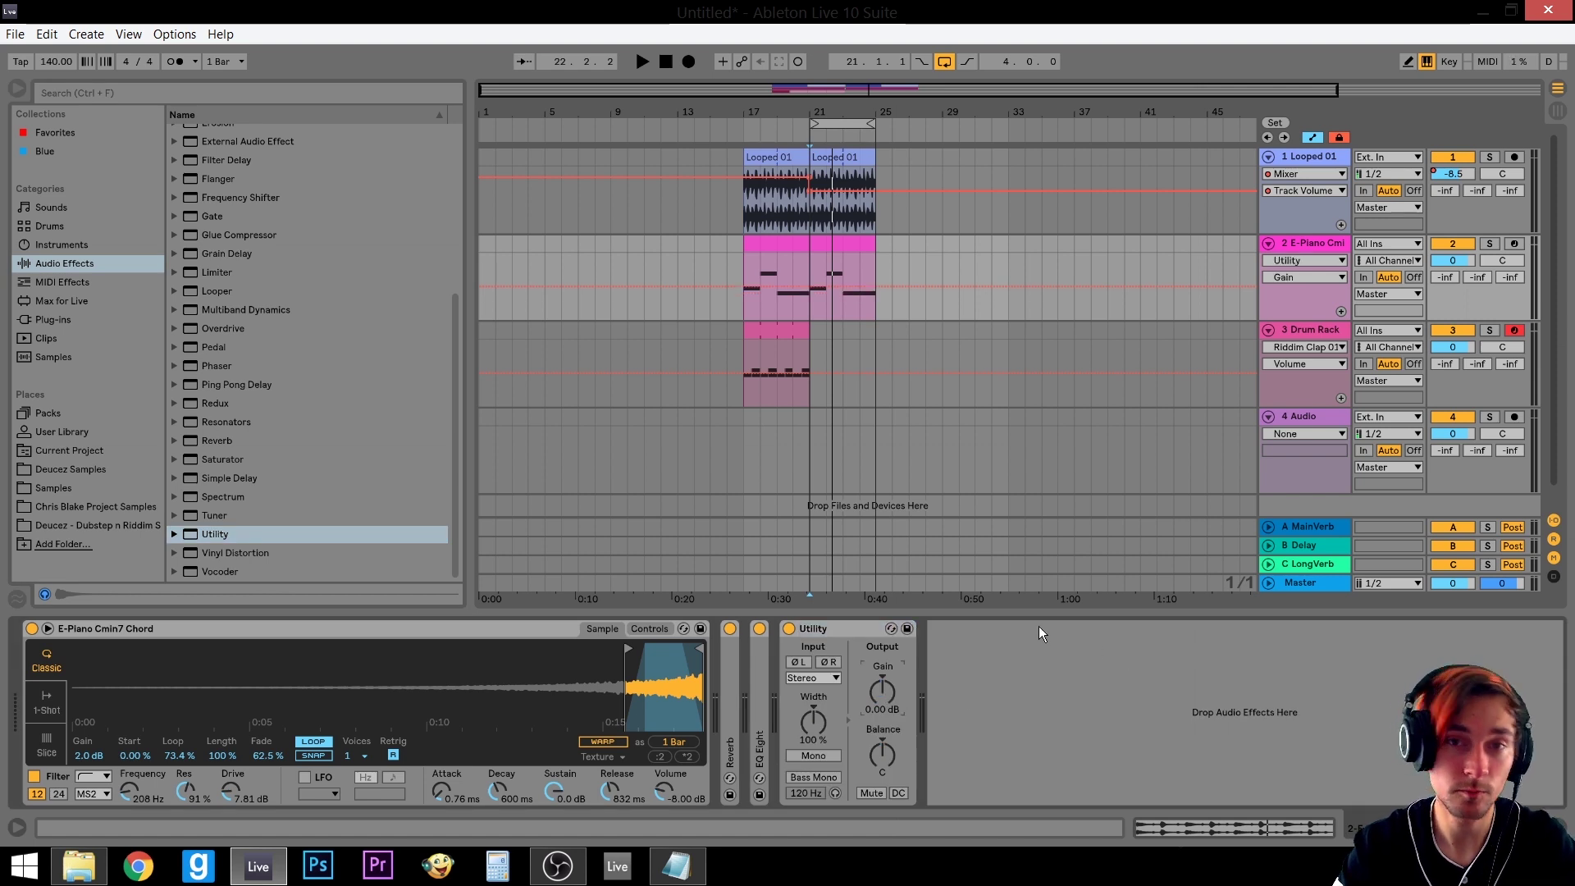
mouse_move(883, 691)
mouse_down()
mouse_move(882, 673)
mouse_move(892, 691)
mouse_up()
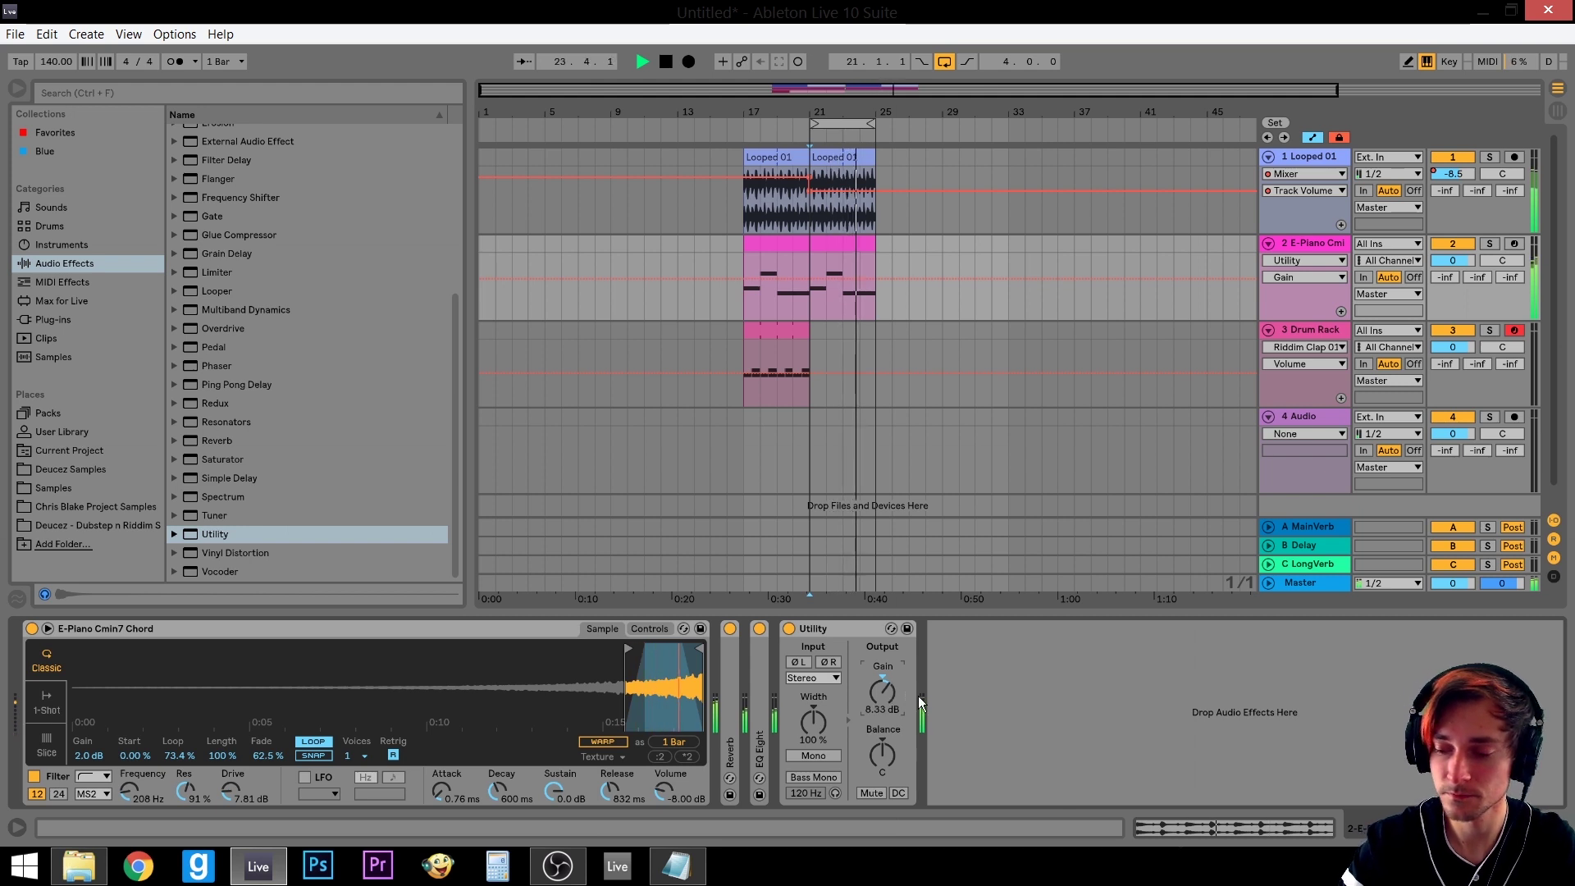
text(8.5)
key(Return)
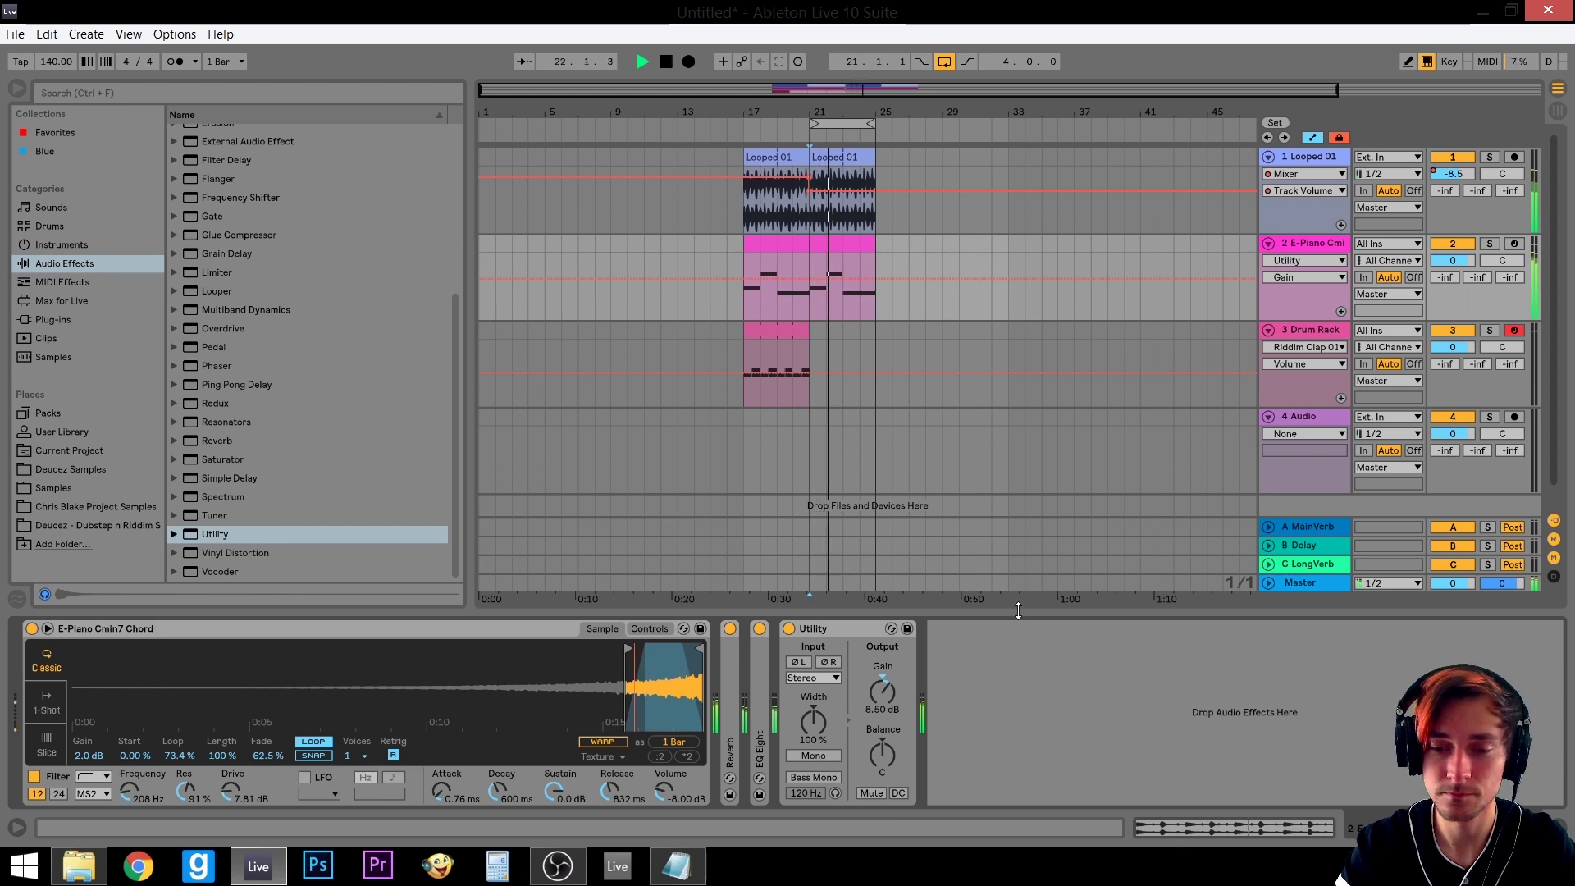
Collapse the device area, set the loop to the four bars from bar 17 to 21, and play it before stopping playback
drag(1019, 609, 1018, 721)
drag(819, 112, 647, 116)
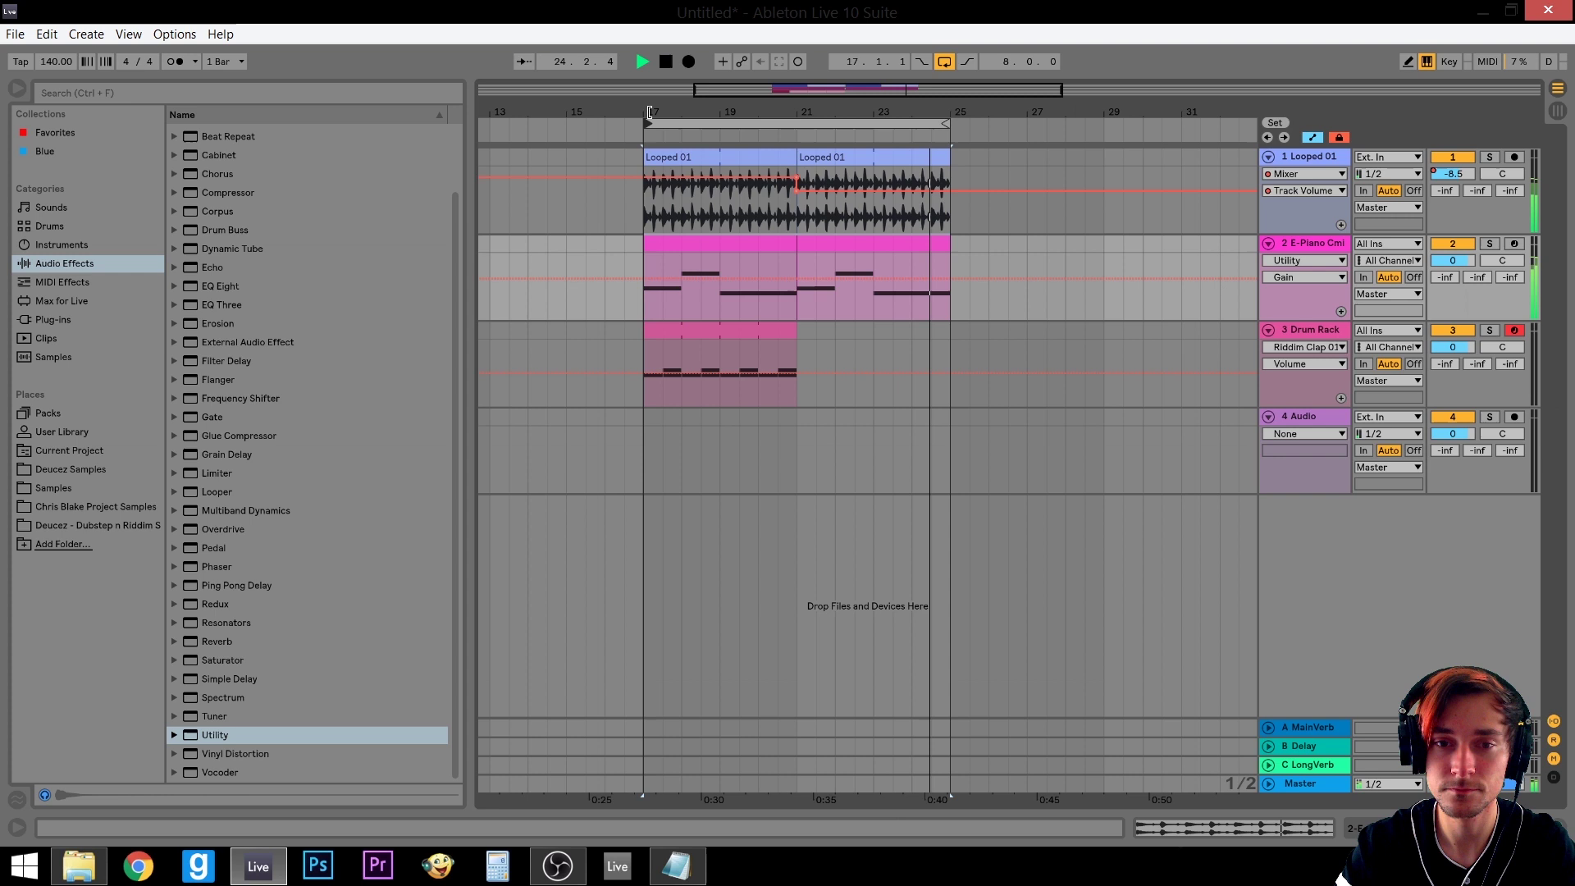
drag(946, 123, 892, 97)
click(862, 215)
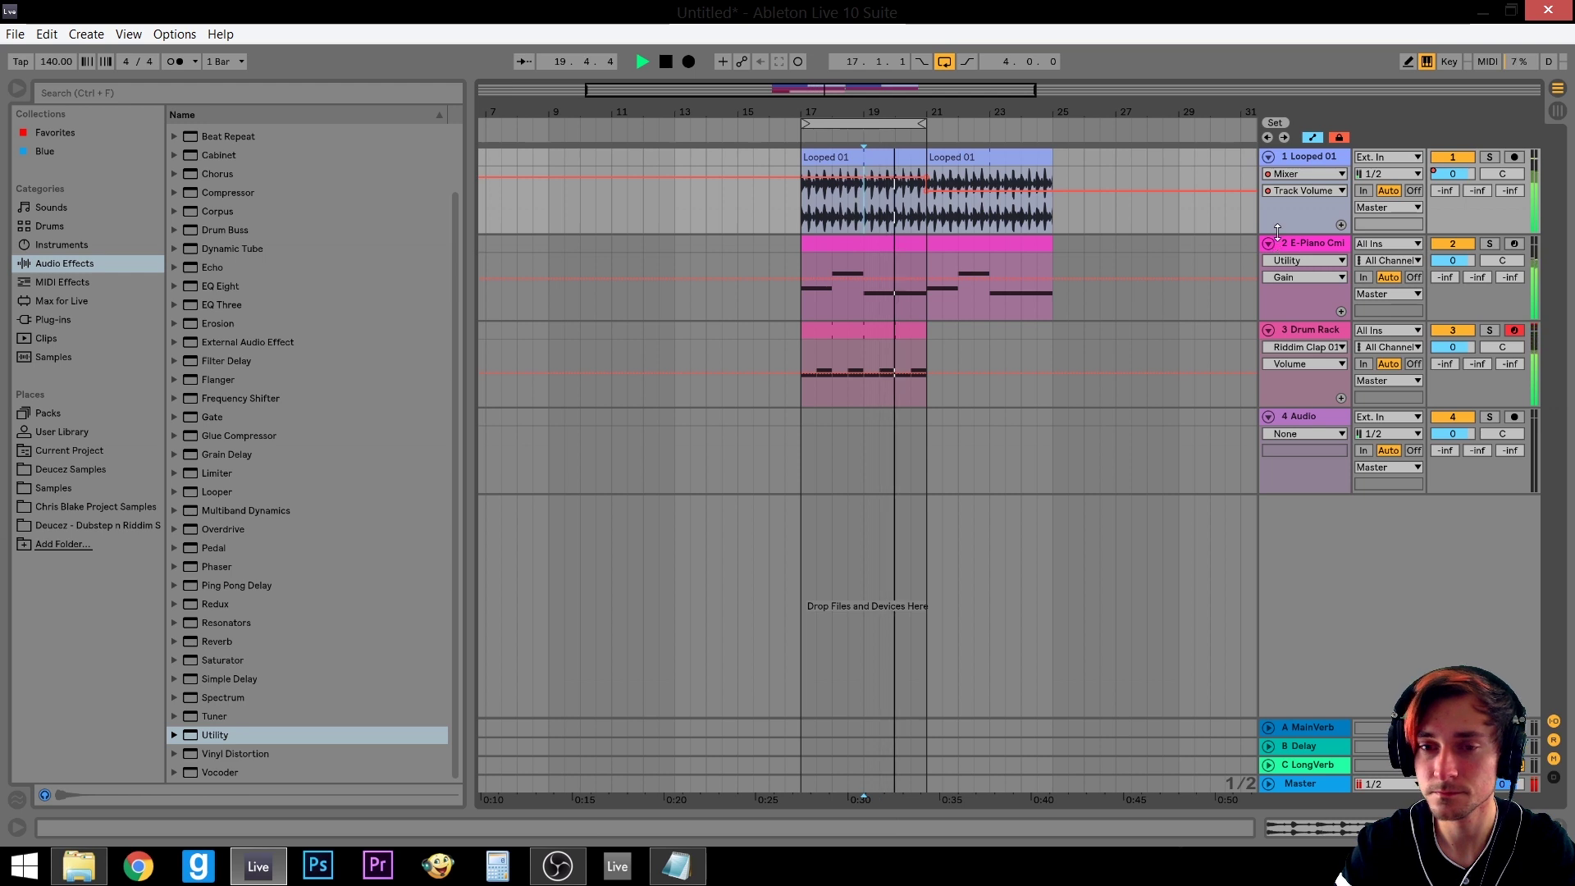
click(939, 223)
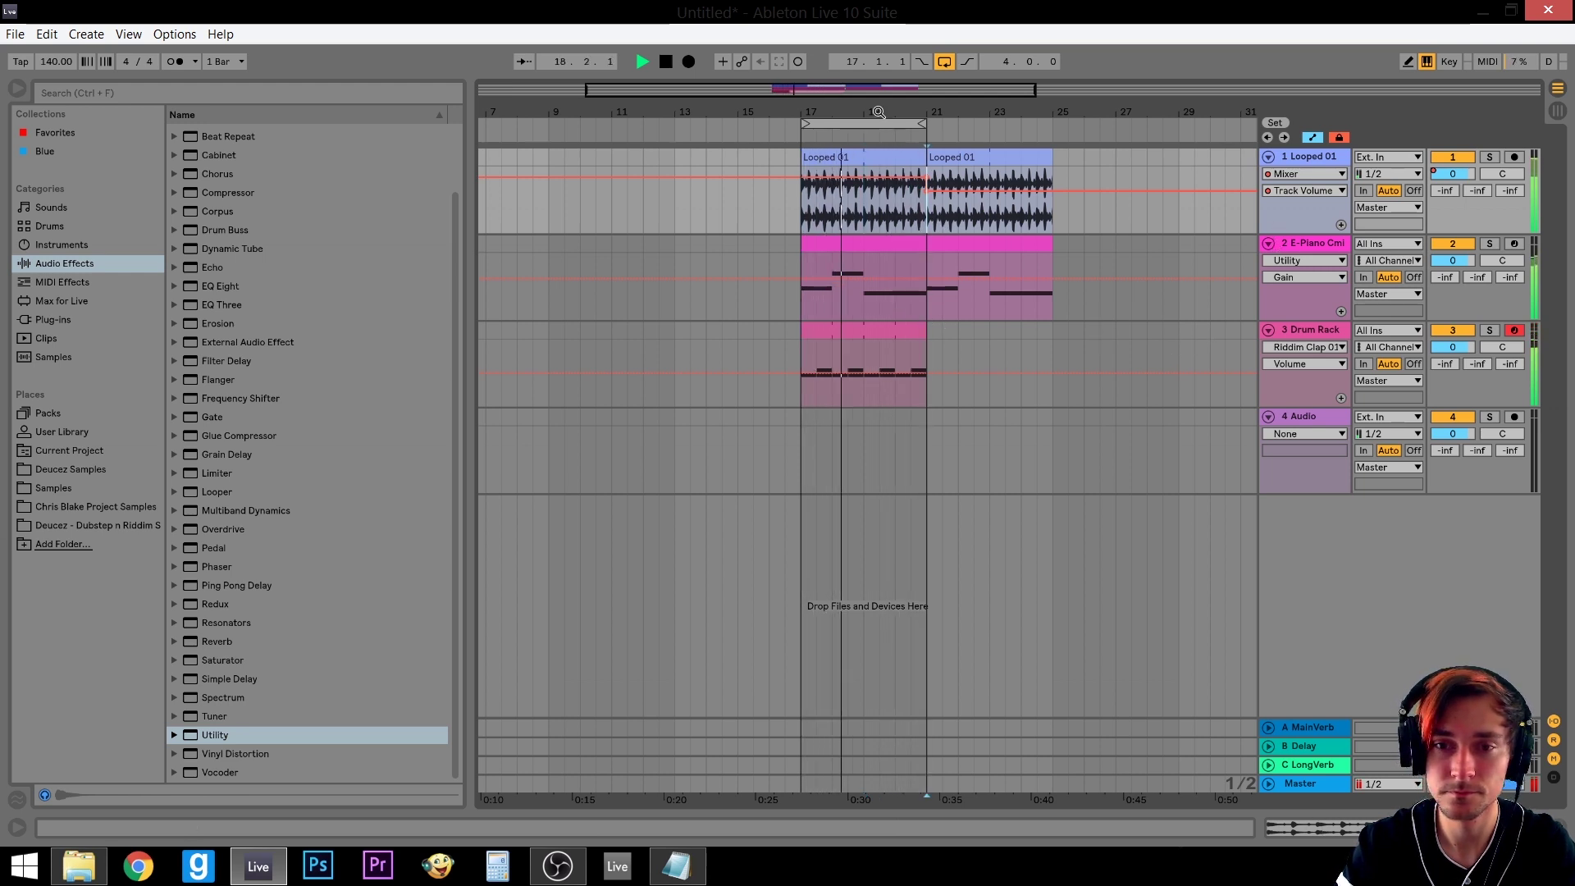
drag(887, 113, 888, 87)
click(868, 297)
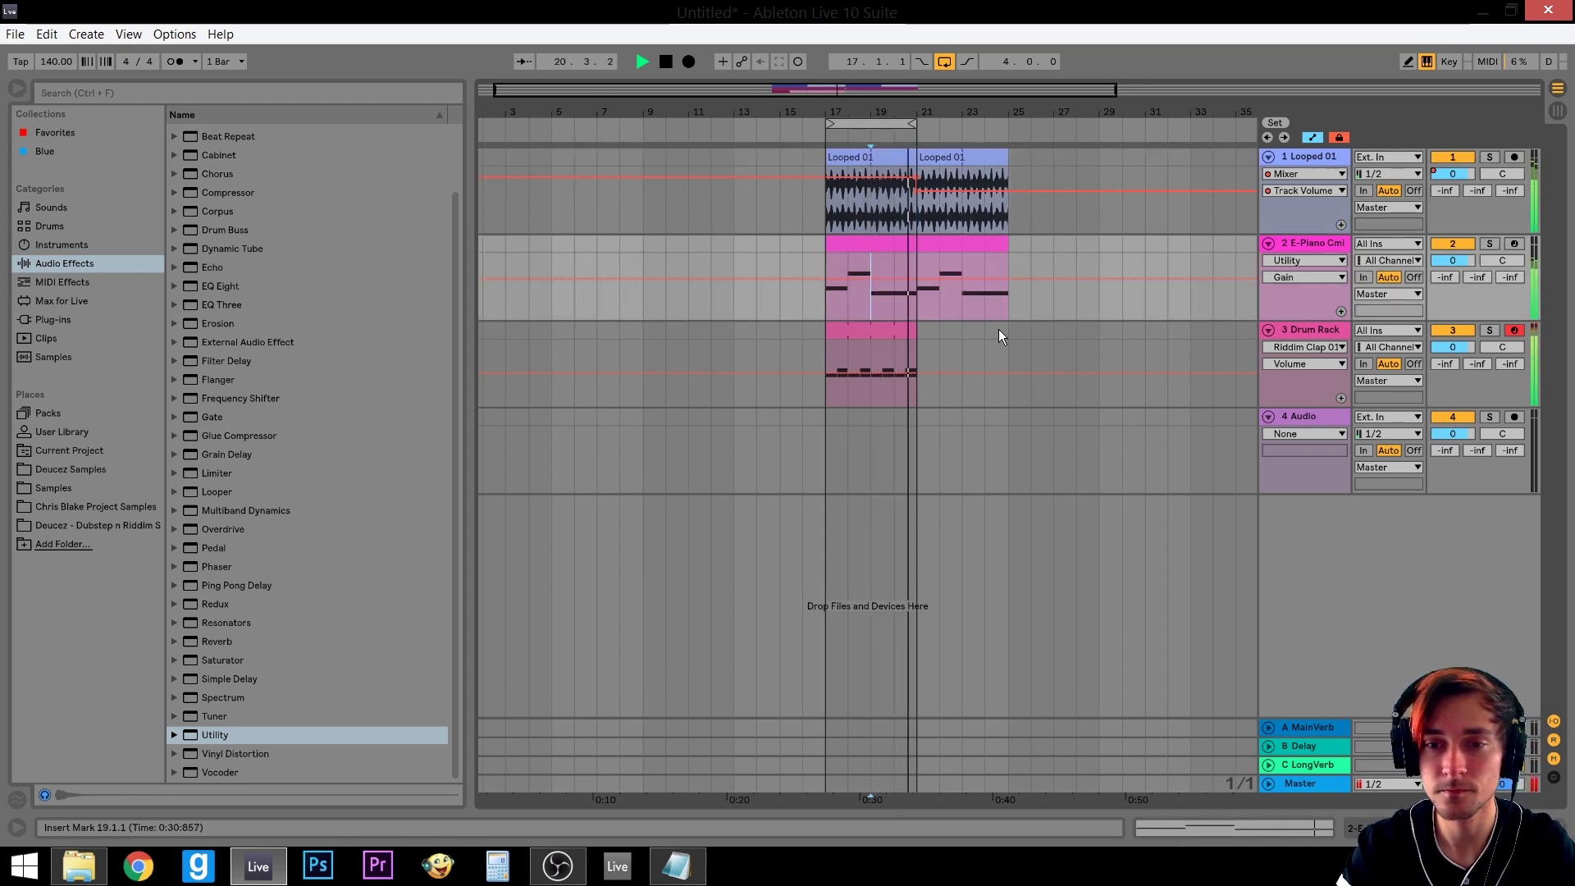
key(space)
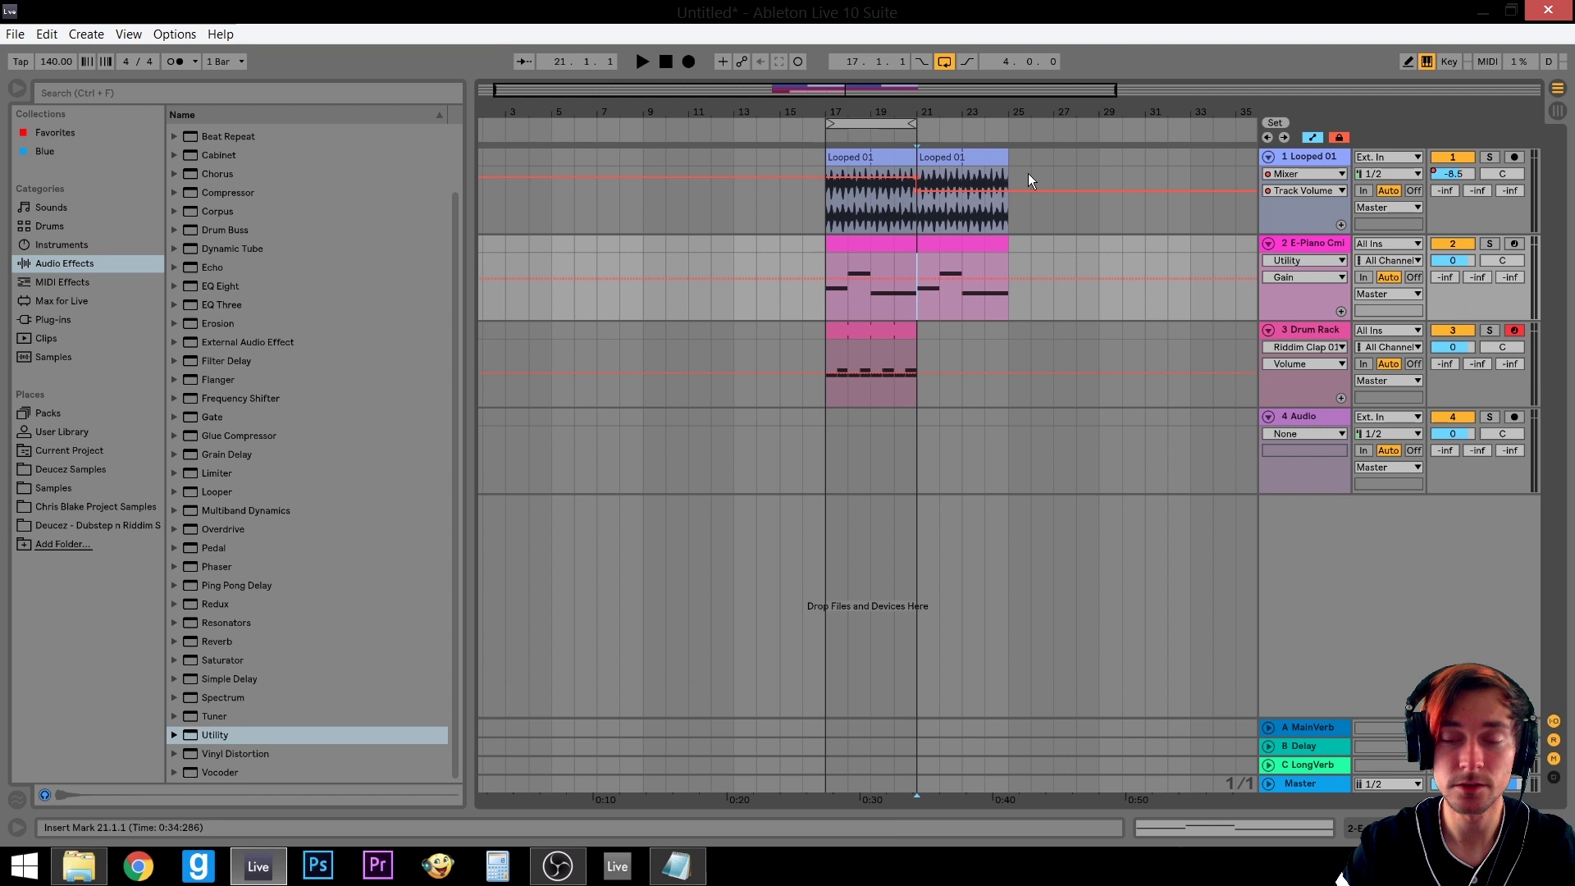
Insert an empty four-bar MIDI clip from bar 25 to 29 on the E-Piano track
shift+click(1110, 247)
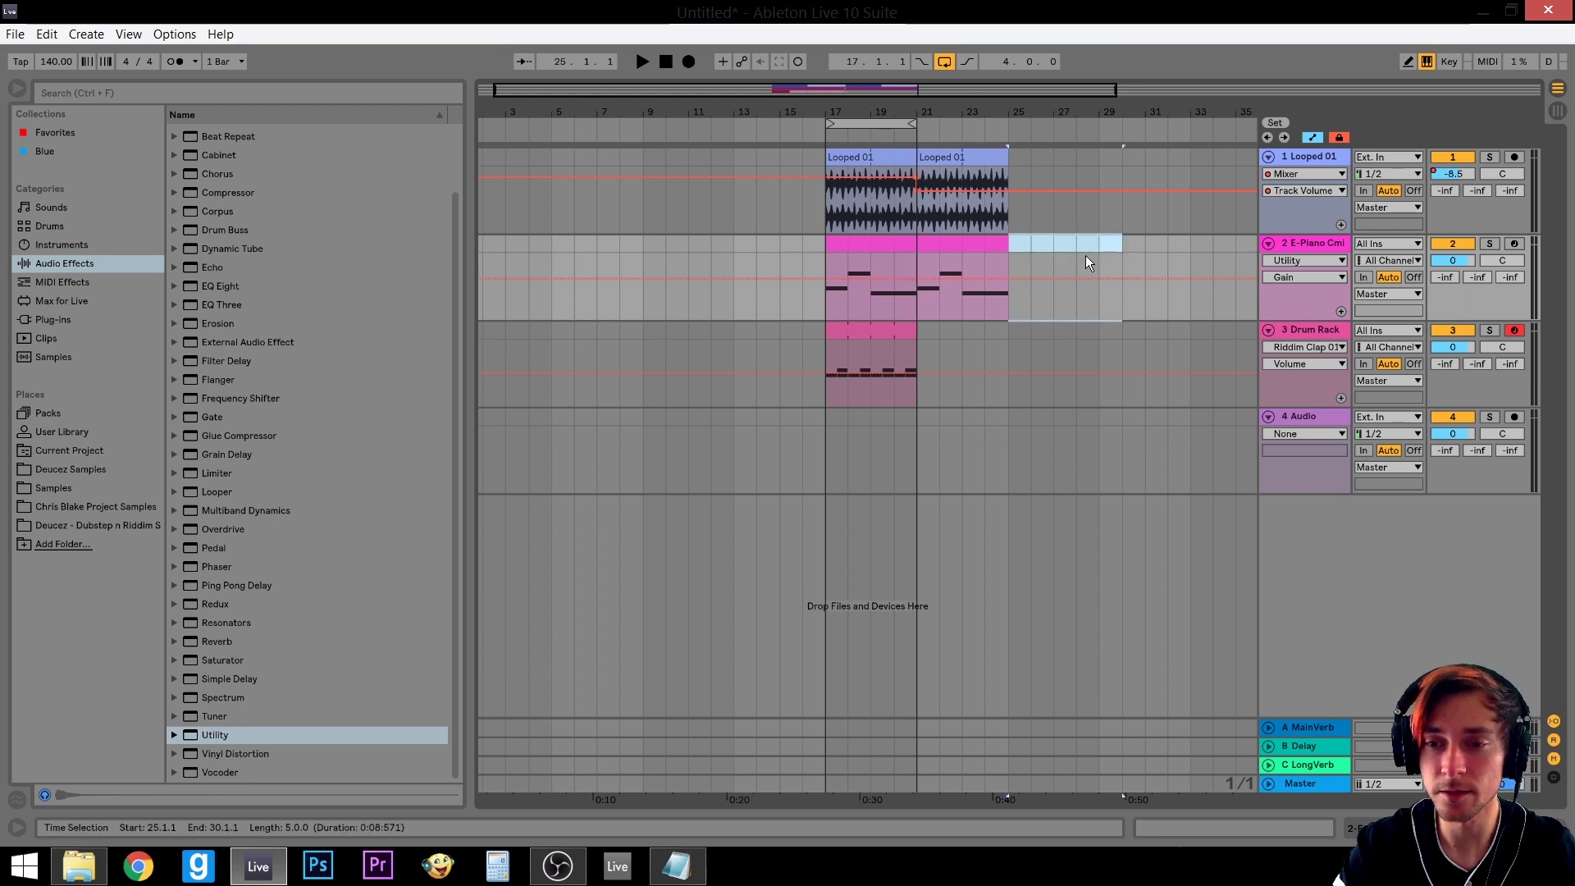
shift+click(1040, 252)
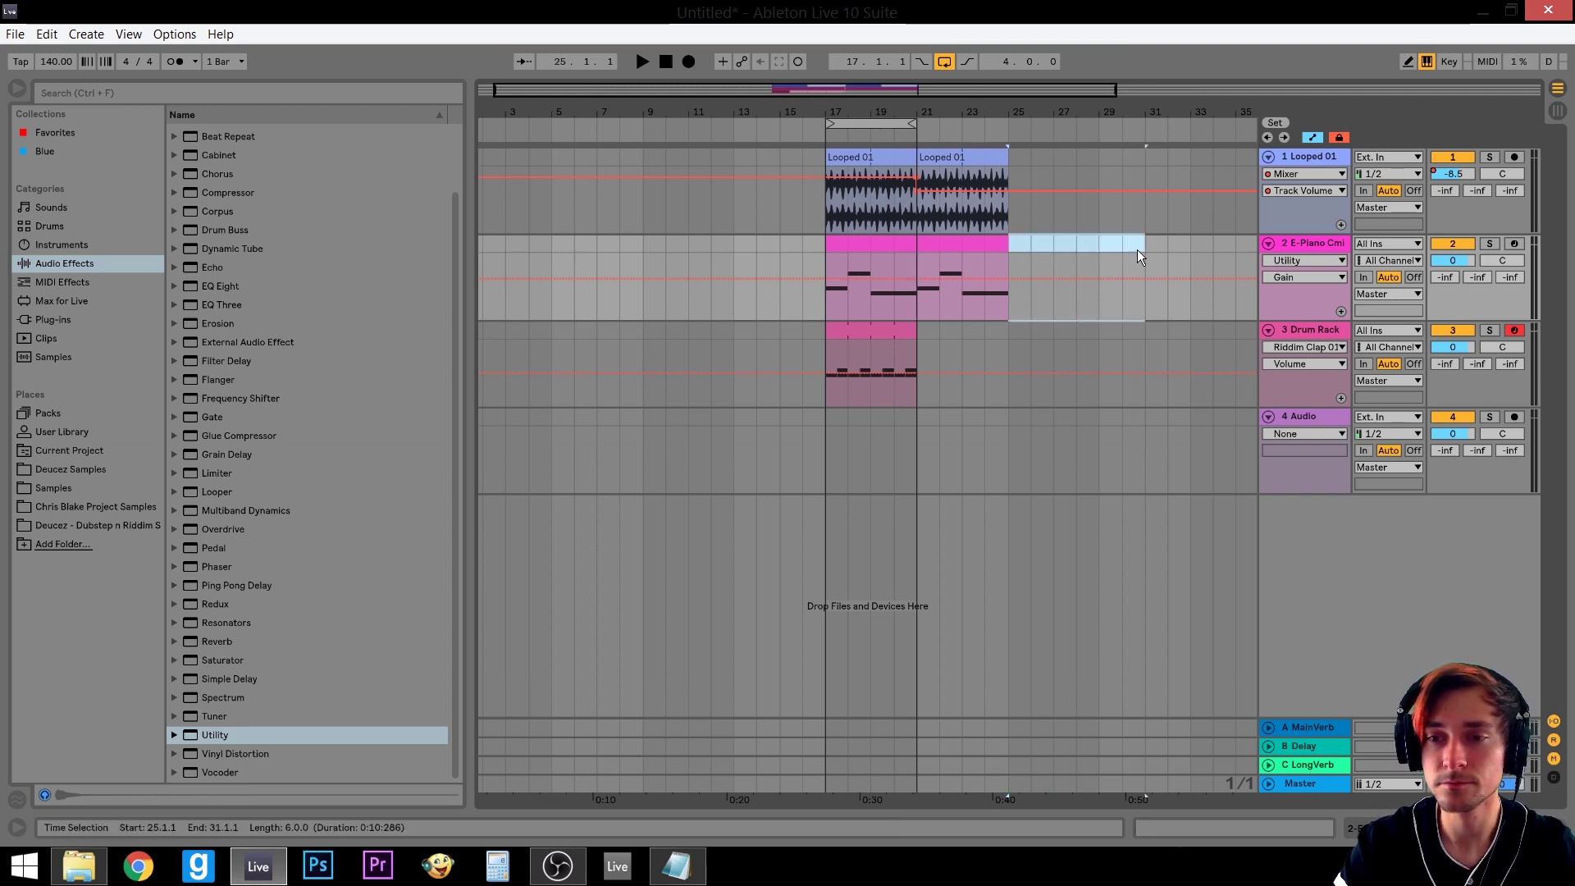
drag(1095, 244, 1019, 239)
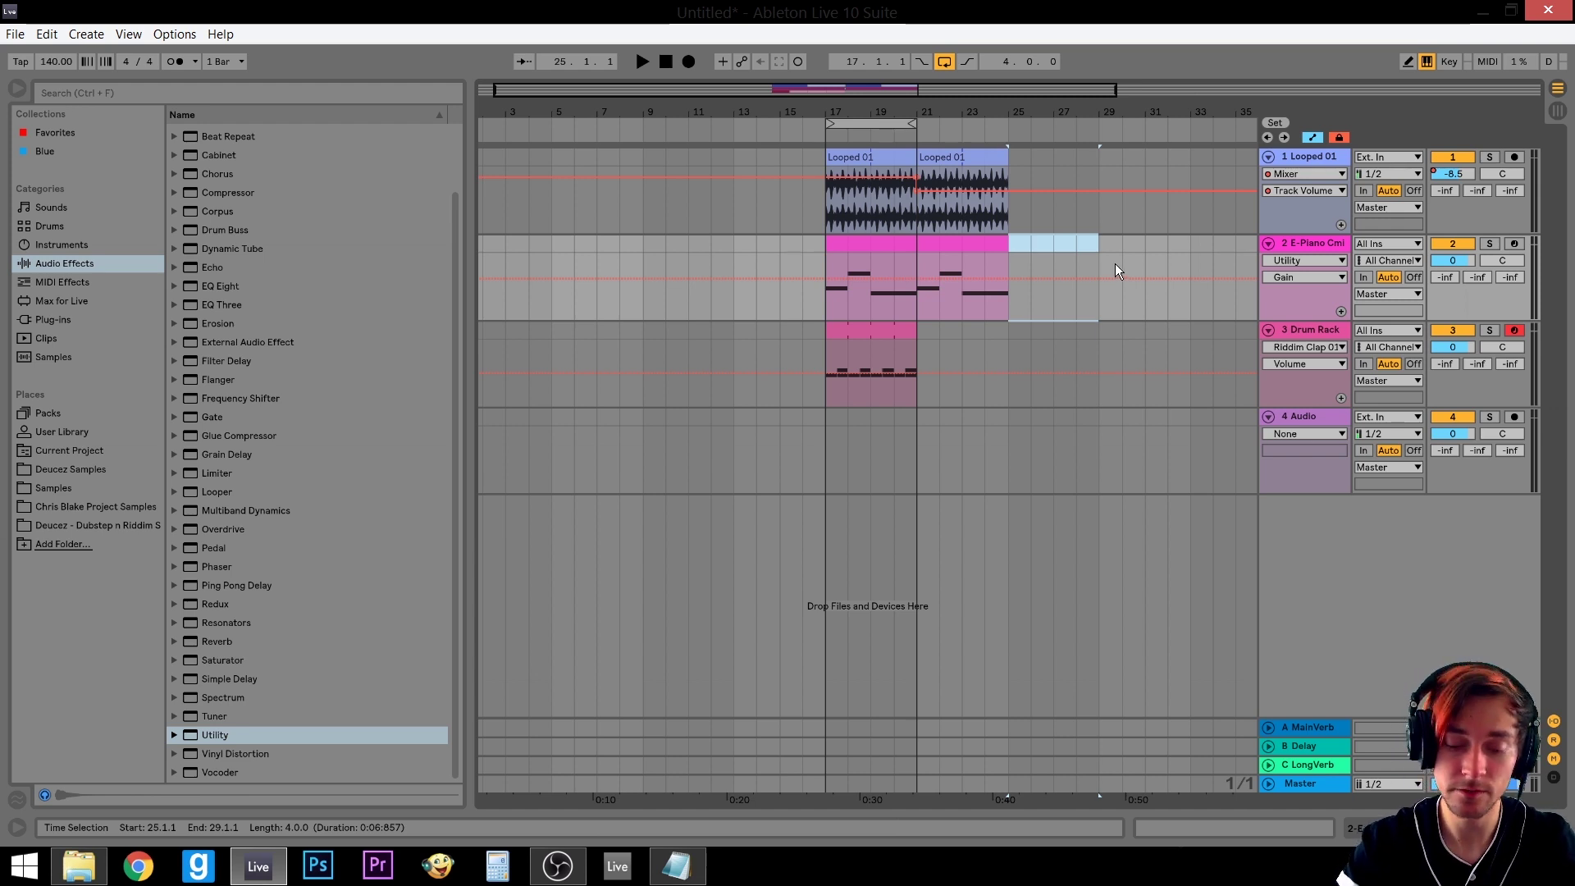
key(ctrl+shift+m)
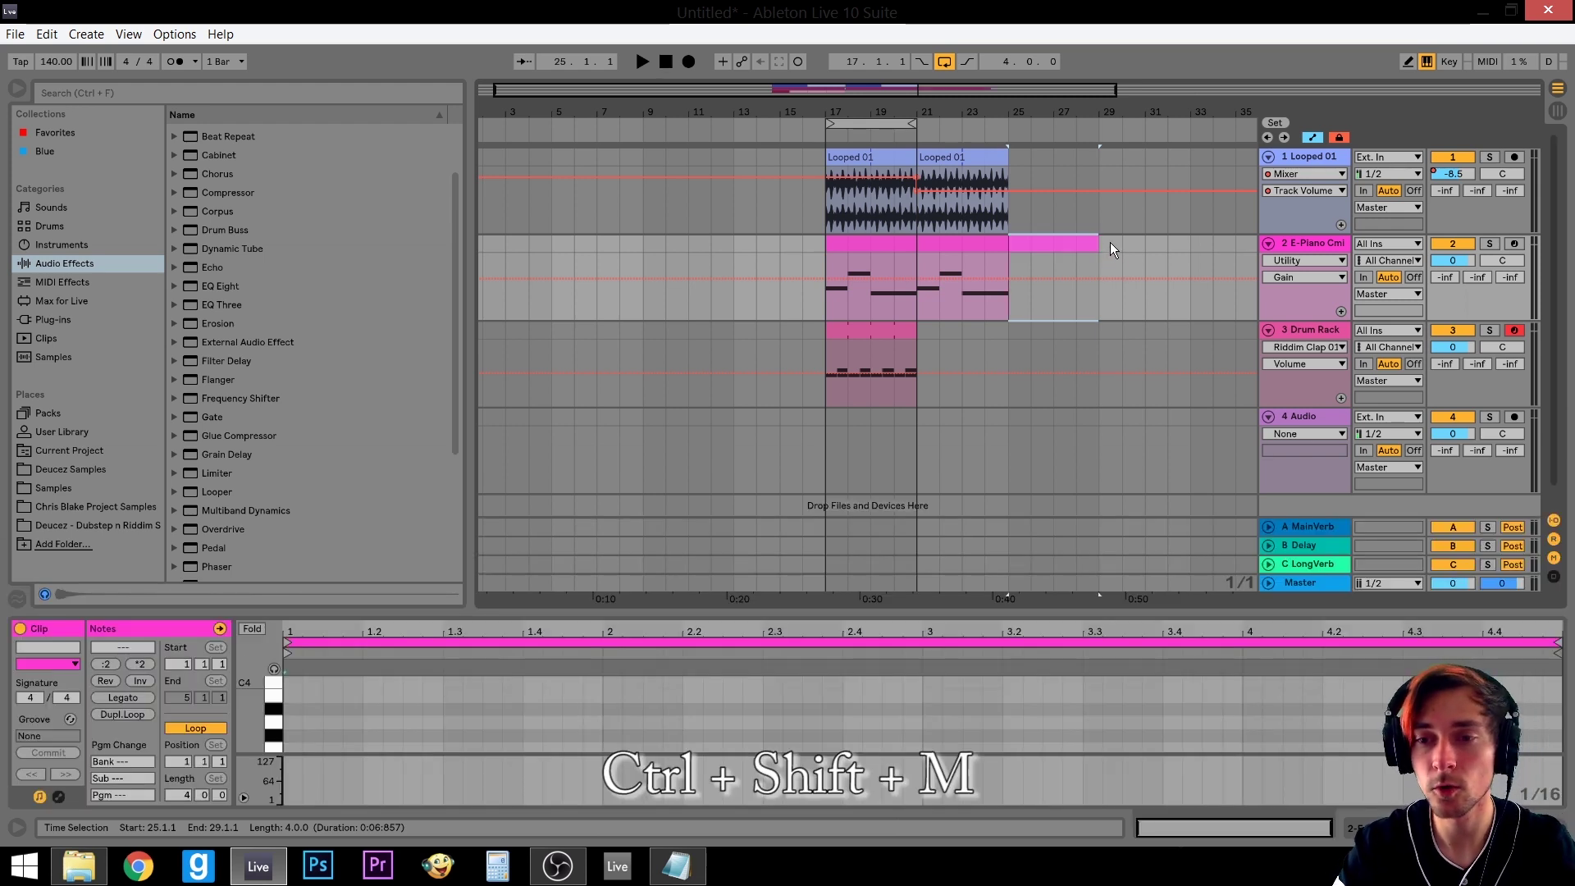
Insert another empty four-bar MIDI clip at bar 33 on the E-Piano track and delete it again
drag(1109, 243, 1179, 241)
right_click(1179, 241)
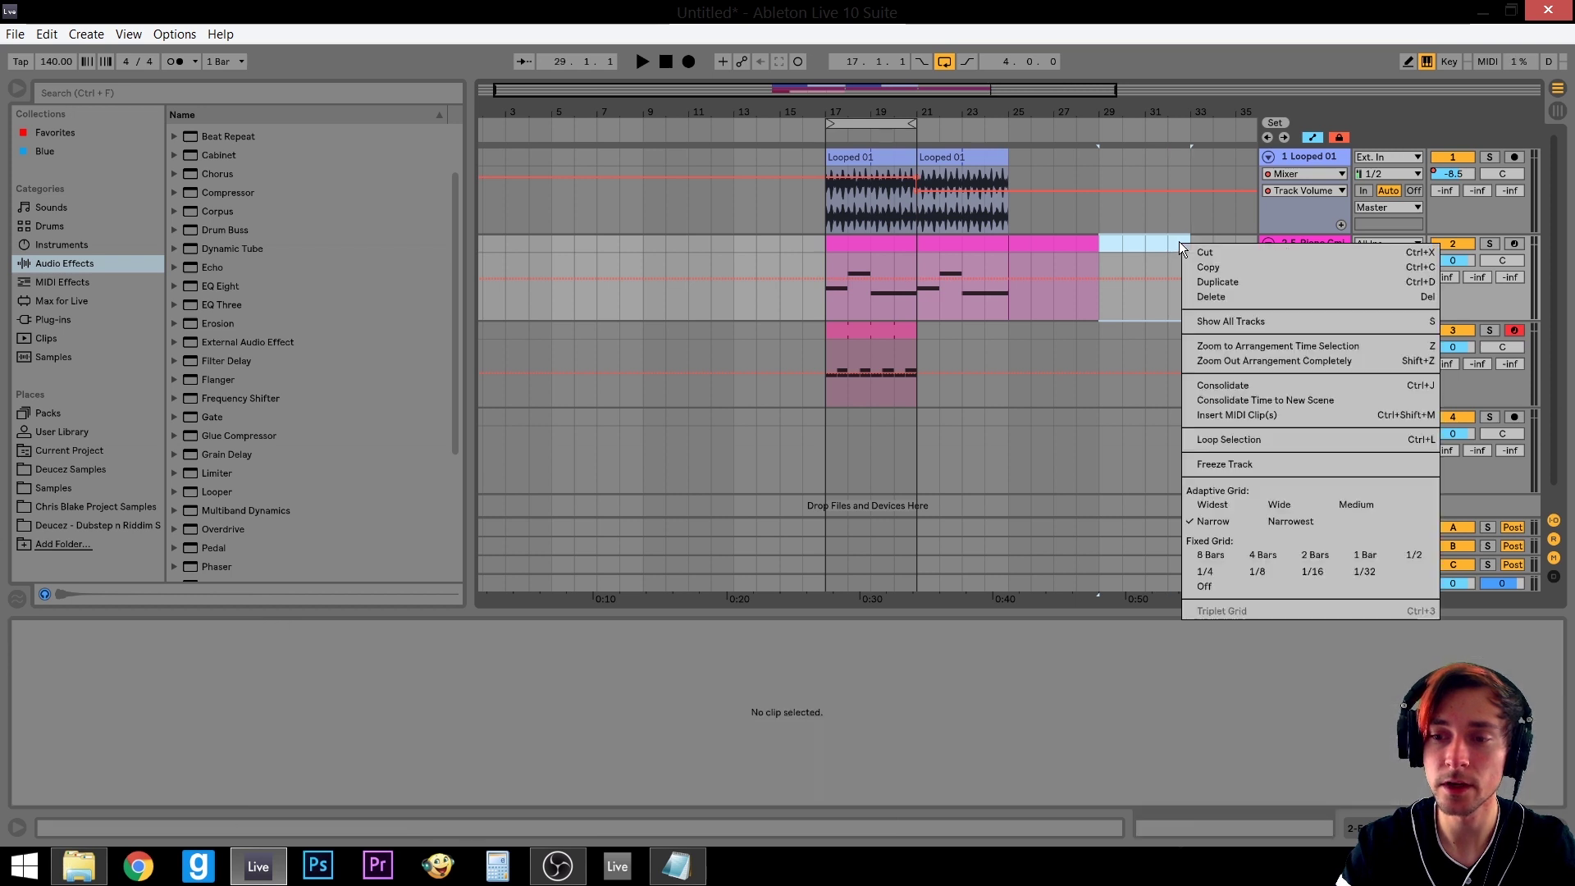
click(1277, 345)
right_click(877, 243)
click(922, 417)
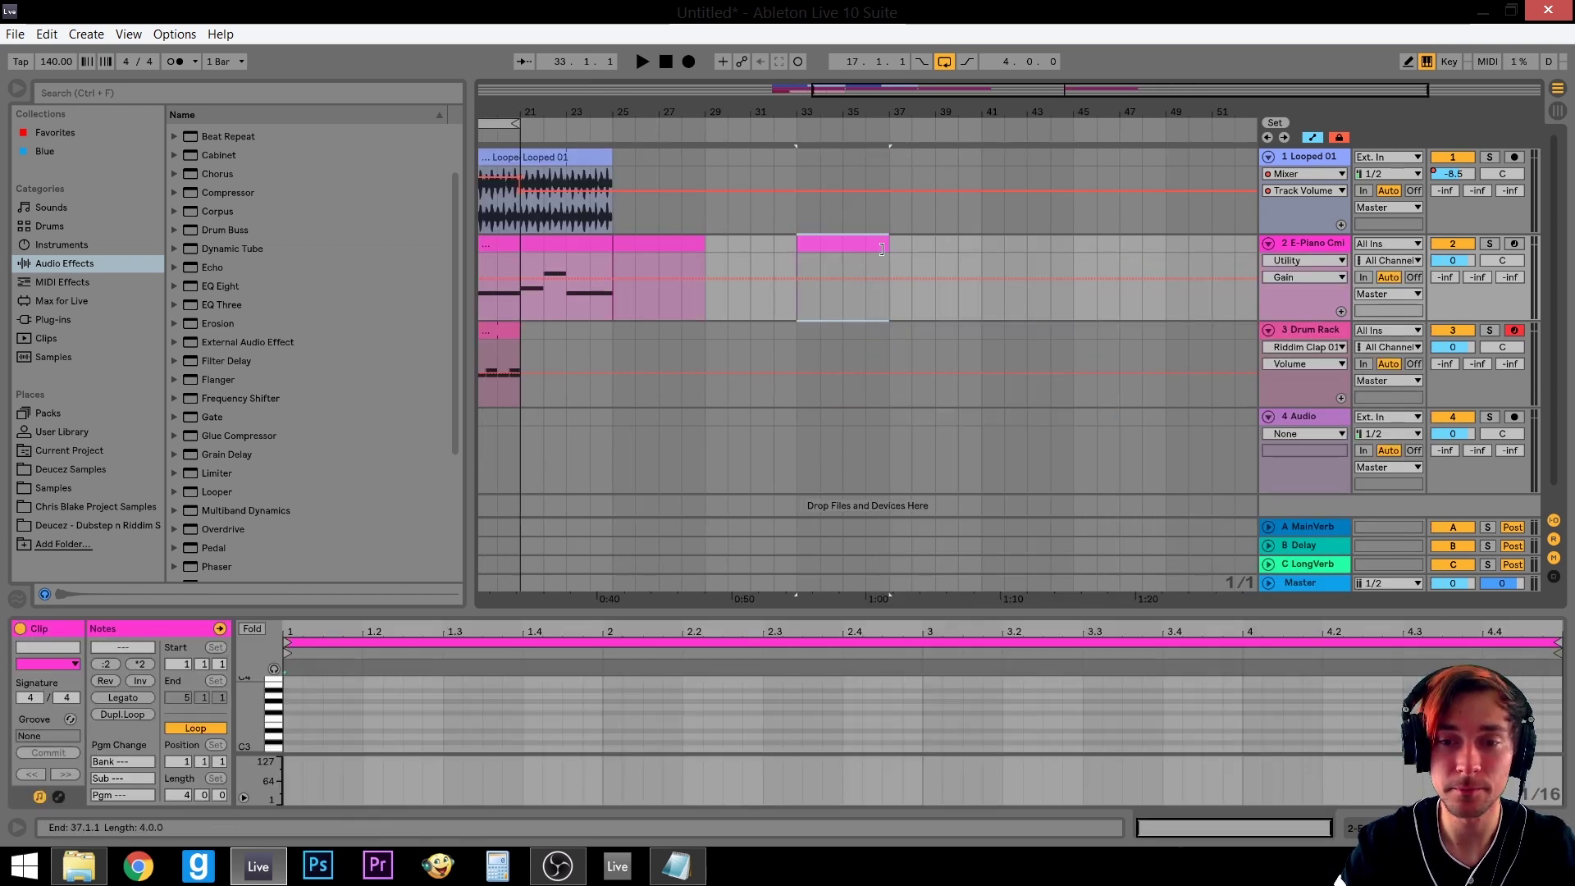
key(Delete)
scroll(893, 214, left, 6)
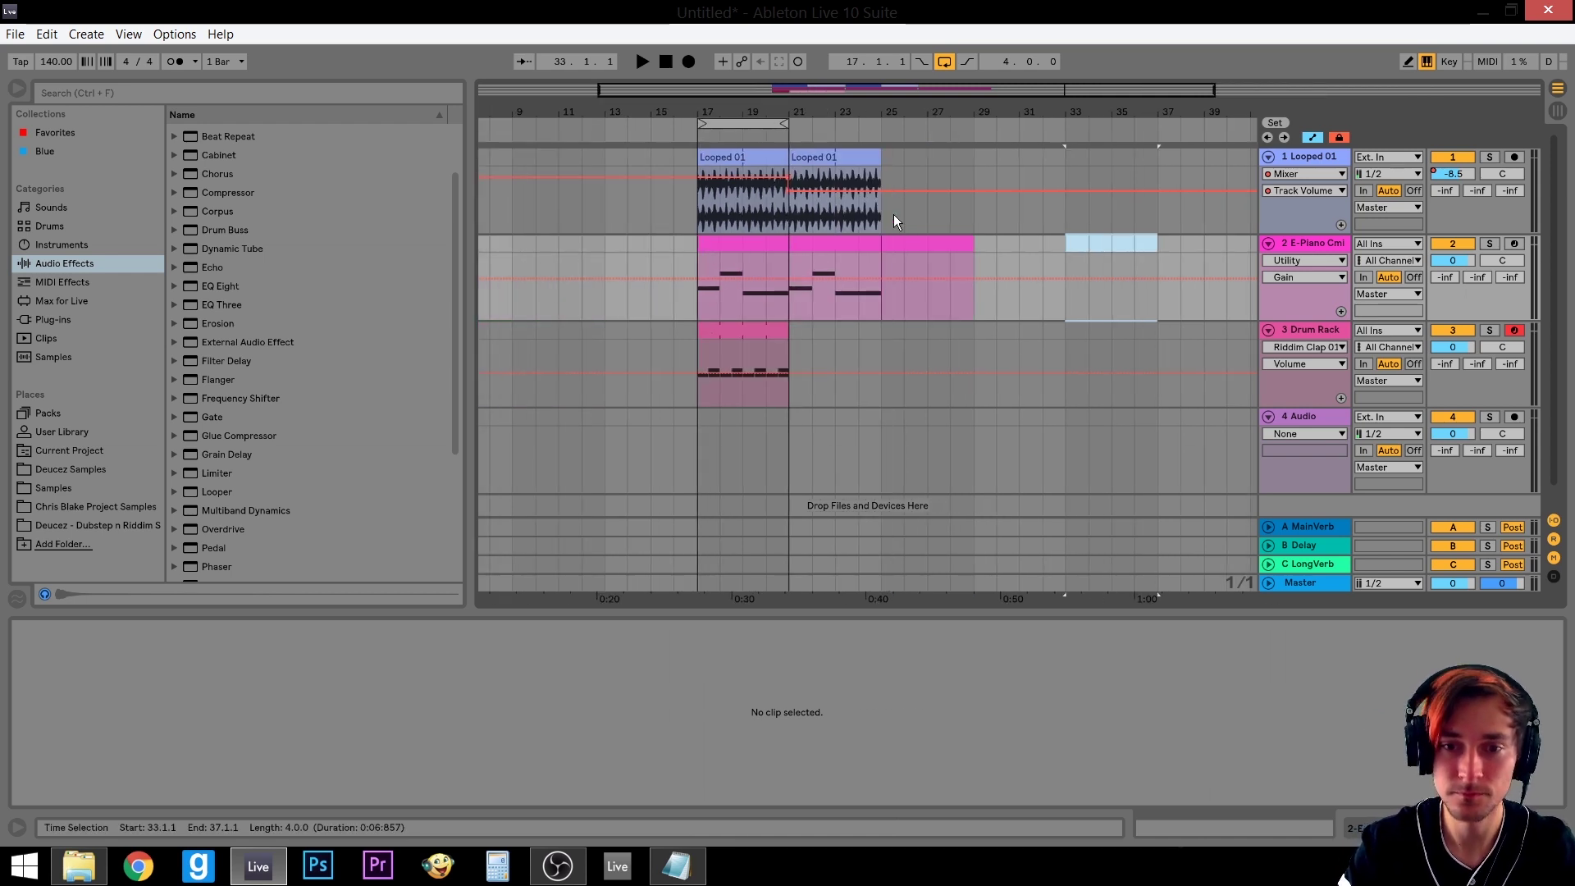
Open the empty E-Piano clip at bar 25 in an enlarged note editor and draw four scattered notes, including one at E3
click(910, 245)
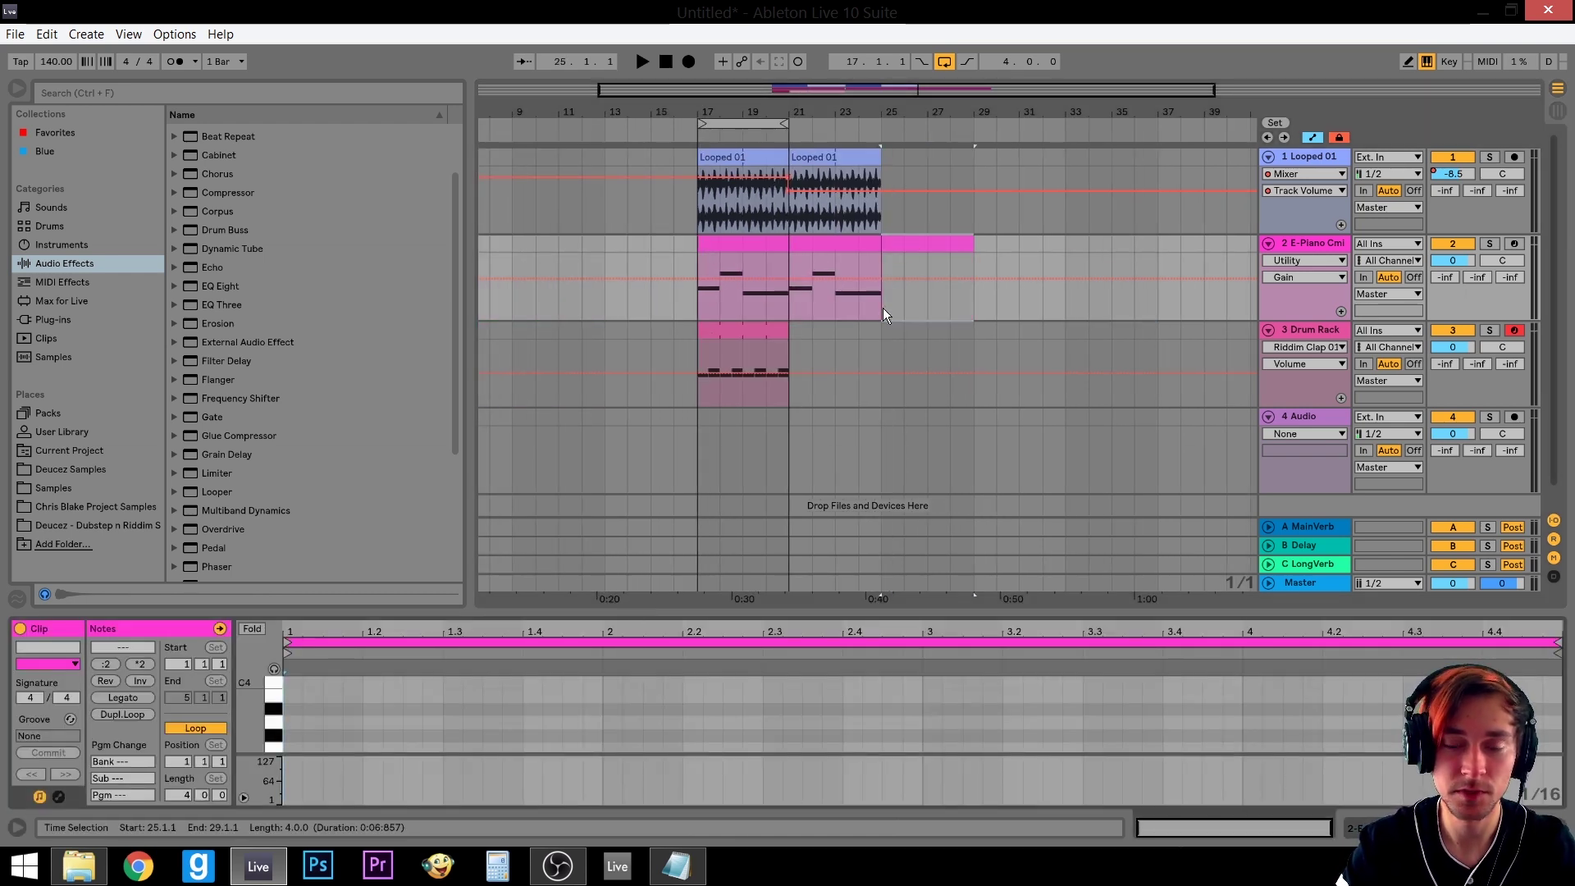
drag(785, 611, 785, 280)
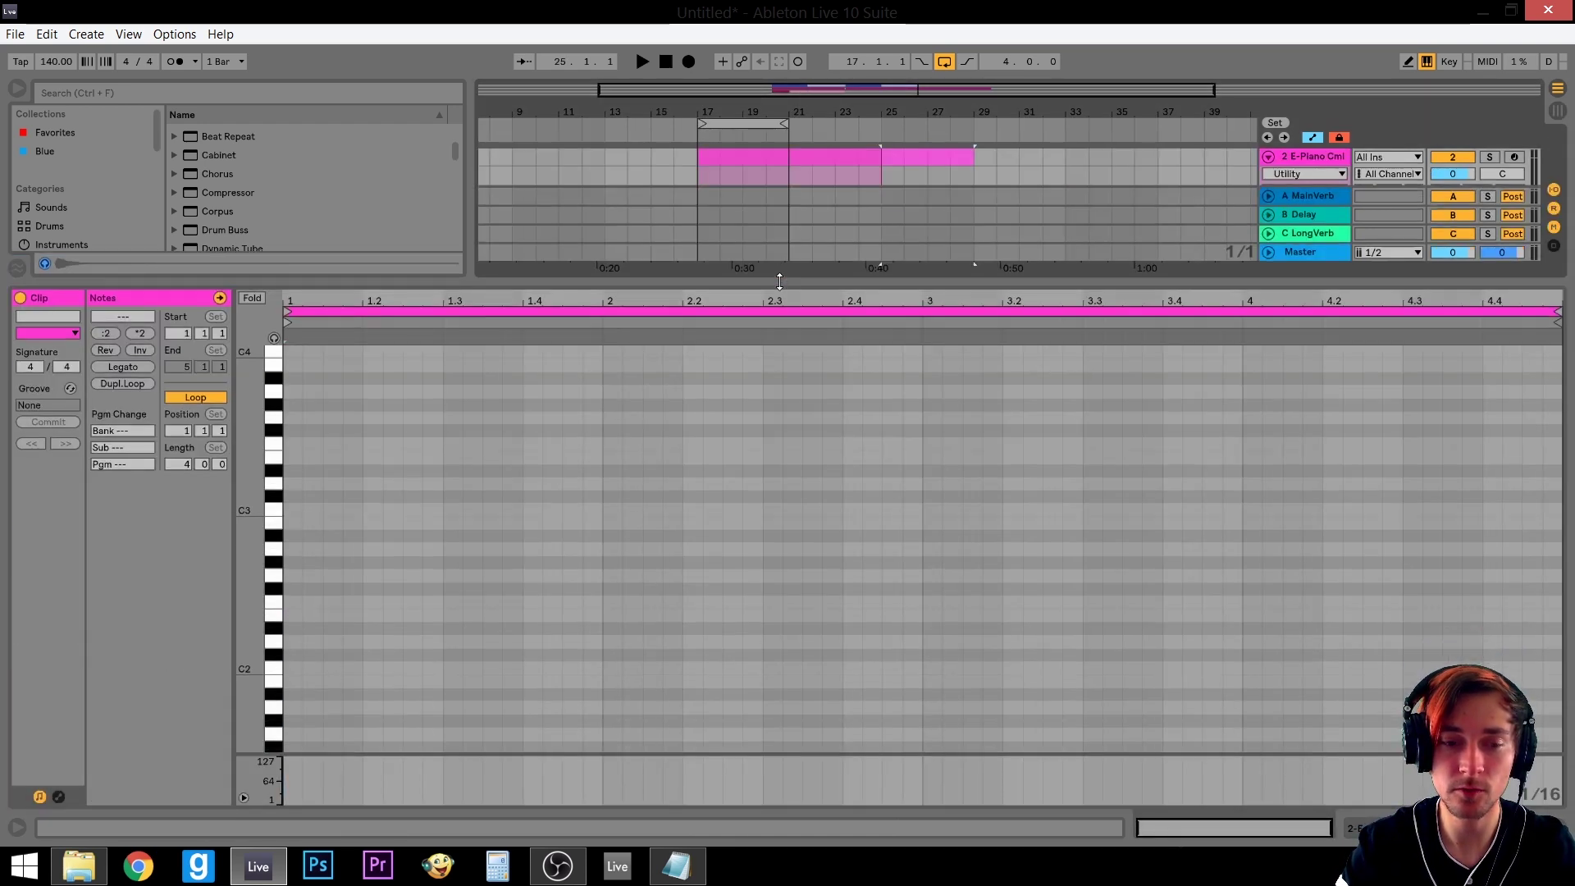
double_click(293, 548)
double_click(652, 509)
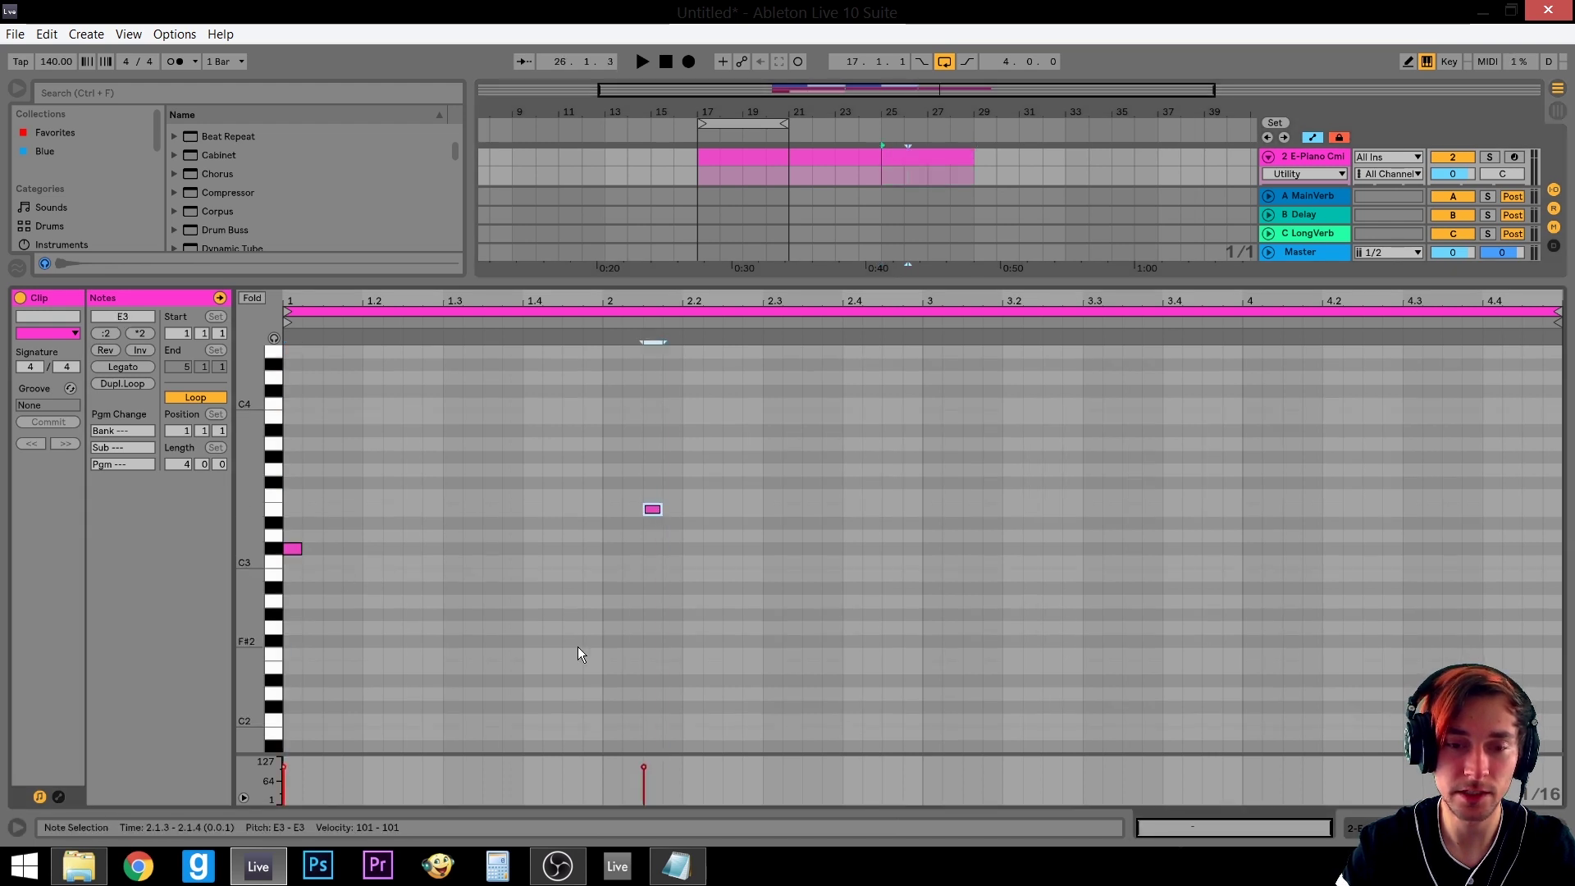
double_click(572, 640)
double_click(532, 403)
click(822, 456)
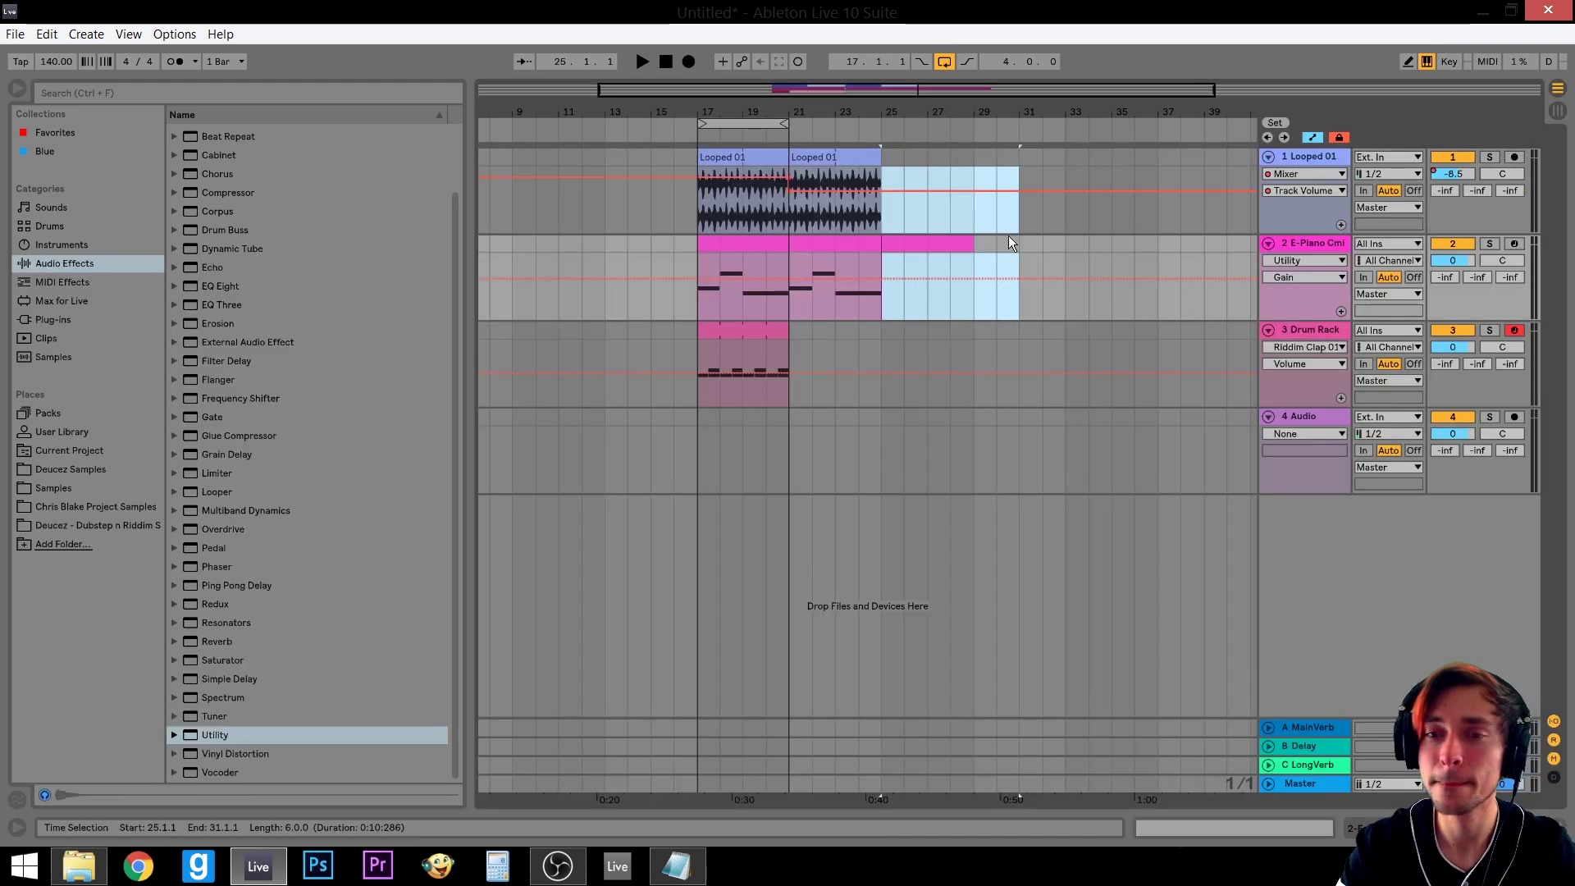
Select bars 25 to 31 in the E-Piano clip lane, and in the automation lanes of the Looped 01 and E-Piano tracks
drag(1025, 204, 884, 275)
key(ctrl+z)
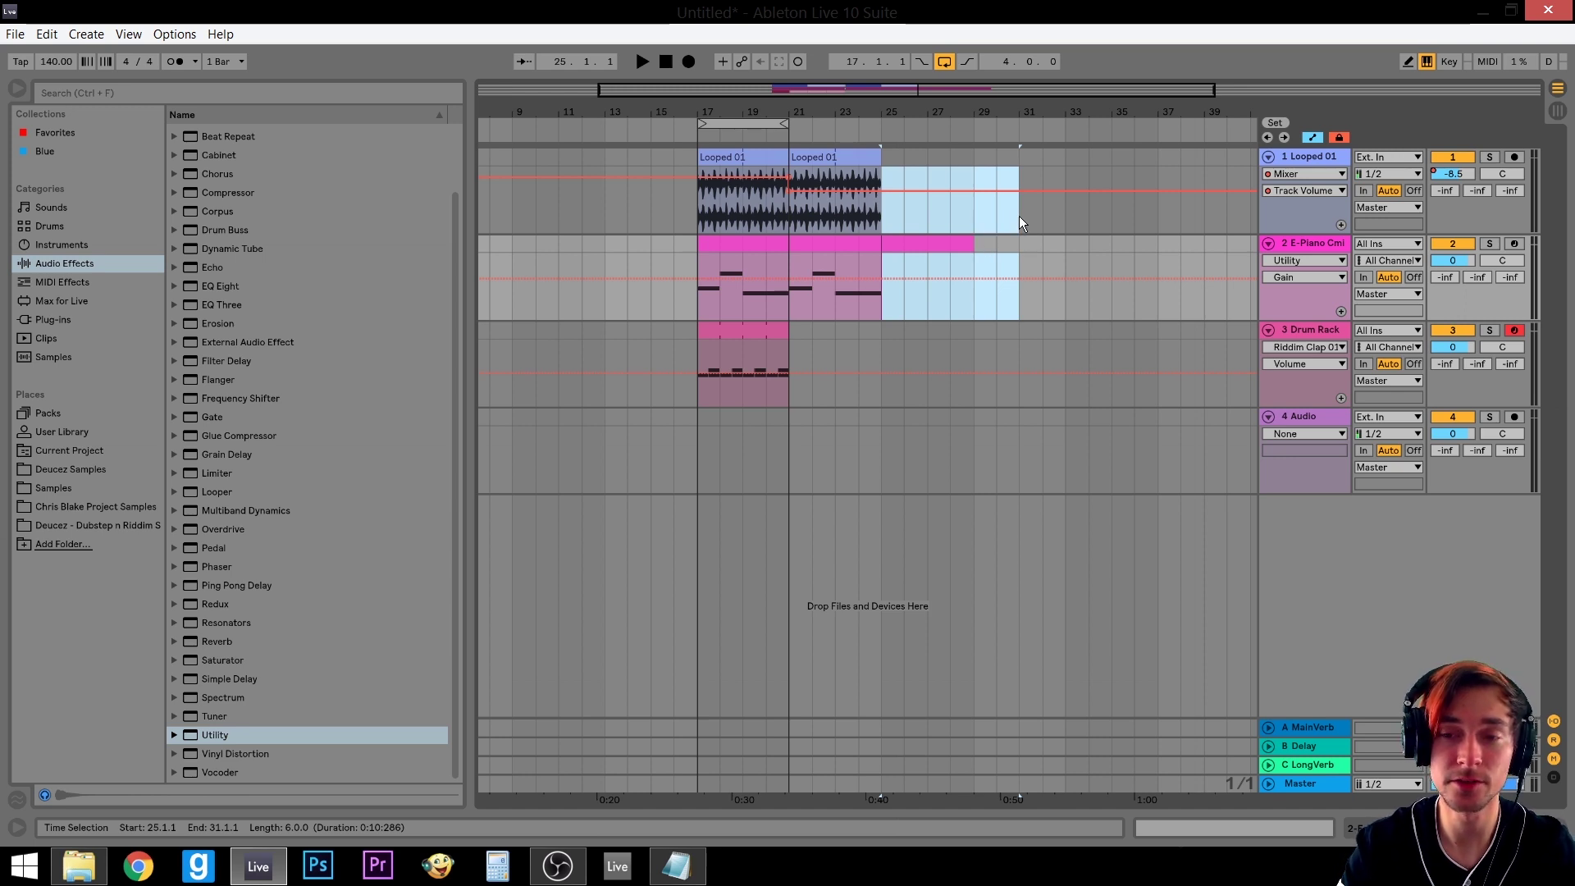
drag(1018, 215, 884, 233)
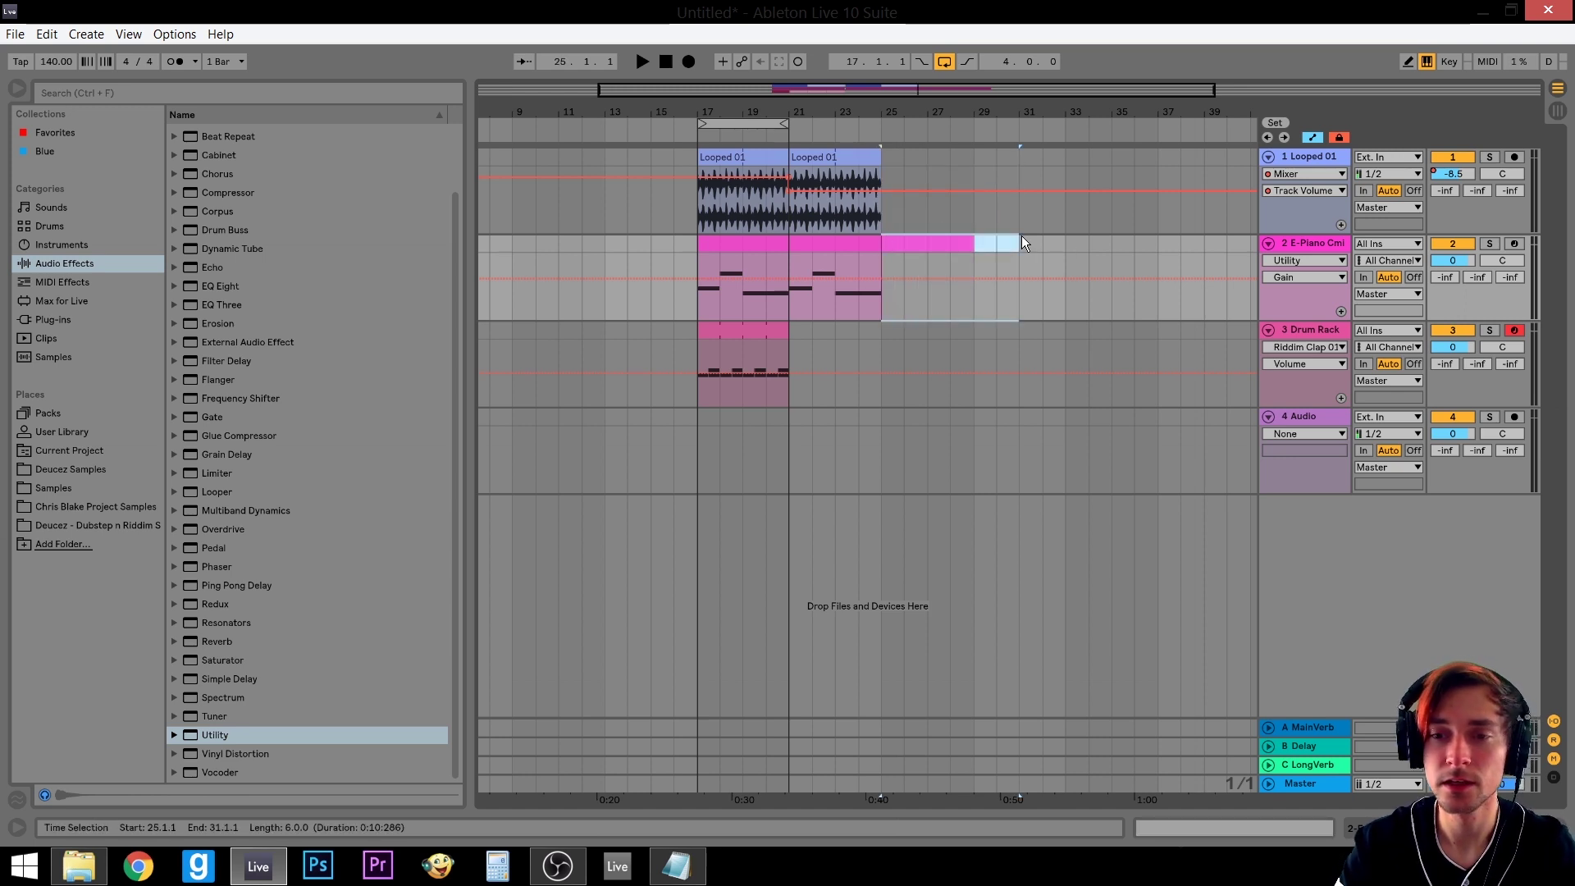
drag(1021, 238, 874, 244)
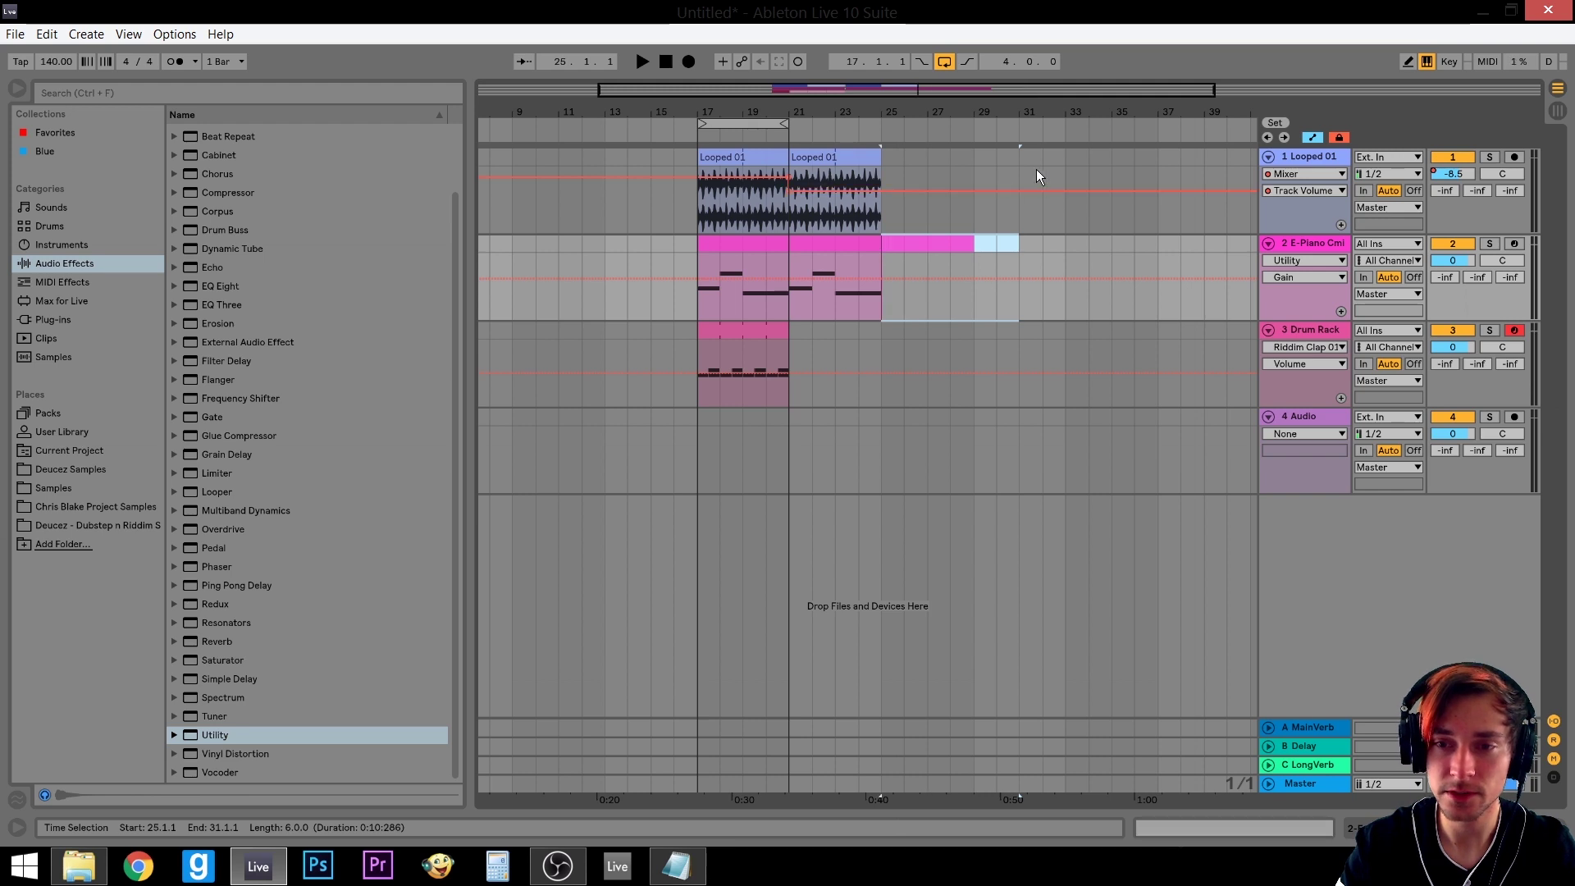
drag(1020, 170, 879, 258)
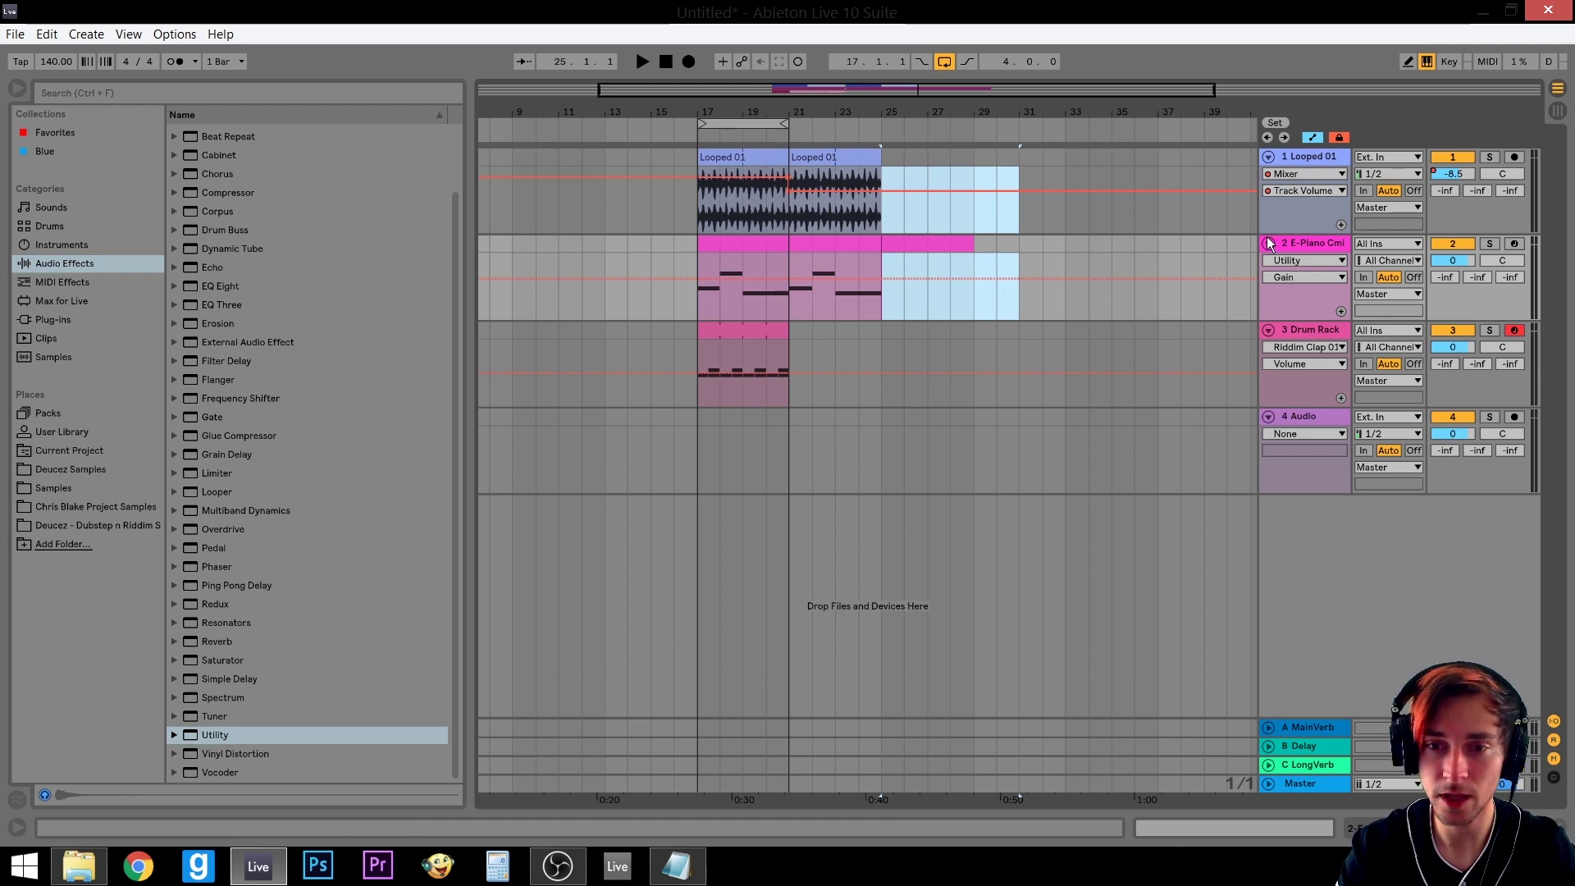
Hide the automation lanes and select bars 25 to 31 across the Looped 01 and E-Piano tracks
click(1313, 137)
click(1313, 137)
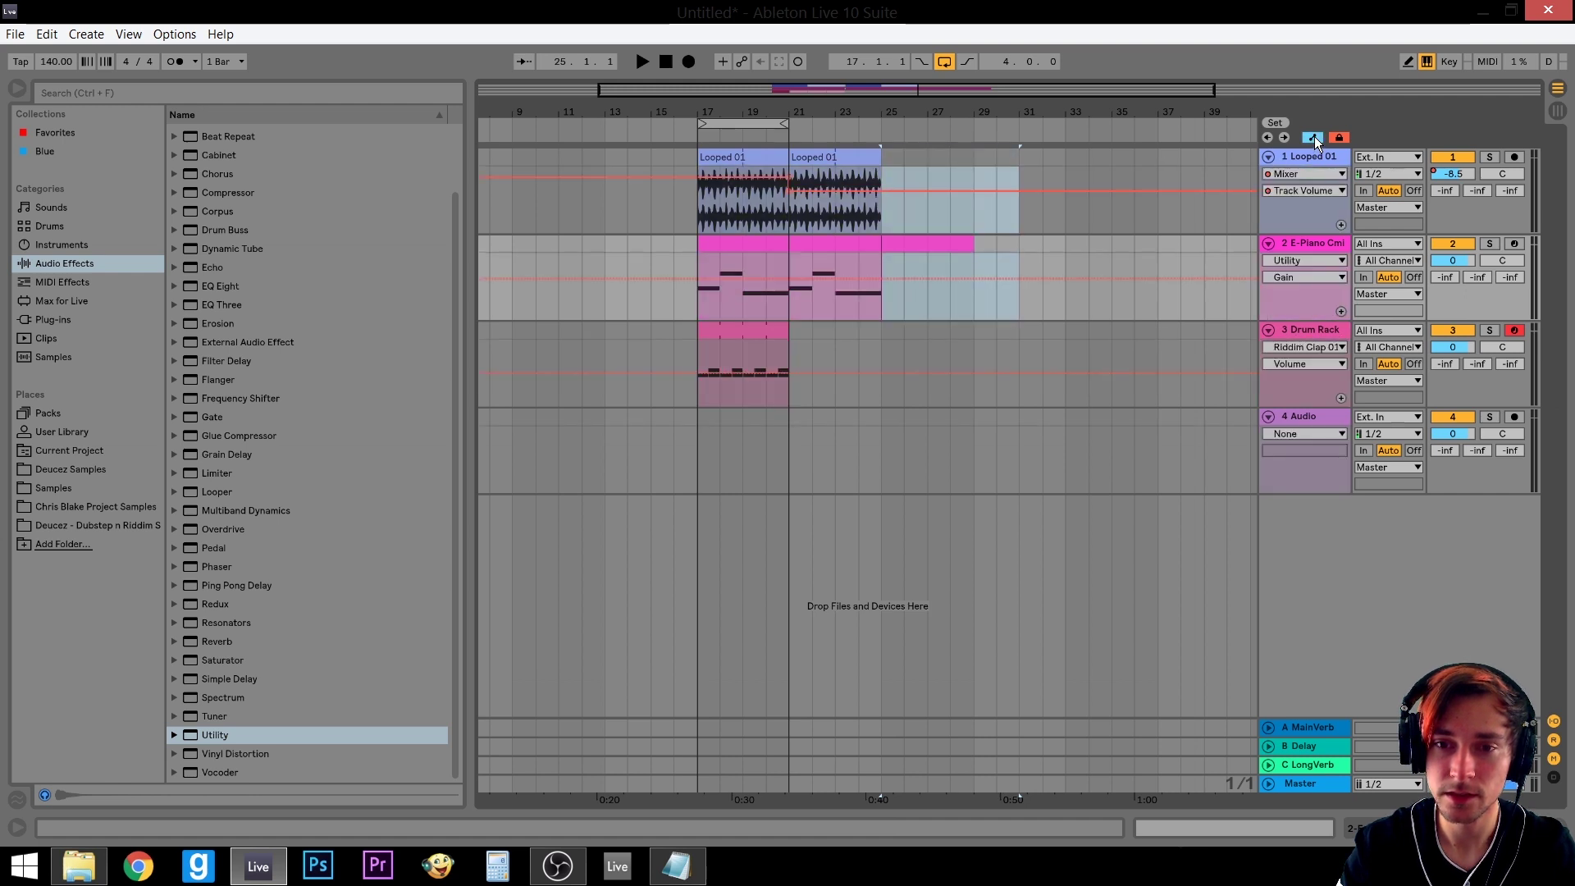
click(1313, 137)
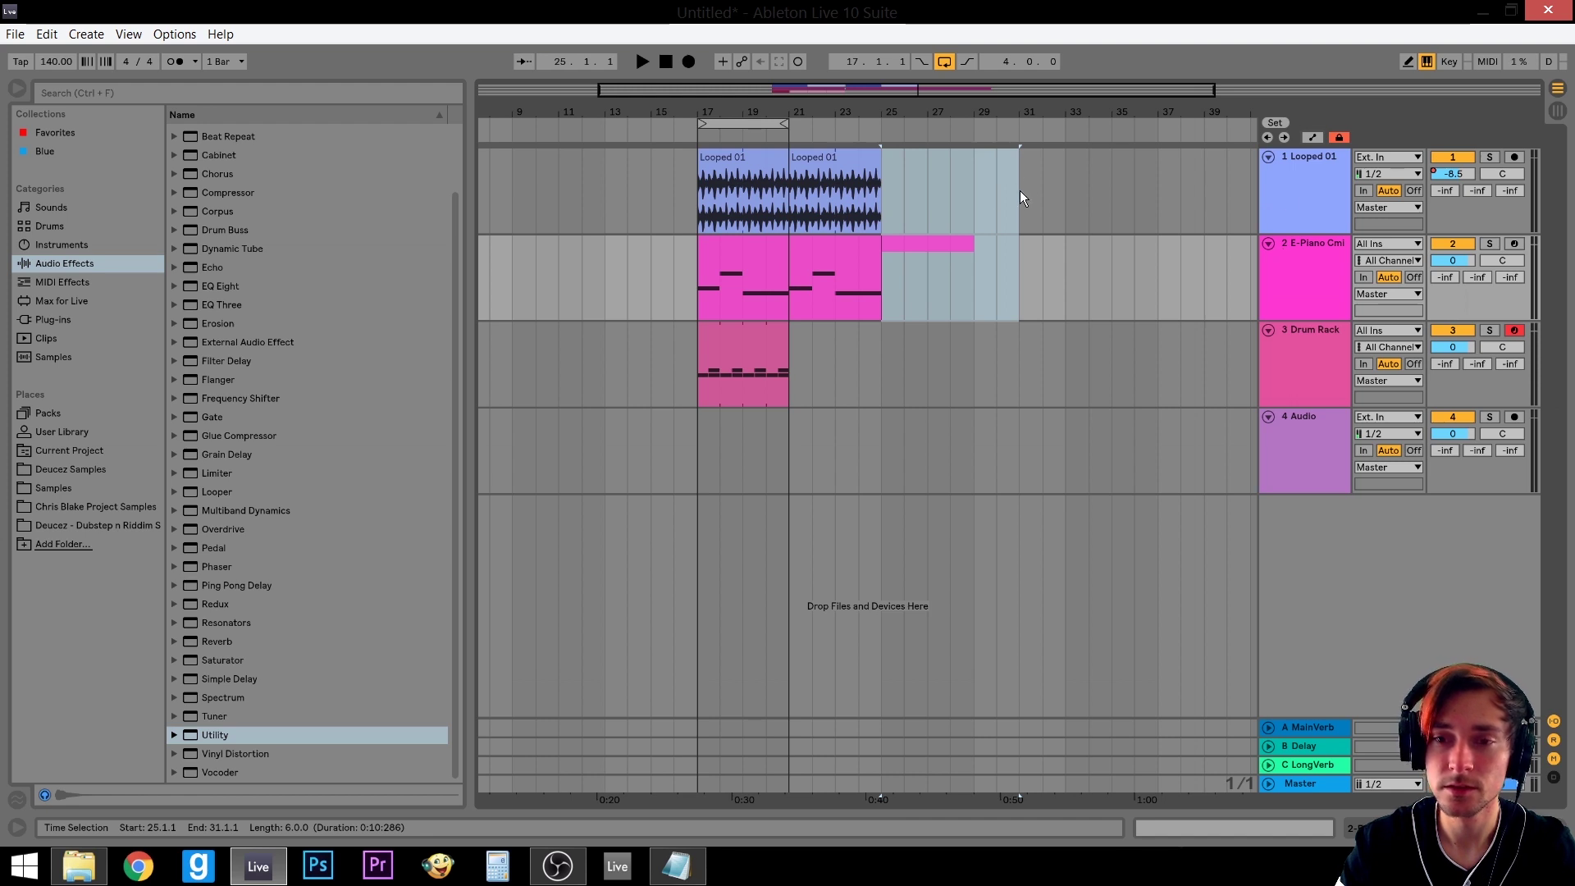
drag(1021, 197, 883, 272)
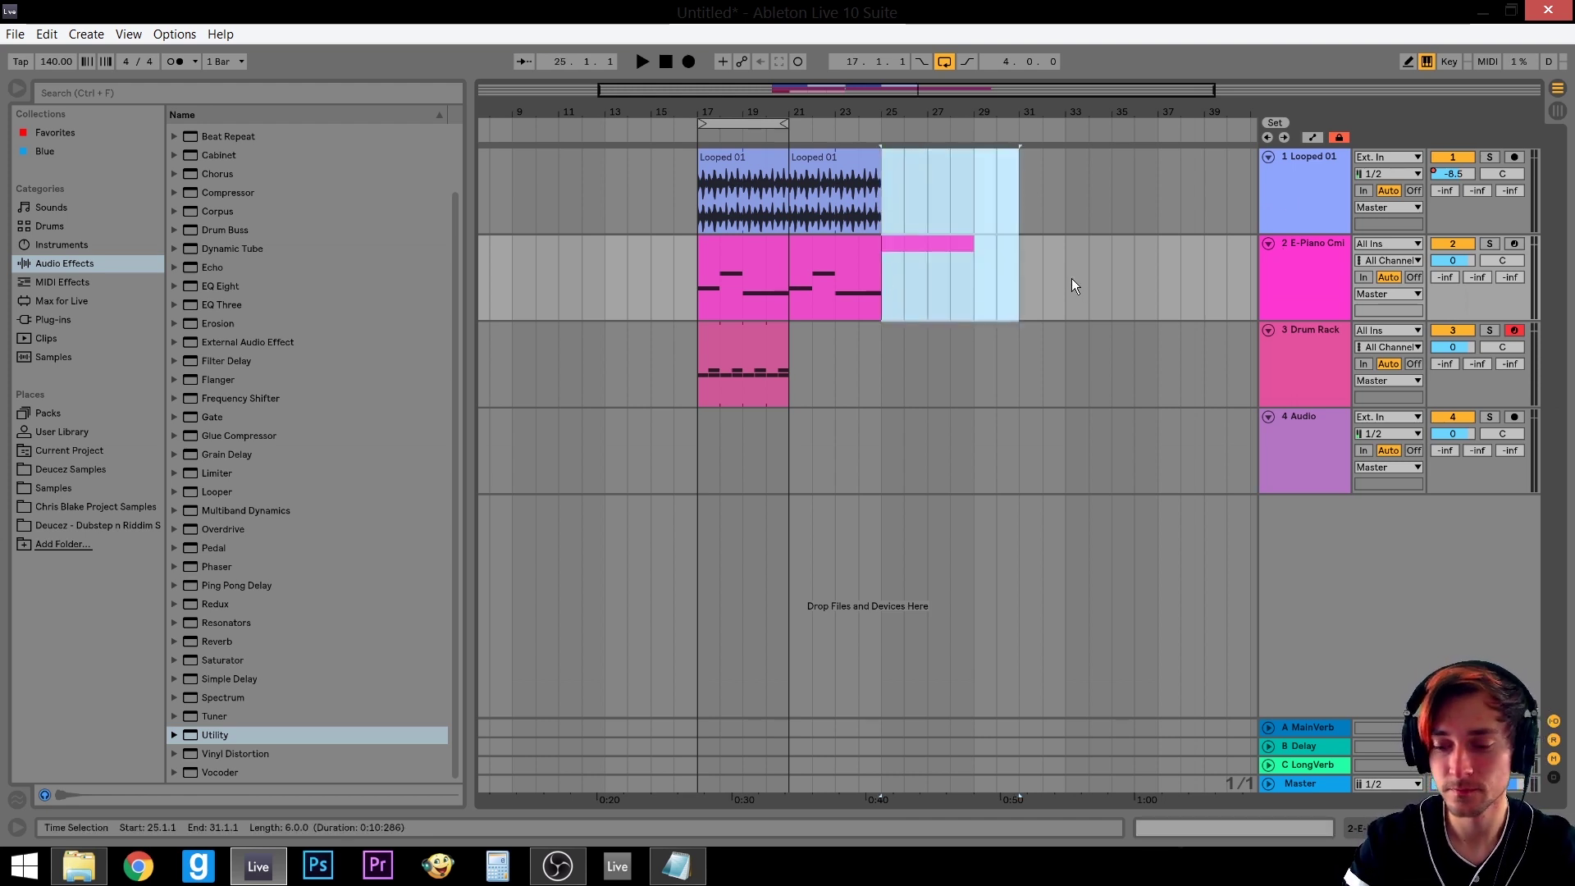
Show the automation lanes again and delete the clip content from bar 25 to 31 on the Looped 01 and E-Piano tracks
click(1313, 136)
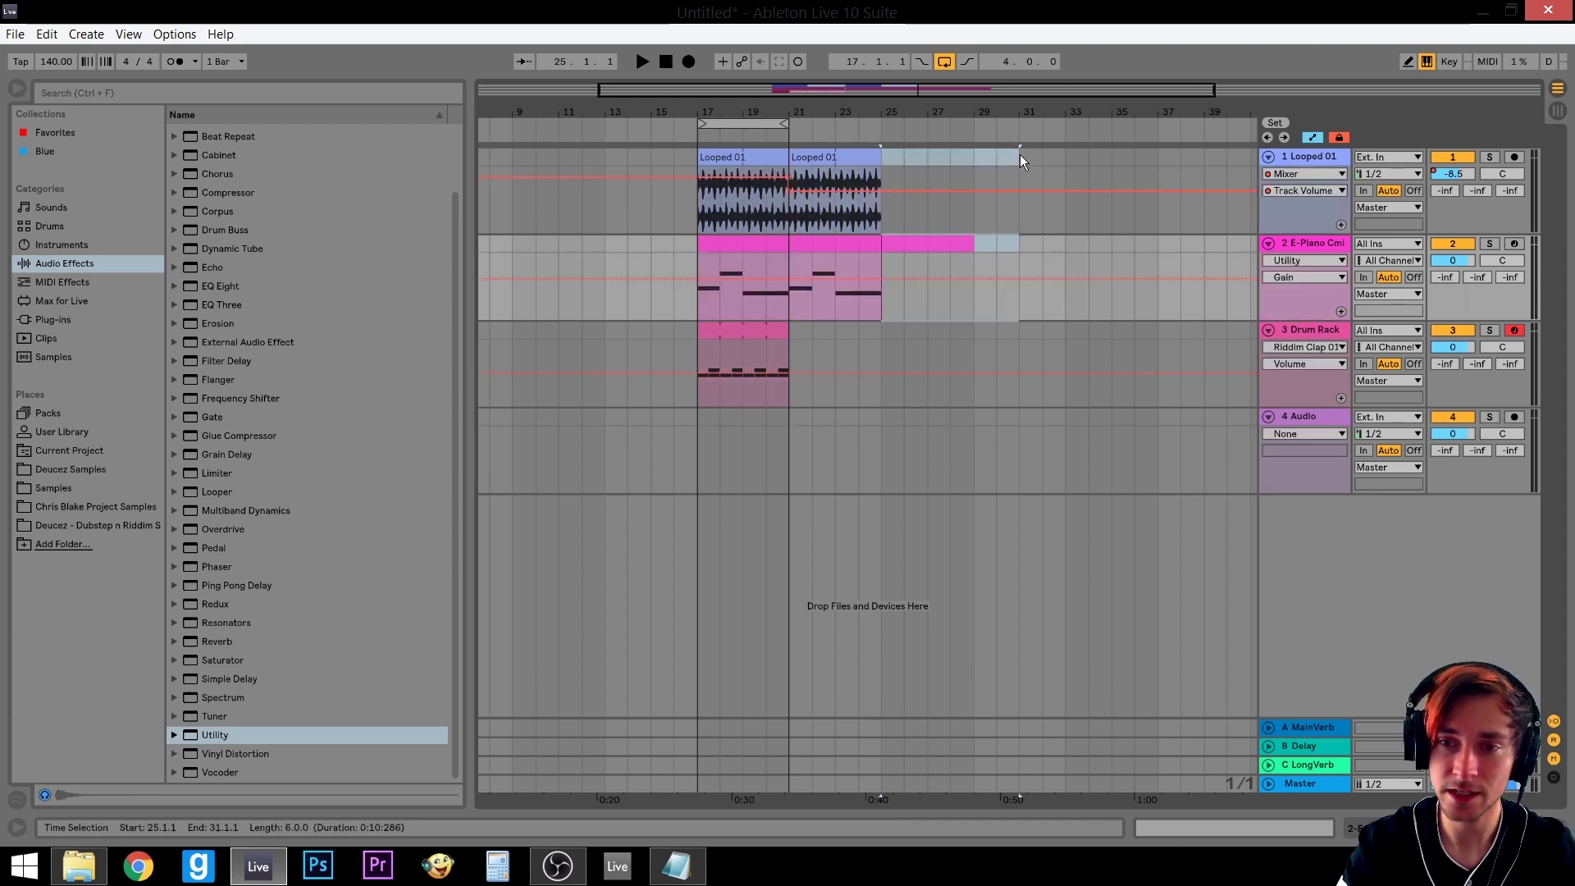
click(1020, 154)
drag(1001, 156, 881, 250)
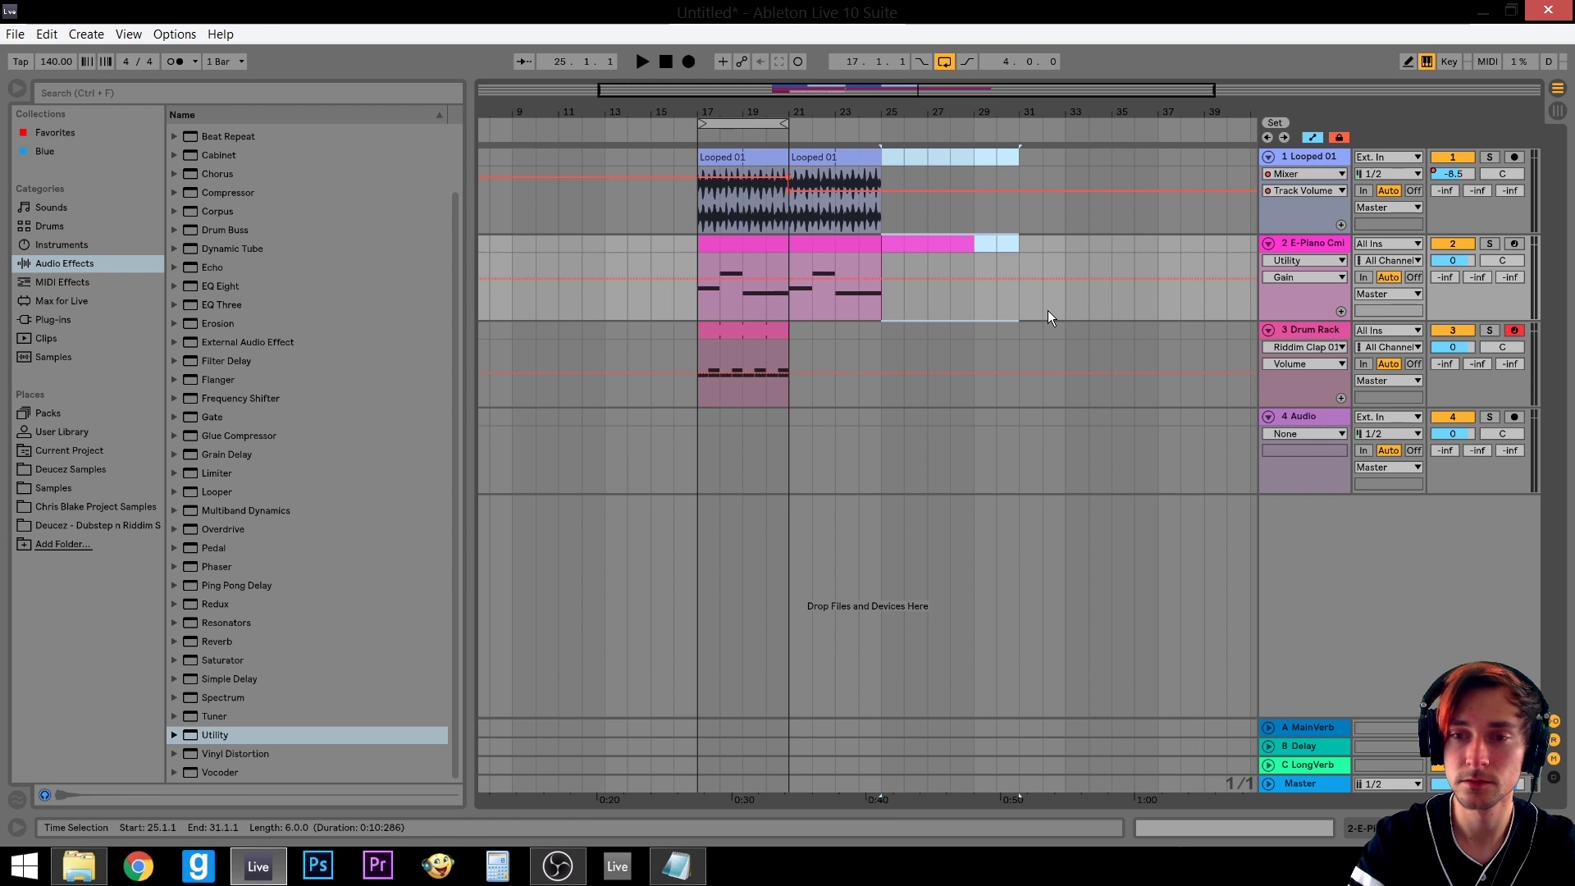
key(Delete)
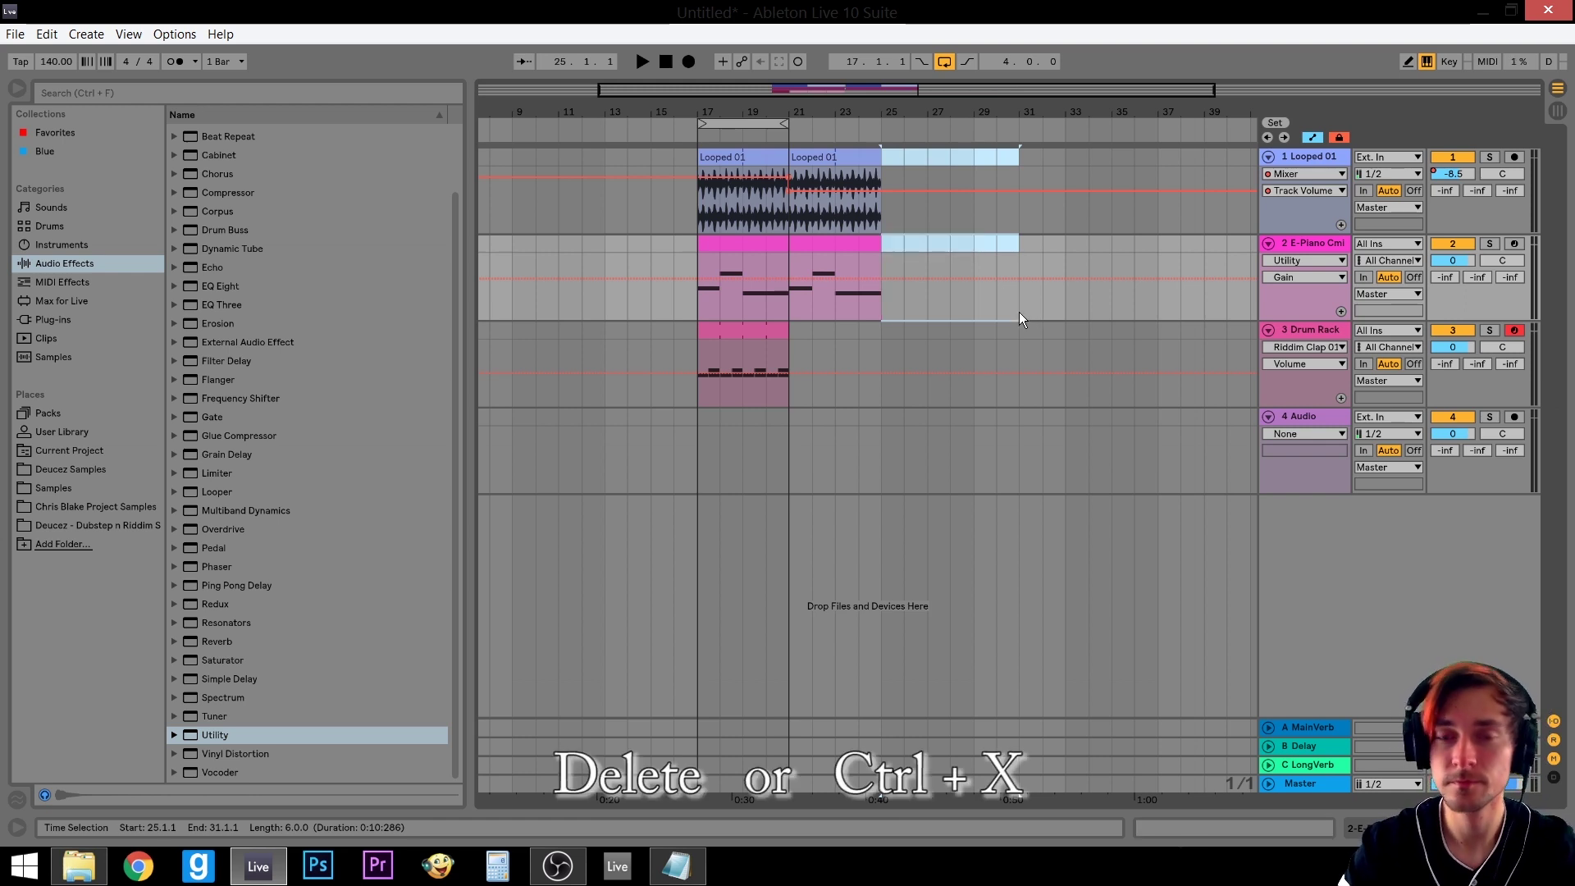
Hide automation, select bars 17 to 21 across the Looped 01, E-Piano and Drum Rack tracks, and open the Export Audio/Video settings
click(804, 218)
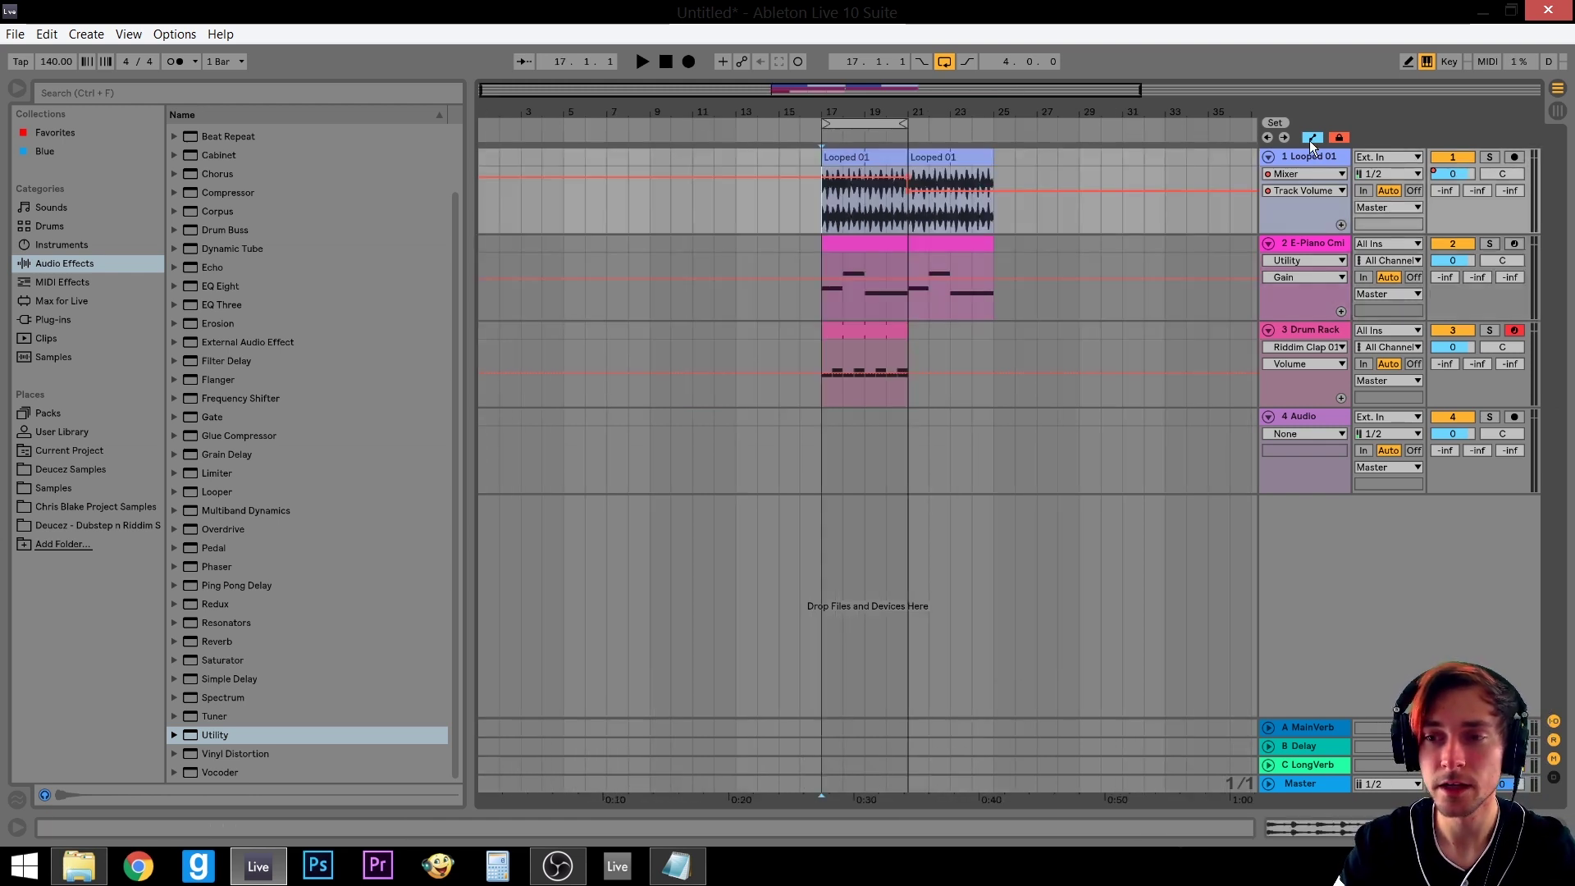
drag(812, 207, 903, 361)
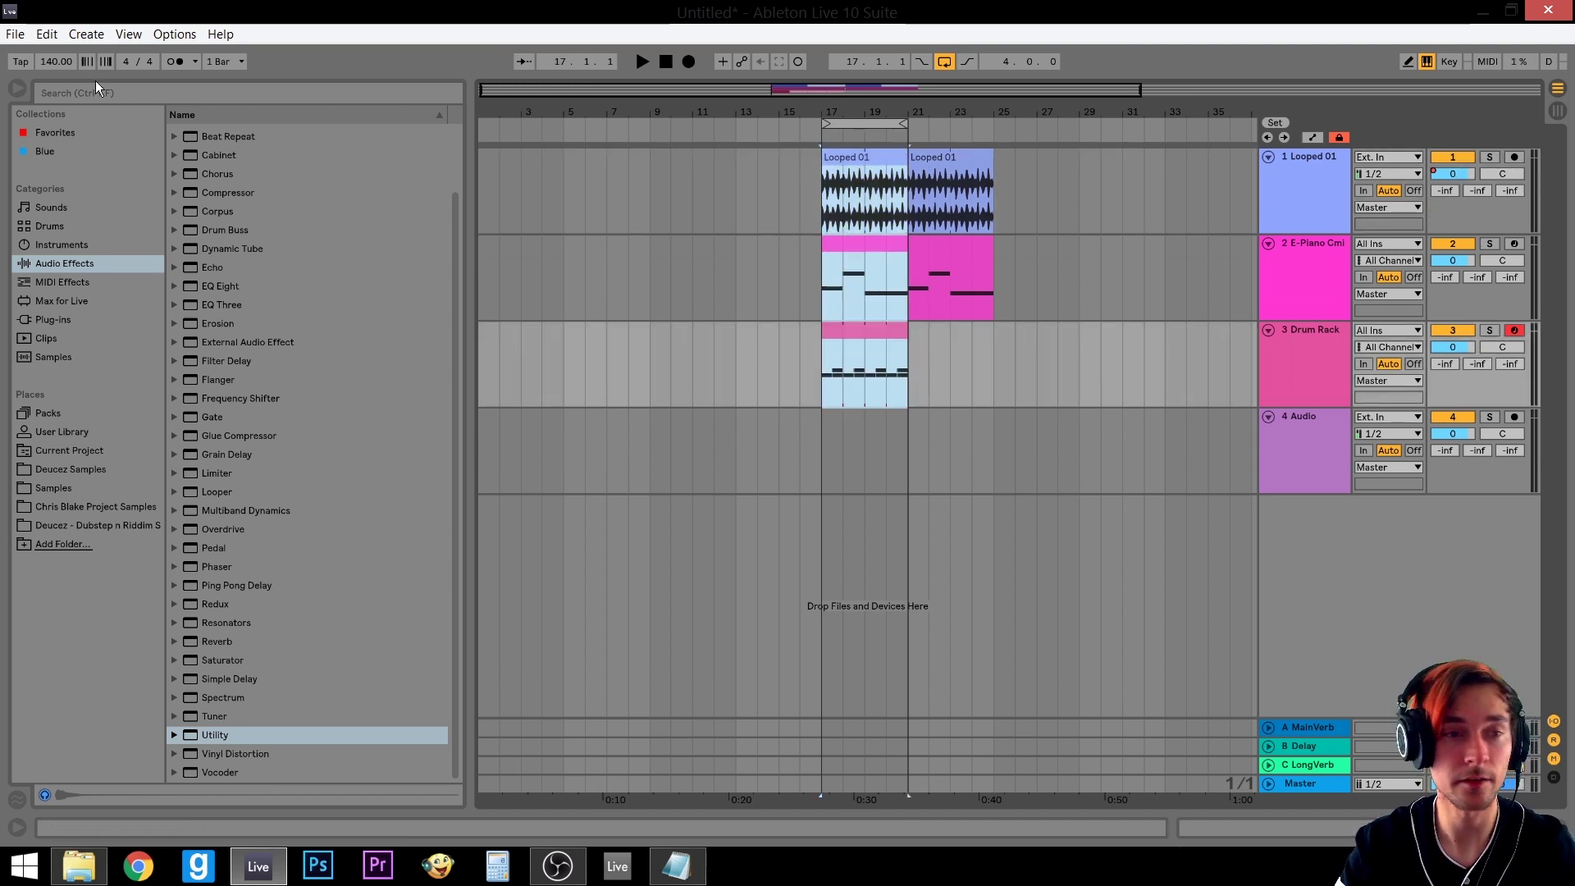
drag(827, 204, 906, 390)
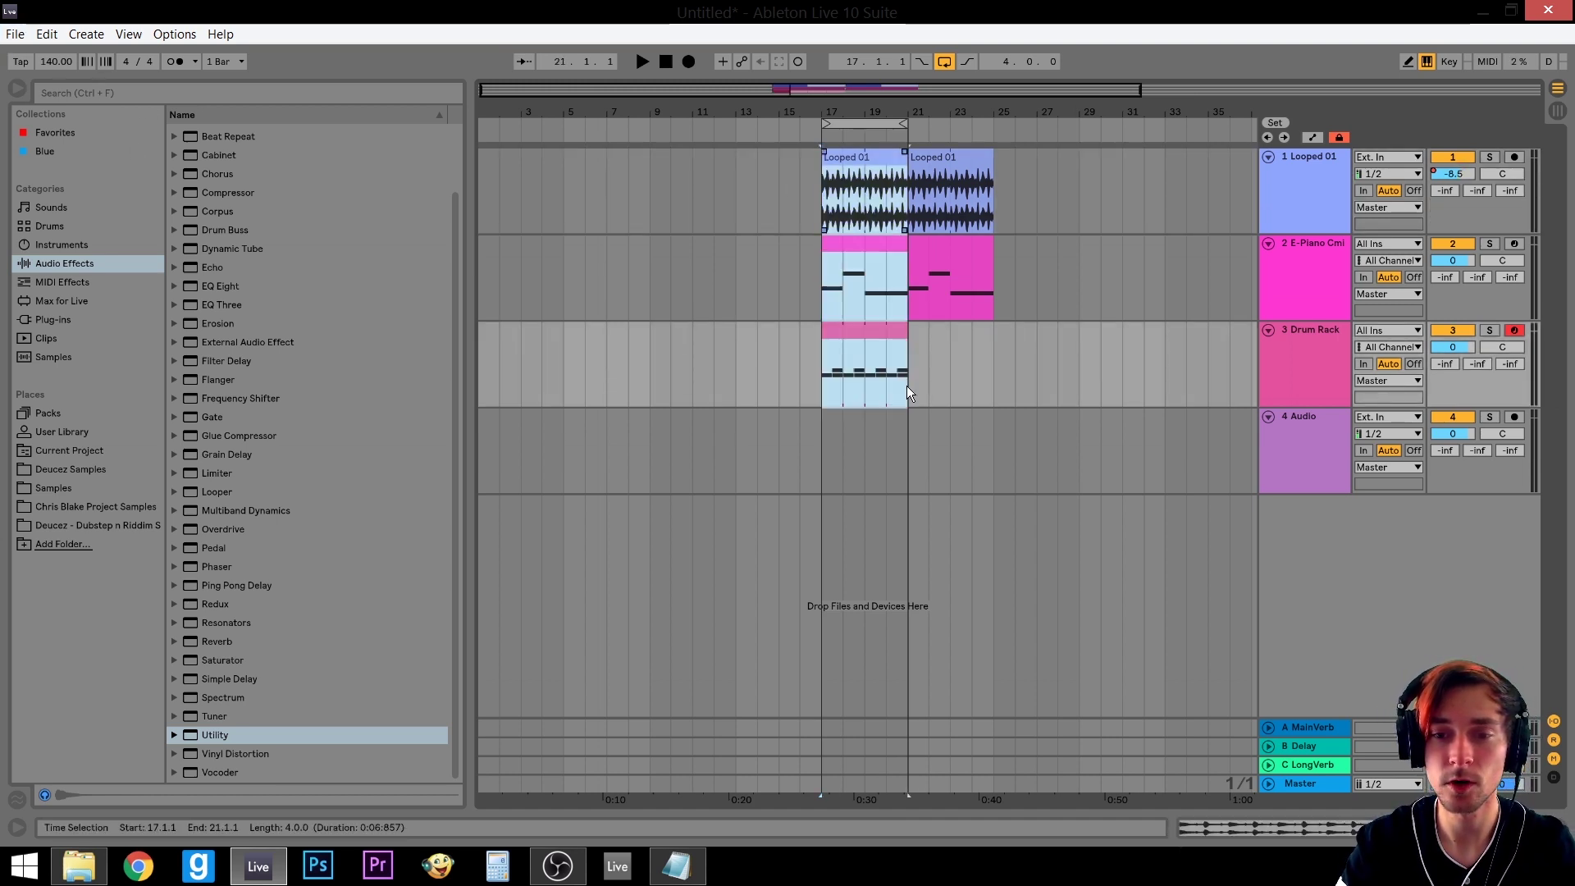
click(17, 35)
click(126, 274)
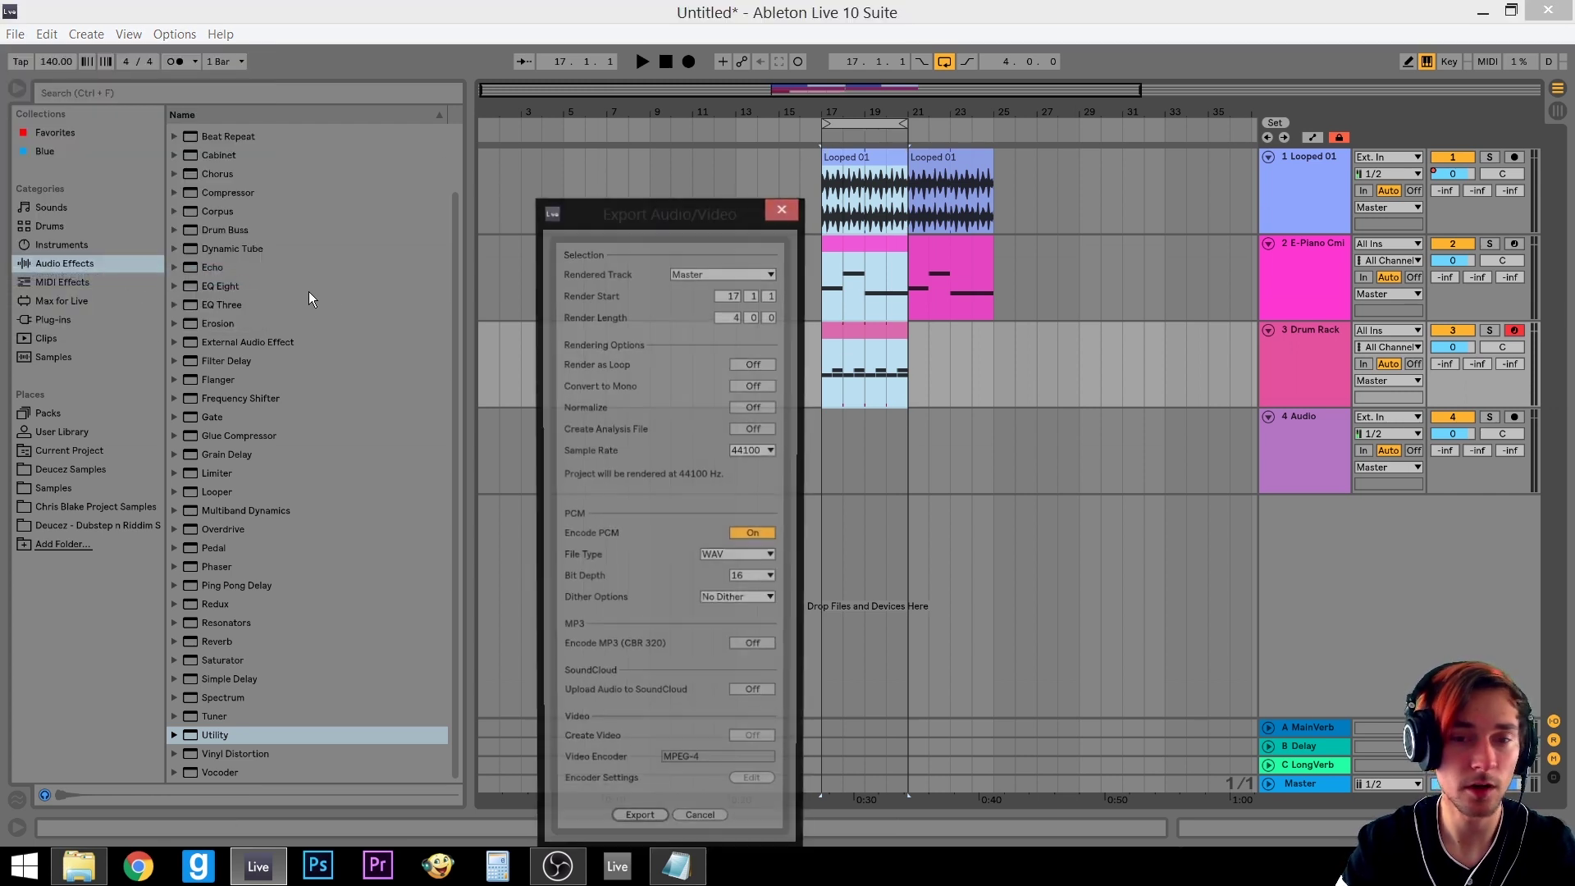
drag(759, 218, 797, 90)
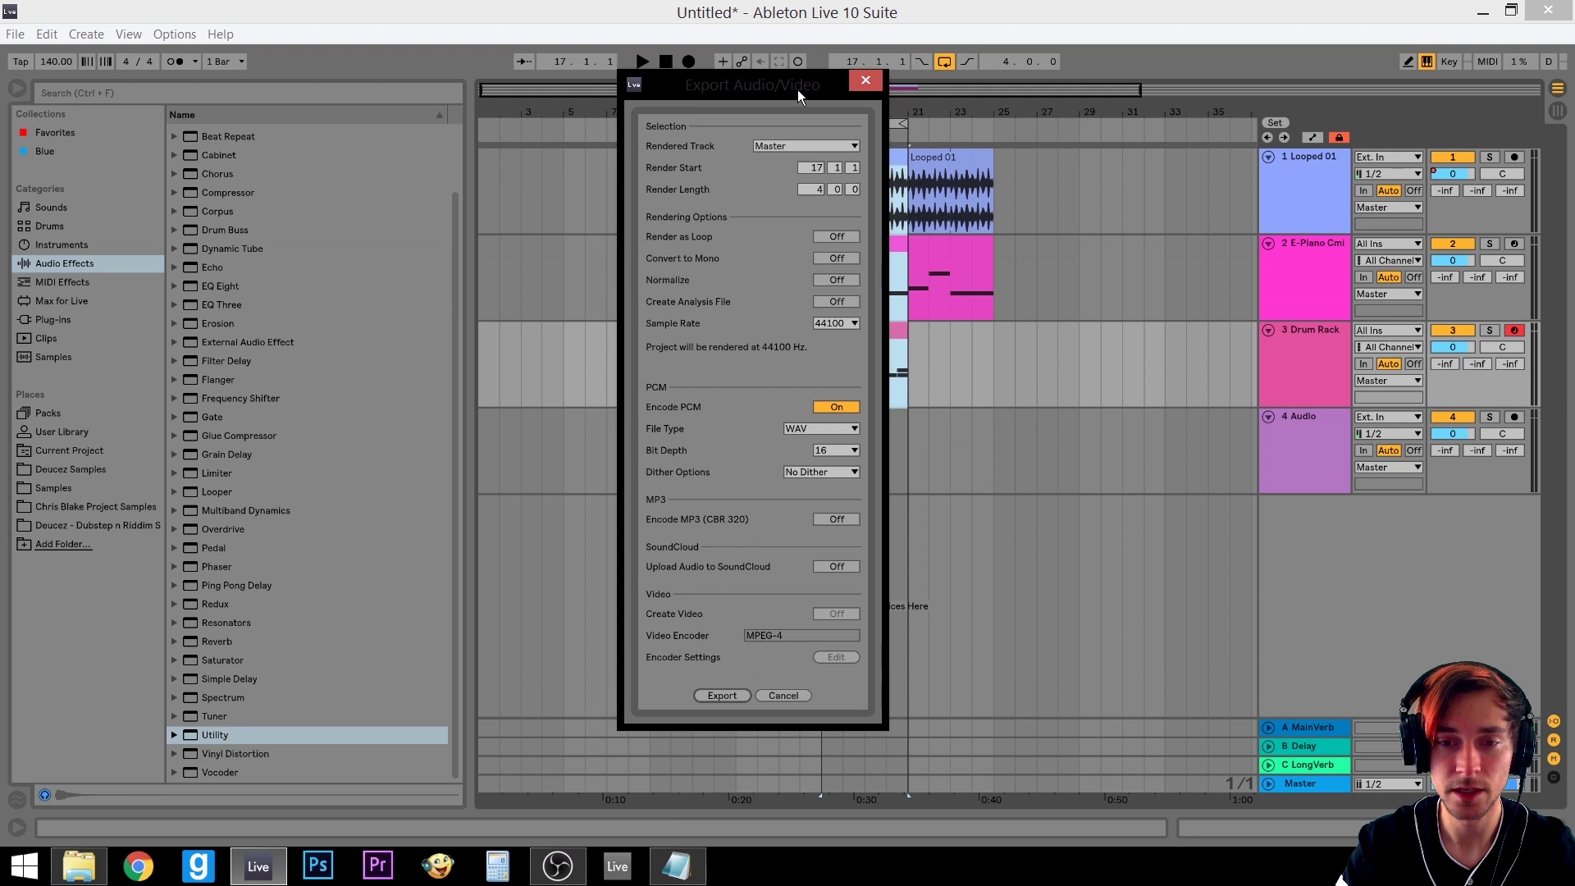
Examine the export's sample rate, file type, dither and rendered track options, leaving Master as the rendered track
click(838, 322)
click(845, 323)
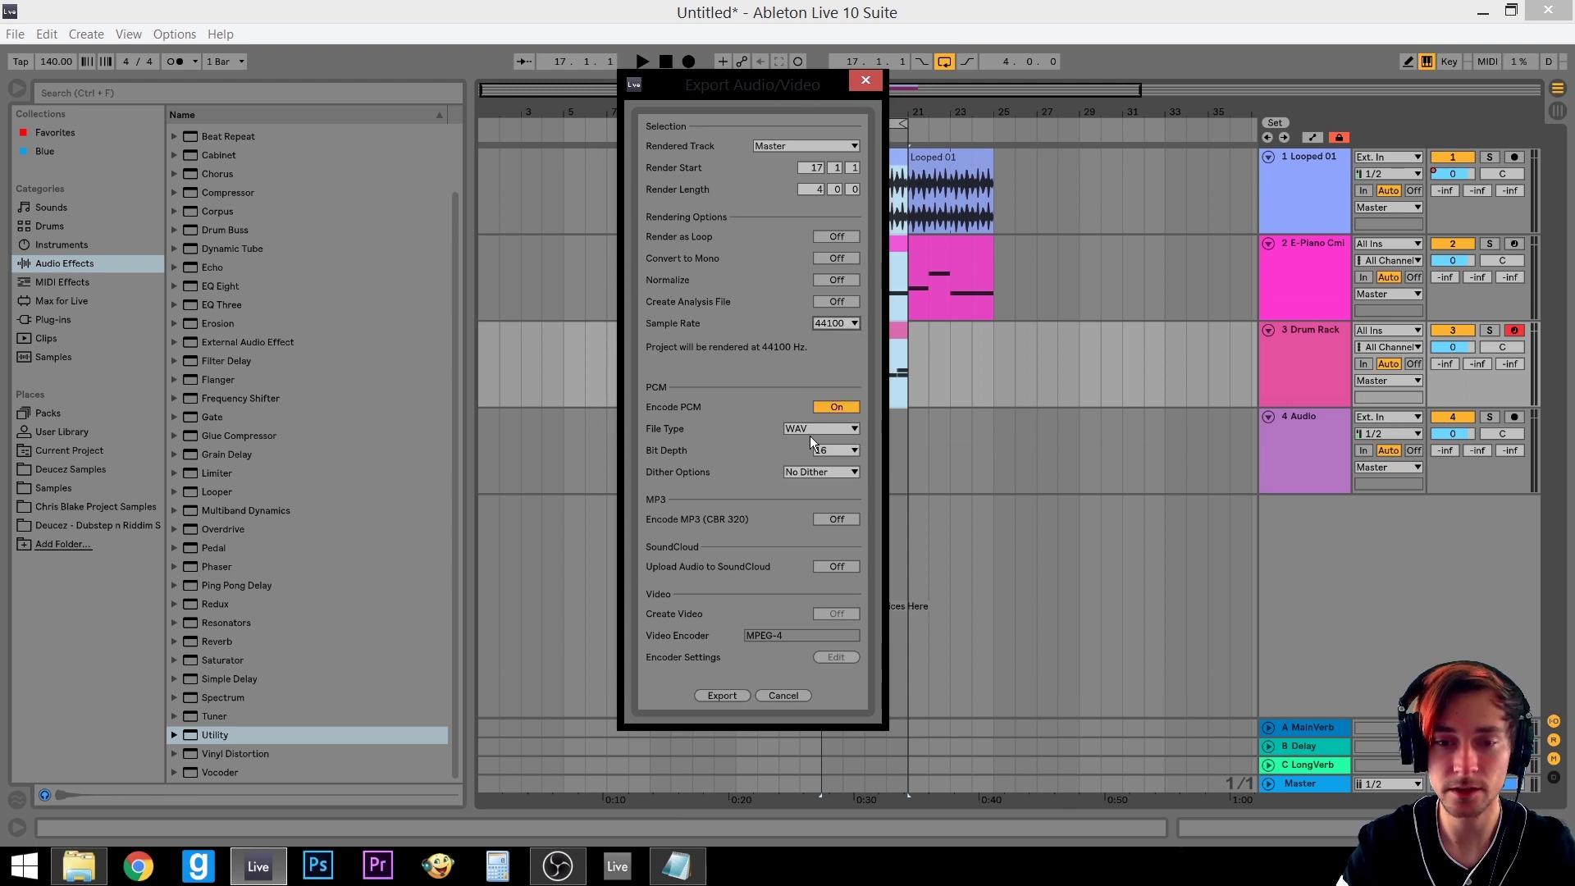
click(830, 426)
click(835, 426)
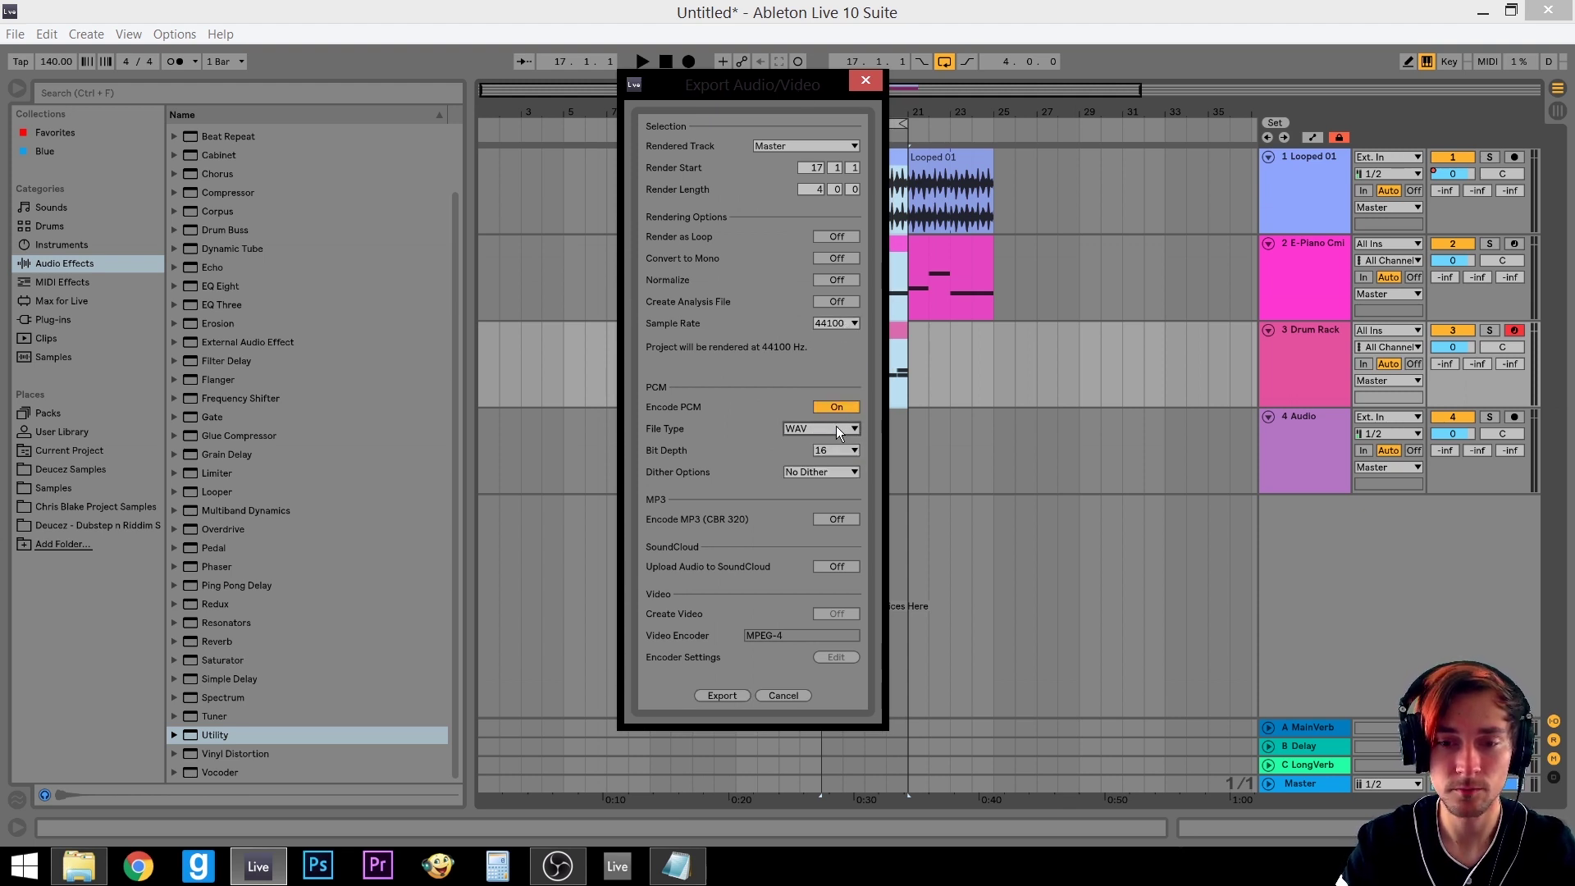
click(842, 471)
click(850, 471)
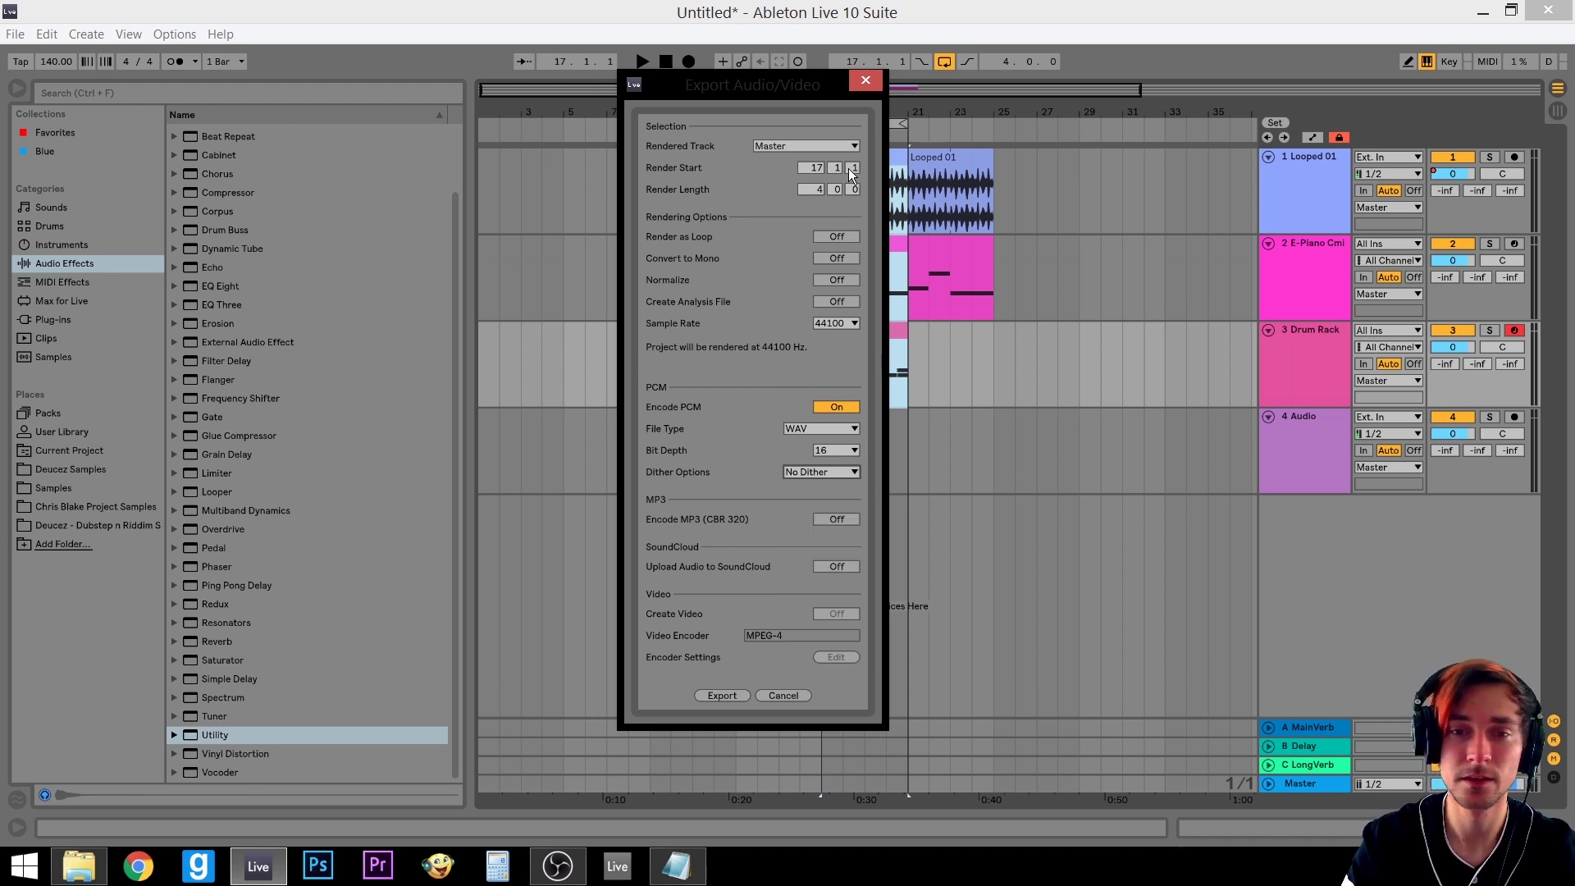
click(836, 146)
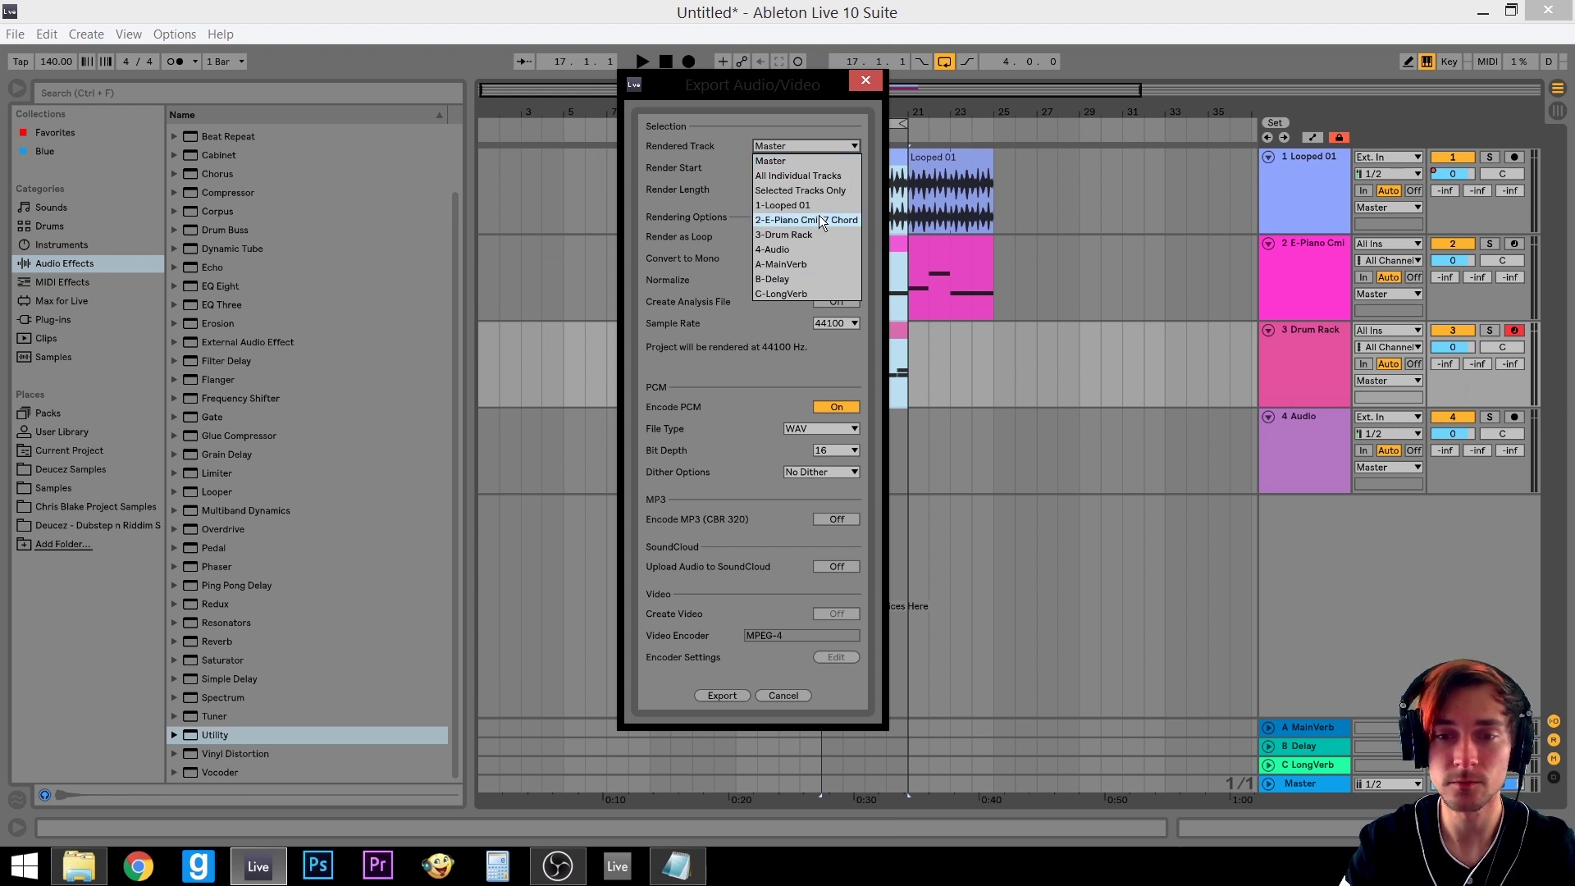
click(834, 132)
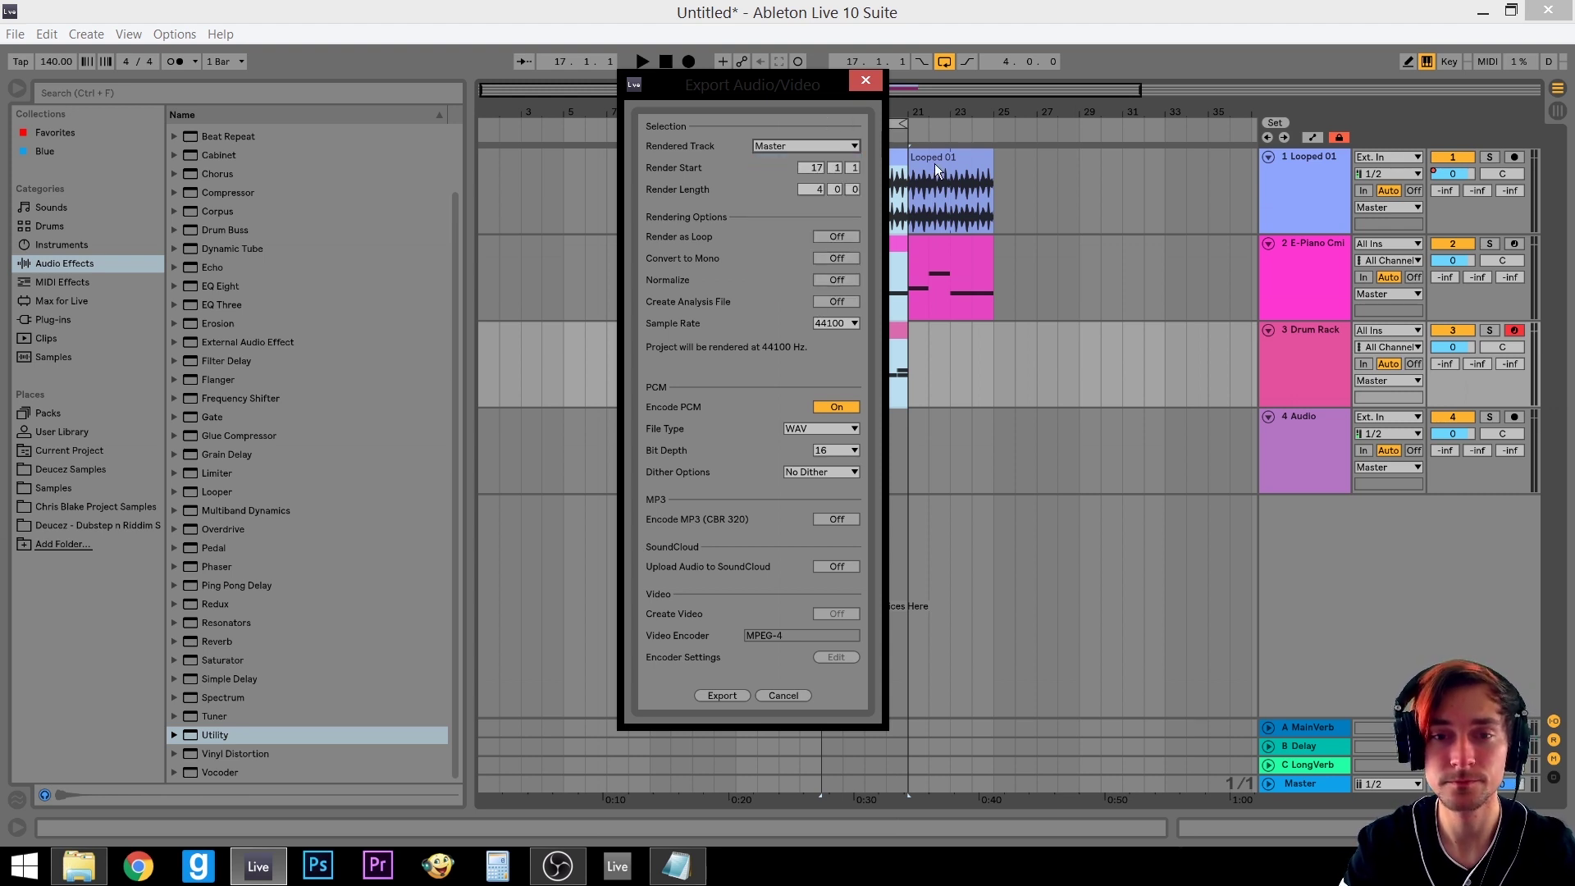